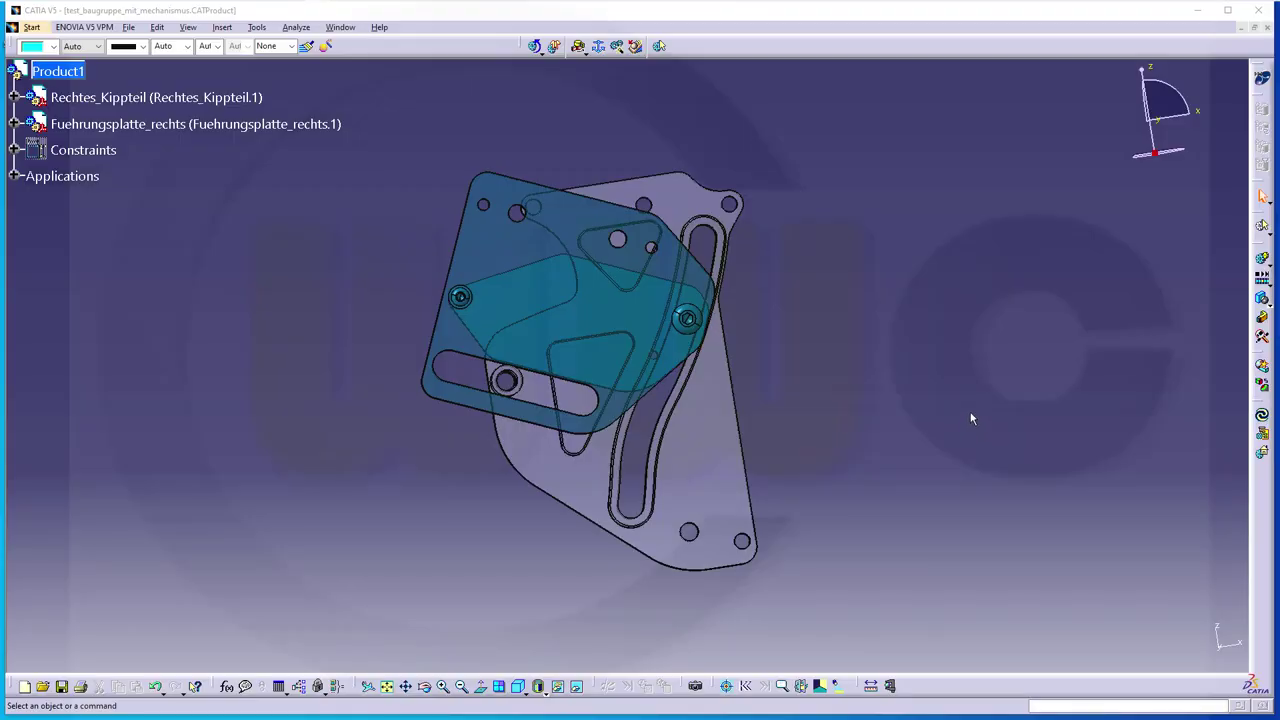
# Step: Run the kinematics simulation of Mechanism.1, driving Command.1 through its travel and viewing the motion from both sides
pyautogui.moveTo(829, 317); pyautogui.dragTo(758, 337, button='middle')
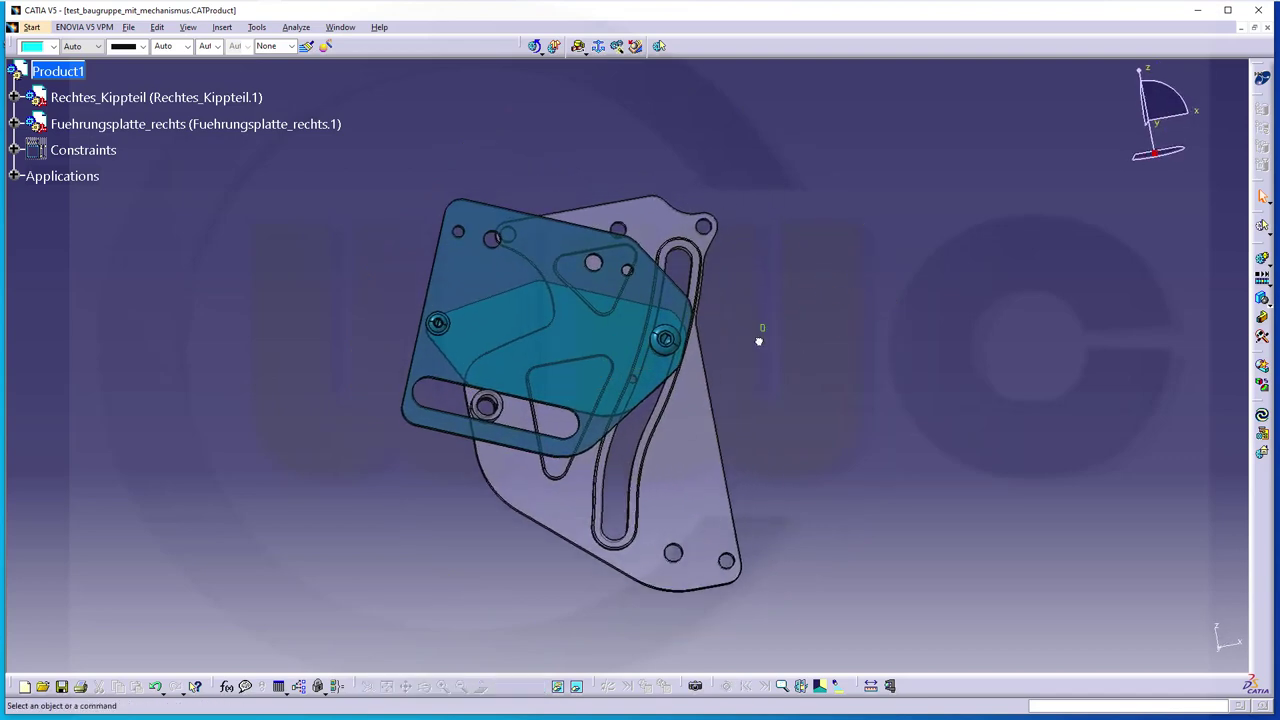
pyautogui.click(535, 46)
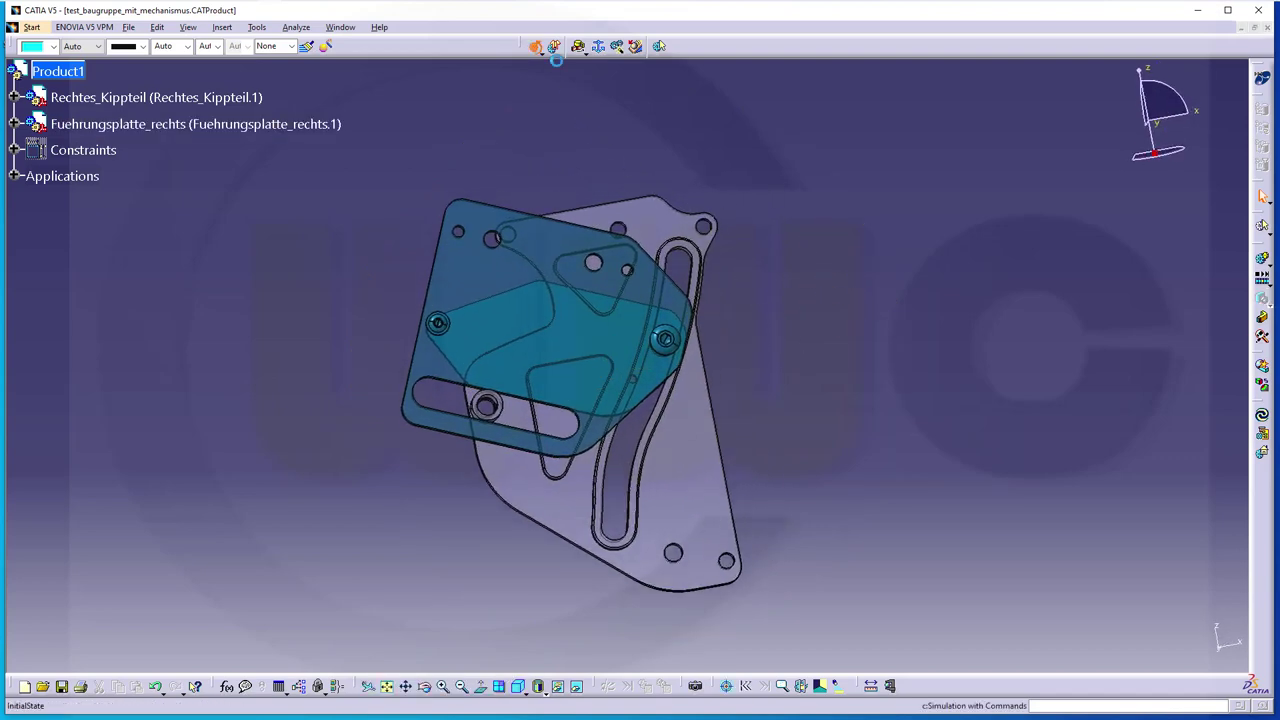
pyautogui.moveTo(1020, 306); pyautogui.dragTo(1004, 262)
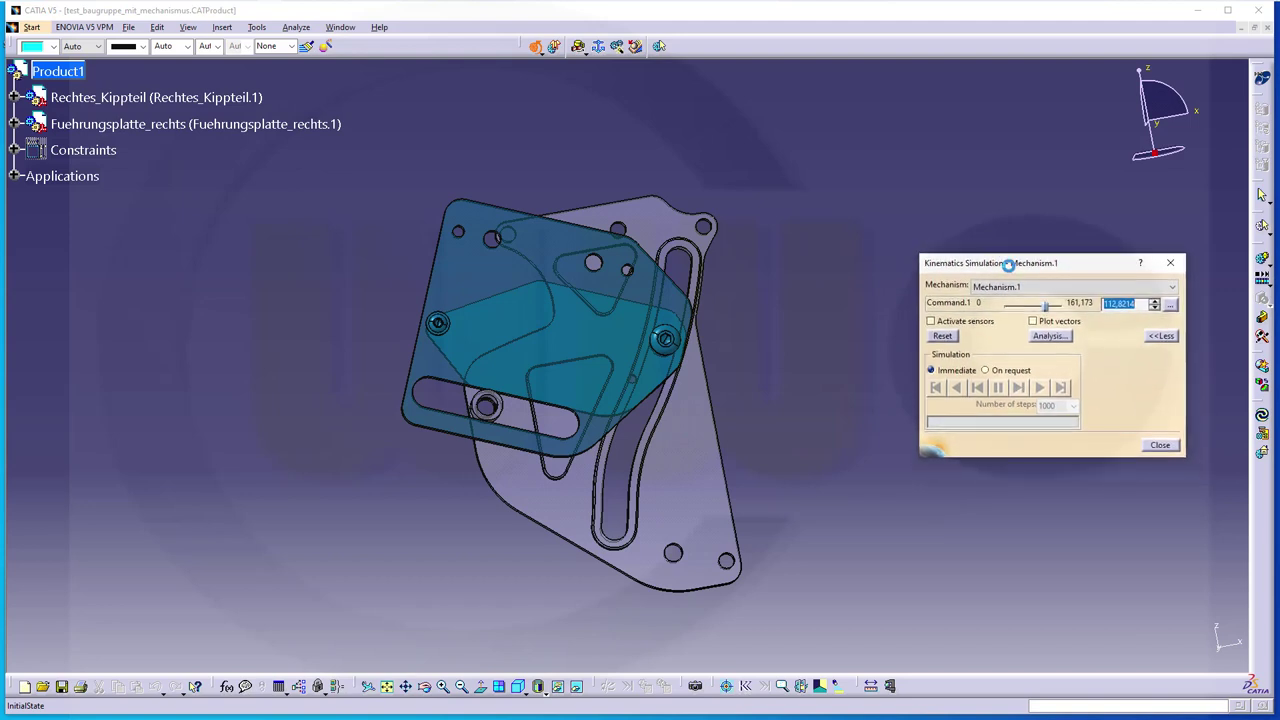
pyautogui.moveTo(1045, 308); pyautogui.dragTo(1003, 313)
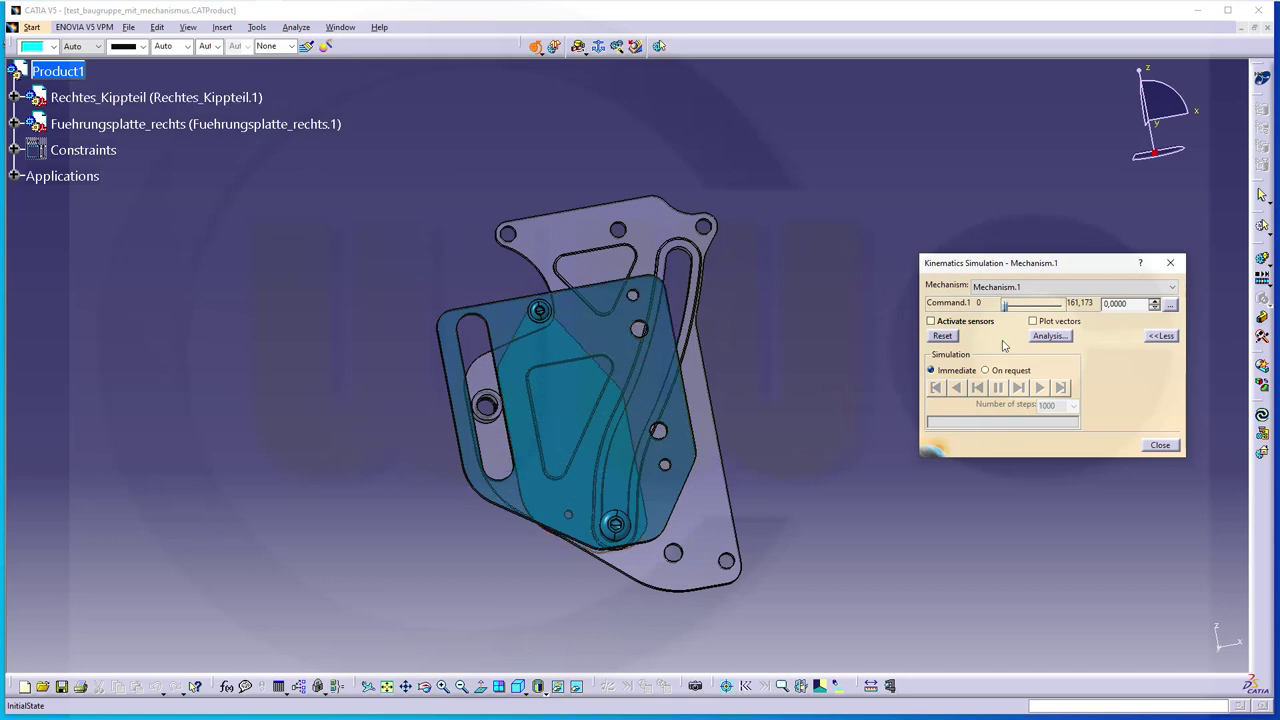
pyautogui.moveTo(1007, 306)
pyautogui.mouseDown()
pyautogui.moveTo(1065, 313)
pyautogui.moveTo(1008, 312)
pyautogui.mouseUp()
pyautogui.moveTo(391, 317); pyautogui.dragTo(880, 330, button='middle')
pyautogui.moveTo(1013, 308)
pyautogui.mouseDown()
pyautogui.moveTo(1075, 312)
pyautogui.moveTo(990, 313)
pyautogui.mouseUp()
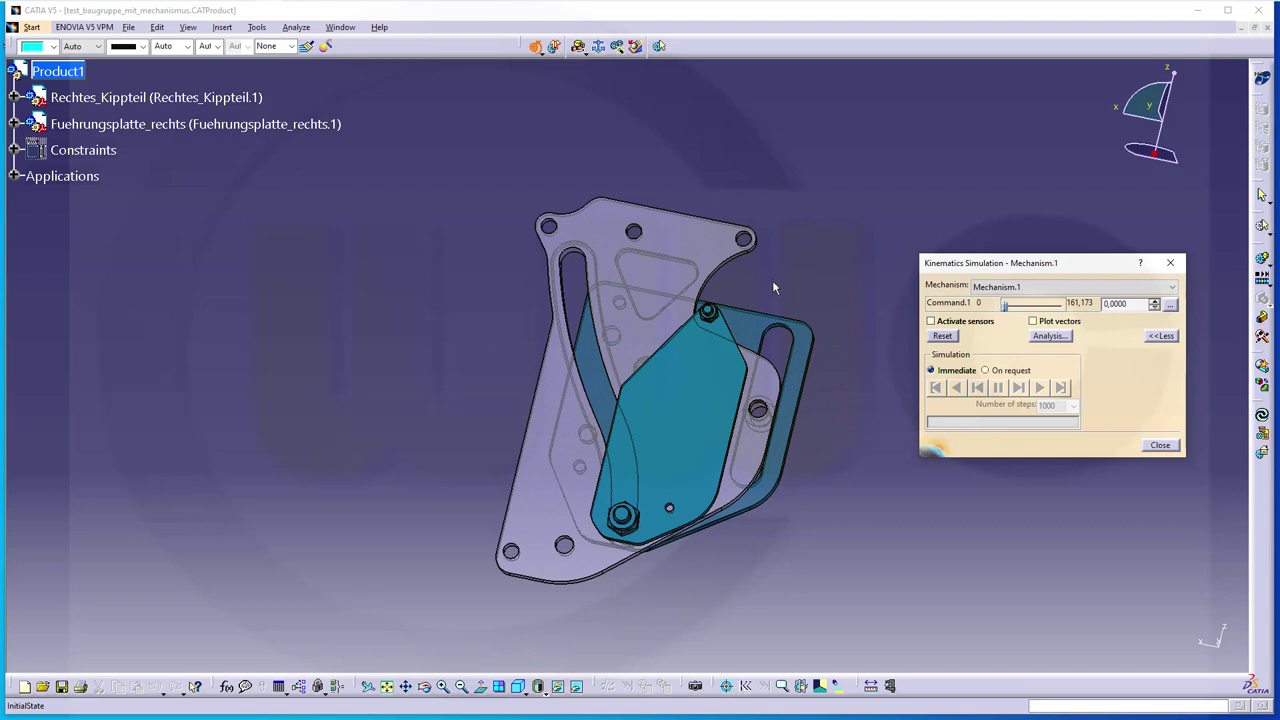
pyautogui.click(1160, 446)
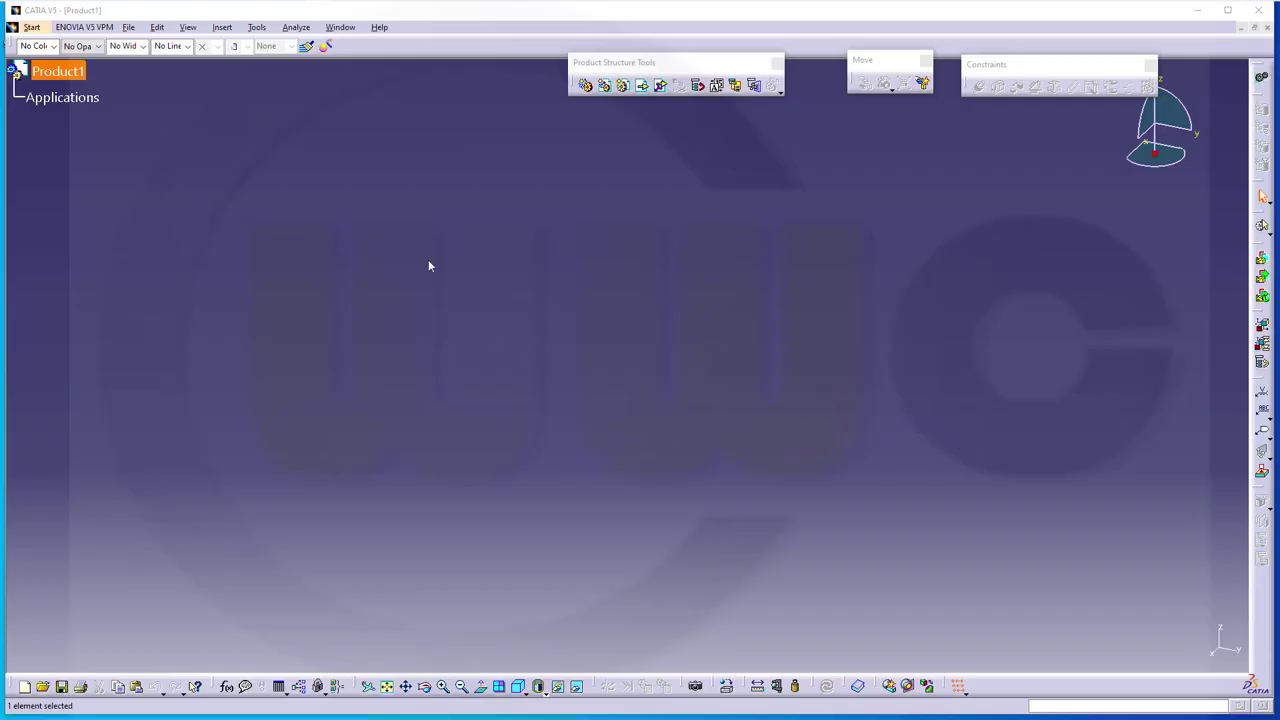
# Step: Insert the existing components guide_plate_c and tilting_part_c into the empty Product1 and dismiss the transfer reports
pyautogui.click(643, 86)
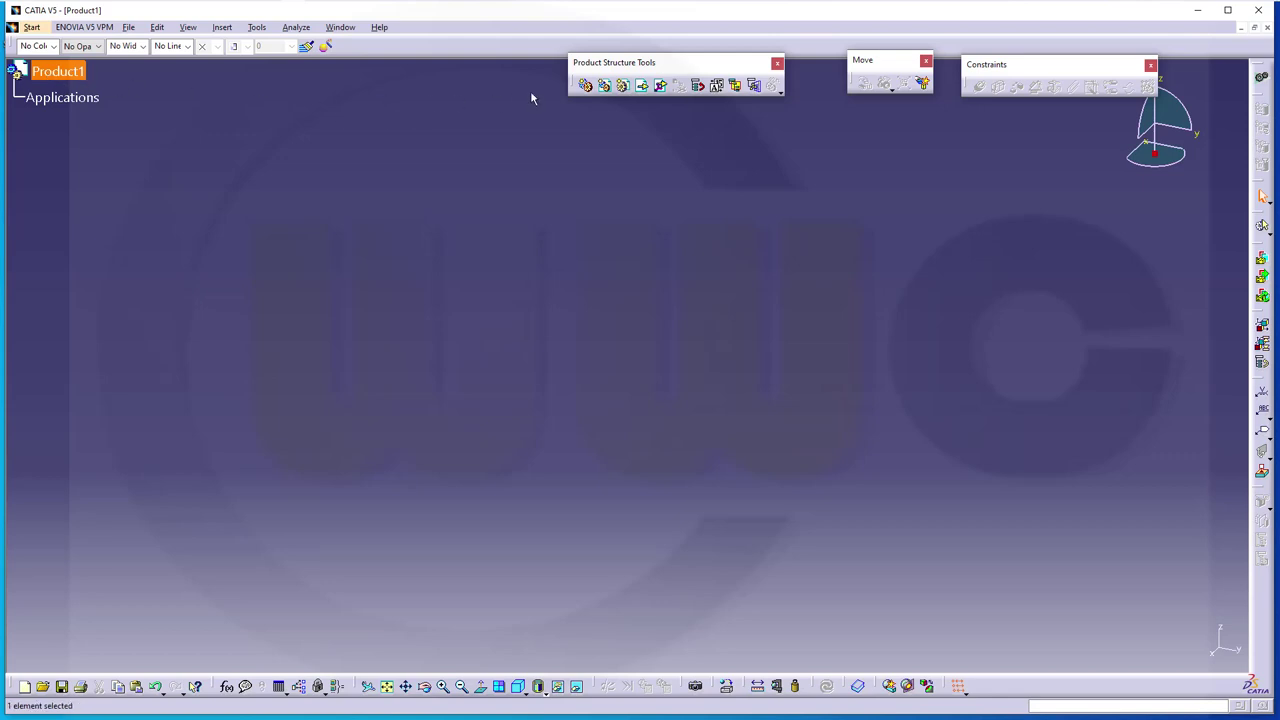
pyautogui.click(643, 86)
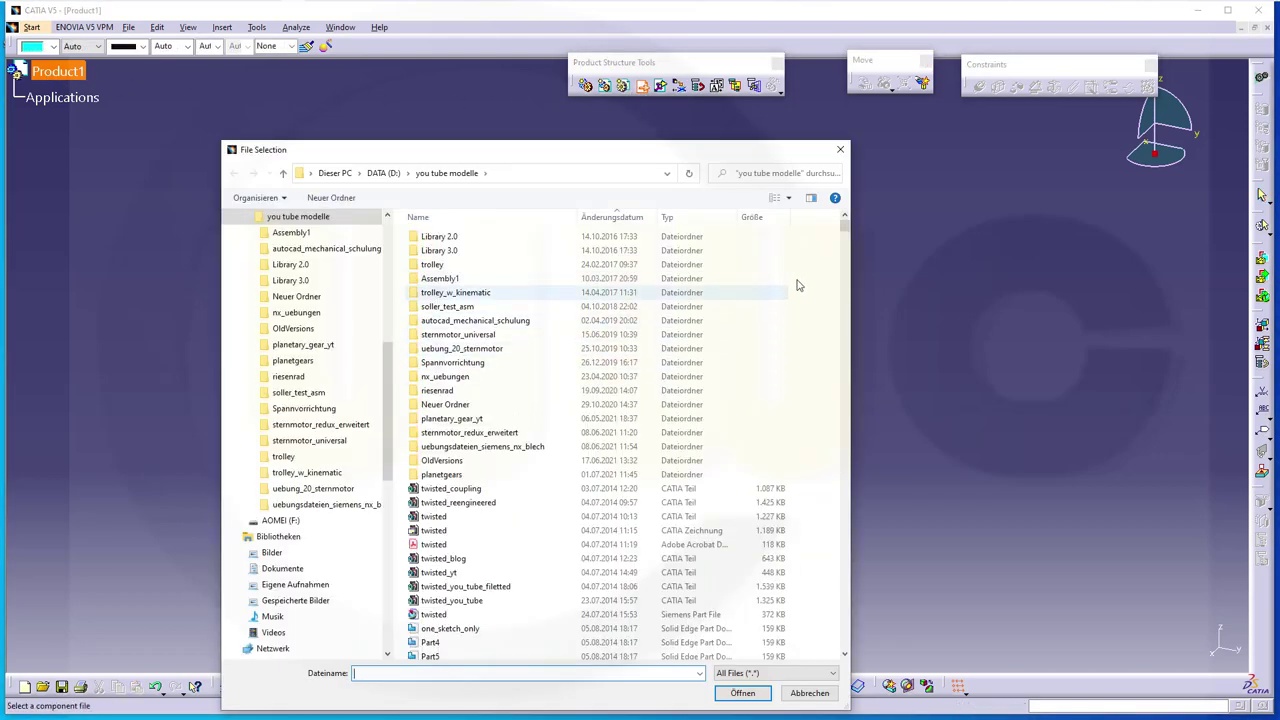
pyautogui.moveTo(845, 228); pyautogui.dragTo(868, 662)
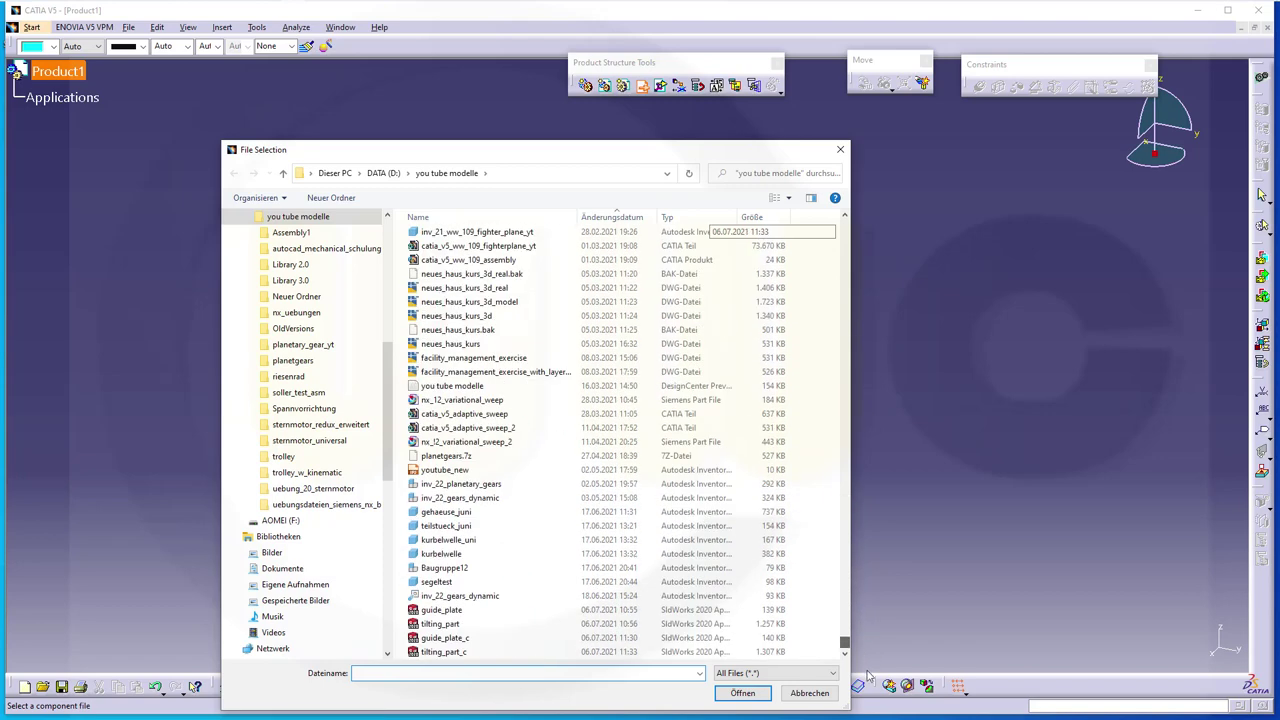
pyautogui.click(455, 640)
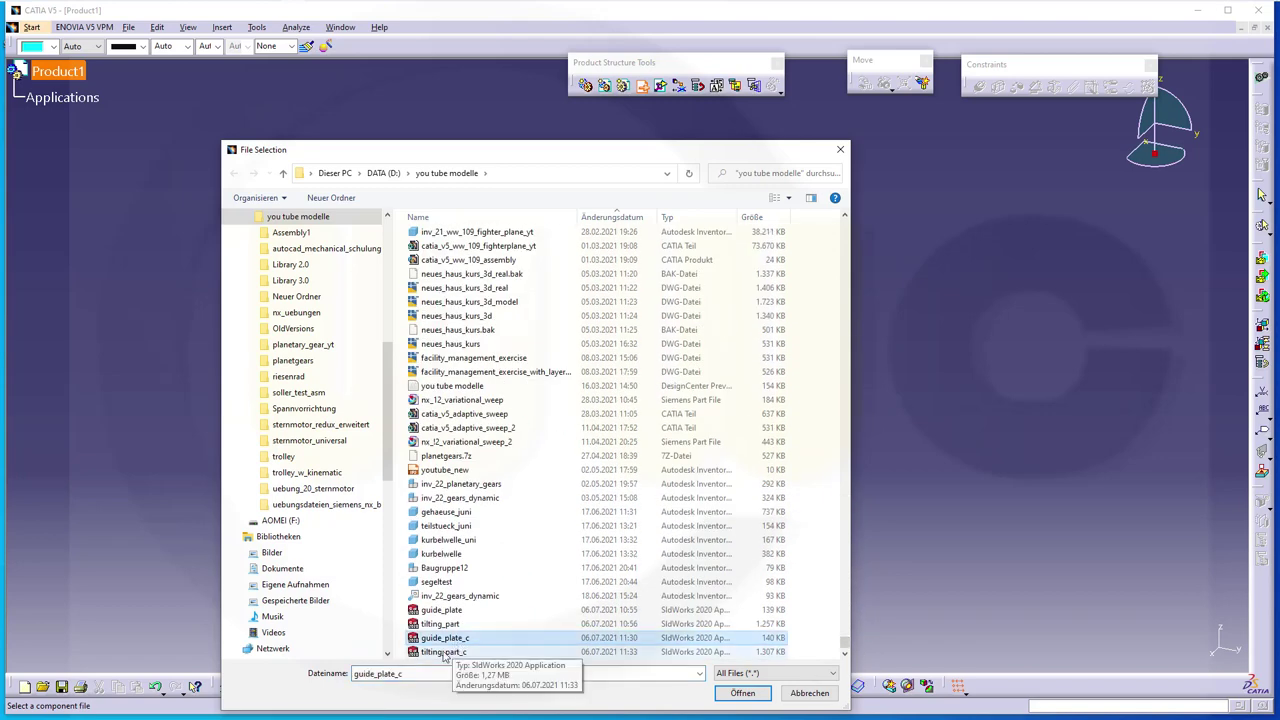
pyautogui.keyDown('ctrl'); pyautogui.click(443, 652); pyautogui.keyUp('ctrl')
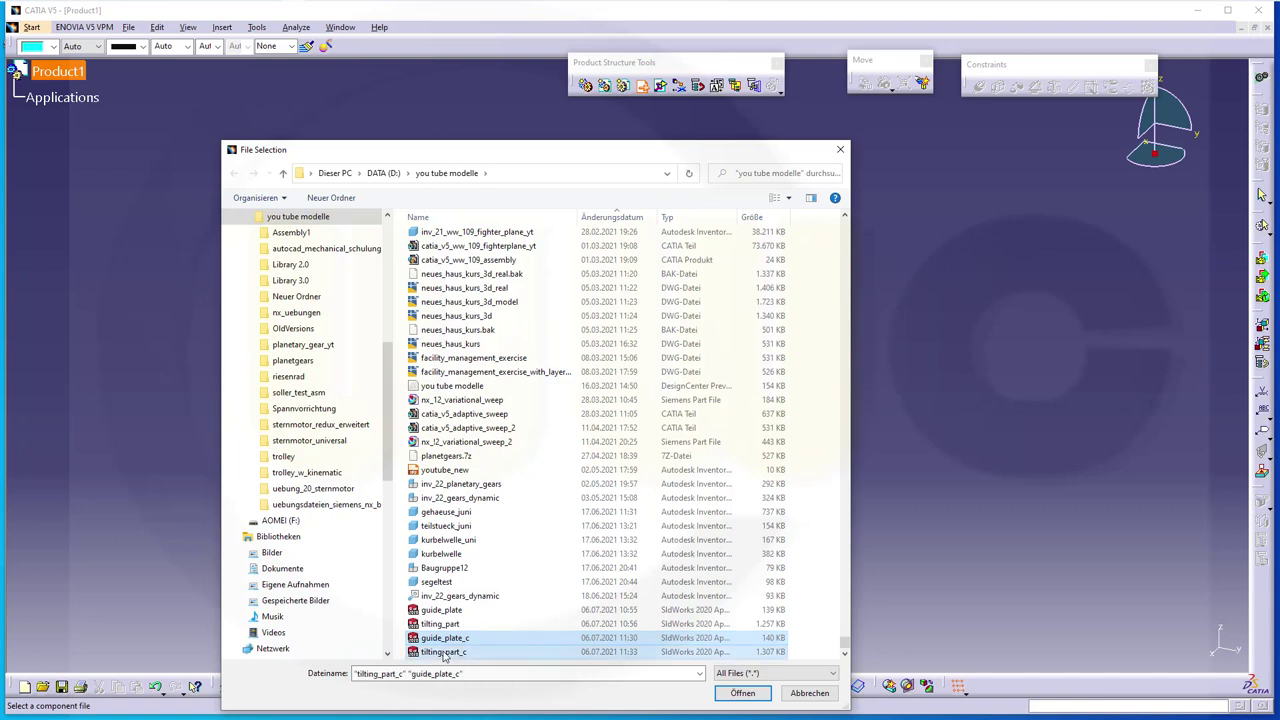
pyautogui.click(742, 693)
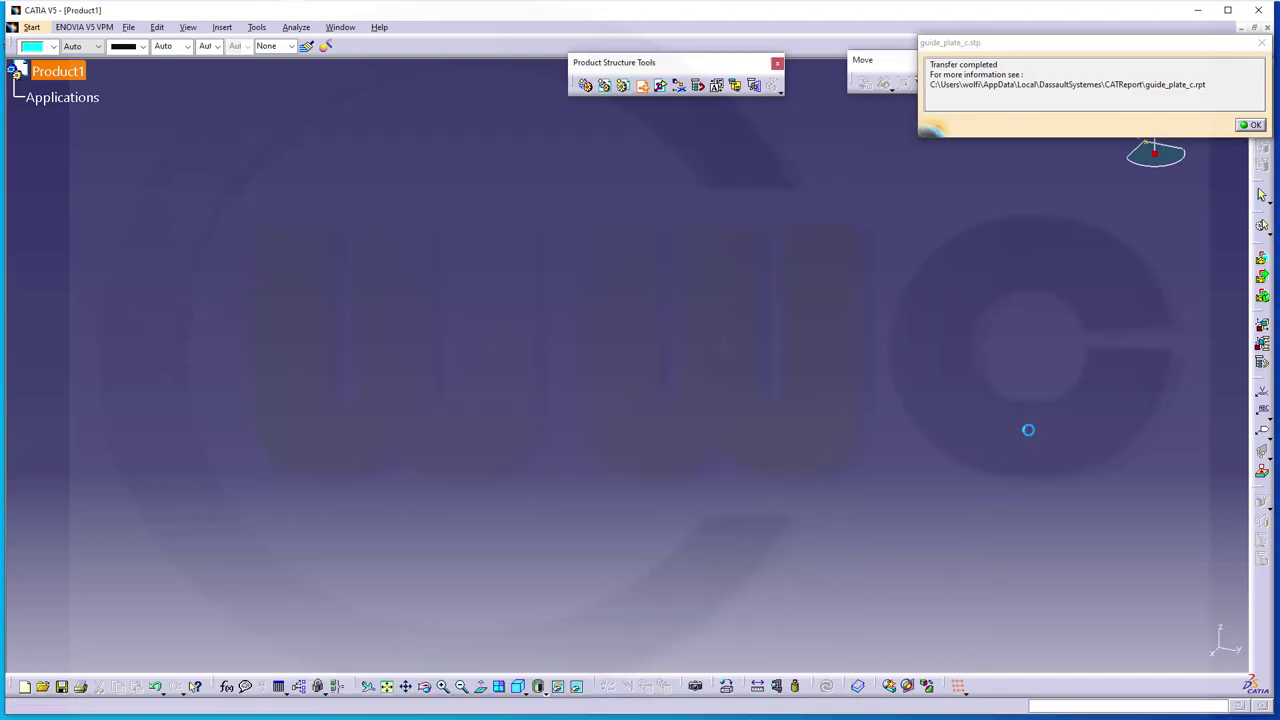
pyautogui.click(1258, 126)
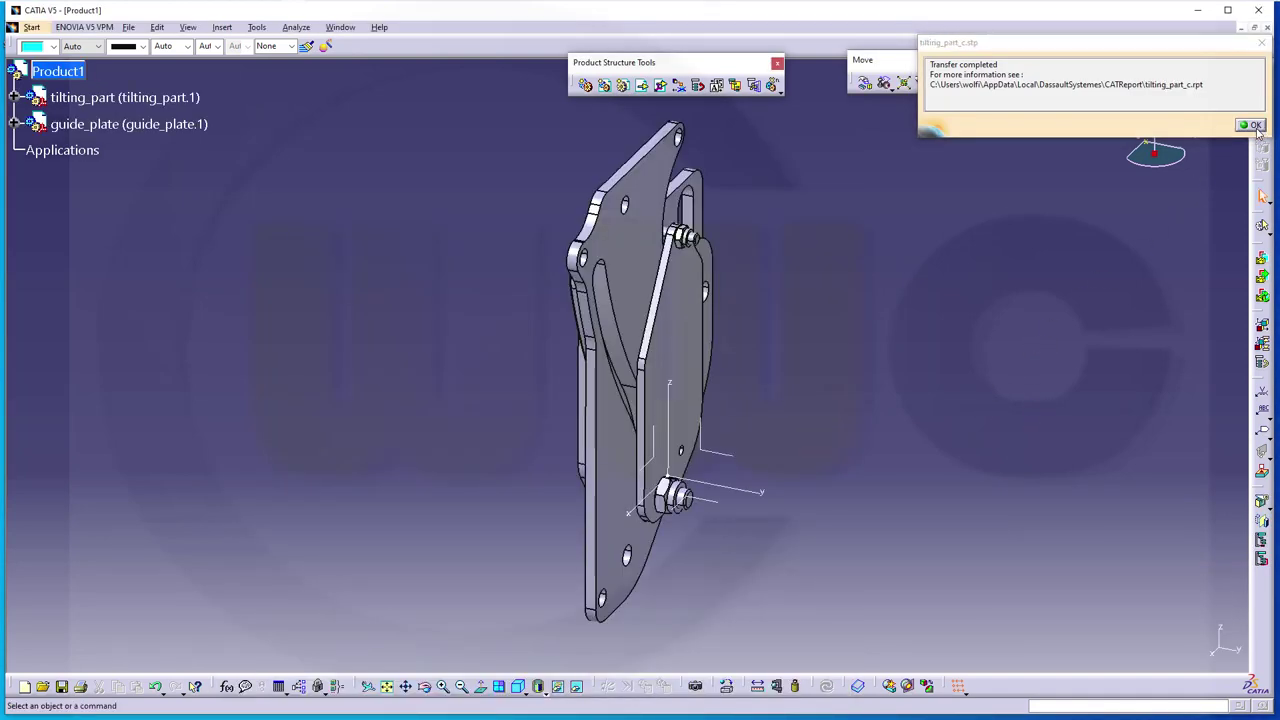
pyautogui.click(1254, 126)
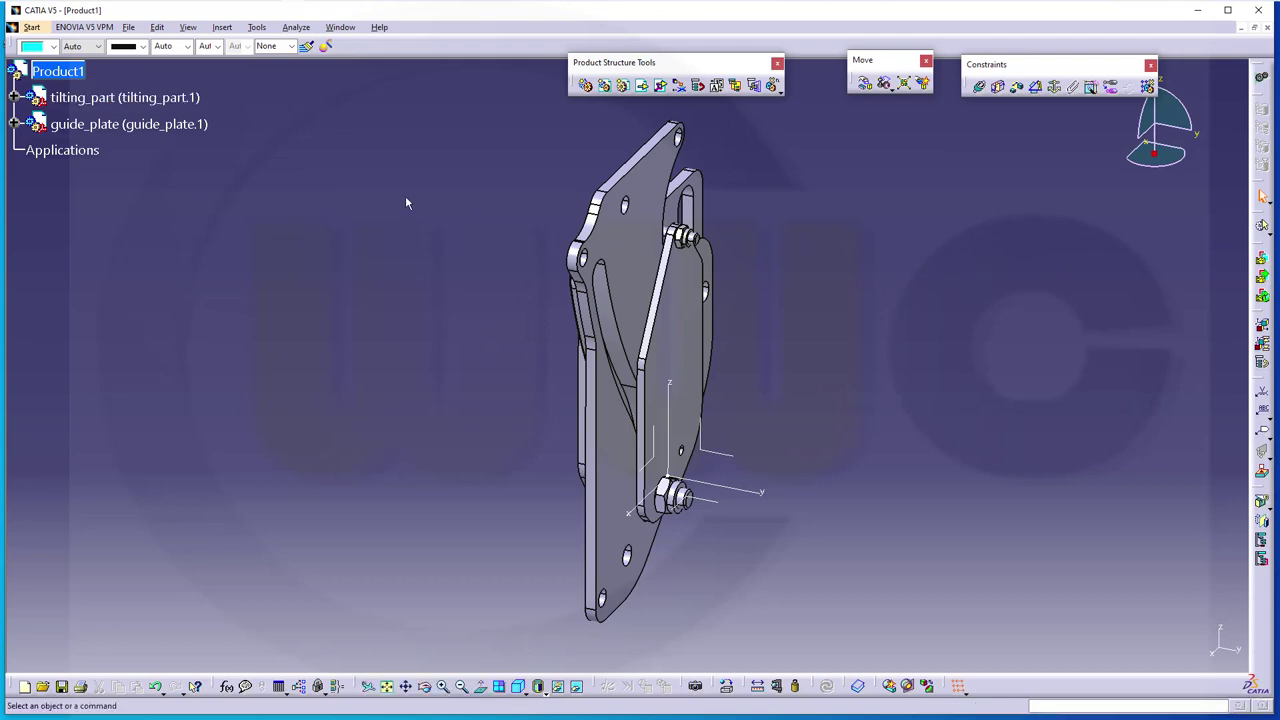
# Step: Colour the tilting_part component cyan to distinguish it from the guide plate
pyautogui.click(150, 97)
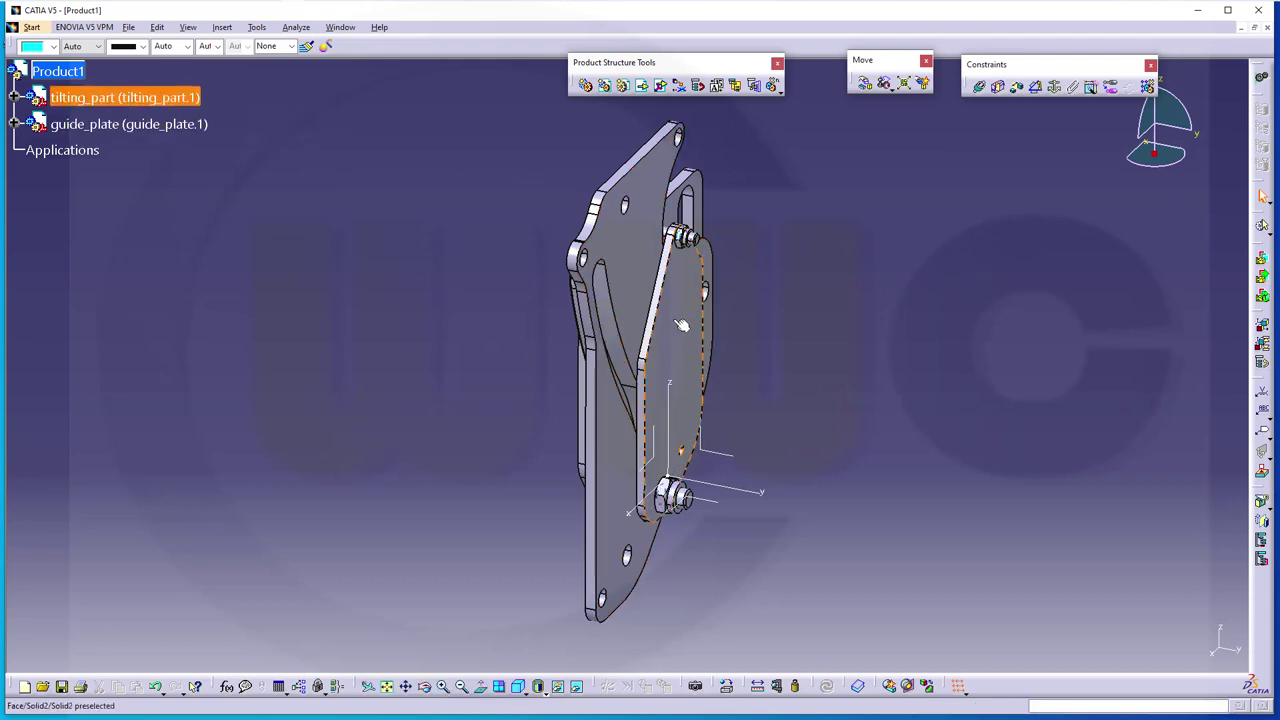
pyautogui.click(140, 97)
pyautogui.click(99, 46)
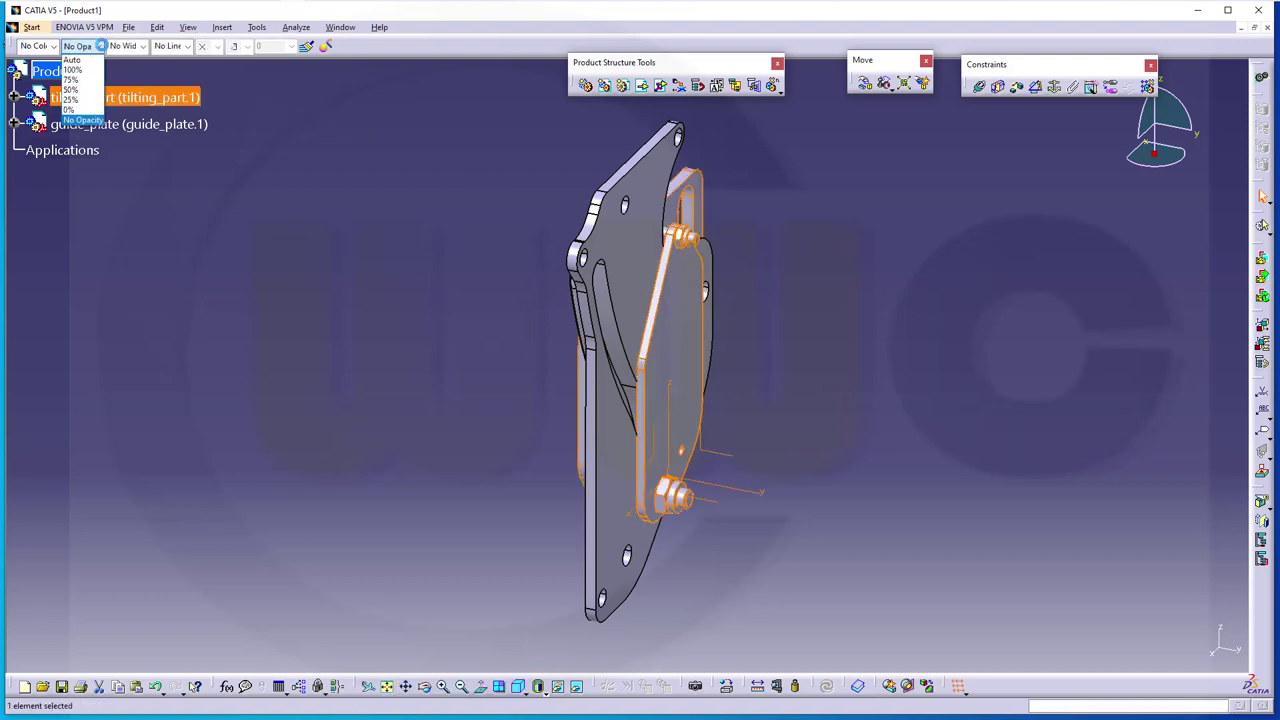
pyautogui.click(53, 46)
pyautogui.click(53, 46)
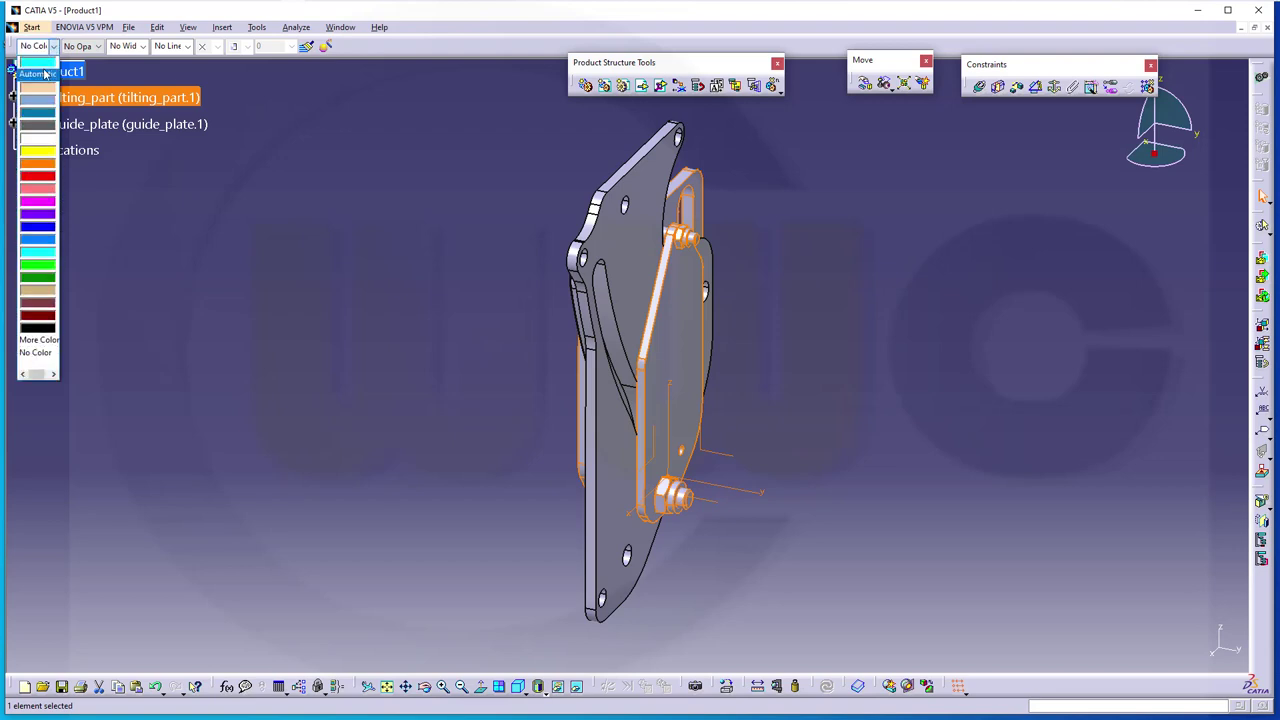
pyautogui.click(46, 64)
pyautogui.click(304, 172)
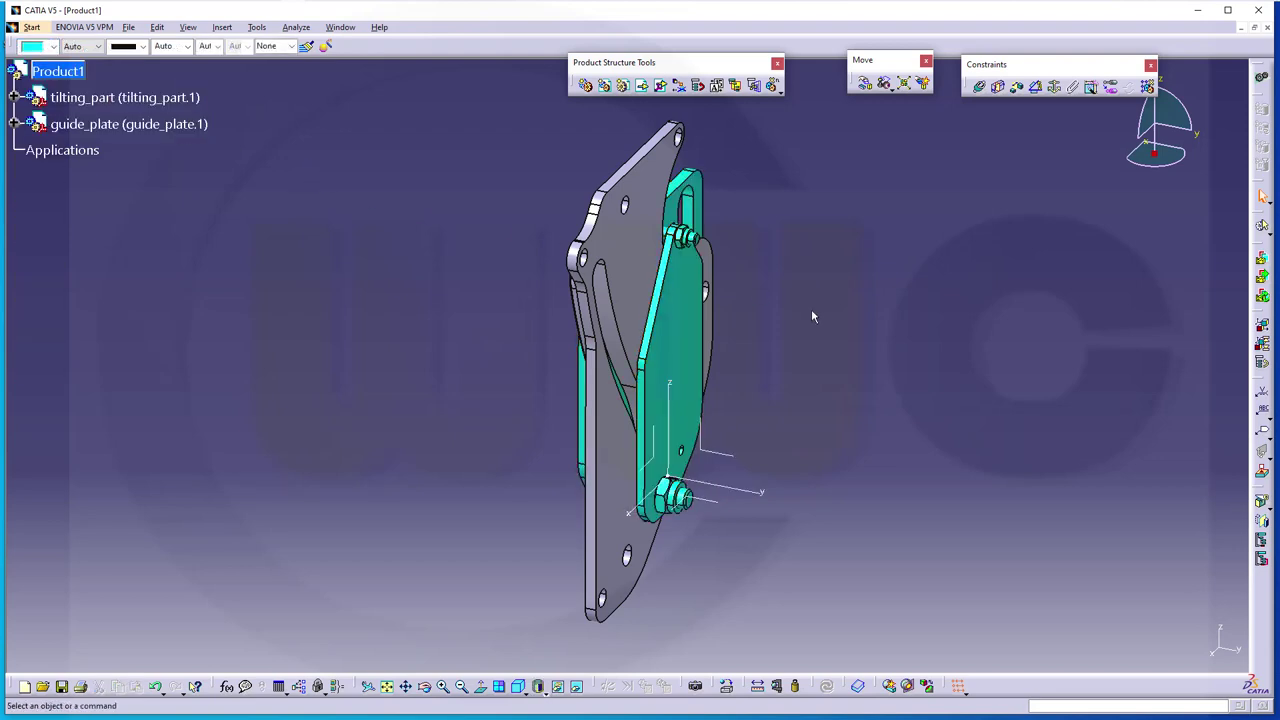
# Step: Hide the absolute axis systems of both guide_plate and tilting_part
pyautogui.rightClick(760, 497)
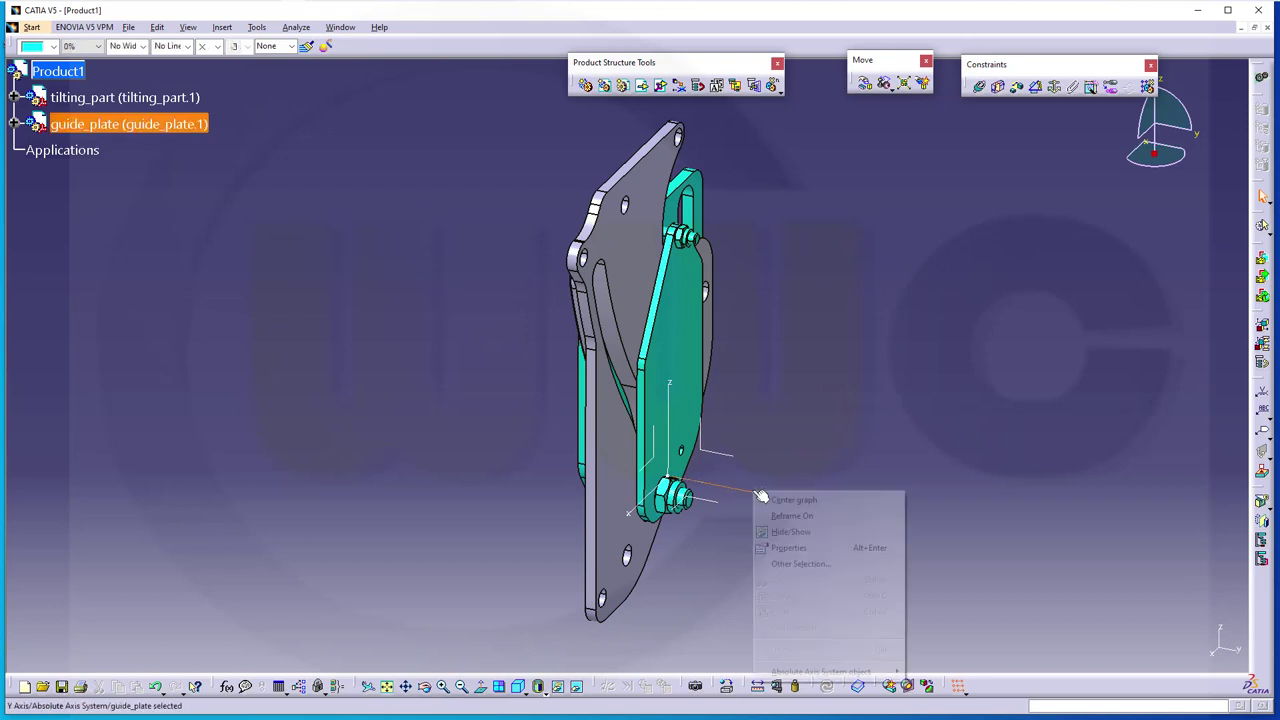
pyautogui.click(748, 503)
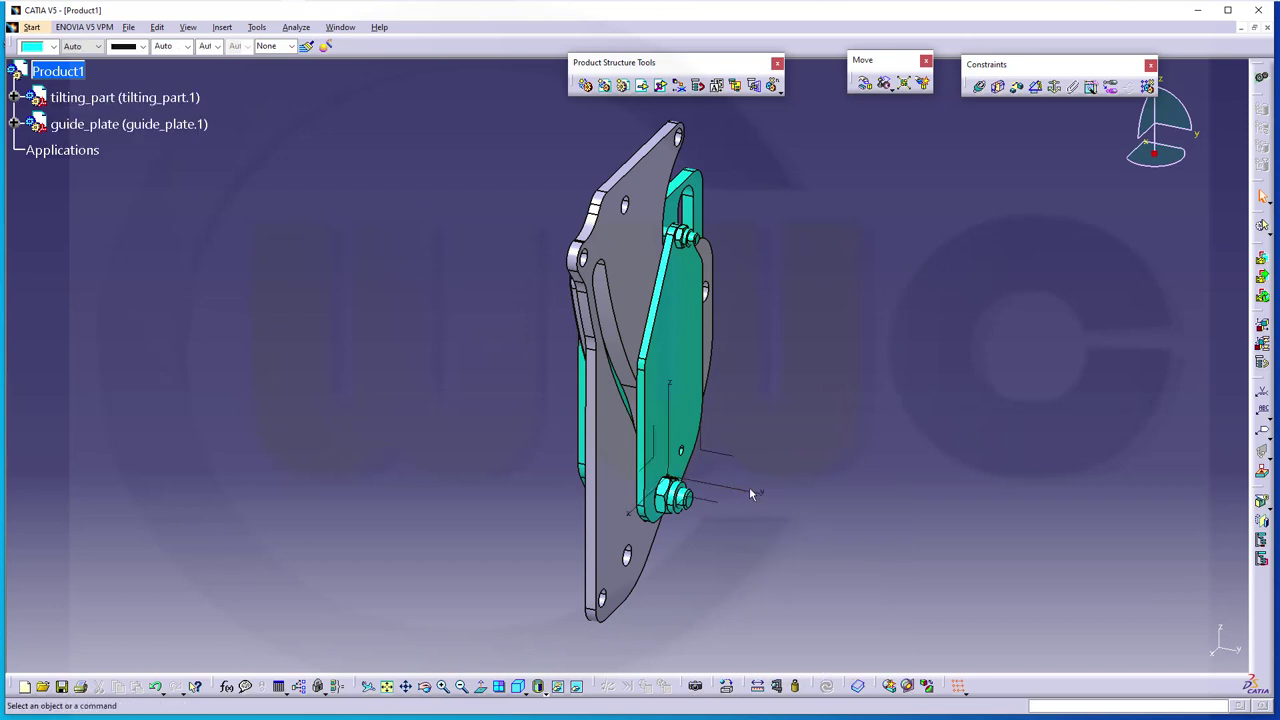
pyautogui.rightClick(750, 491)
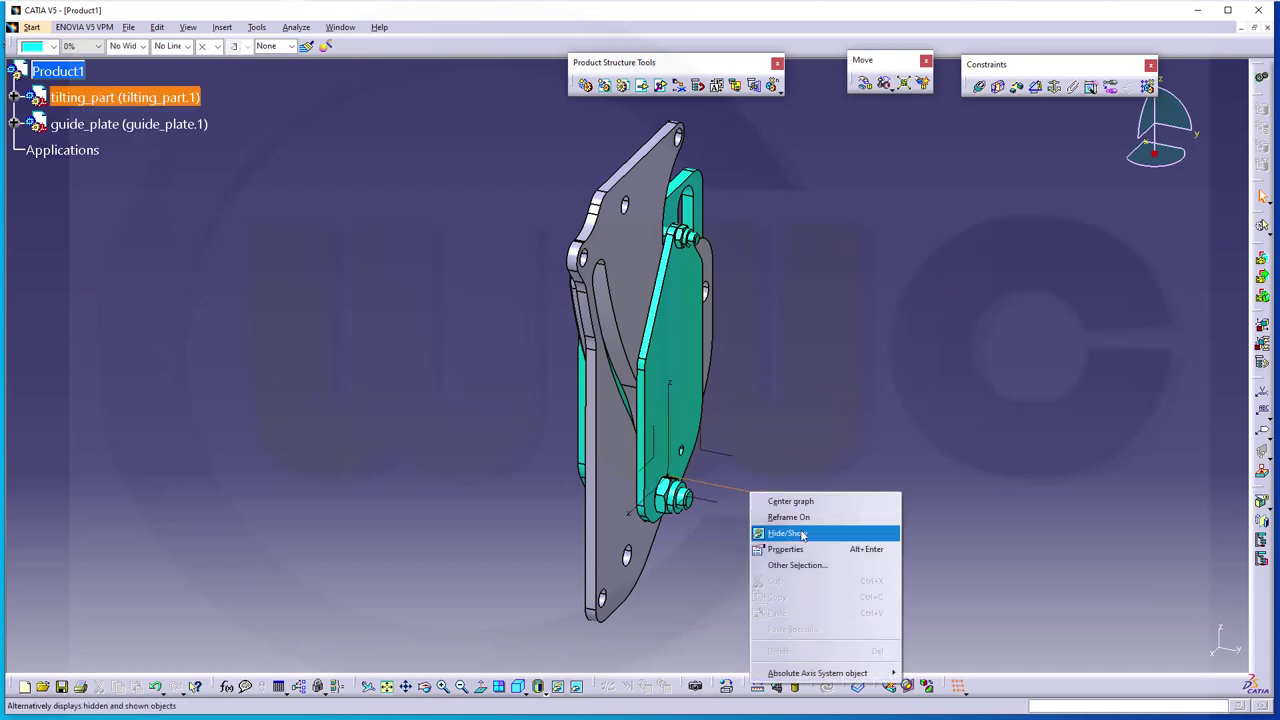
pyautogui.click(810, 389)
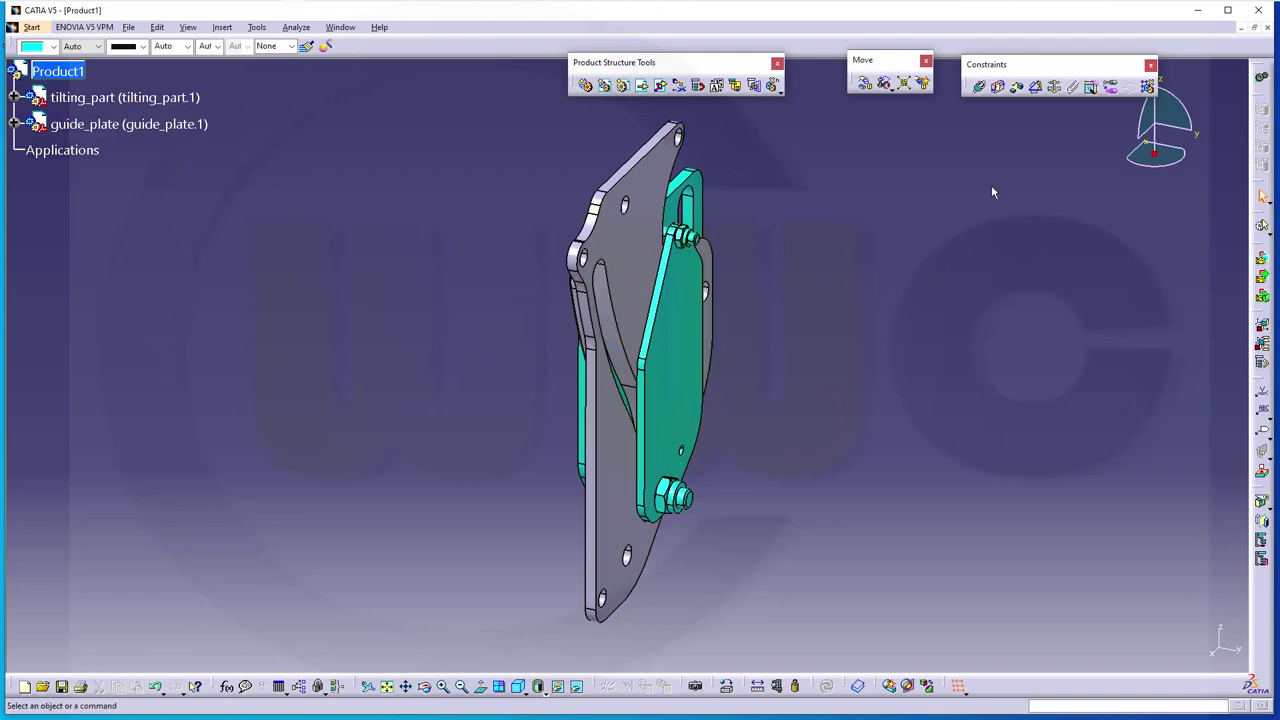
# Step: Anchor the guide plate in the assembly with a Fix constraint
pyautogui.click(1056, 89)
pyautogui.click(707, 198)
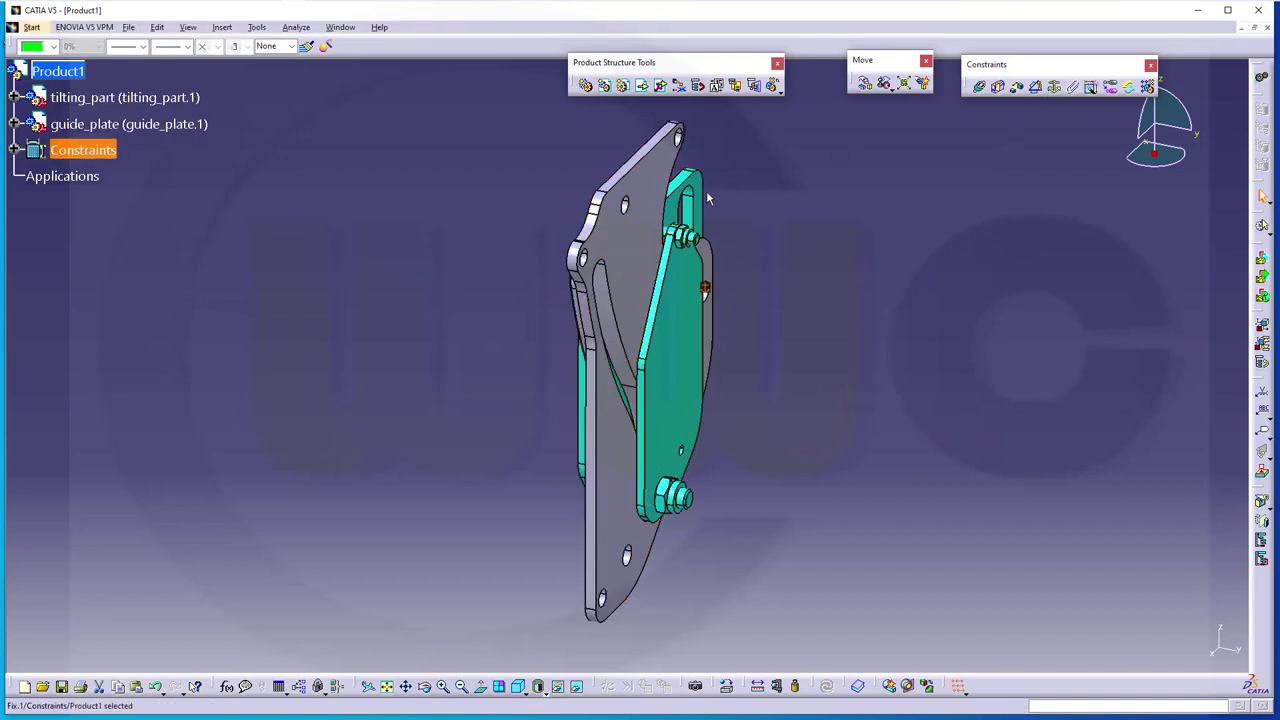
pyautogui.click(400, 189)
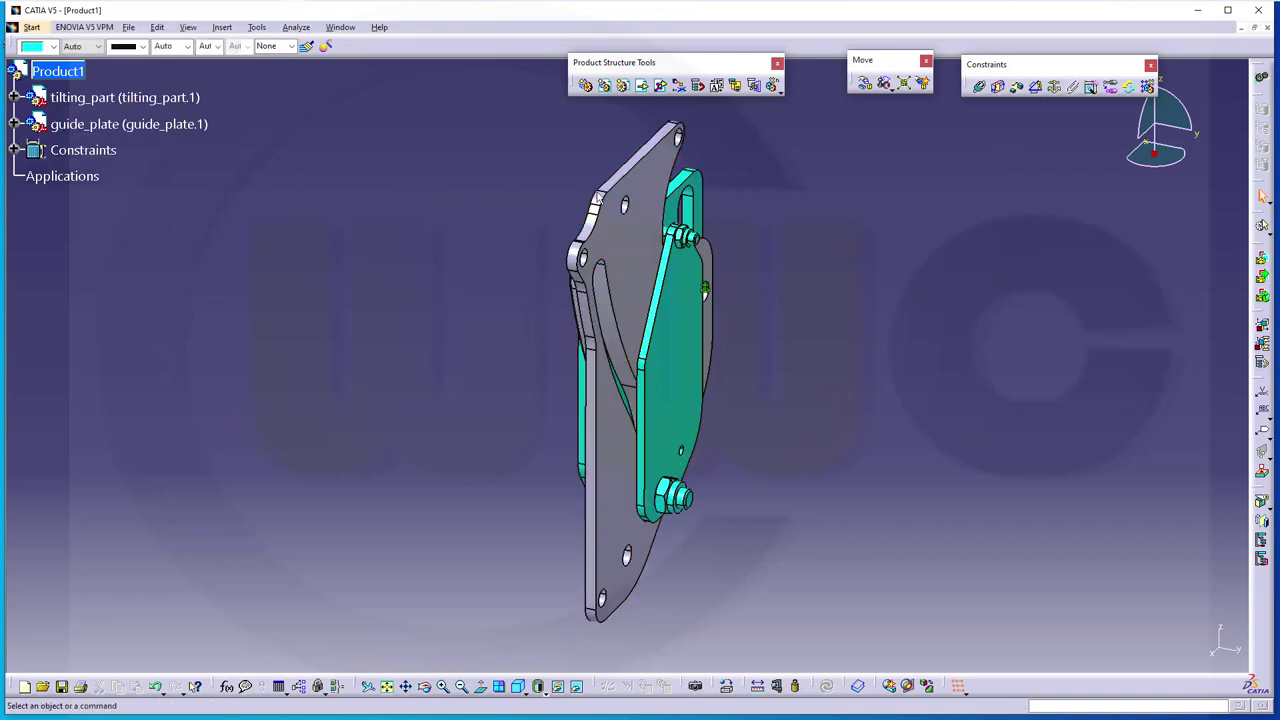
# Step: Hide the guide_plate component and activate tilting_part for in-place editing
pyautogui.rightClick(103, 129)
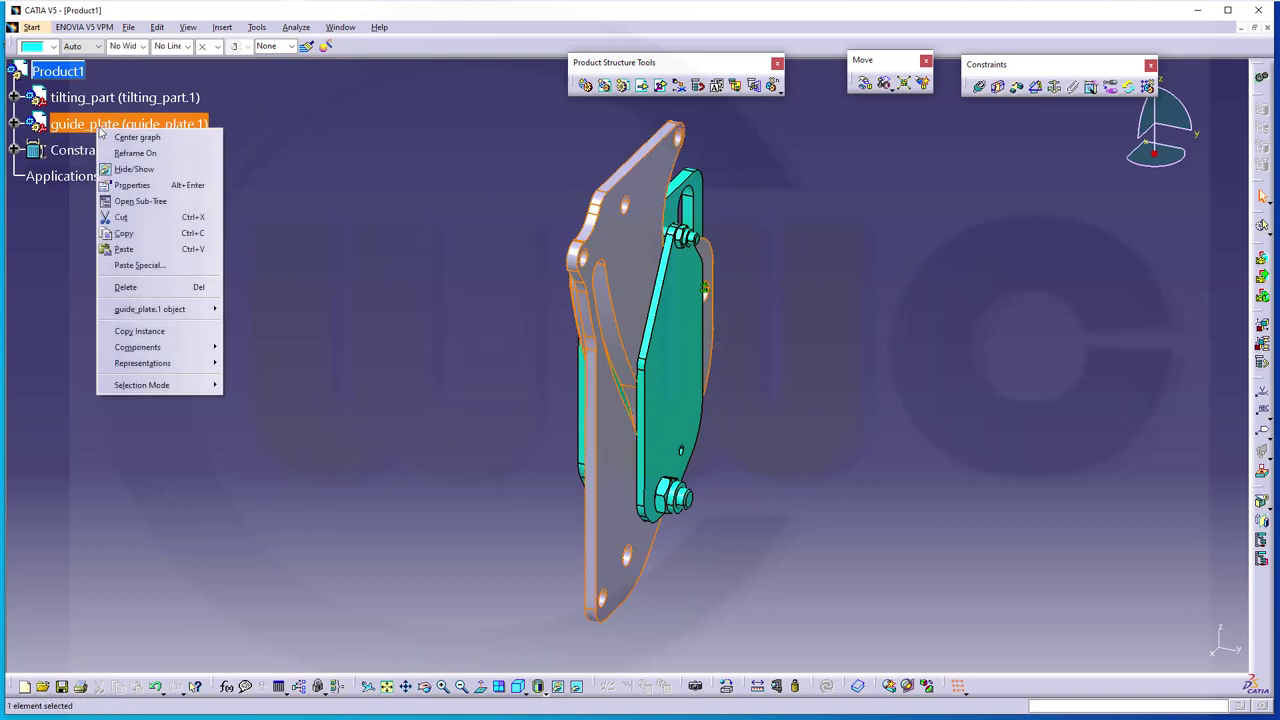
pyautogui.click(134, 169)
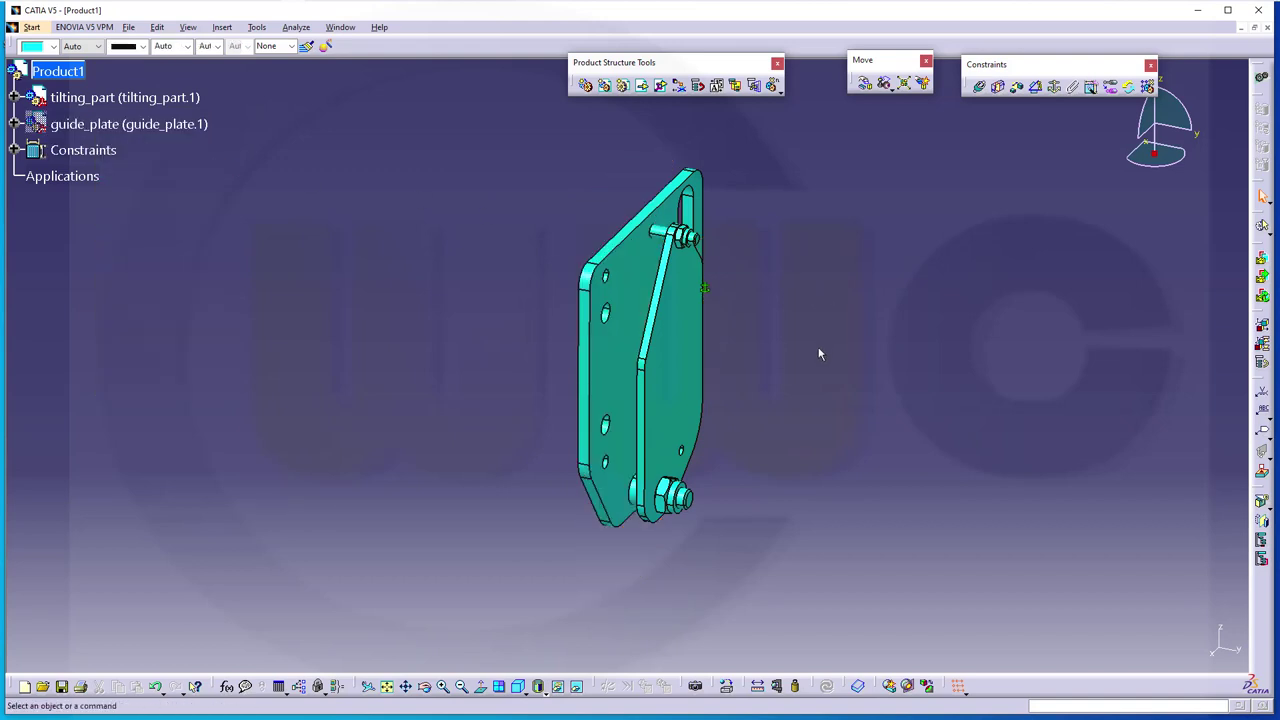
pyautogui.moveTo(815, 359); pyautogui.dragTo(711, 380, button='middle')
pyautogui.click(780, 451)
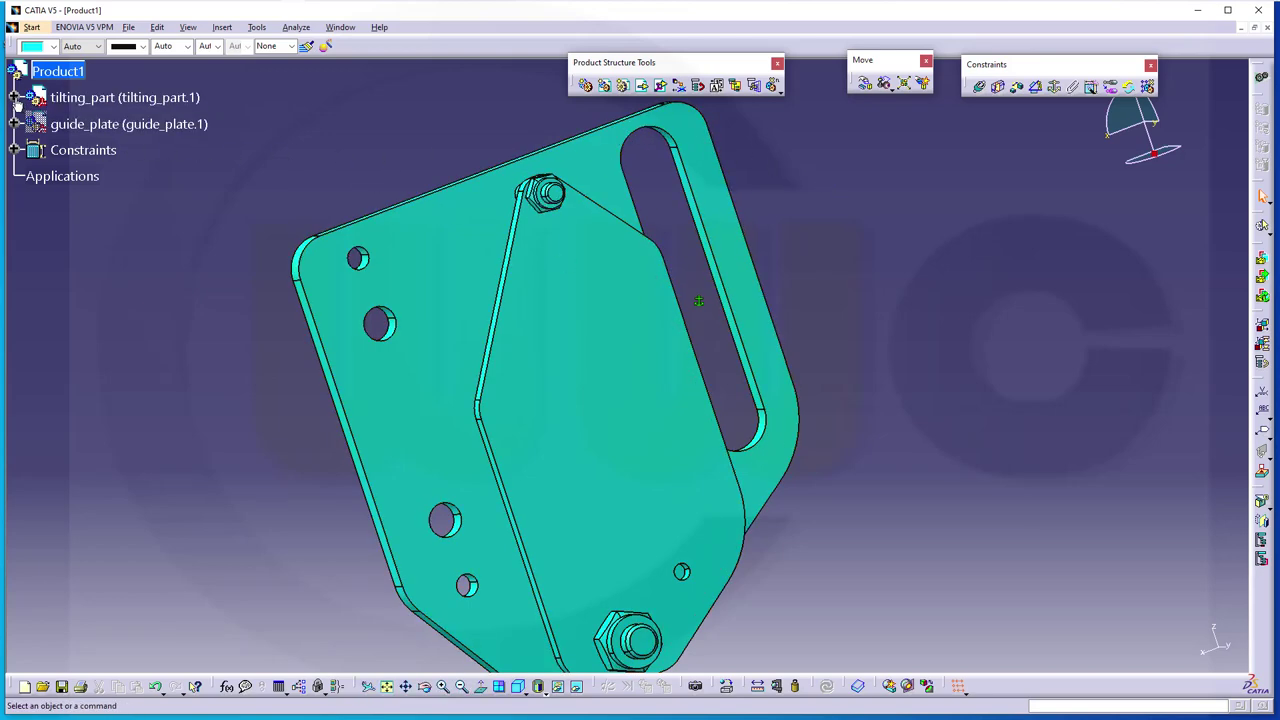
pyautogui.click(15, 97)
pyautogui.doubleClick(100, 123)
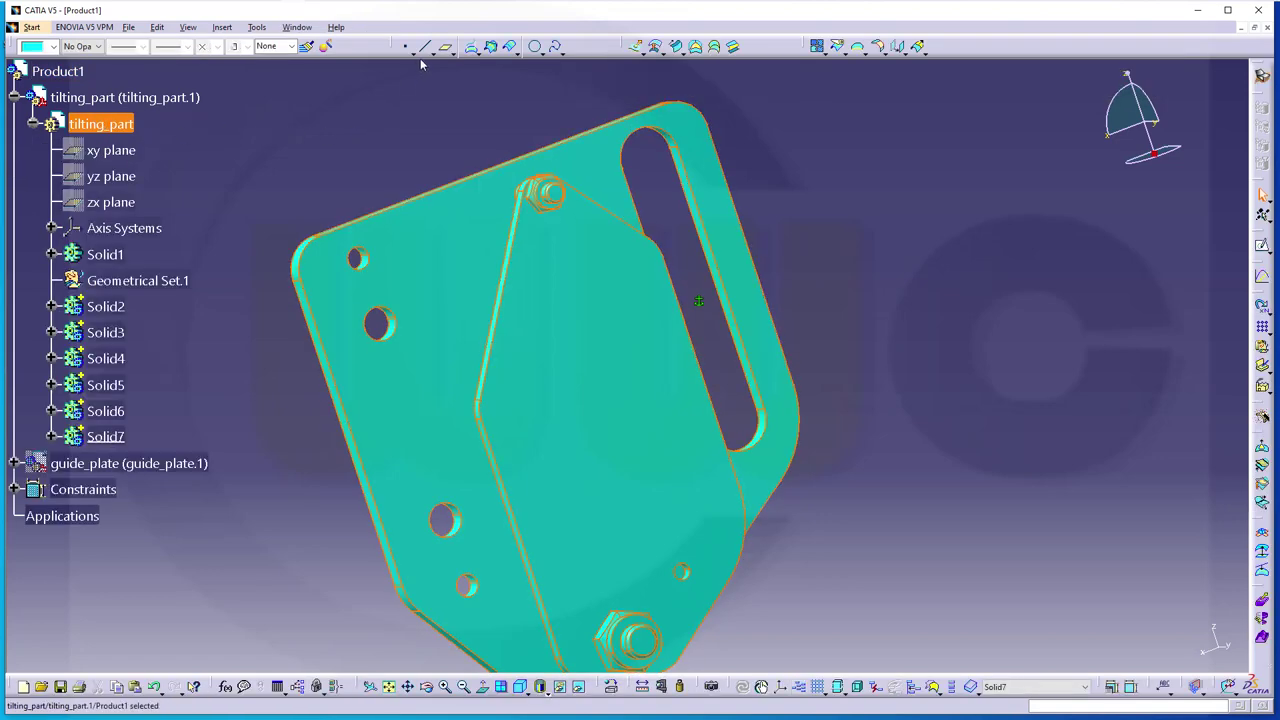
# Step: Start a point-point line in tilting_part and create its first point at the centre of the straight slot's upper rounded end
pyautogui.click(427, 48)
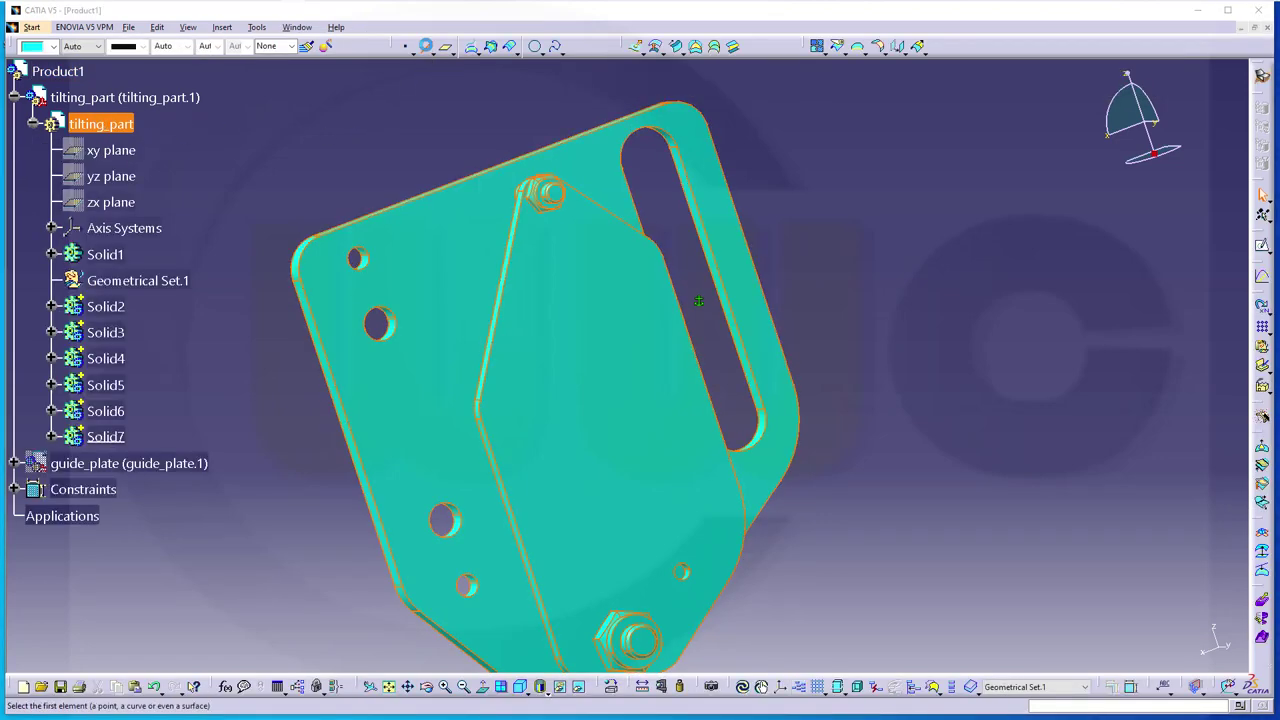
pyautogui.click(1121, 260)
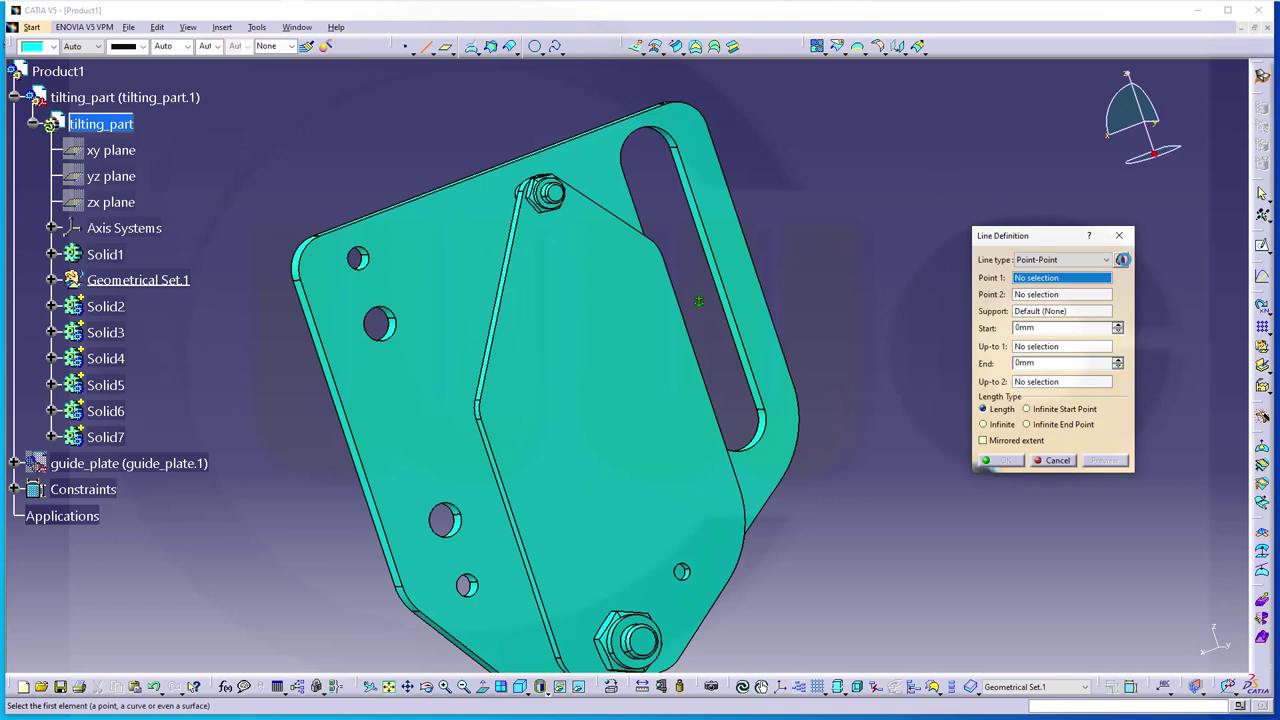
pyautogui.rightClick(1046, 285)
pyautogui.click(1080, 292)
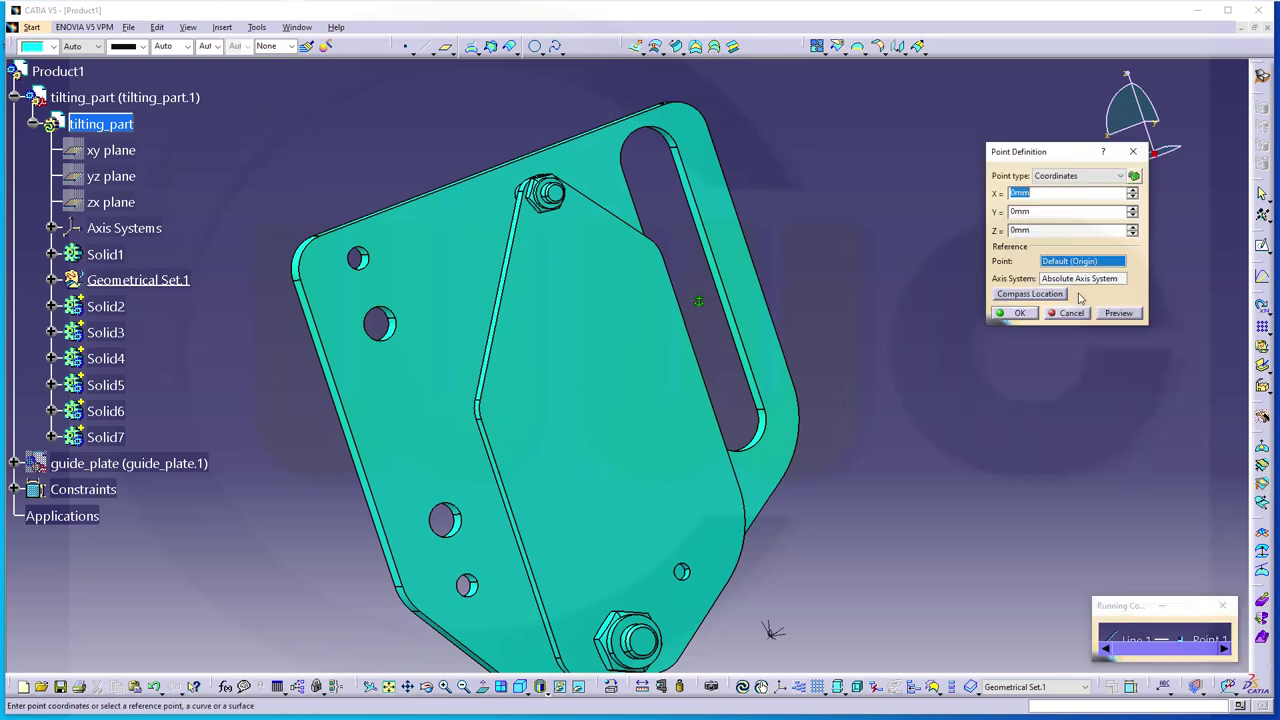
pyautogui.click(1133, 176)
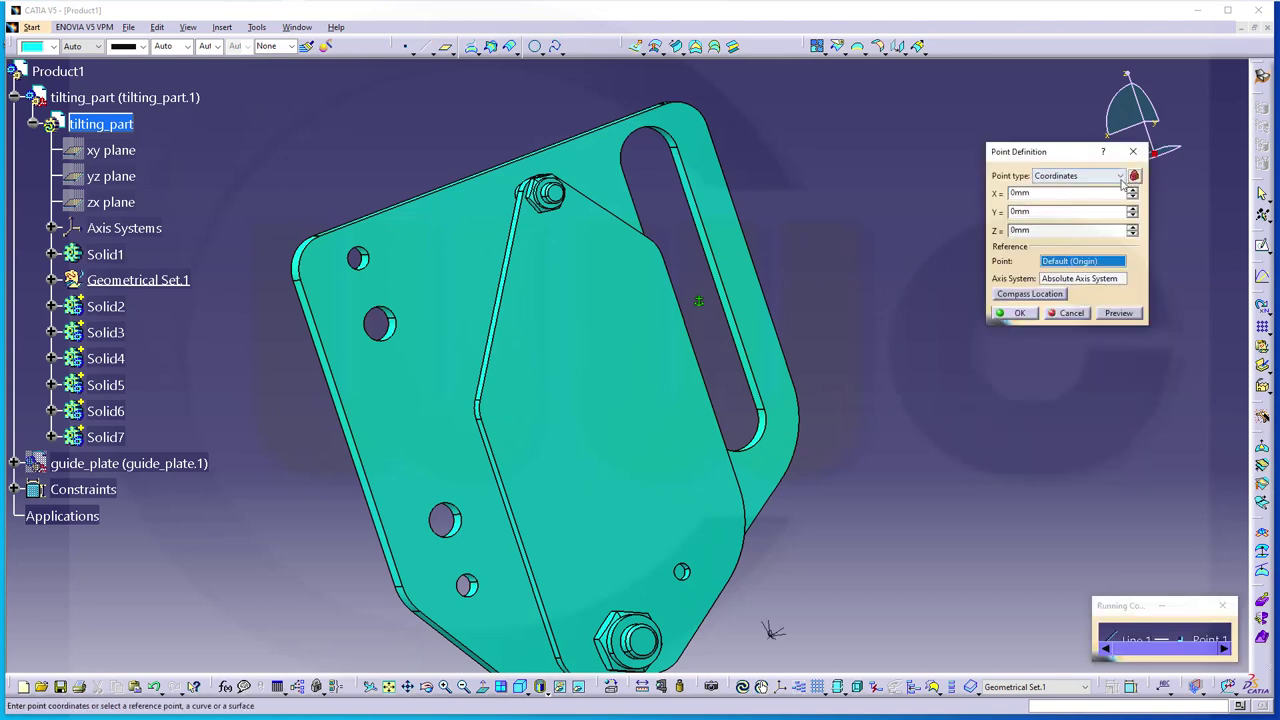
pyautogui.click(1119, 176)
pyautogui.click(1075, 229)
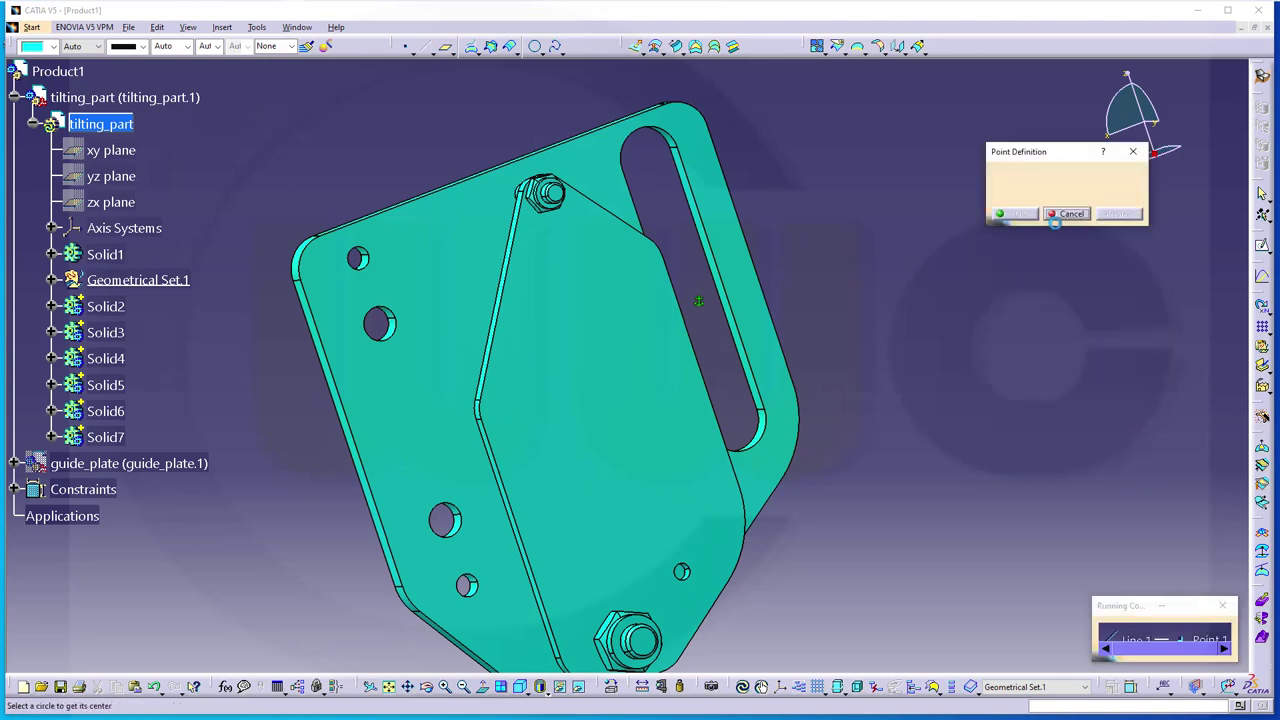
pyautogui.click(643, 133)
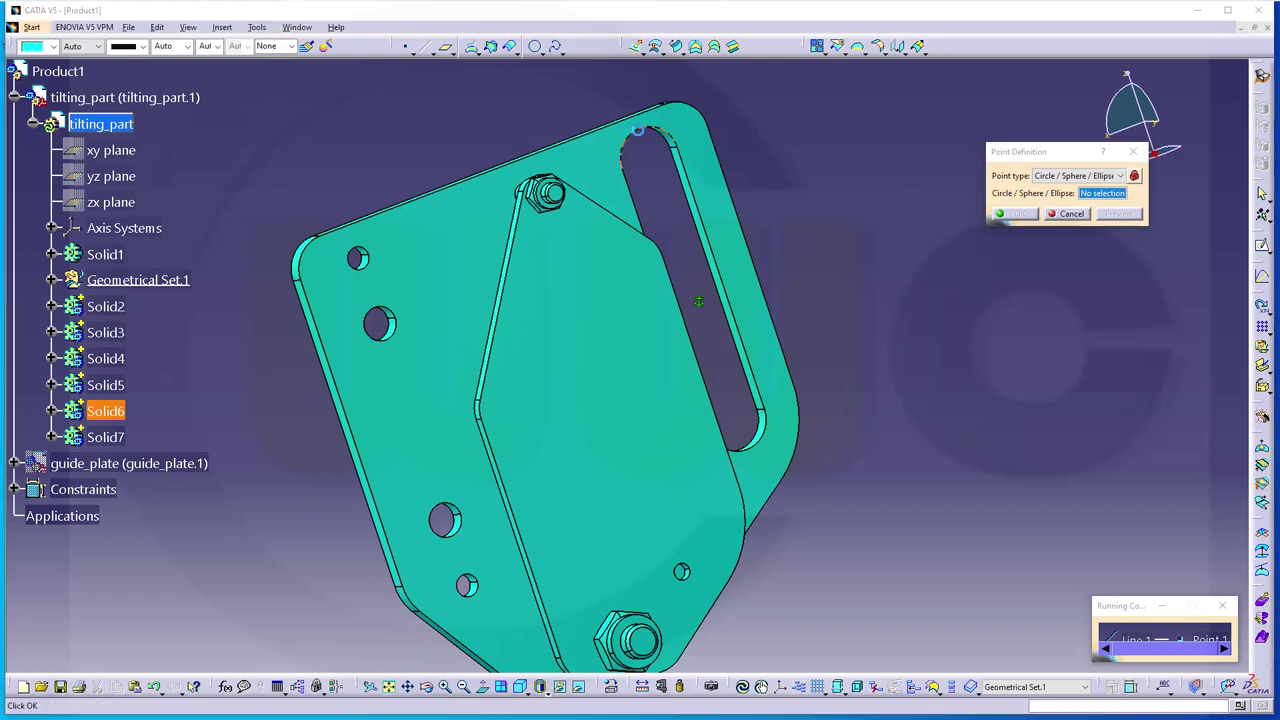
pyautogui.click(1015, 213)
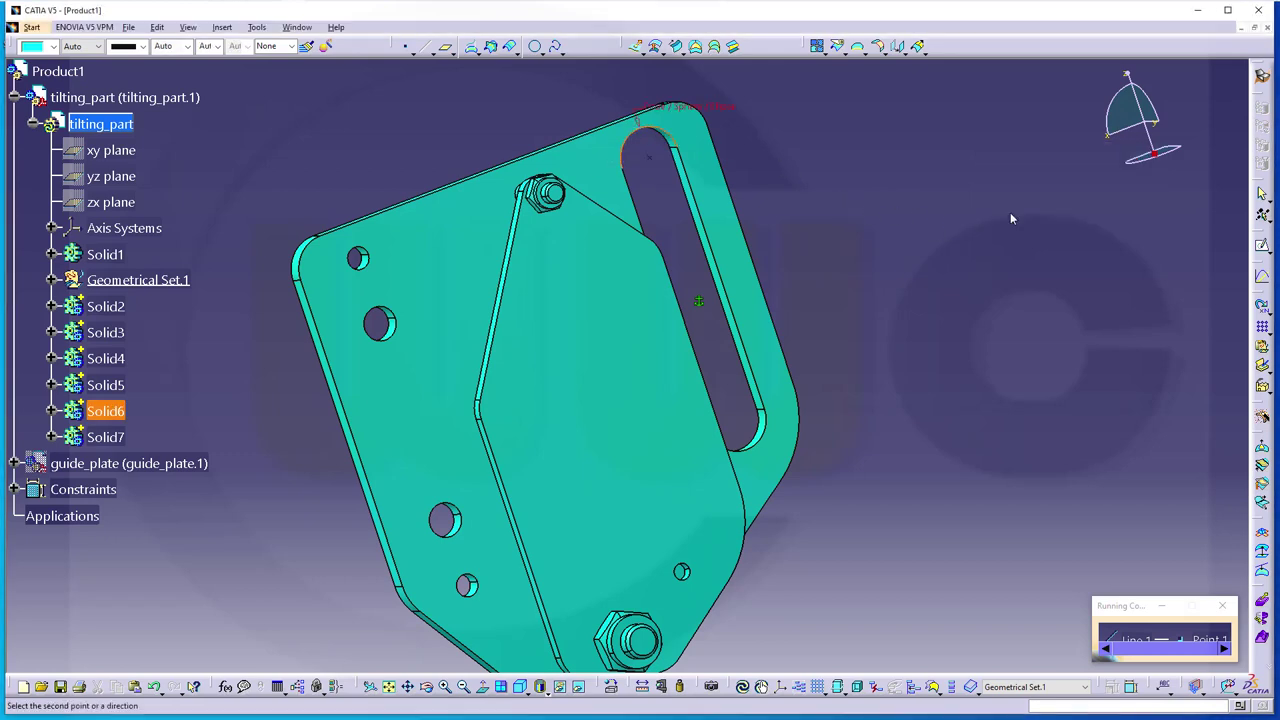
# Step: Complete the slot centre line by creating its second point at the centre of the straight slot's lower rounded end
pyautogui.rightClick(1040, 299)
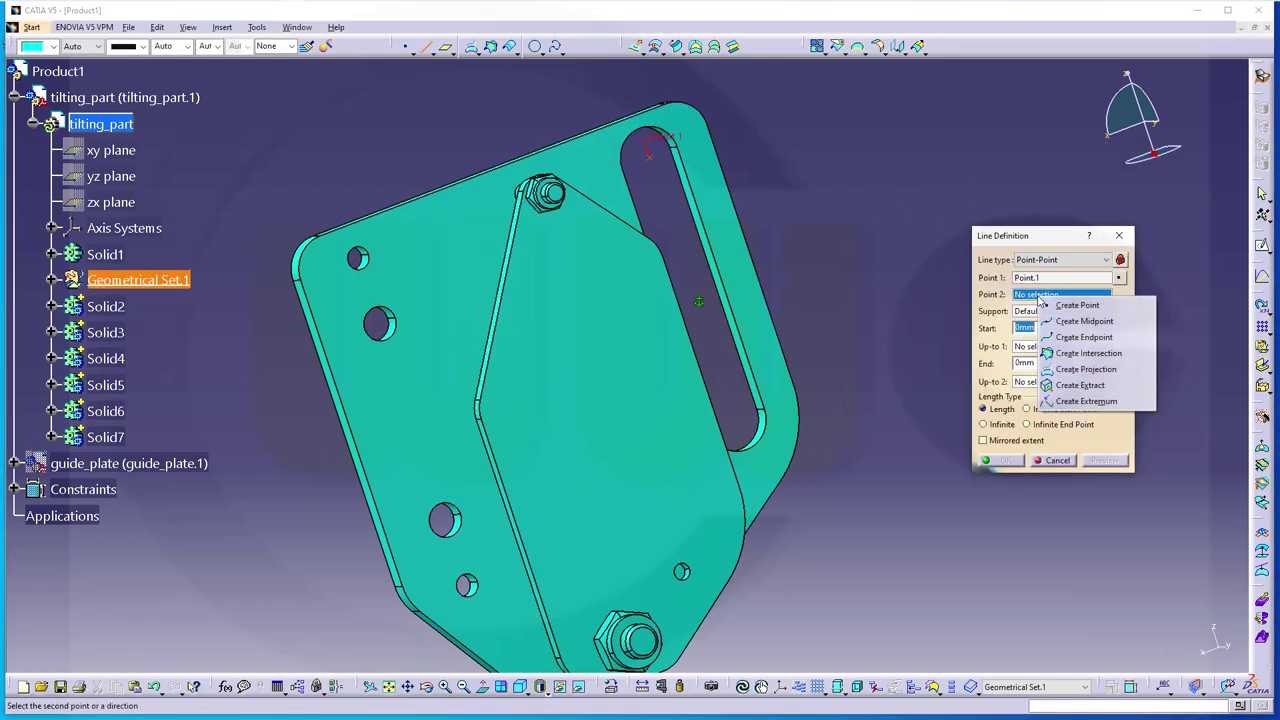
pyautogui.click(1078, 306)
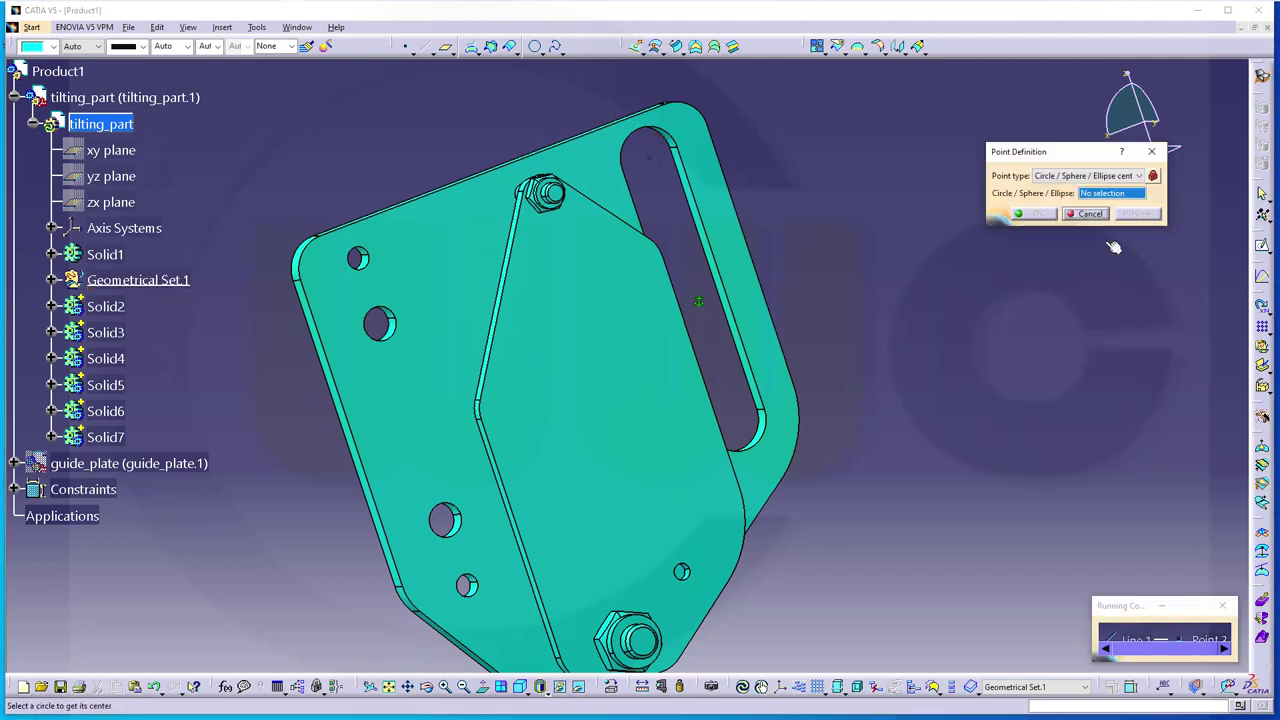
pyautogui.click(758, 444)
pyautogui.click(1037, 214)
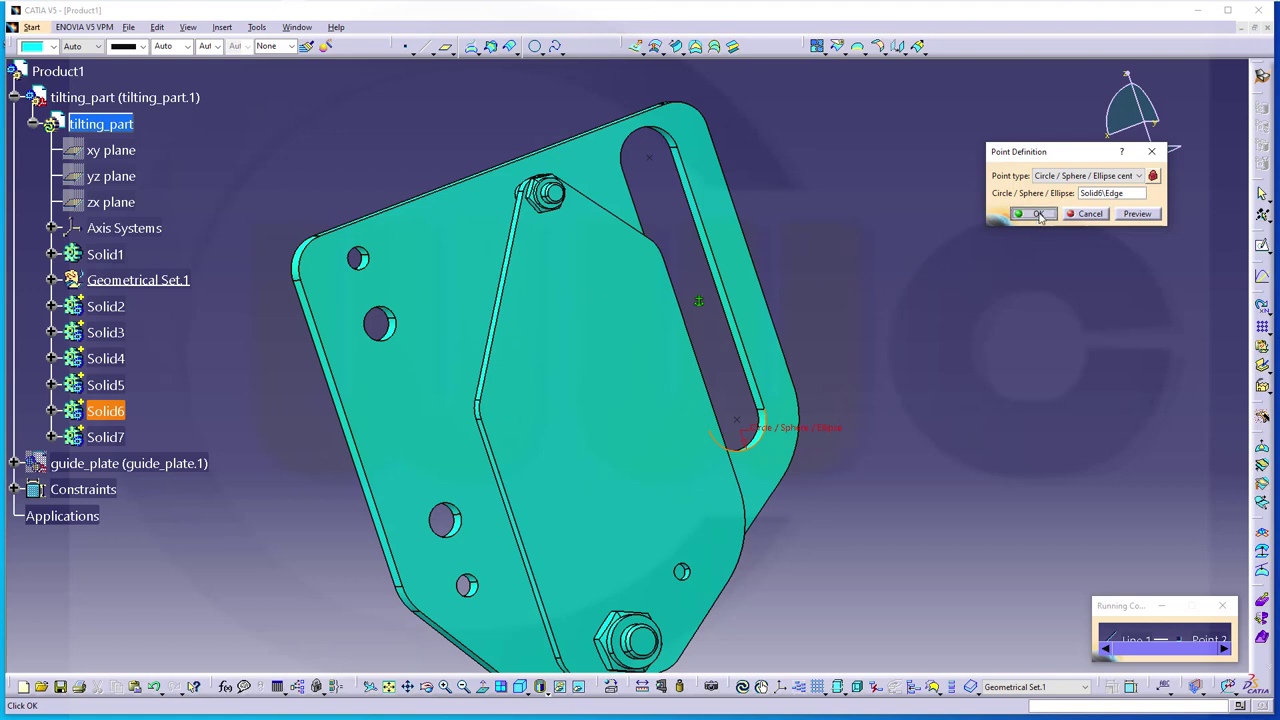
pyautogui.click(1006, 461)
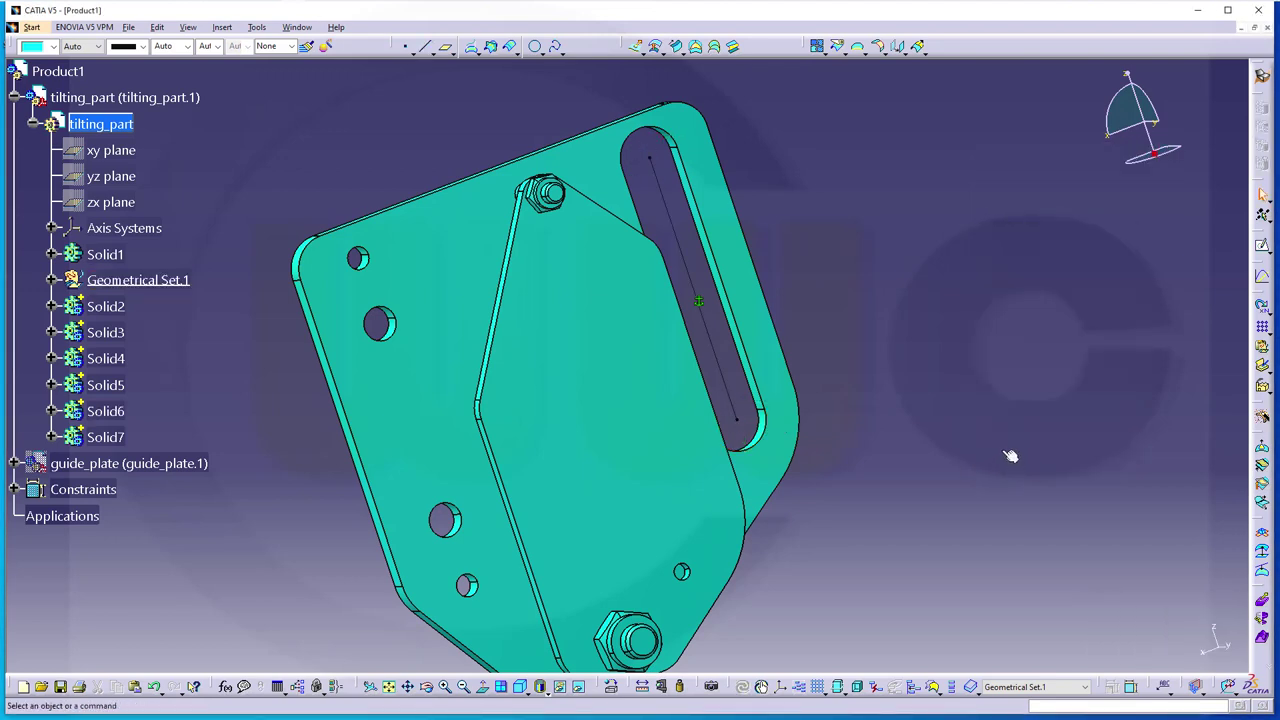
# Step: Set the slot centre line's thickness to 2.6 mm
pyautogui.click(143, 47)
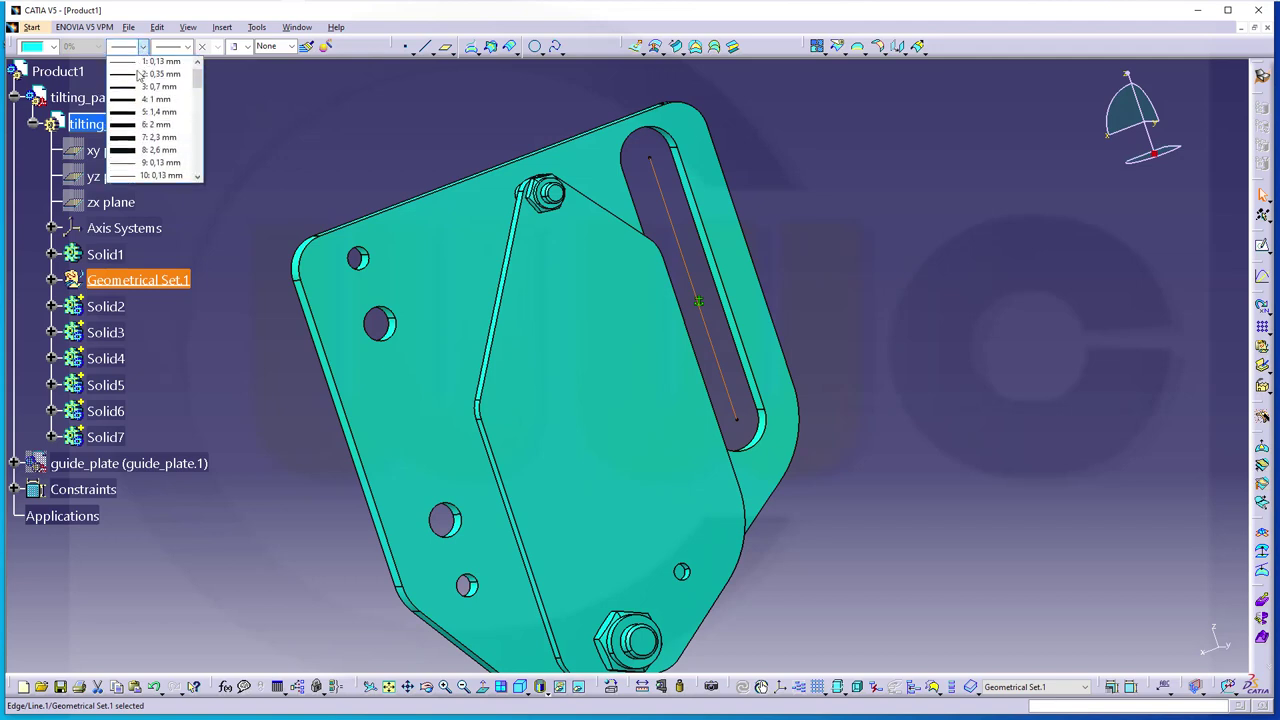
pyautogui.click(124, 152)
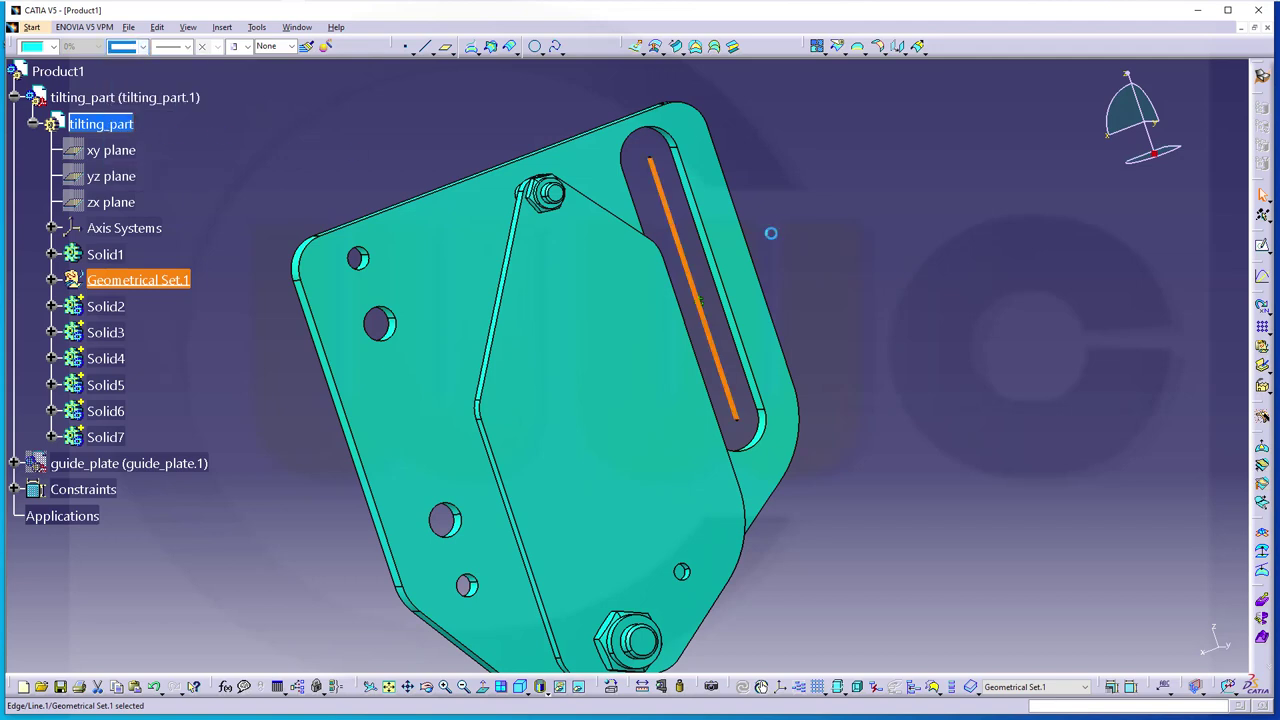
pyautogui.click(849, 248)
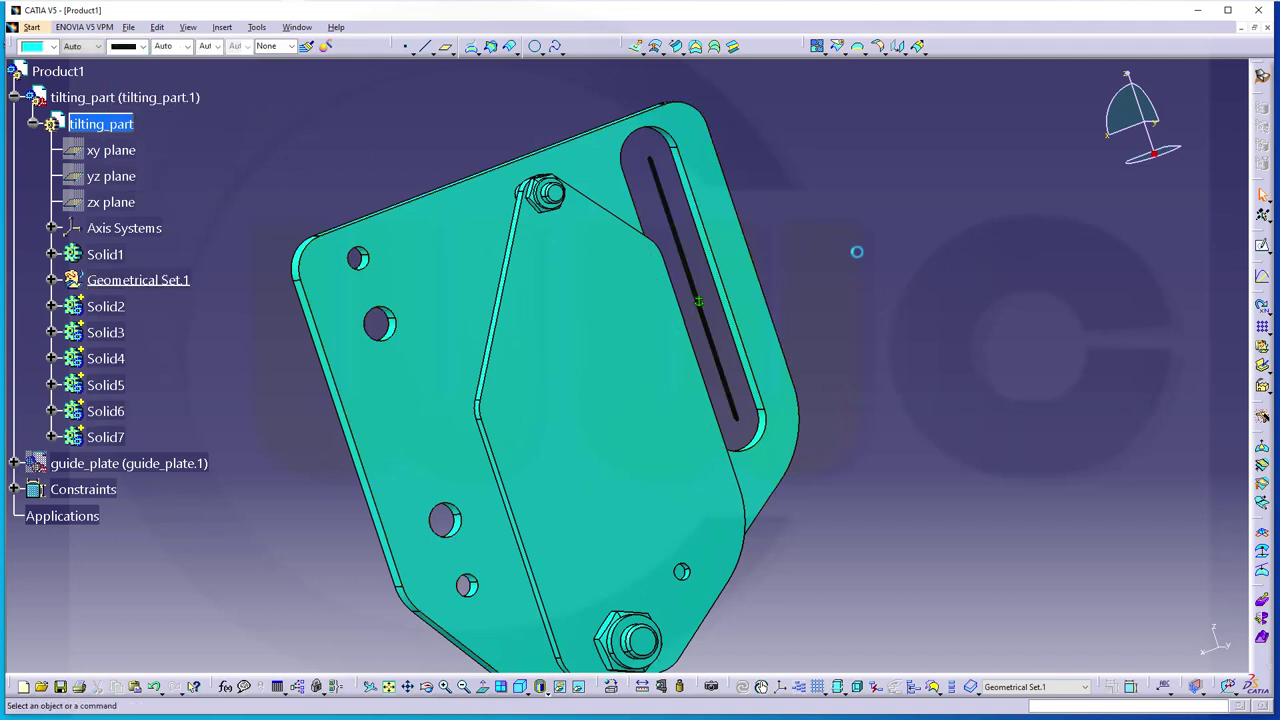
# Step: Start a second point-point line, creating its first point at the centre of the circular outer edge on the lower bolt's nut collar
pyautogui.moveTo(820, 429); pyautogui.dragTo(792, 314, button='middle')
pyautogui.moveTo(528, 263); pyautogui.dragTo(461, 392, button='middle')
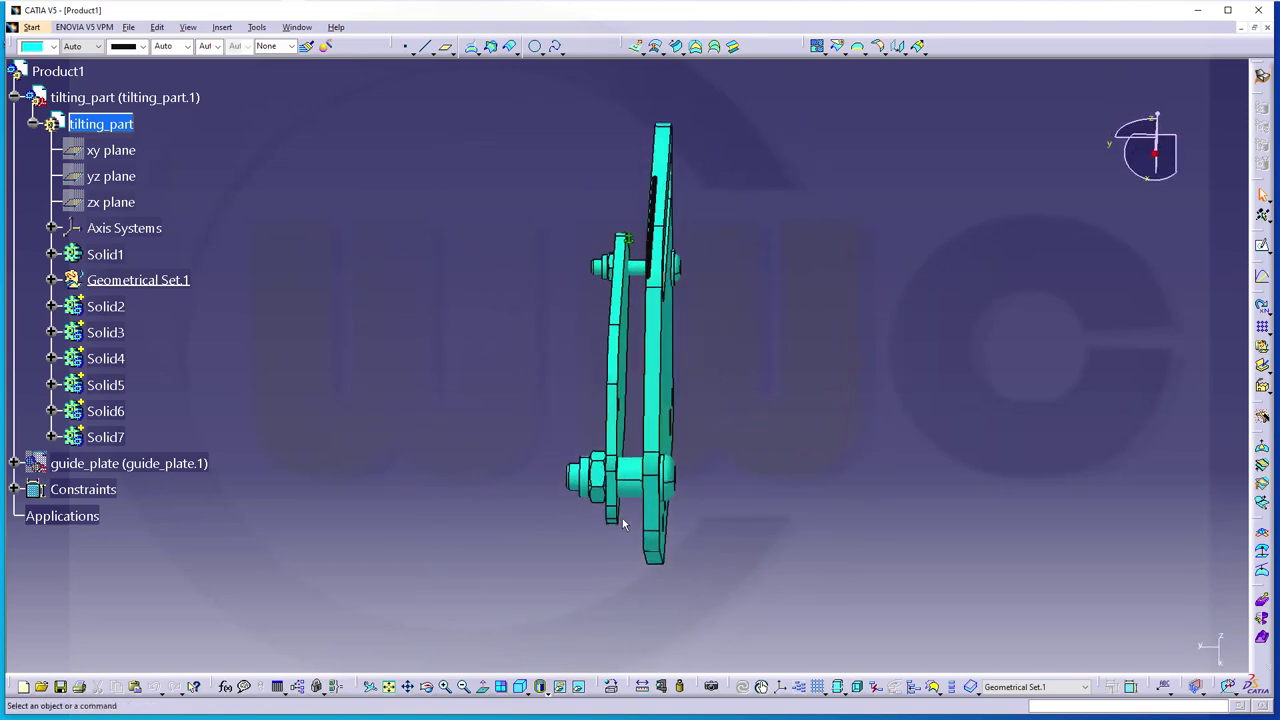
pyautogui.keyDown('ctrl'); pyautogui.moveTo(640, 492); pyautogui.dragTo(470, 404, button='middle'); pyautogui.keyUp('ctrl')
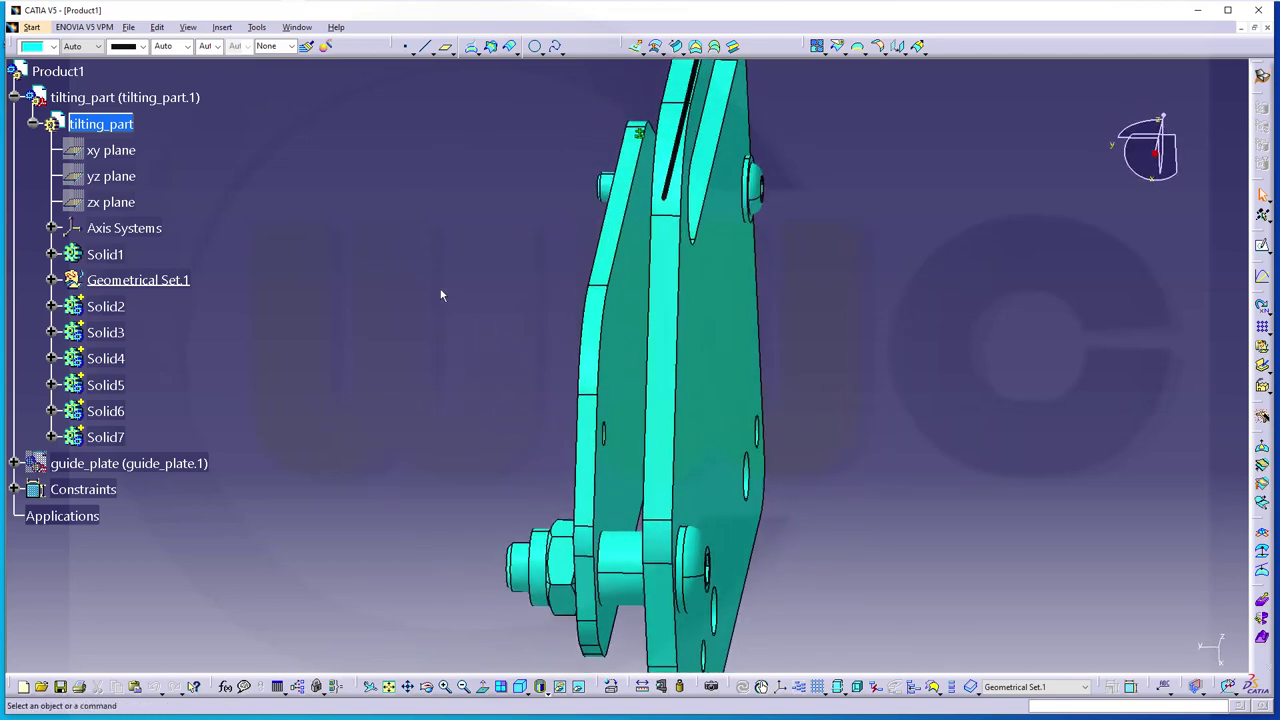
pyautogui.click(427, 50)
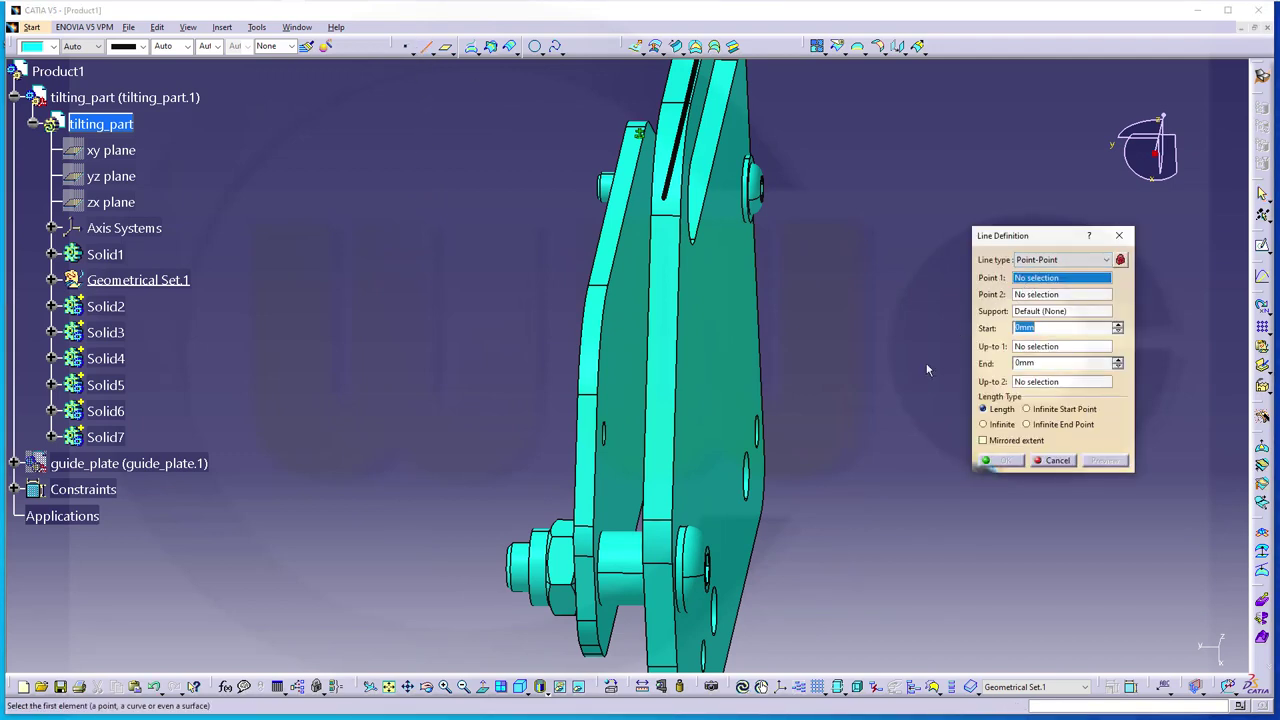
pyautogui.rightClick(1040, 280)
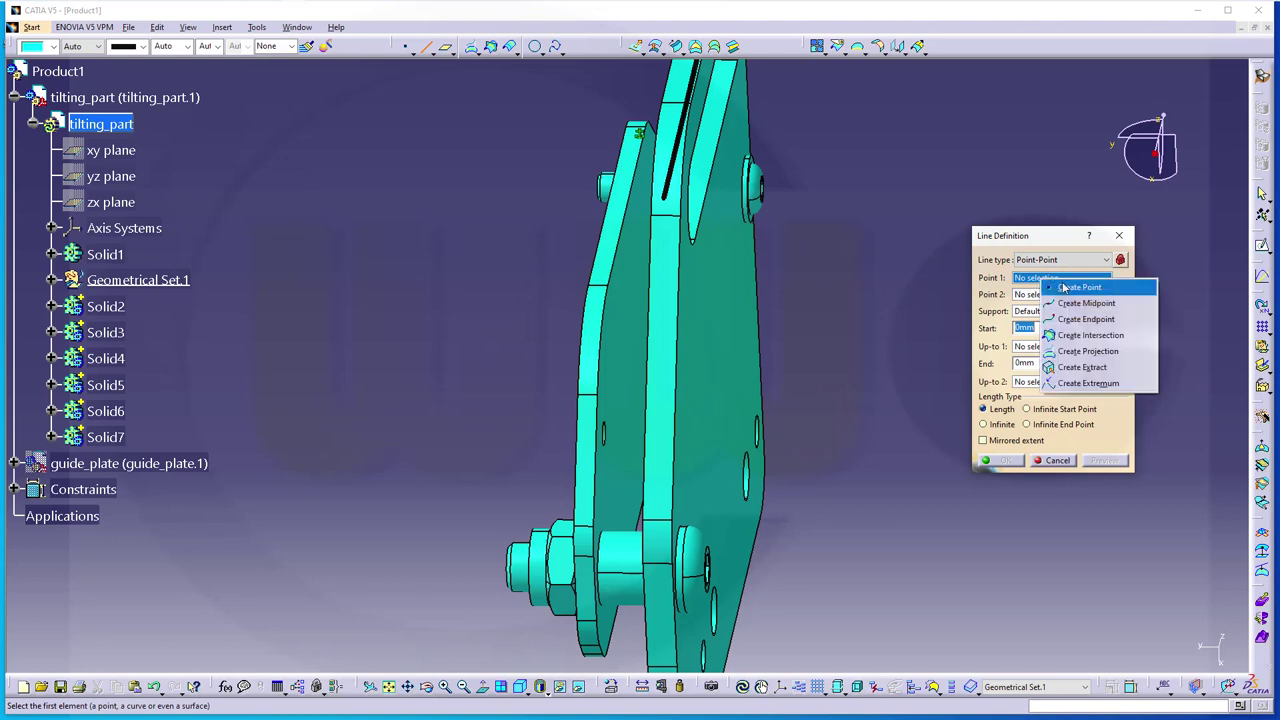
pyautogui.click(1069, 287)
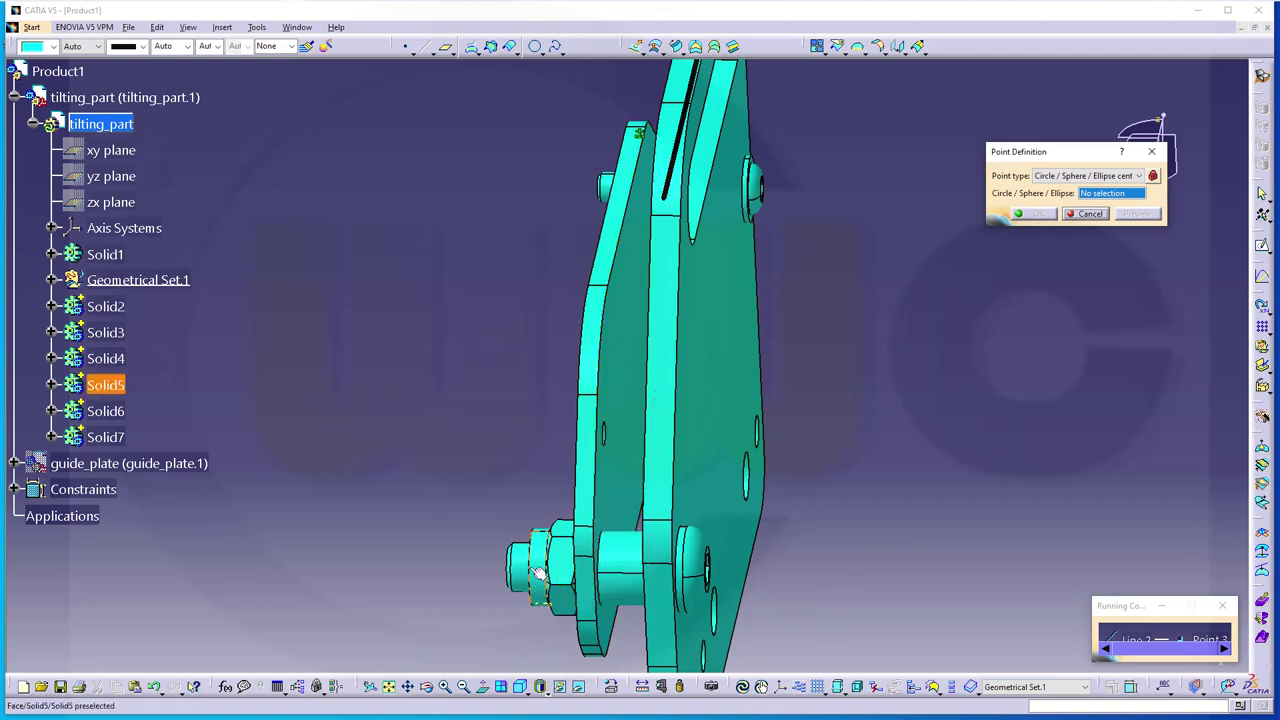
pyautogui.keyDown('ctrl'); pyautogui.moveTo(532, 623); pyautogui.dragTo(660, 340, button='middle'); pyautogui.keyUp('ctrl')
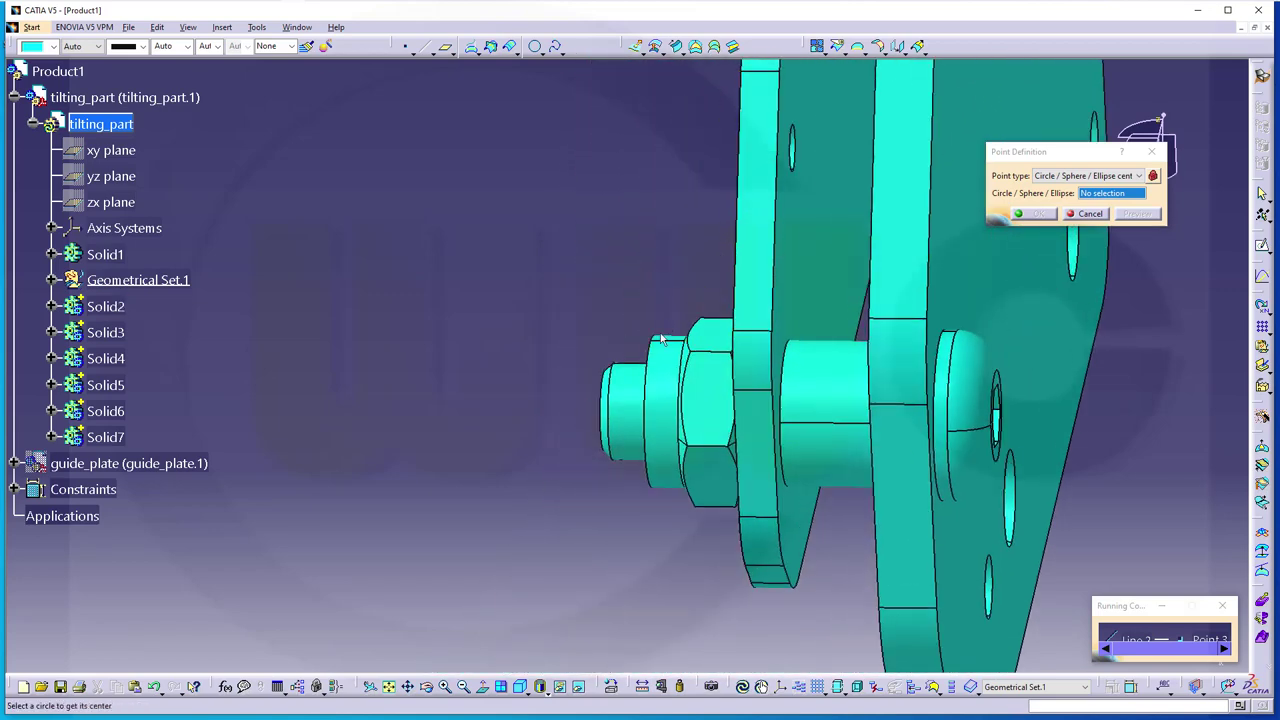
pyautogui.click(650, 384)
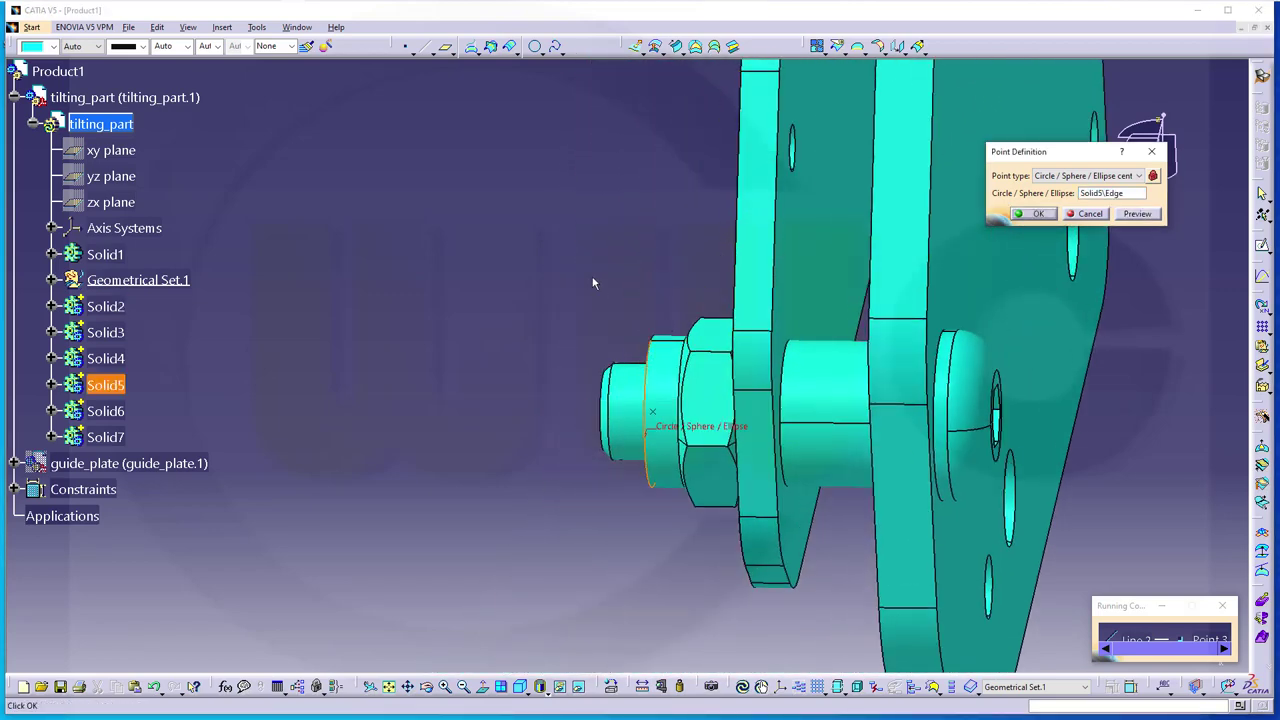
pyautogui.click(1035, 215)
# Step: Complete the bolt axis line by creating its second point at the centre of the lower bolt head's circular edge
pyautogui.moveTo(1140, 534); pyautogui.dragTo(927, 517, button='middle')
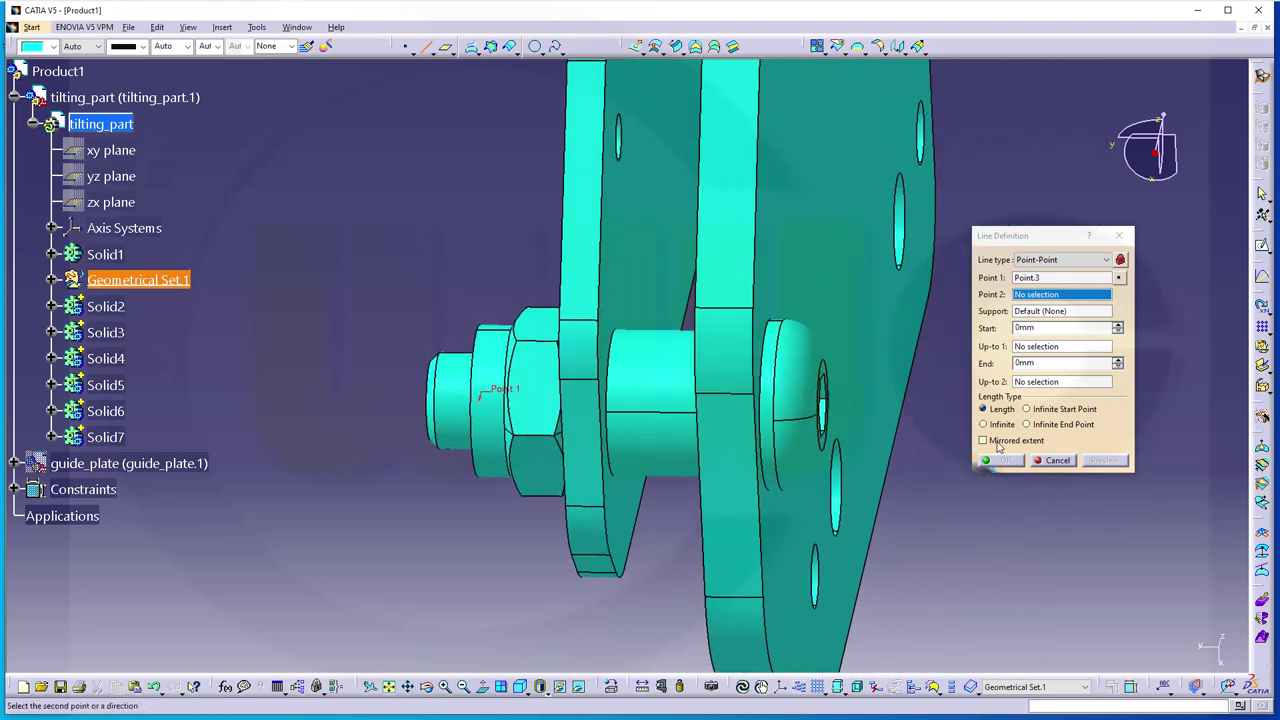
pyautogui.rightClick(1045, 298)
pyautogui.click(1075, 301)
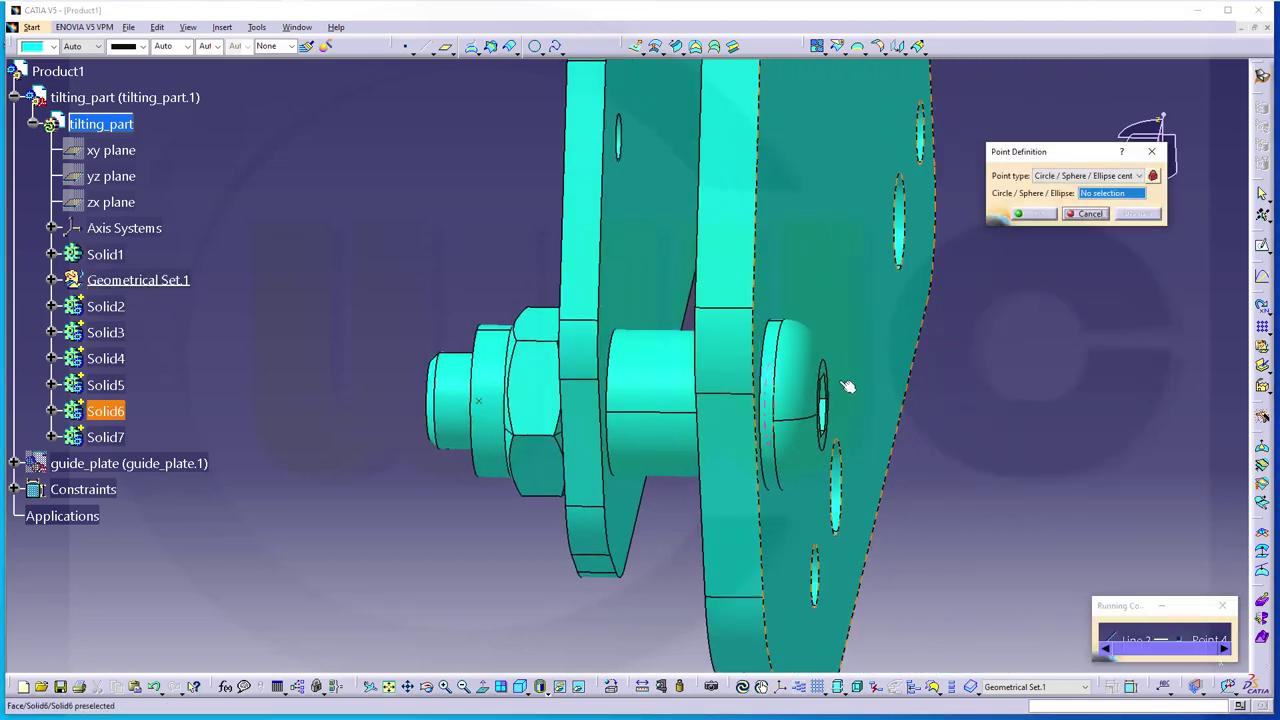
pyautogui.click(779, 397)
pyautogui.click(1039, 214)
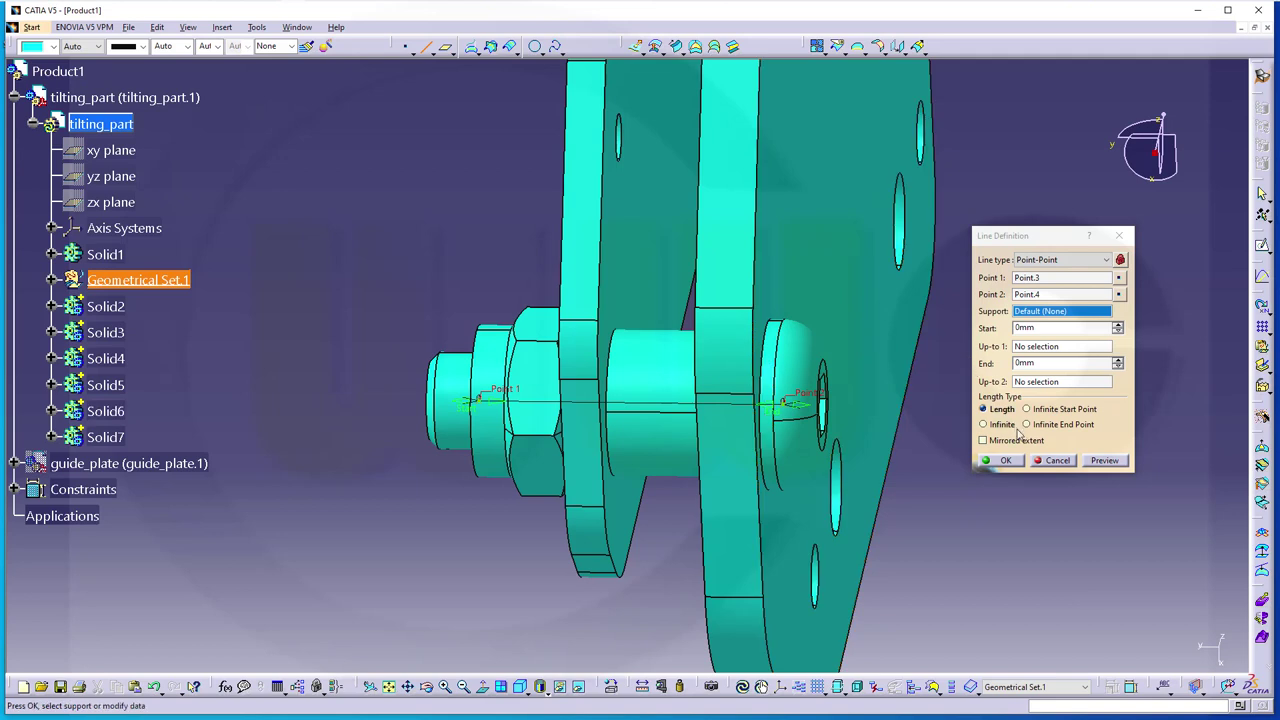
pyautogui.click(1006, 461)
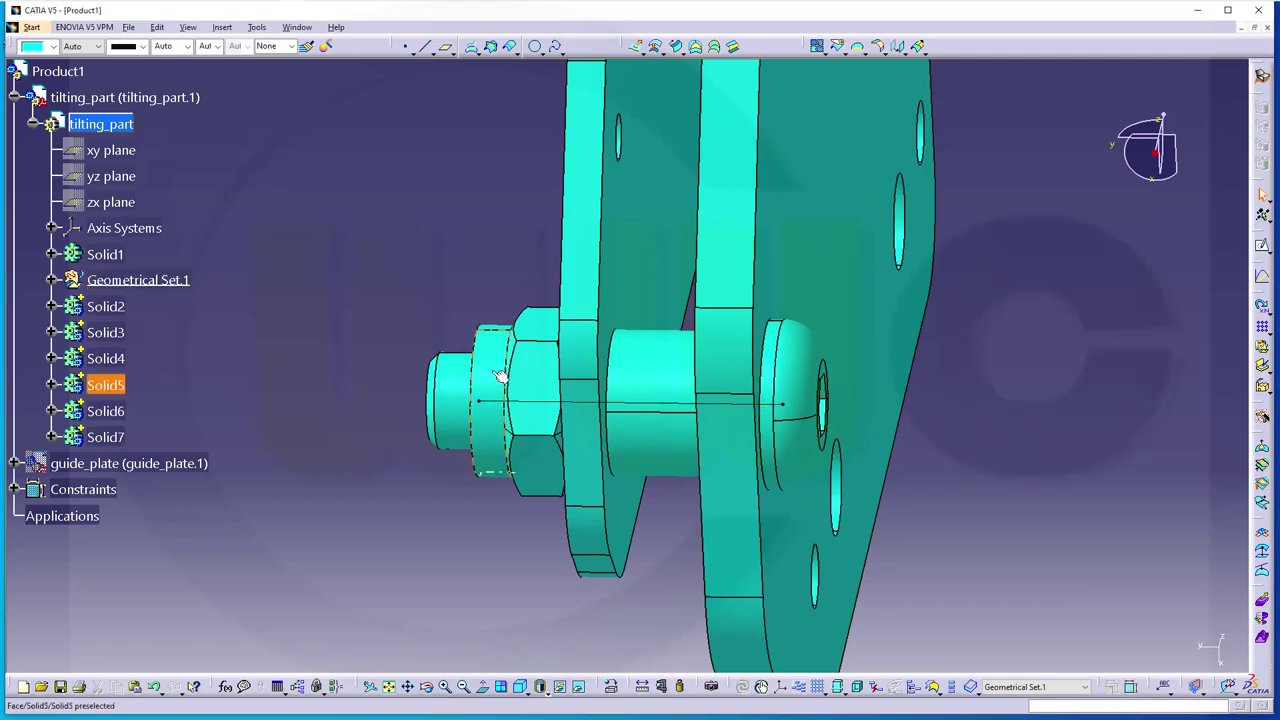
# Step: Set the bolt axis line's thickness to 2.6 mm
pyautogui.click(535, 408)
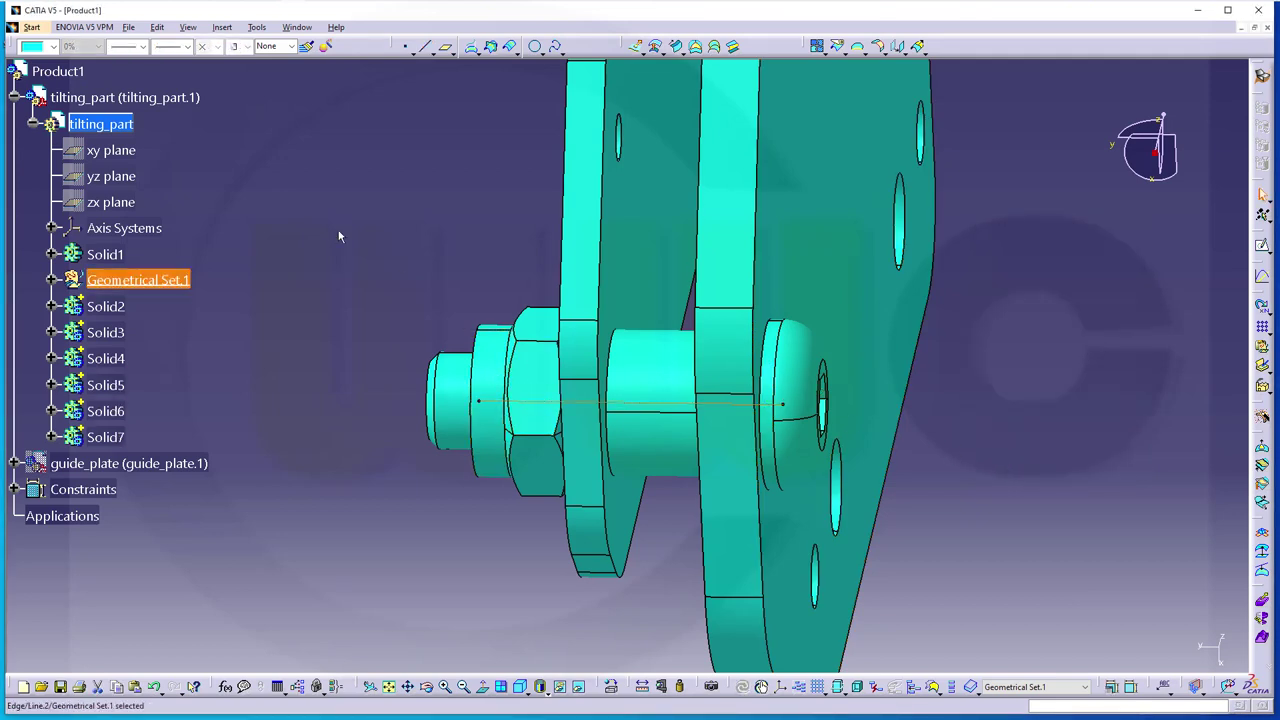
pyautogui.click(143, 46)
pyautogui.click(155, 149)
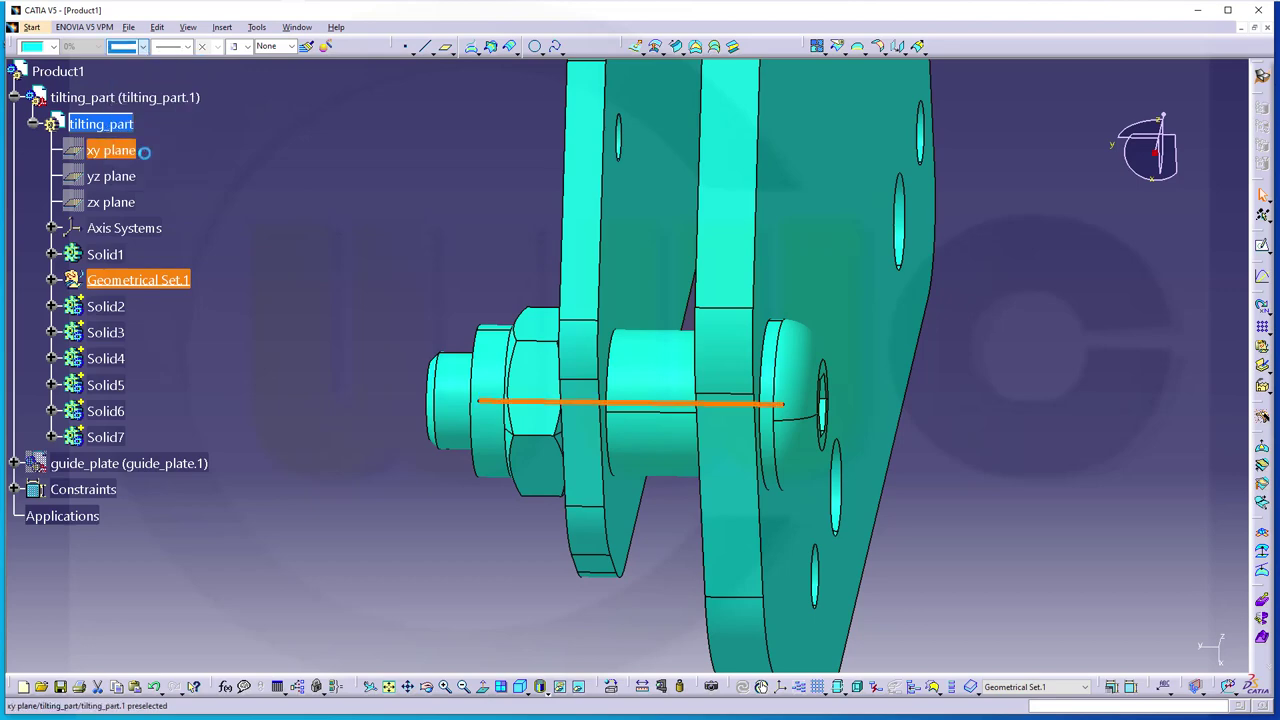
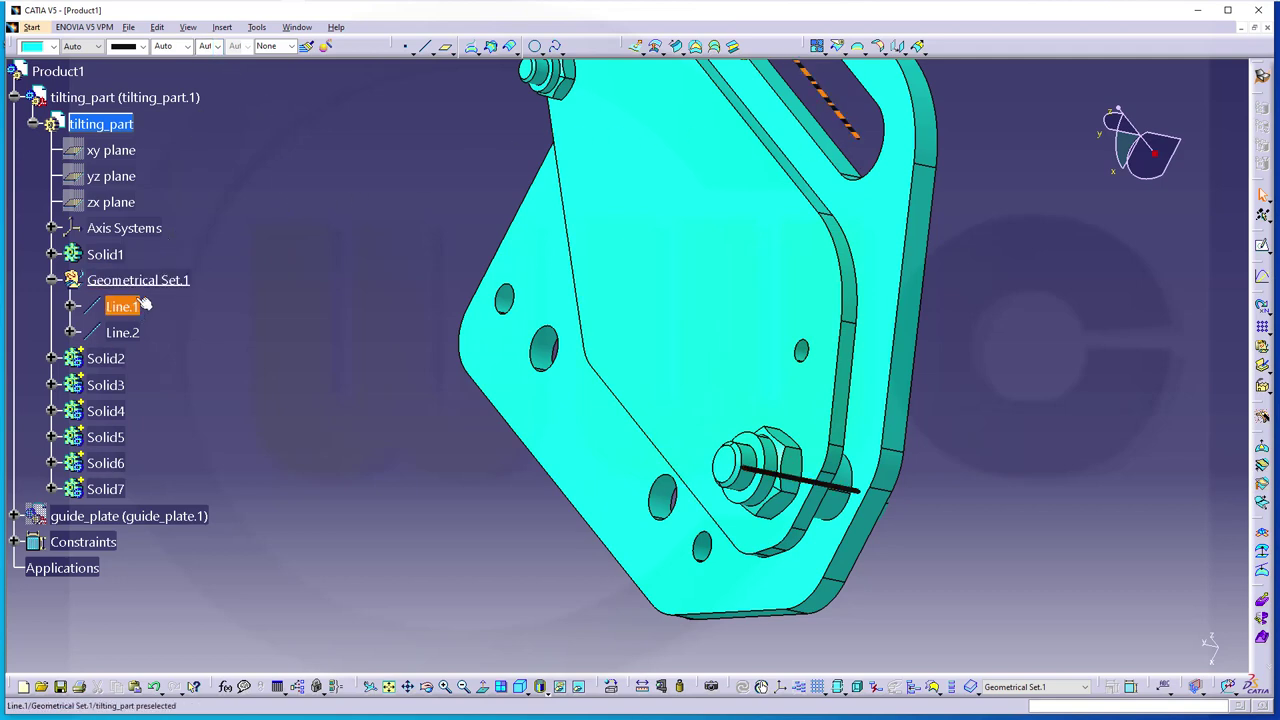
# Step: Publish the slot centre line Line.1 of tilting_part under the name slot_line_tp and expand the part's publications
pyautogui.click(257, 27)
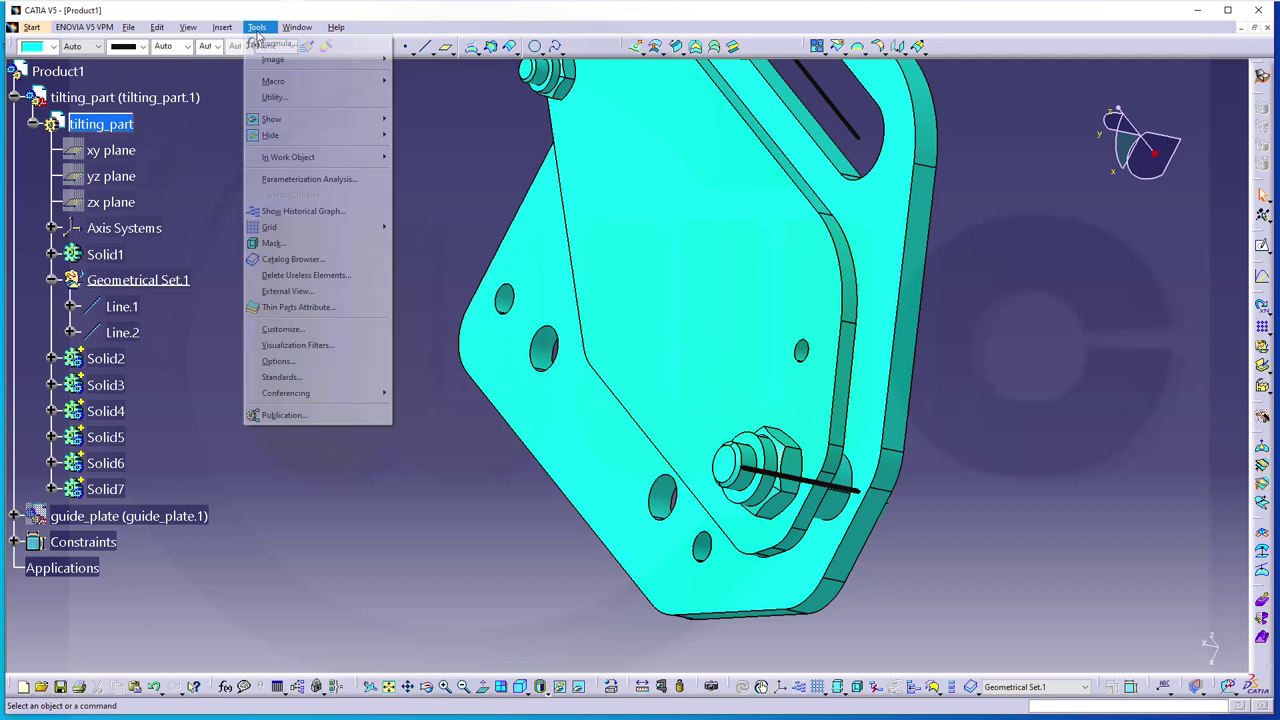
pyautogui.click(318, 415)
pyautogui.click(128, 309)
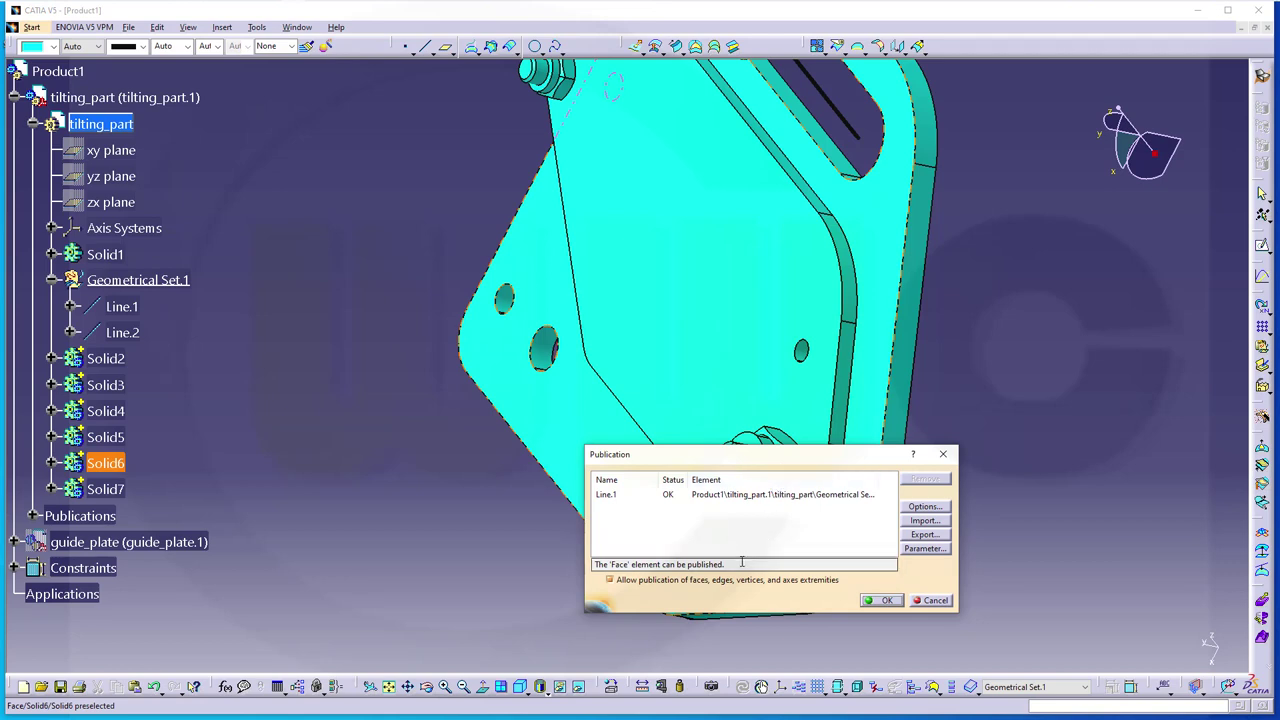
pyautogui.click(622, 497)
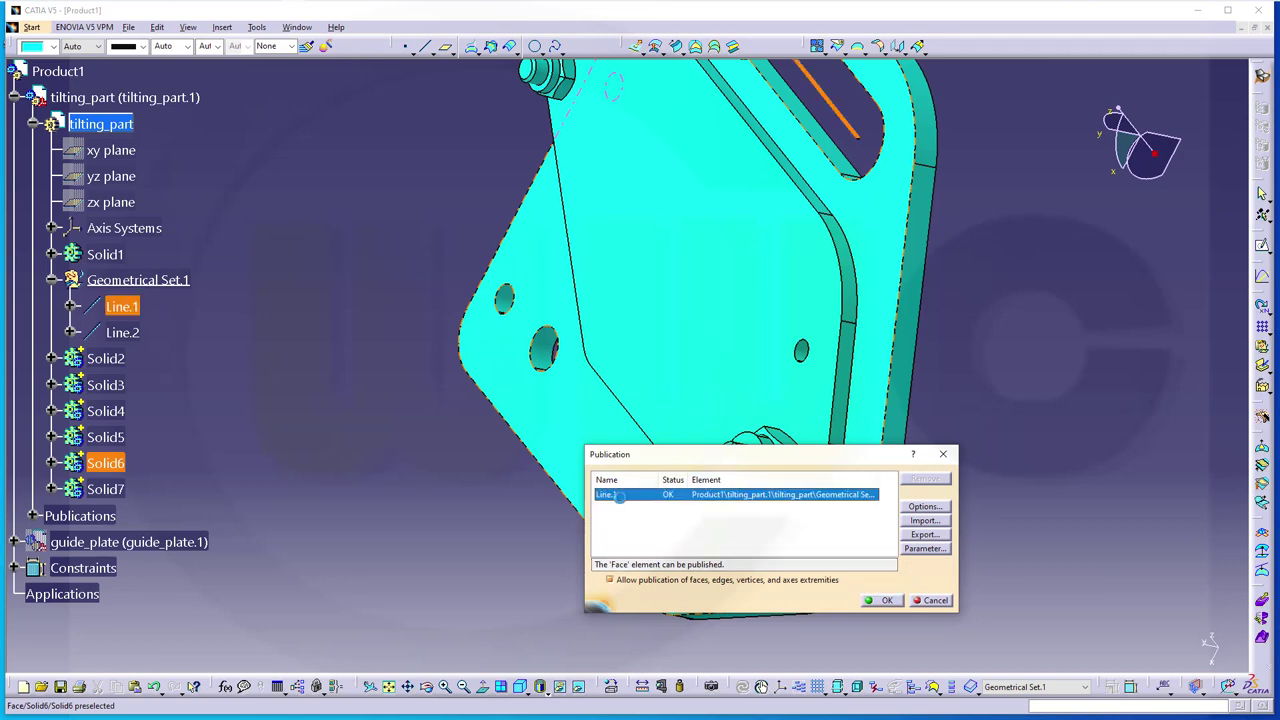
pyautogui.click(622, 497)
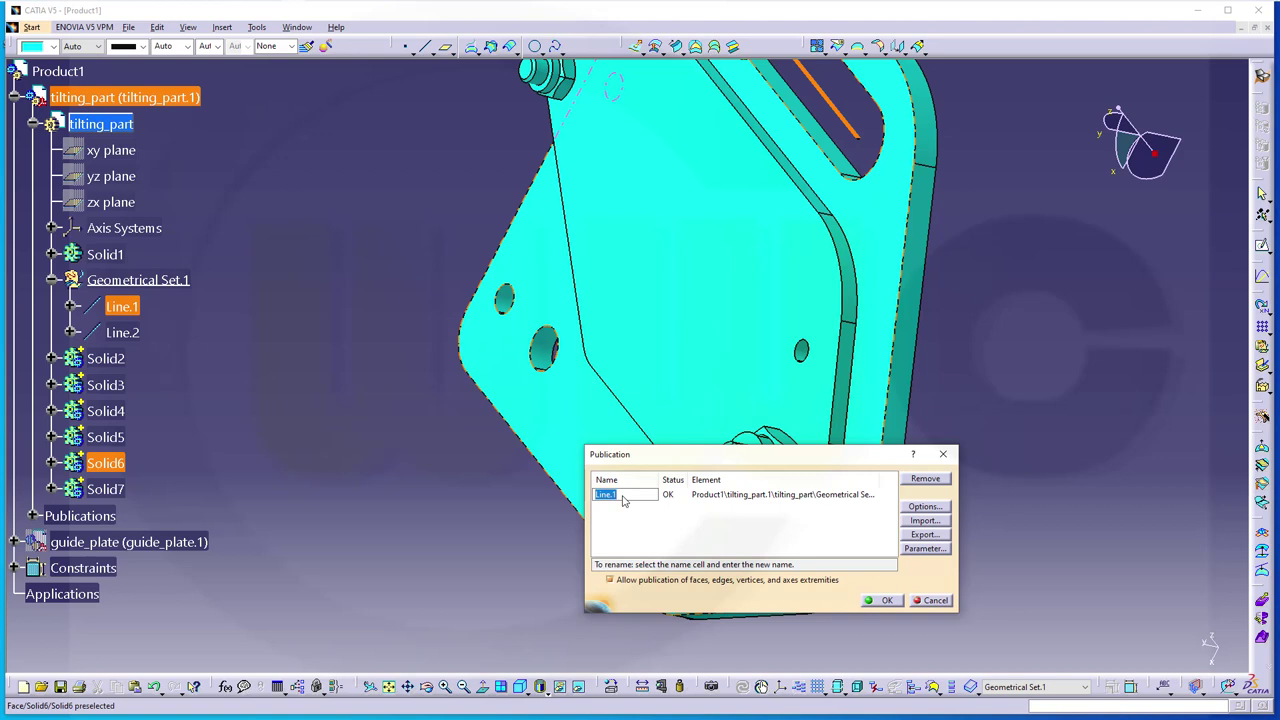
pyautogui.press('BackSpace')
pyautogui.write('slot_')
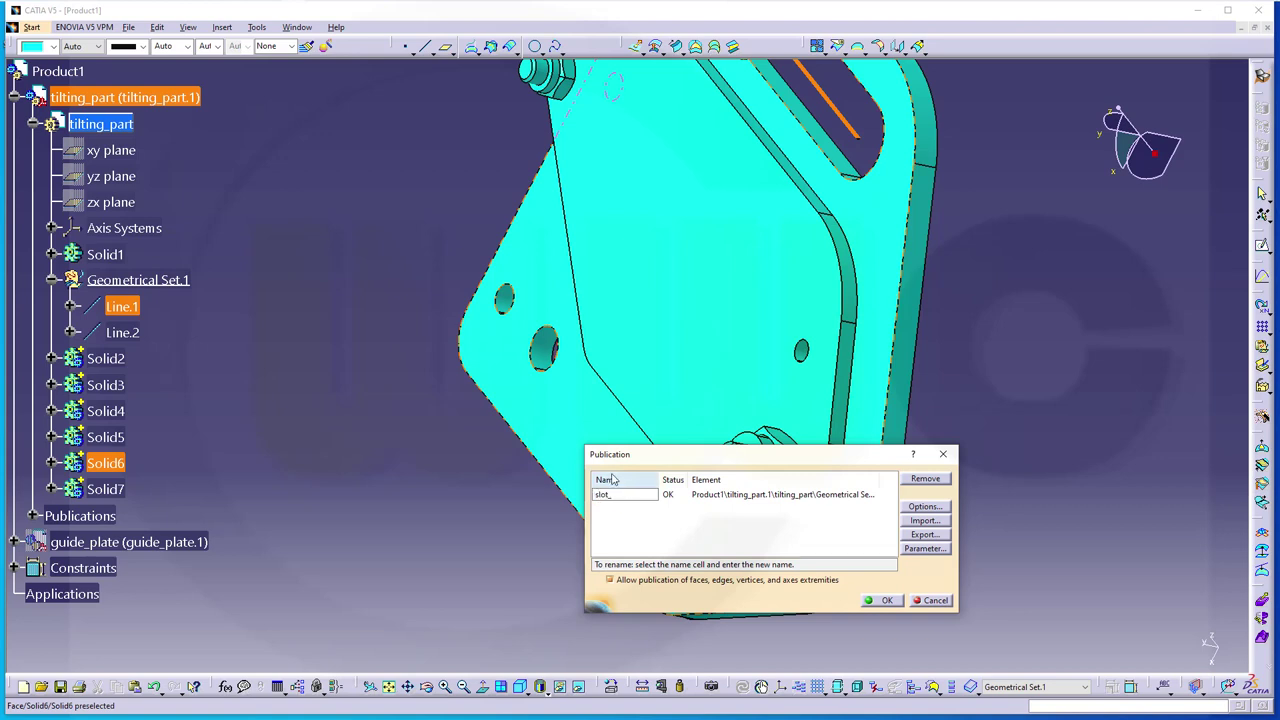
pyautogui.write('line_tp')
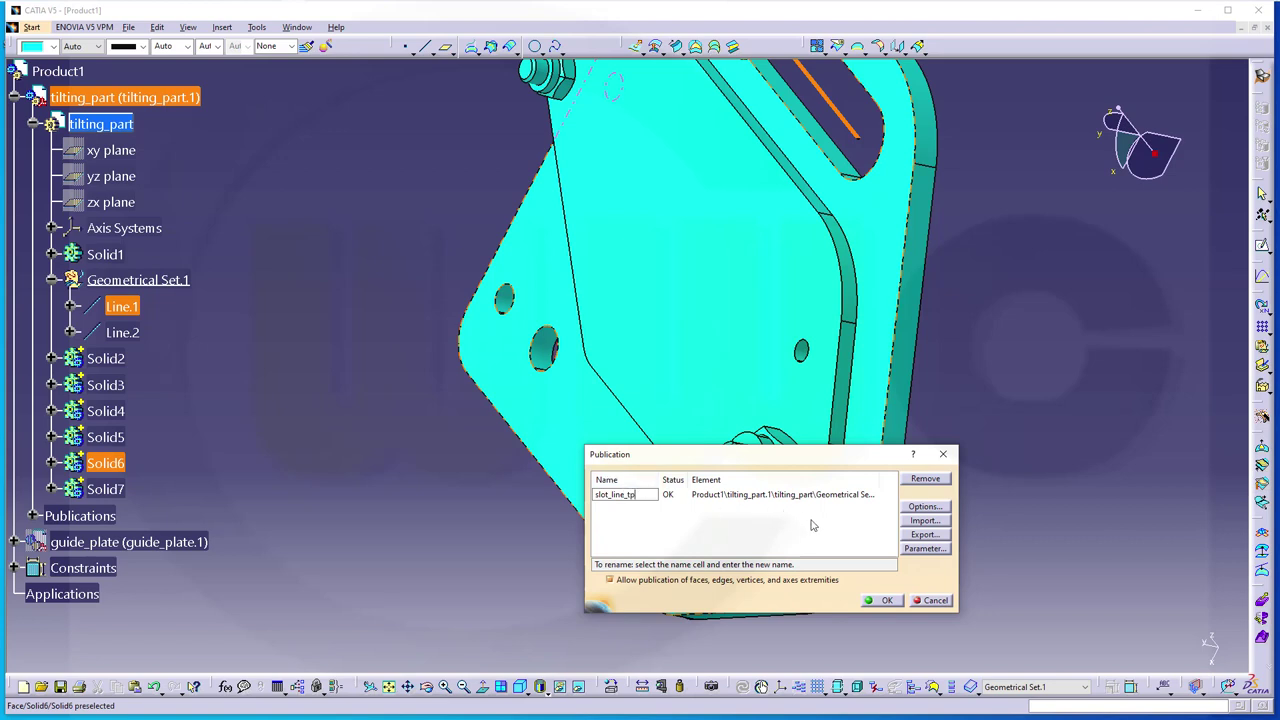
pyautogui.click(885, 600)
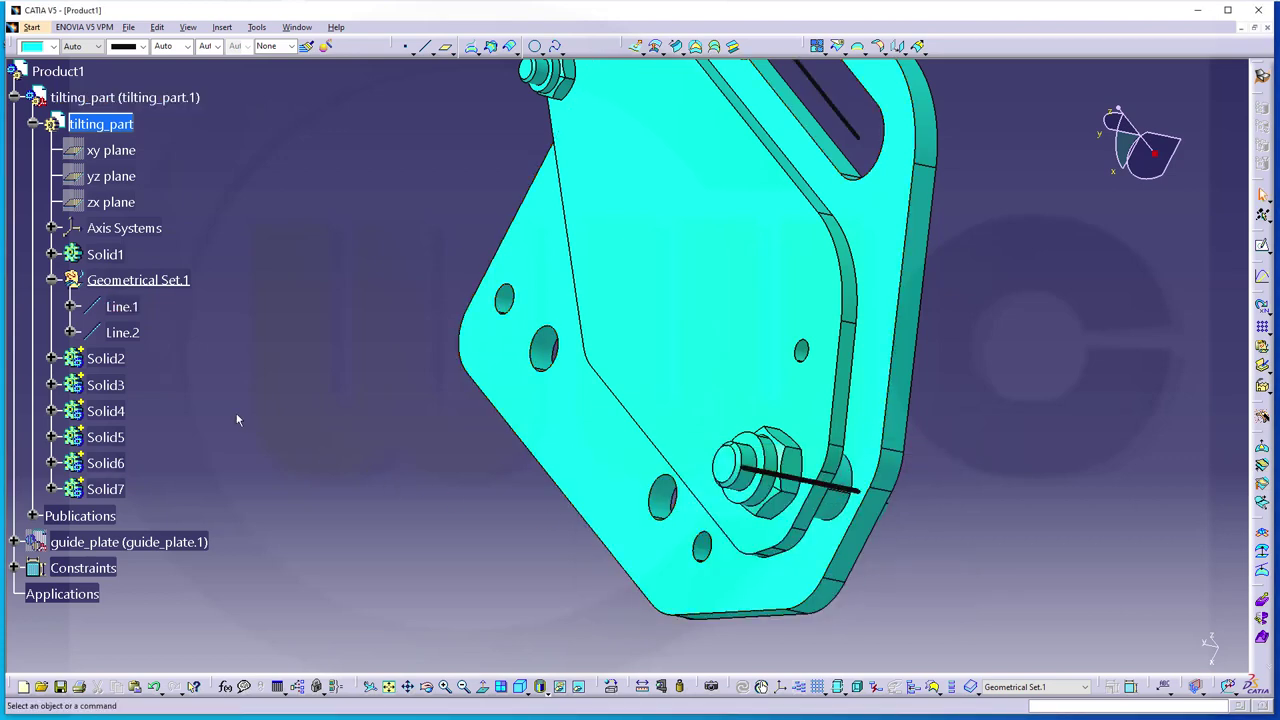
pyautogui.click(33, 515)
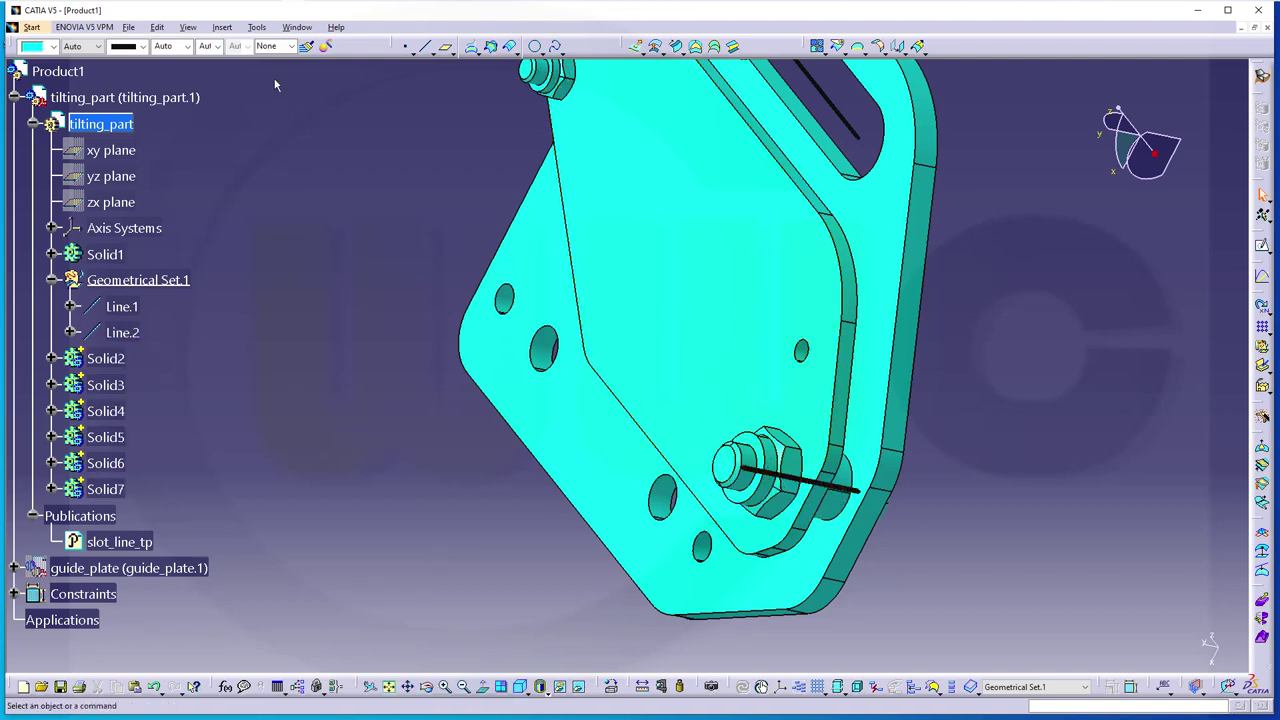
# Step: Publish the bolt axis line Line.2 of tilting_part under the name axis_bolt_tp and collapse the part's feature tree
pyautogui.click(257, 27)
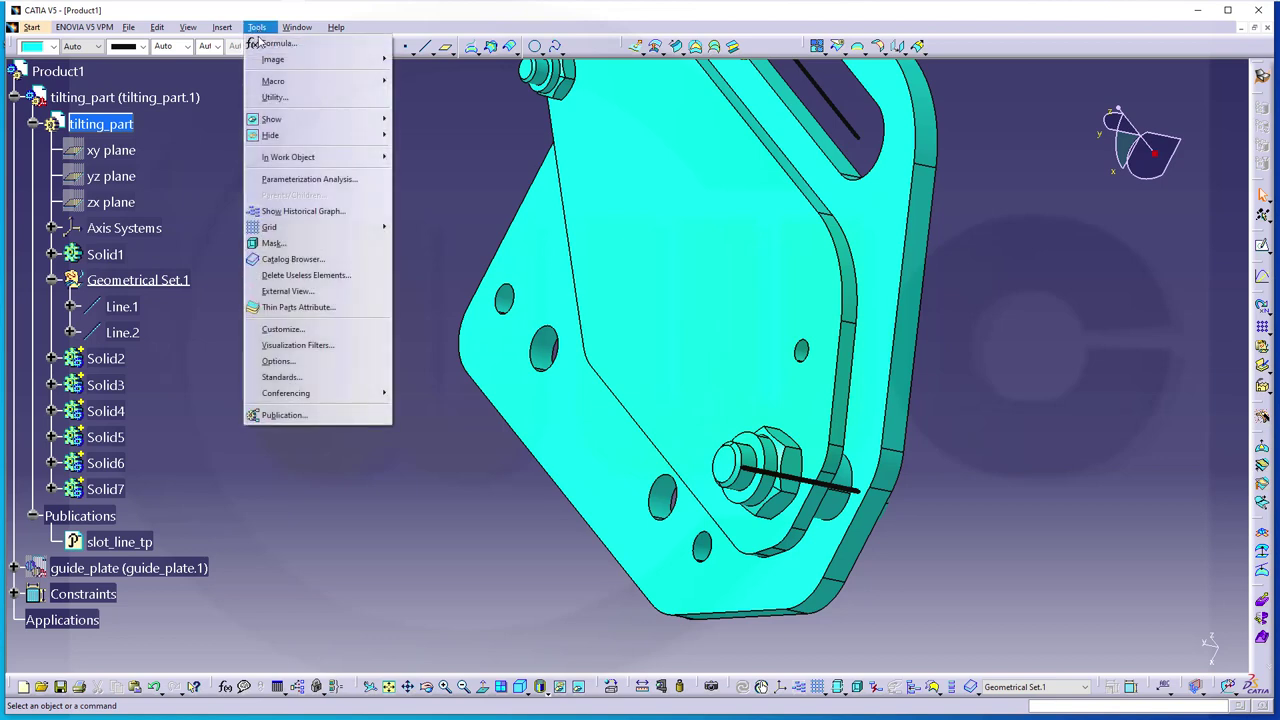
pyautogui.click(320, 416)
pyautogui.click(124, 333)
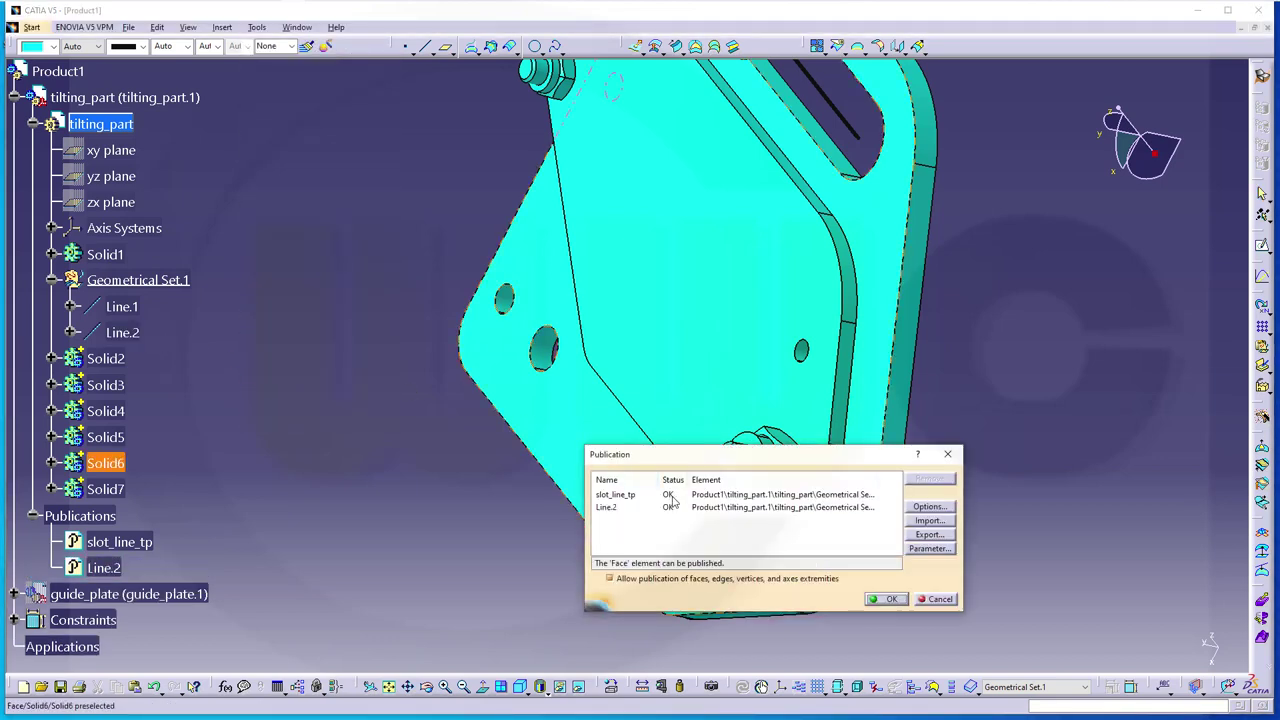
pyautogui.click(622, 508)
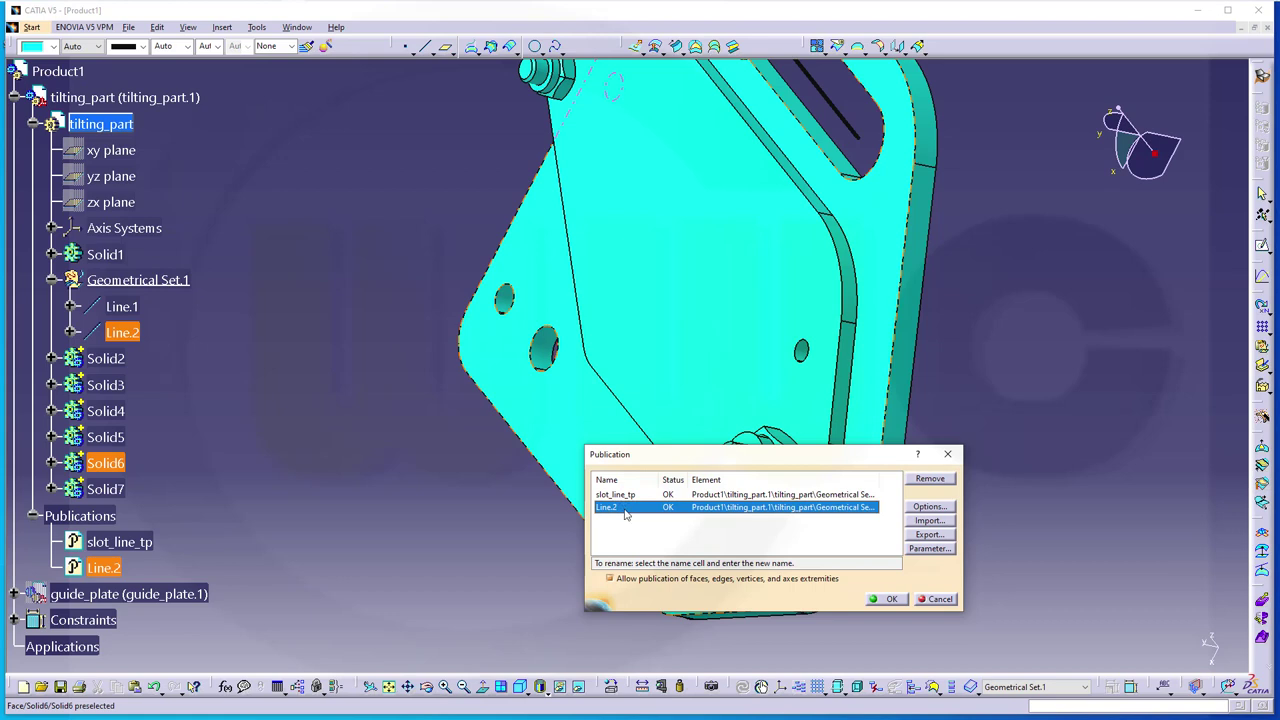
pyautogui.click(622, 508)
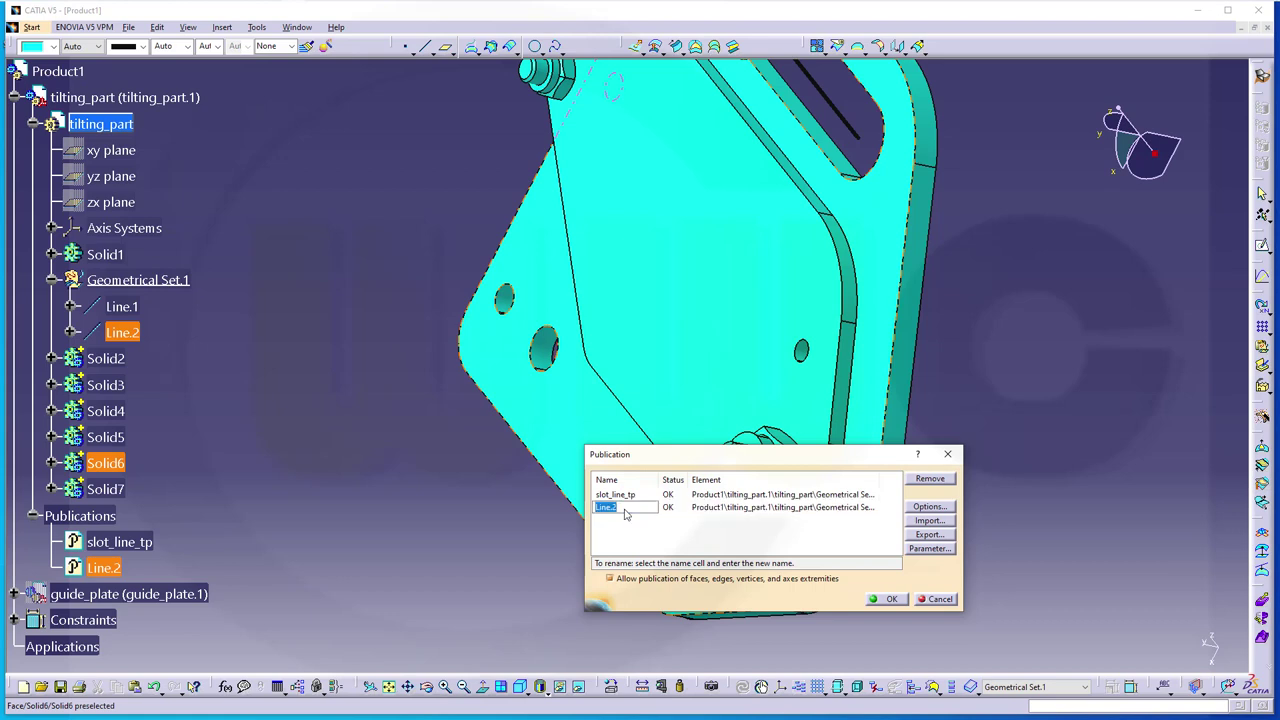
pyautogui.write('axis_bolt_tp')
pyautogui.click(889, 599)
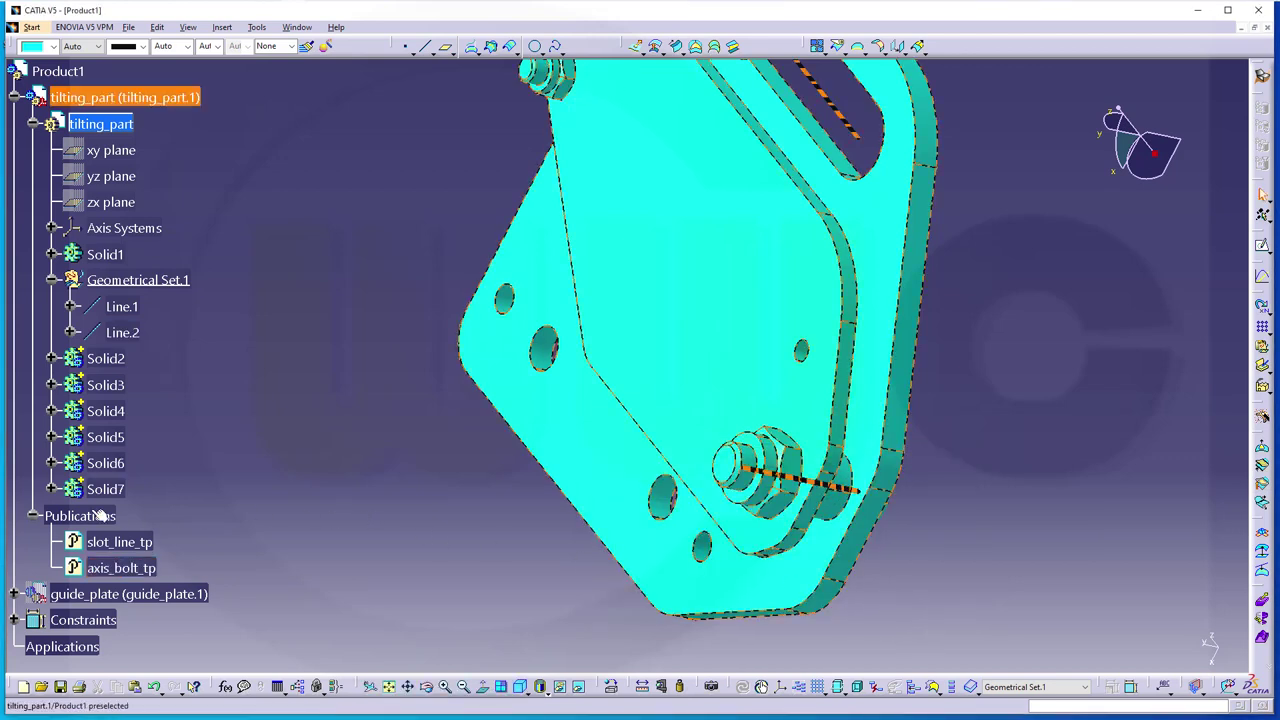
pyautogui.click(33, 123)
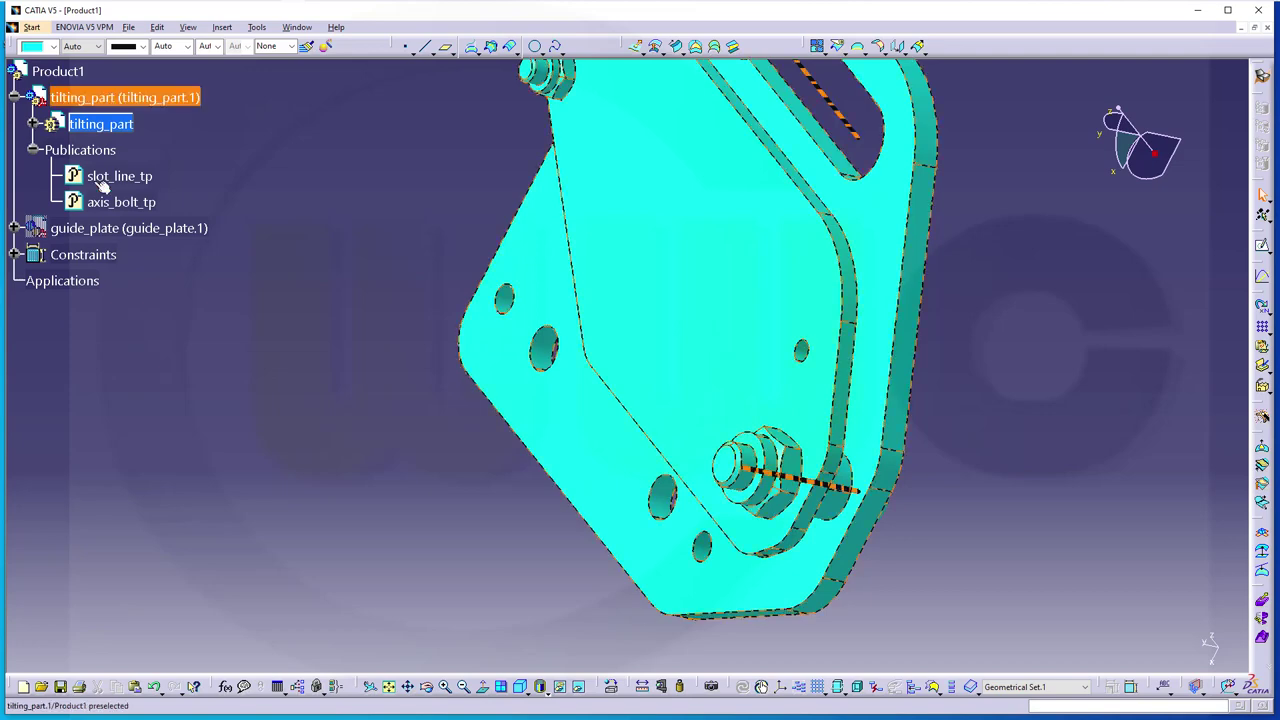
# Step: Activate Product1, hide the tilting_part component and show the guide_plate component
pyautogui.click(60, 71)
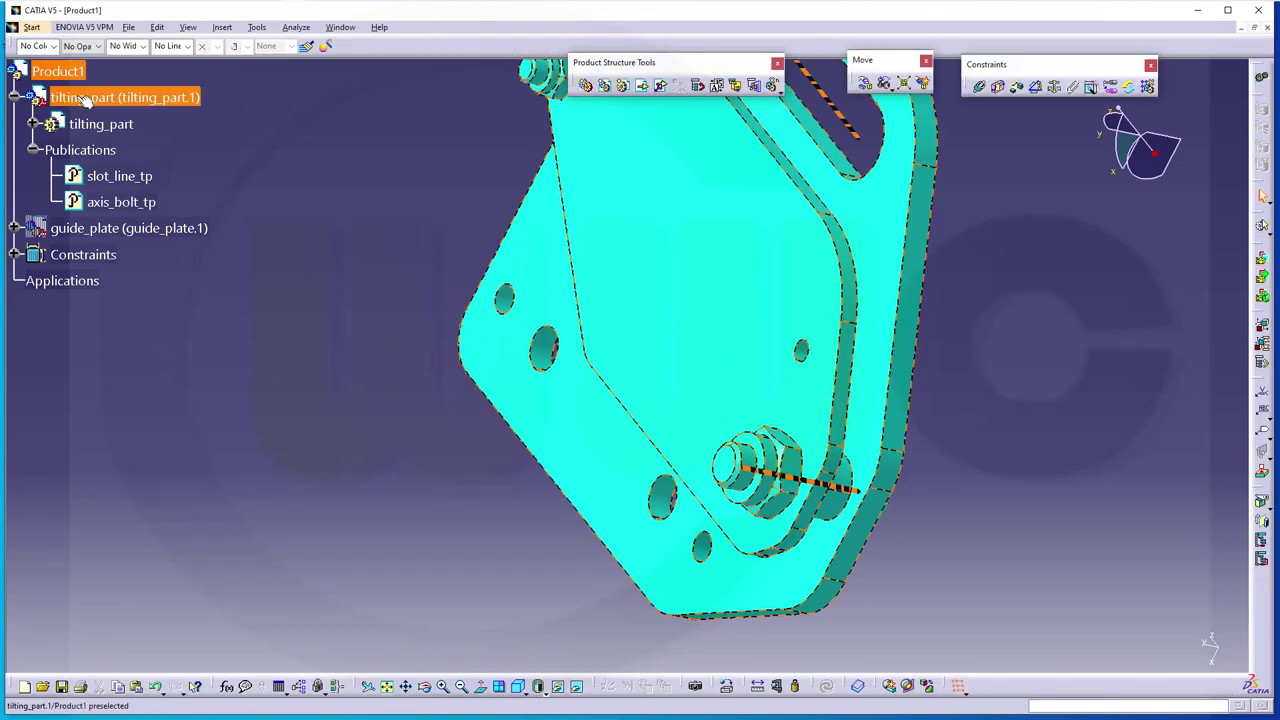
pyautogui.rightClick(90, 102)
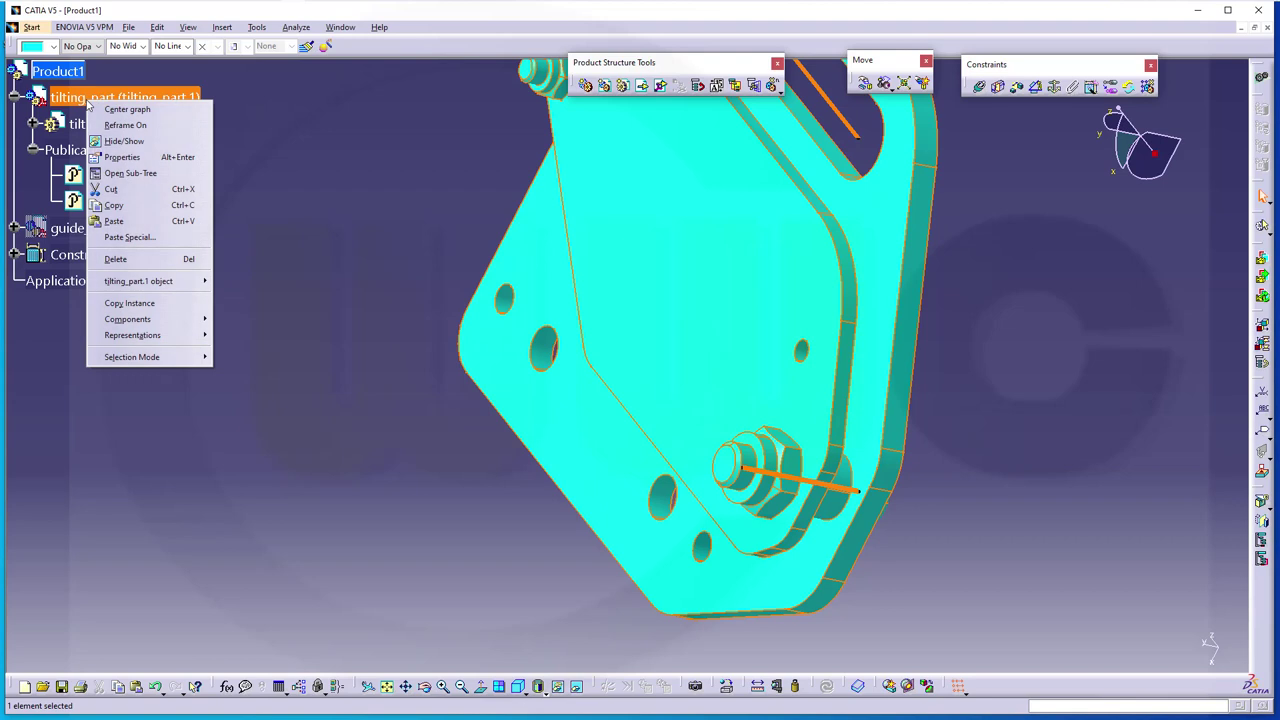
pyautogui.click(124, 141)
pyautogui.rightClick(90, 230)
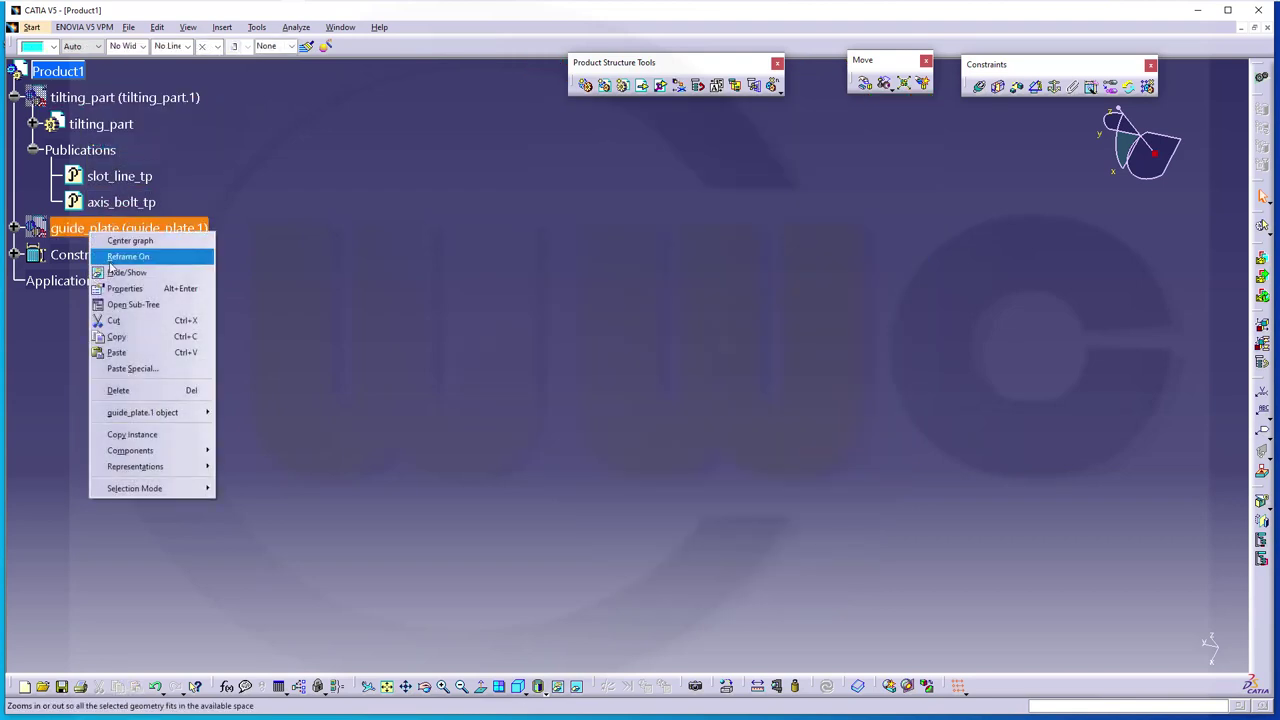
pyautogui.click(126, 272)
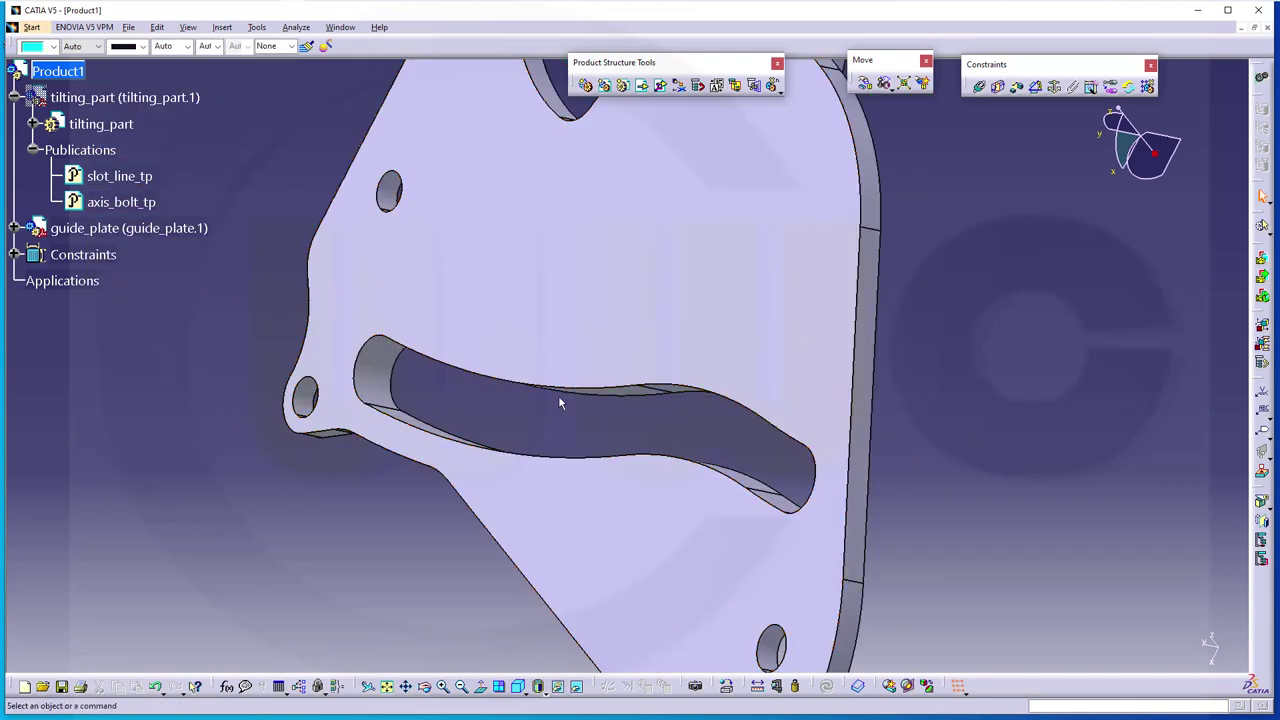
pyautogui.moveTo(557, 400); pyautogui.dragTo(700, 282, button='middle')
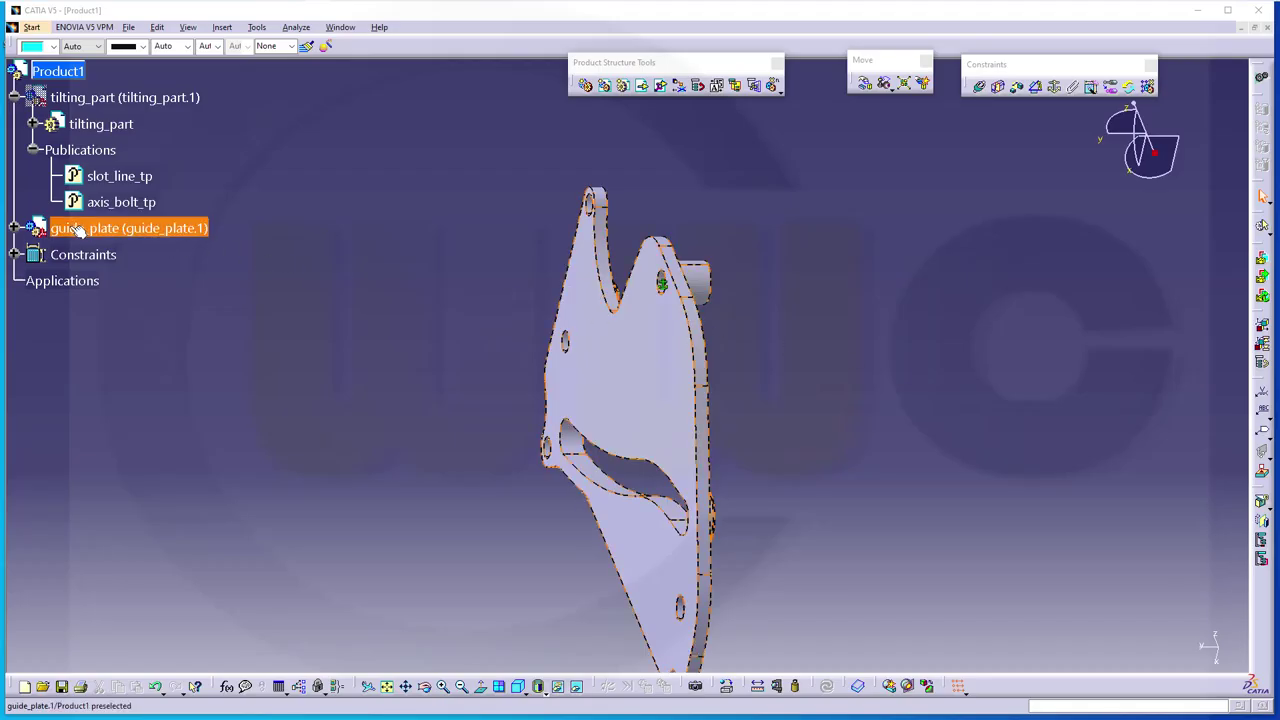
# Step: Activate the guide_plate part and start a Point-Point line with its first point at the centre of the boss hole's edge on the flat face
pyautogui.click(13, 229)
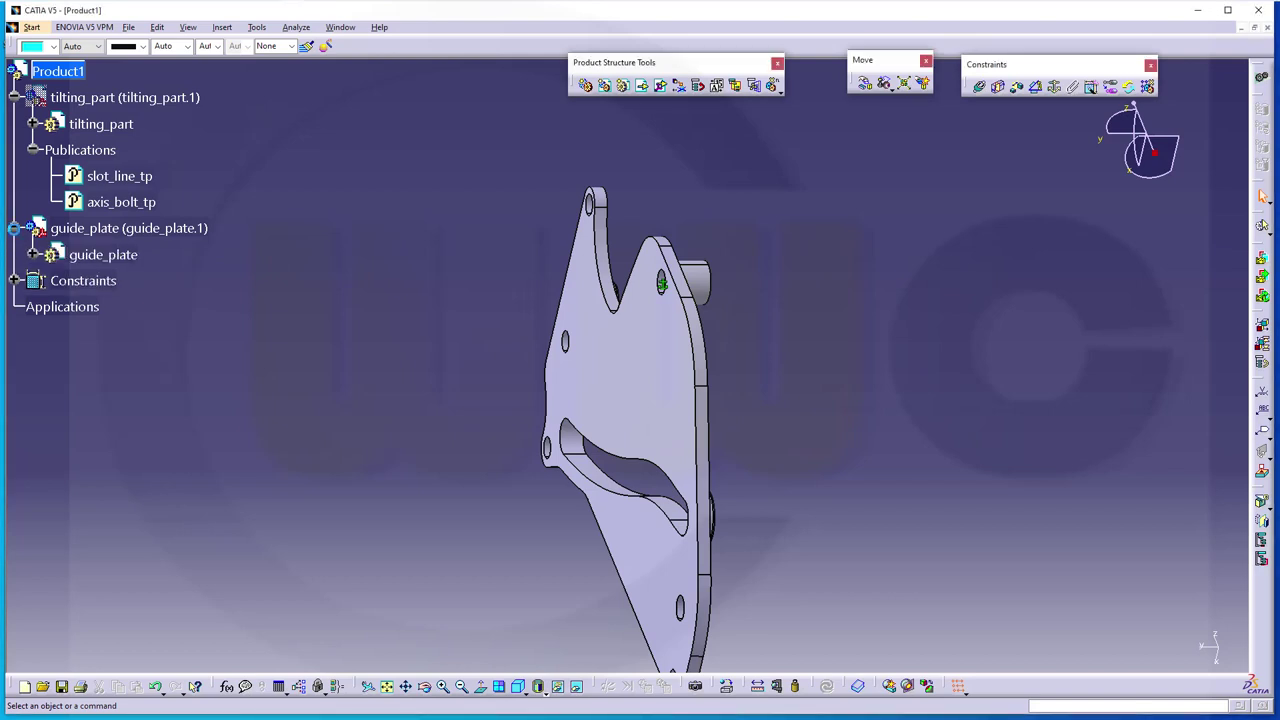
pyautogui.click(130, 256)
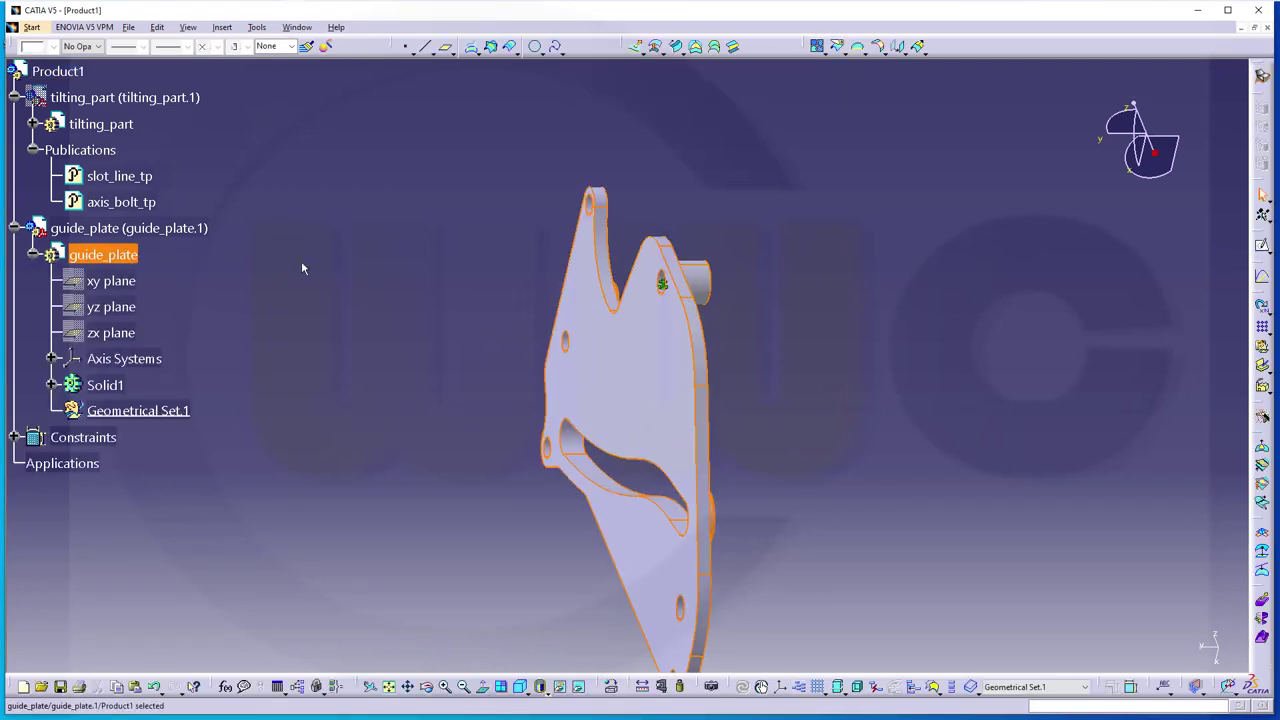
pyautogui.click(425, 47)
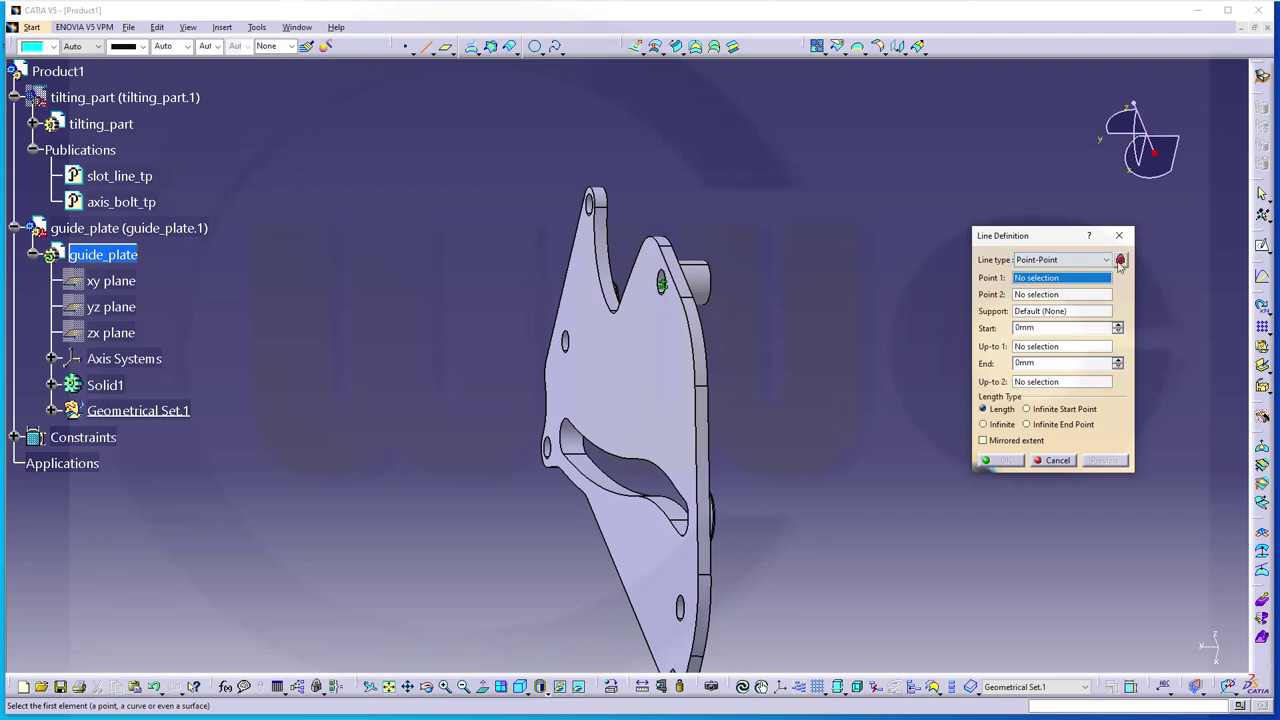
pyautogui.rightClick(1044, 283)
pyautogui.click(1079, 289)
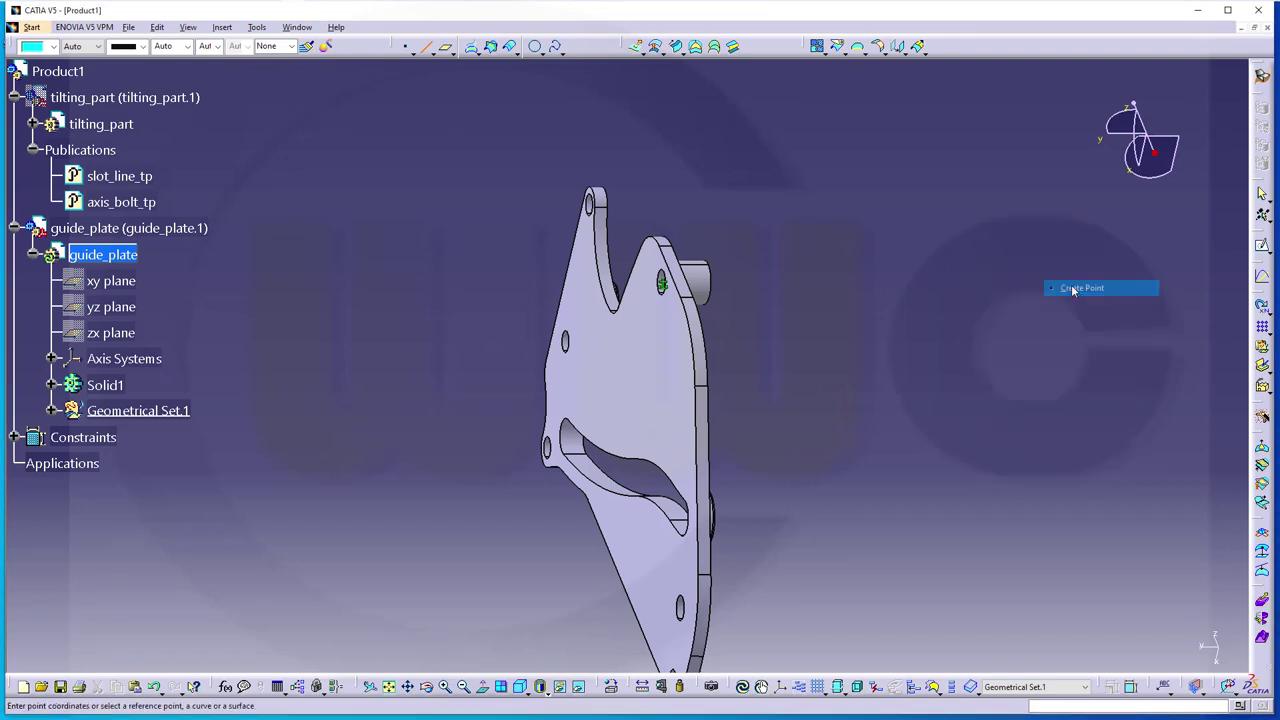
pyautogui.click(1118, 176)
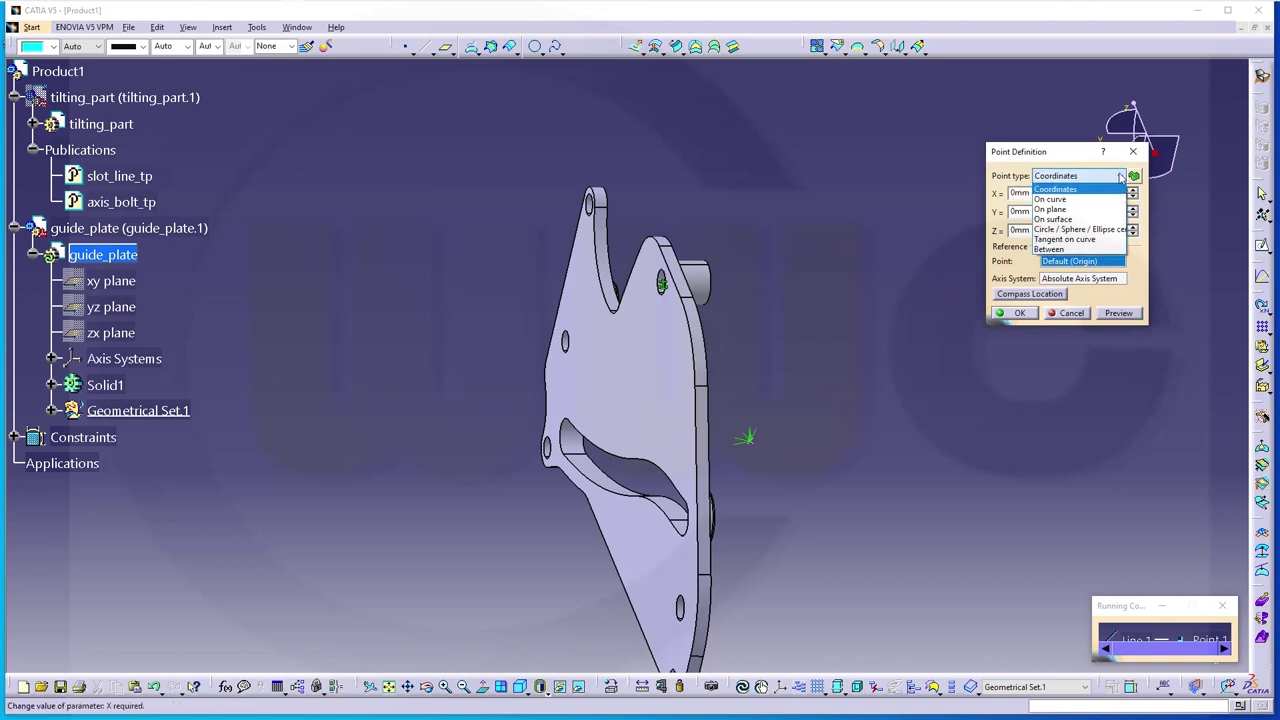
pyautogui.click(1080, 229)
pyautogui.click(1136, 176)
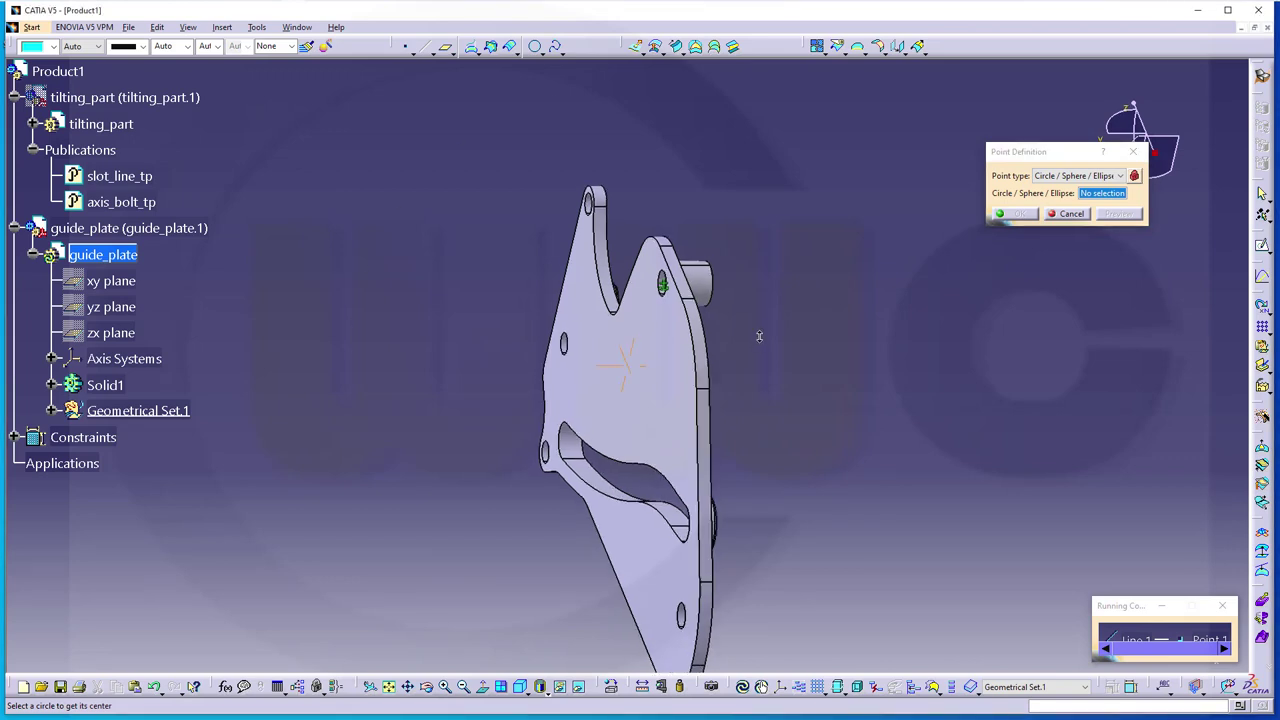
pyautogui.scroll(3, 758, 338)
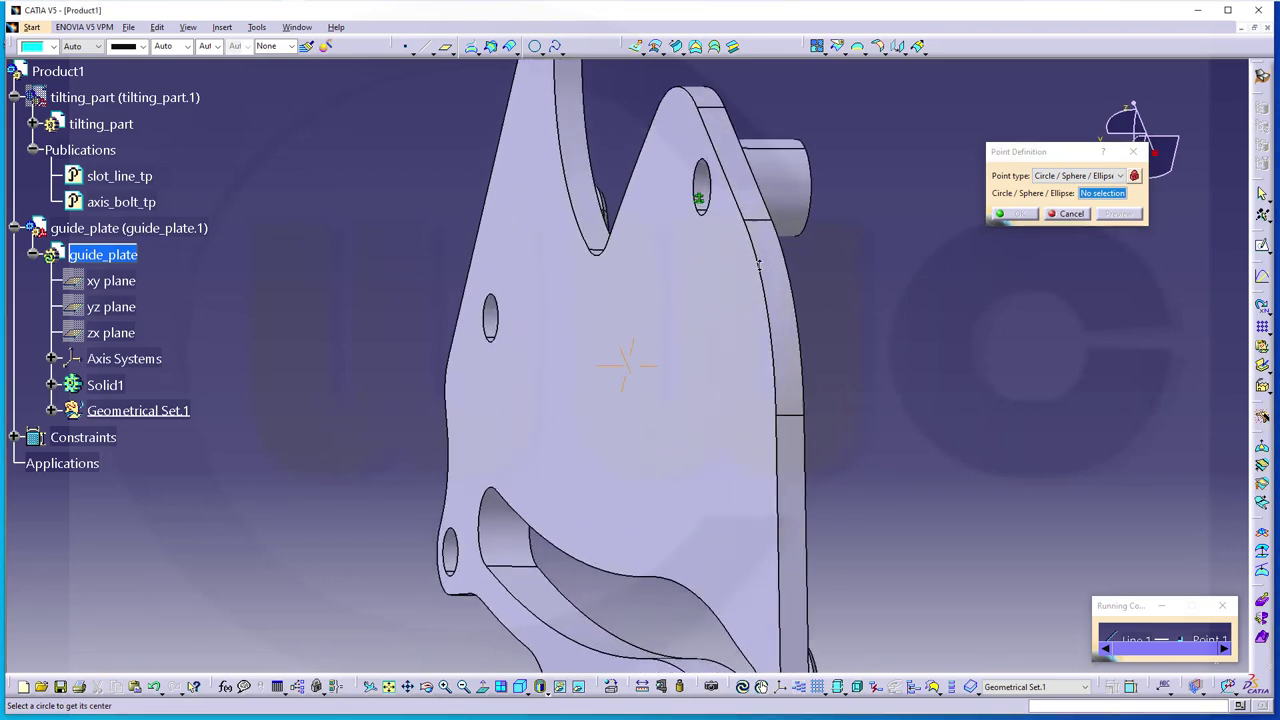
pyautogui.click(716, 187)
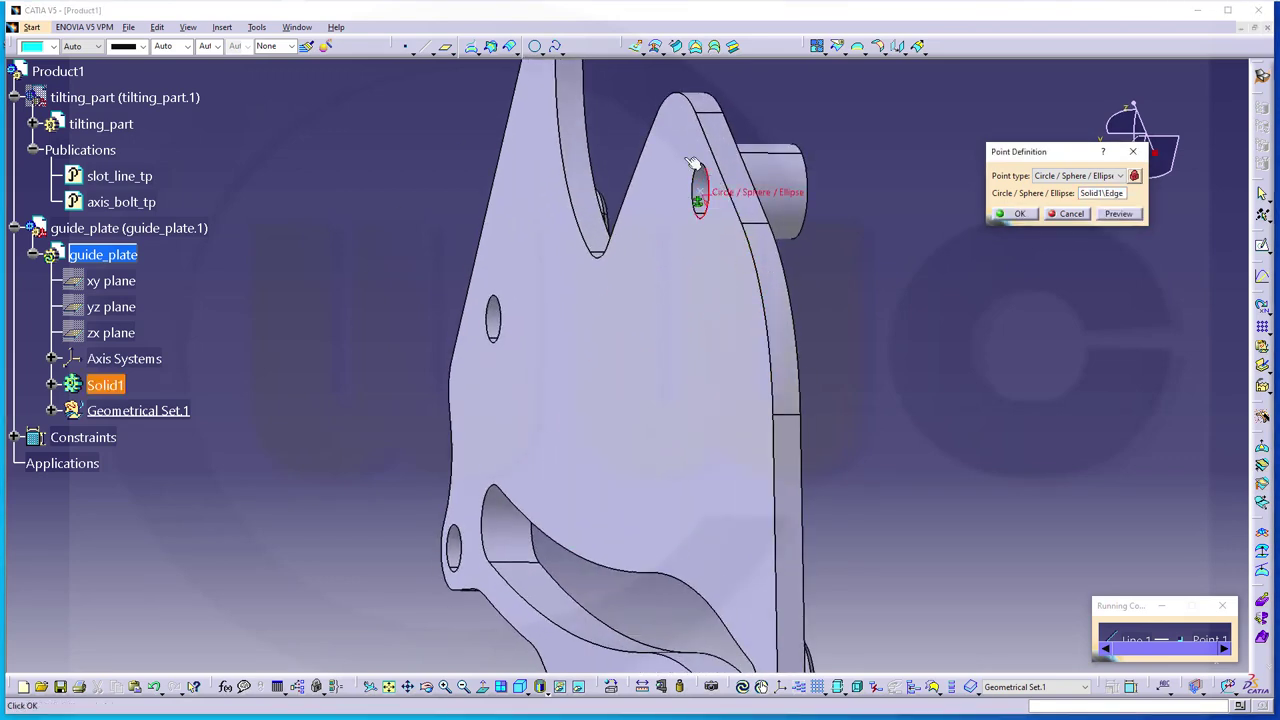
pyautogui.click(1018, 217)
# Step: Complete the guide plate's axis line by creating its second point at the centre of the bore edge on the boss's free end
pyautogui.rightClick(1050, 297)
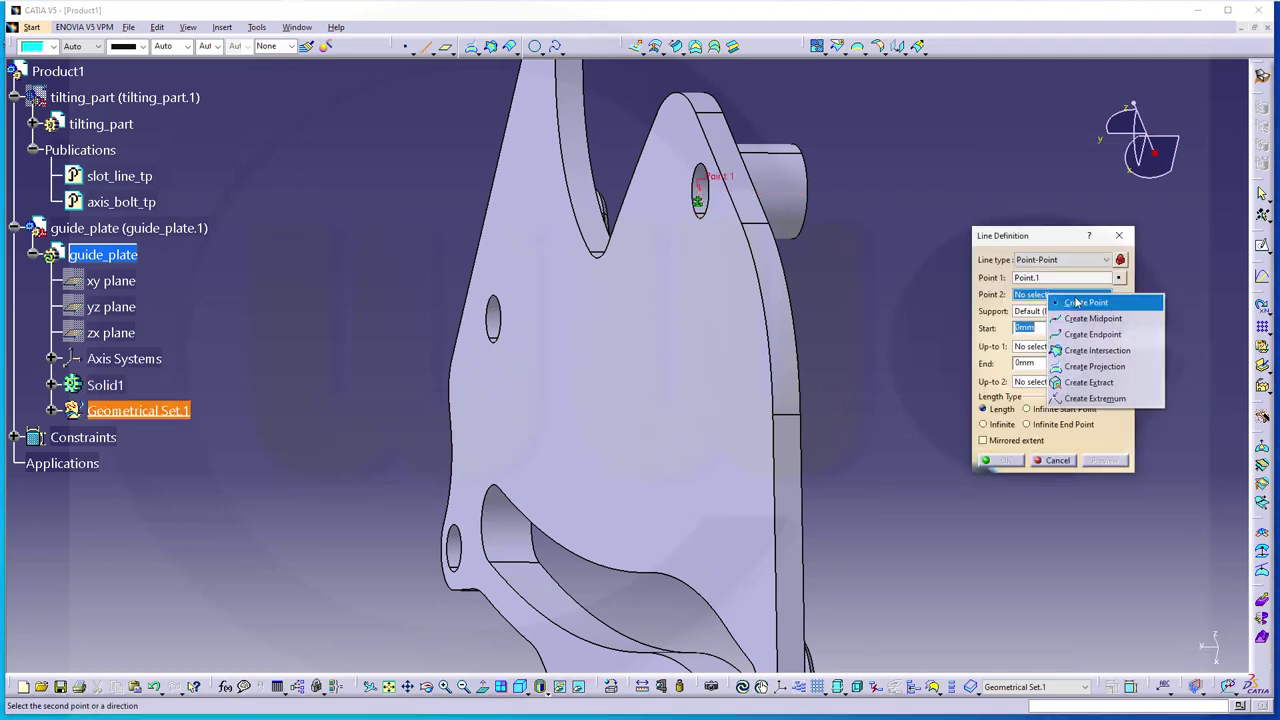
pyautogui.click(1092, 303)
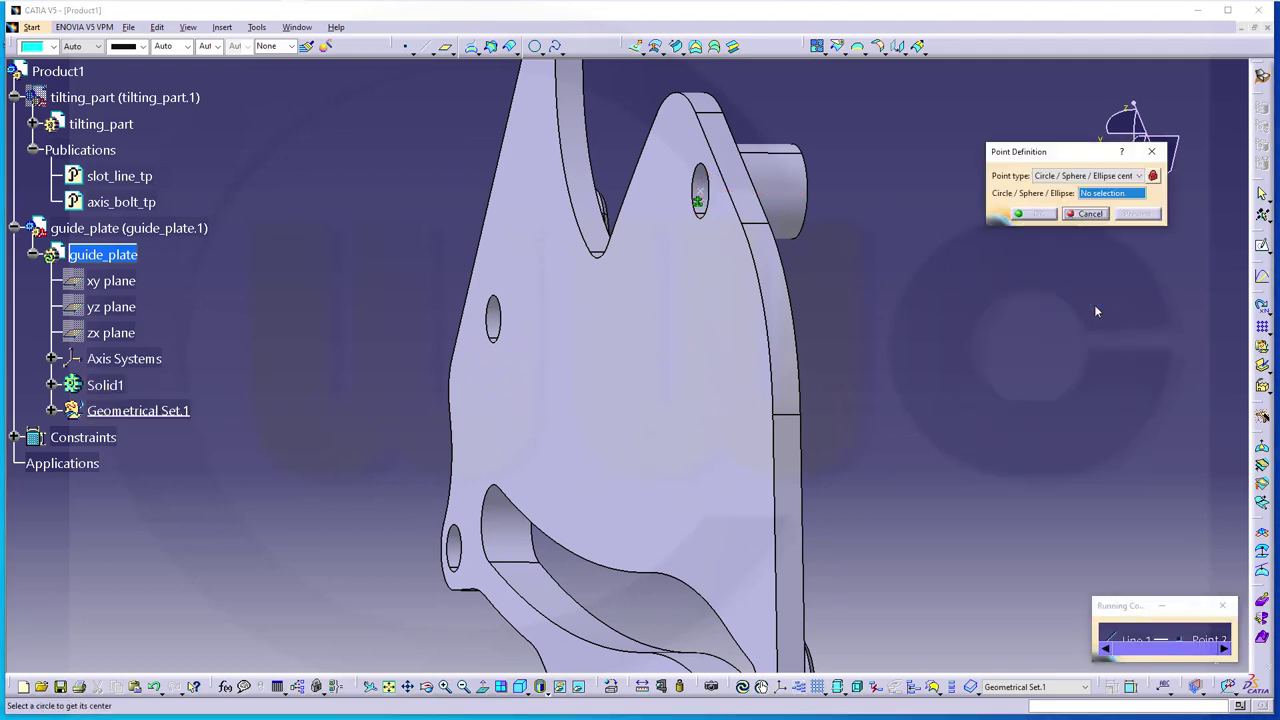
pyautogui.middleClick(872, 286)
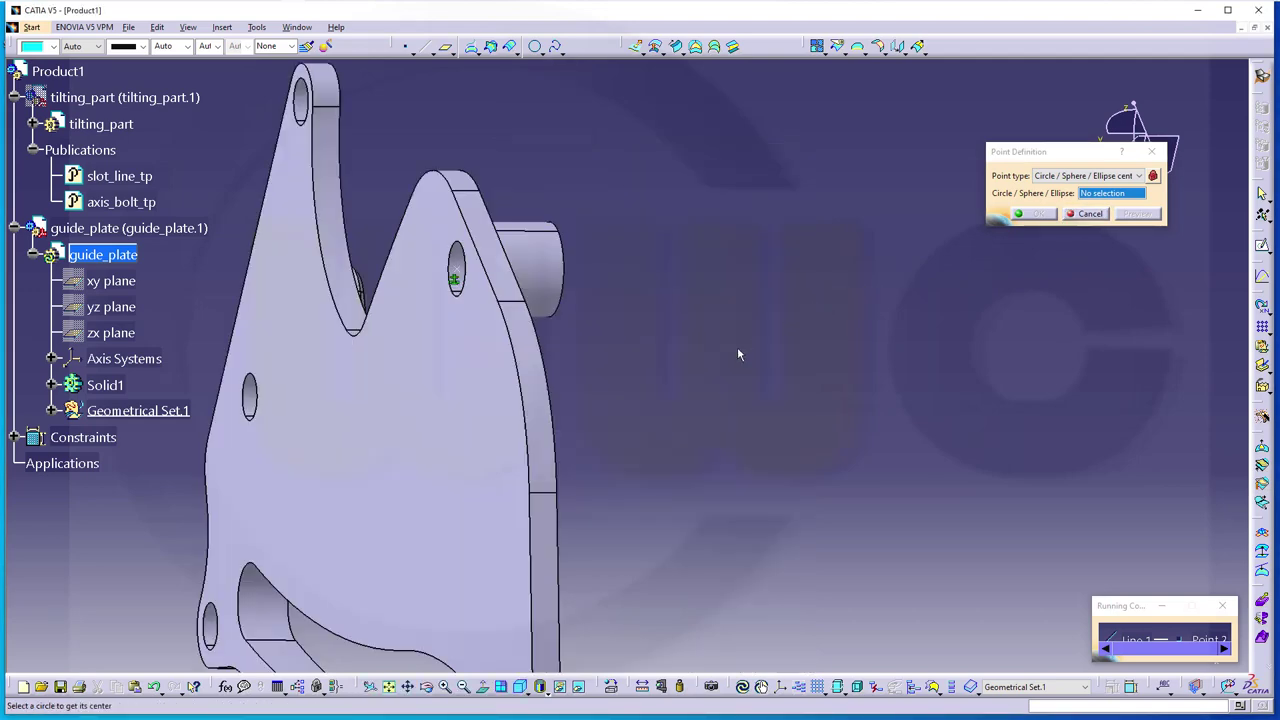
pyautogui.moveTo(650, 376); pyautogui.dragTo(495, 395, button='middle')
pyautogui.click(906, 232)
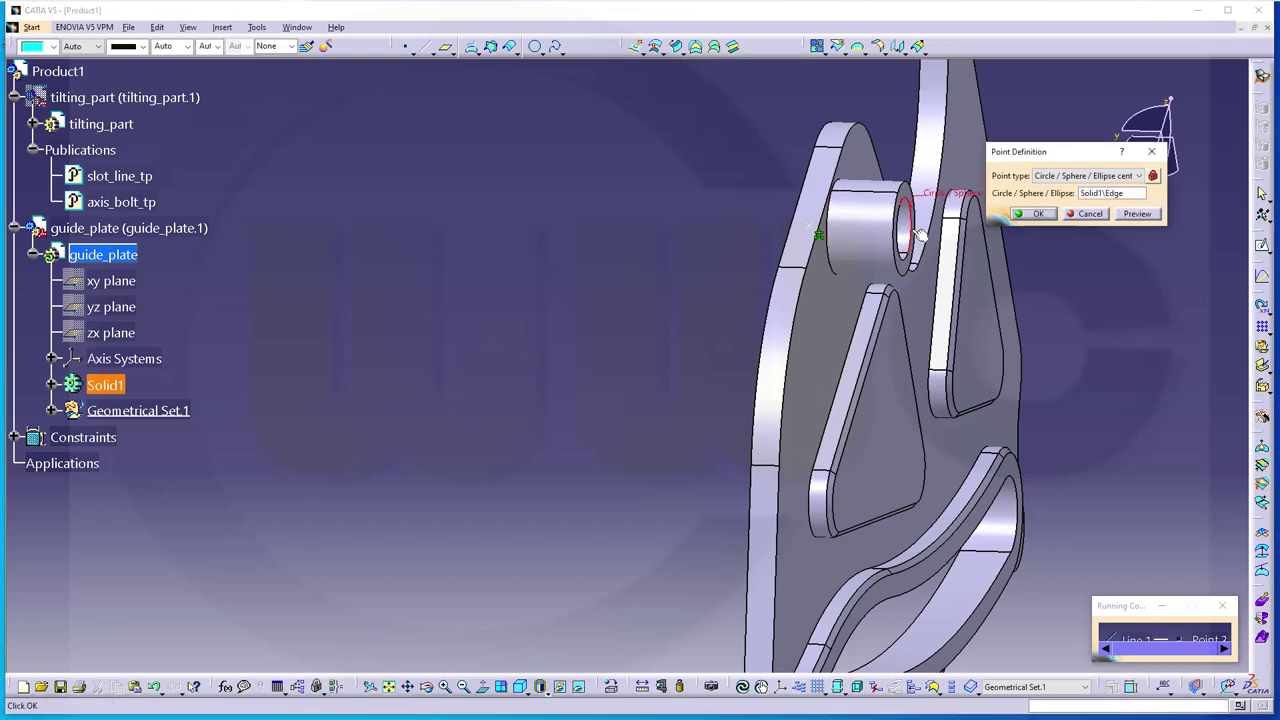
pyautogui.click(1038, 214)
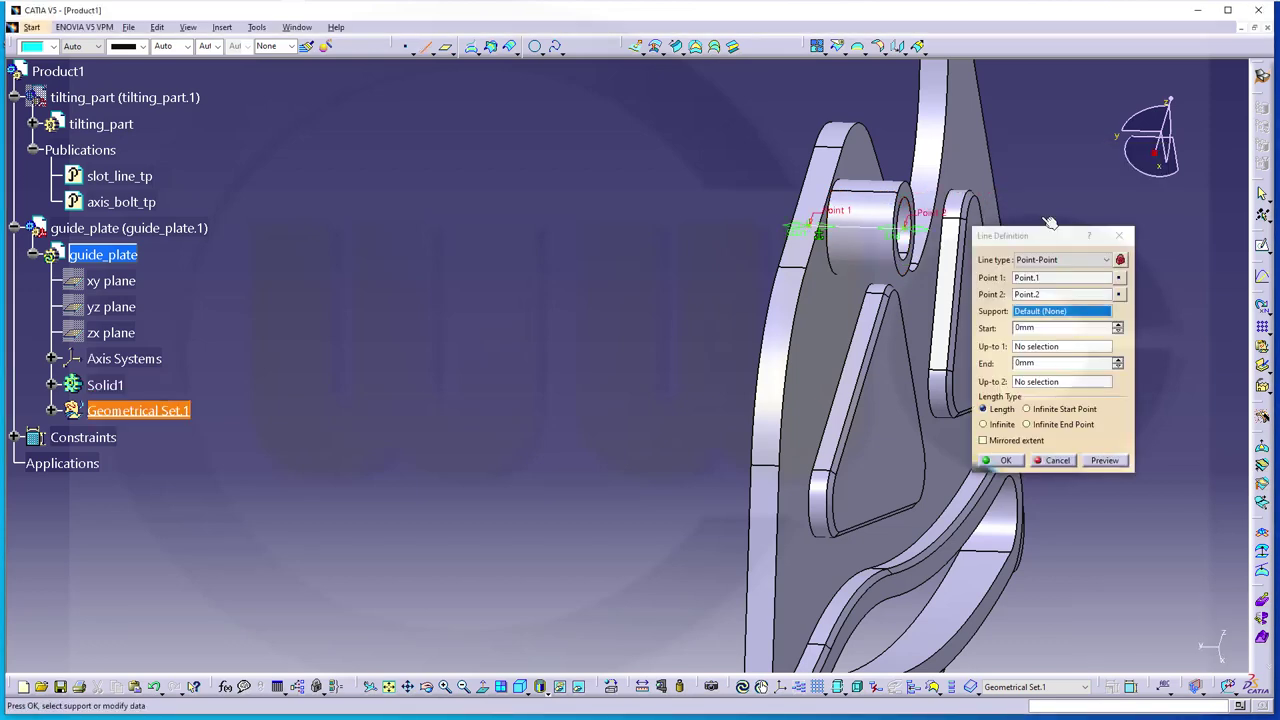
pyautogui.click(1004, 460)
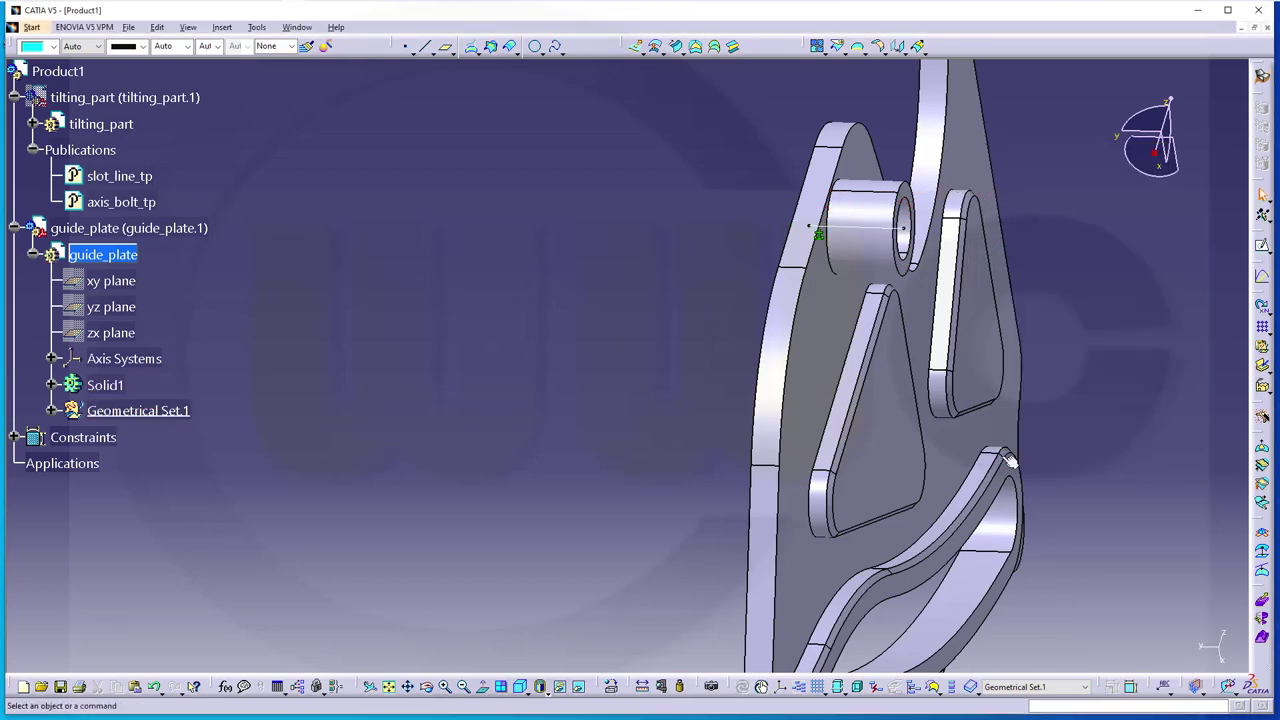
# Step: Set the thickness of the guide plate's boss axis line to 2.6 mm
pyautogui.click(852, 228)
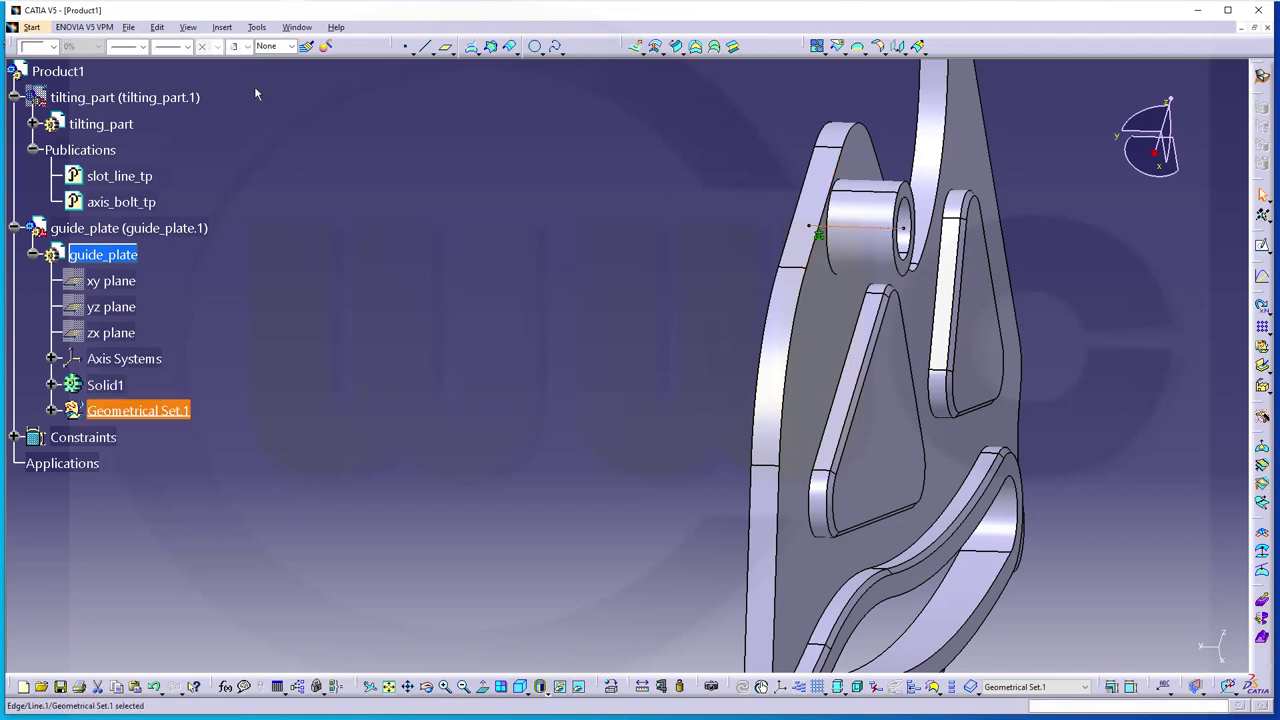
pyautogui.click(143, 47)
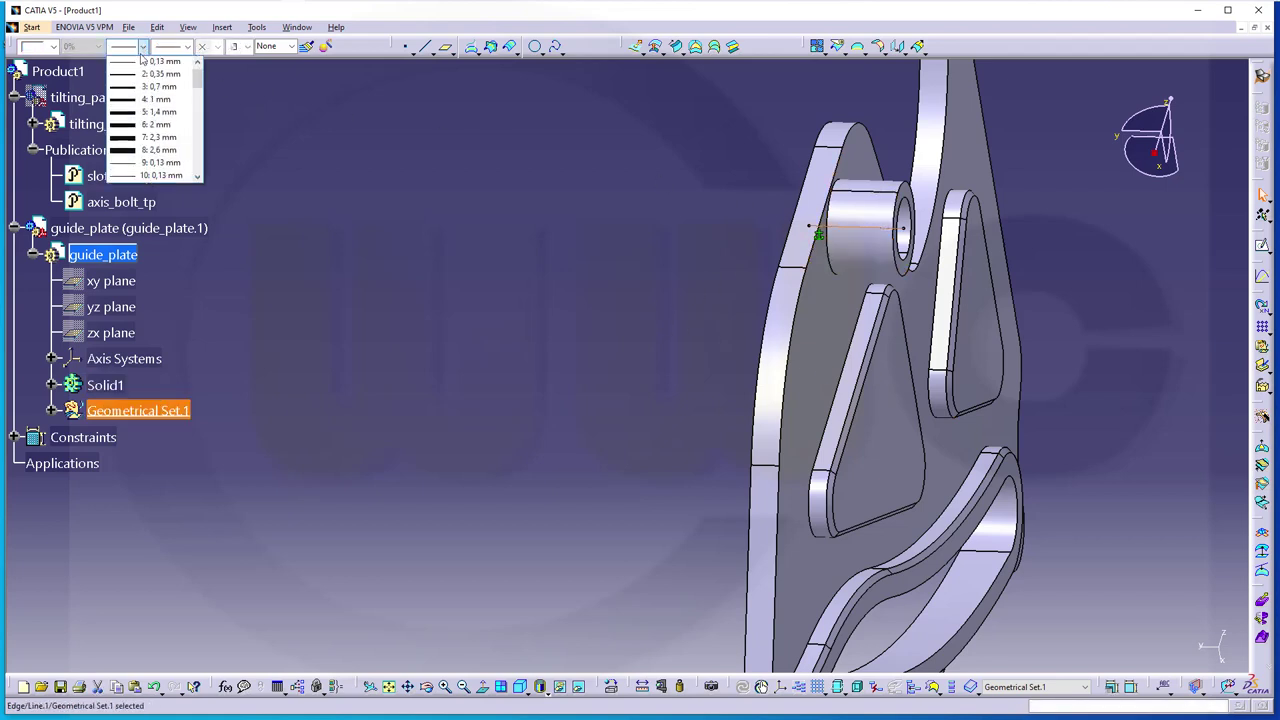
pyautogui.click(165, 146)
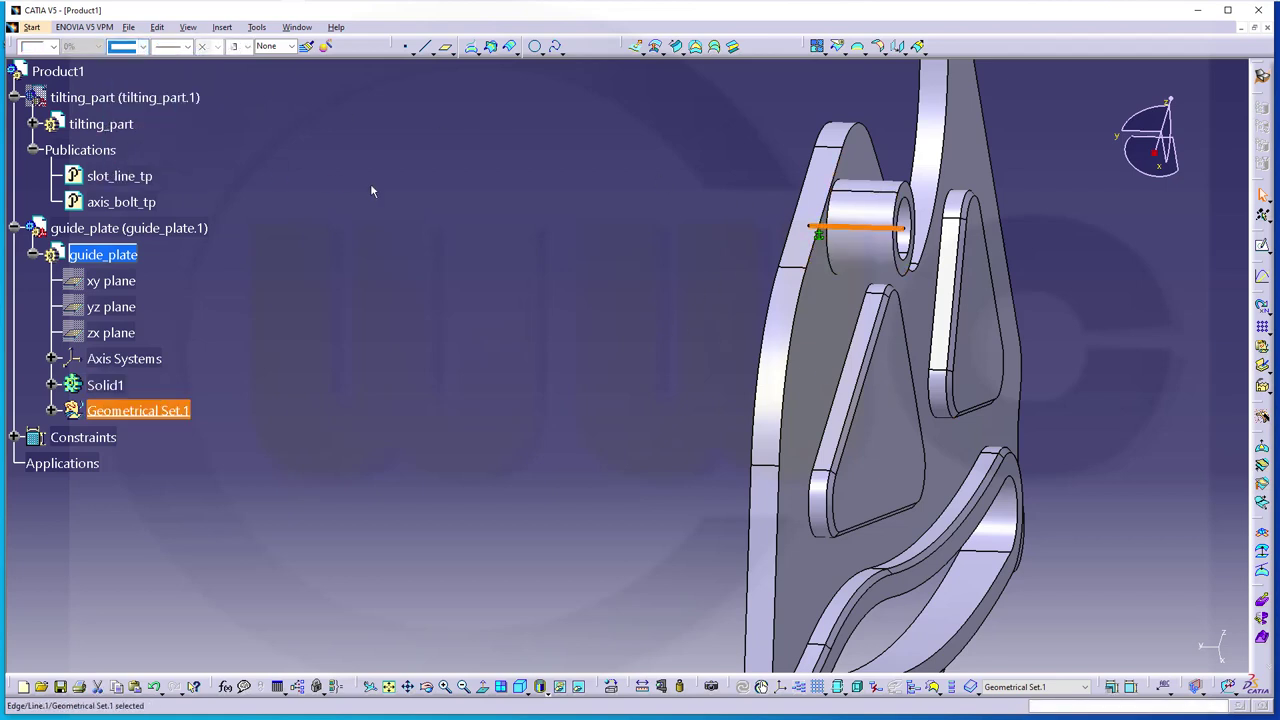
# Step: Publish the boss axis line Line.1 of guide_plate under the name axis_bolt_gp
pyautogui.click(52, 410)
pyautogui.click(124, 439)
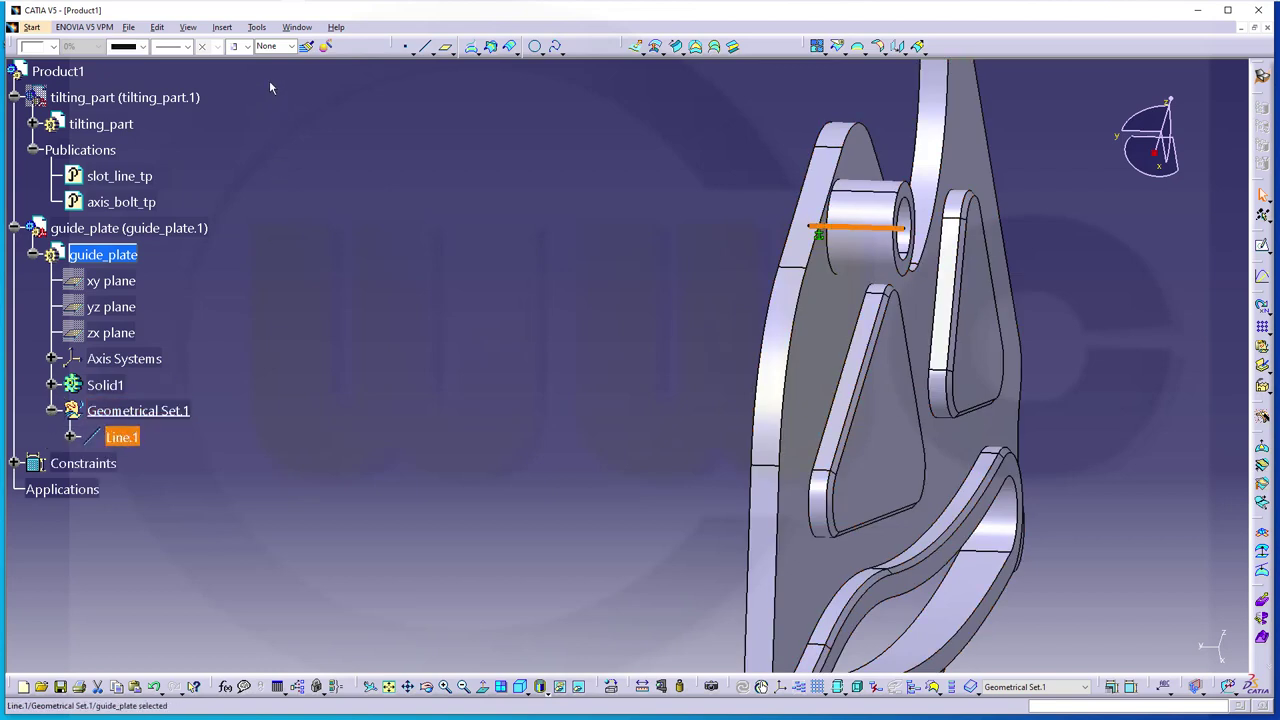
pyautogui.click(258, 28)
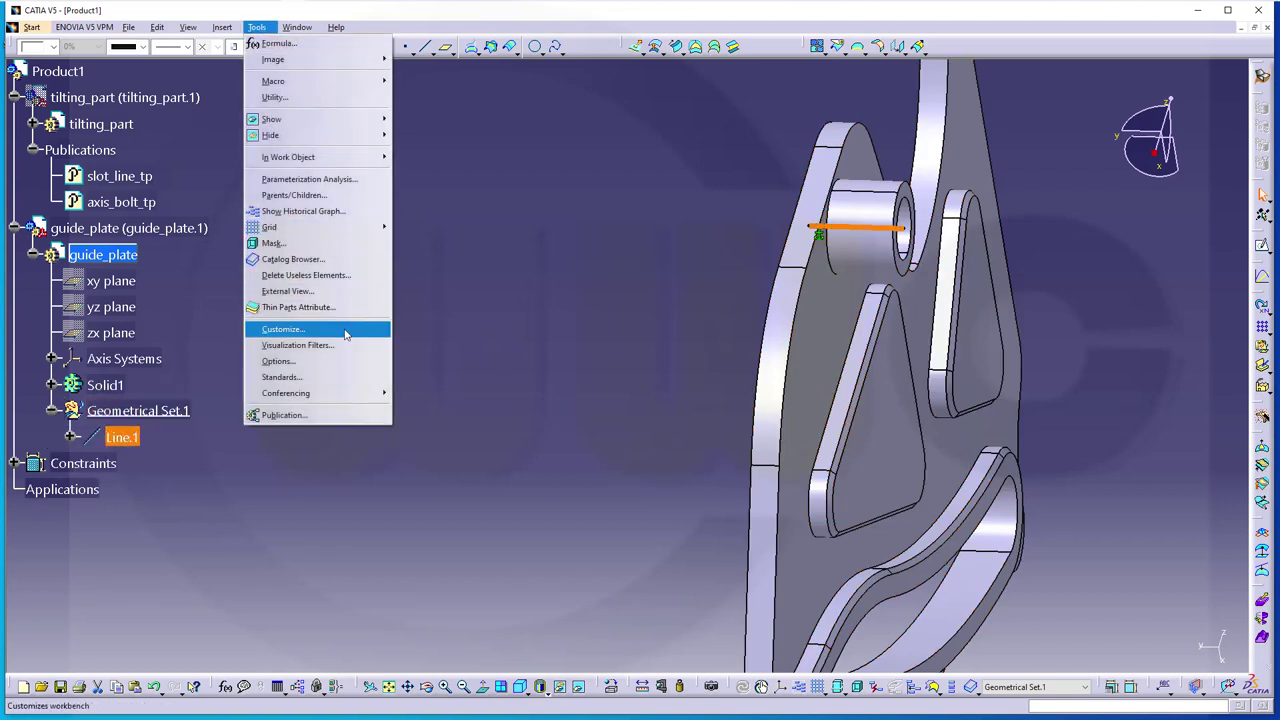
pyautogui.click(290, 415)
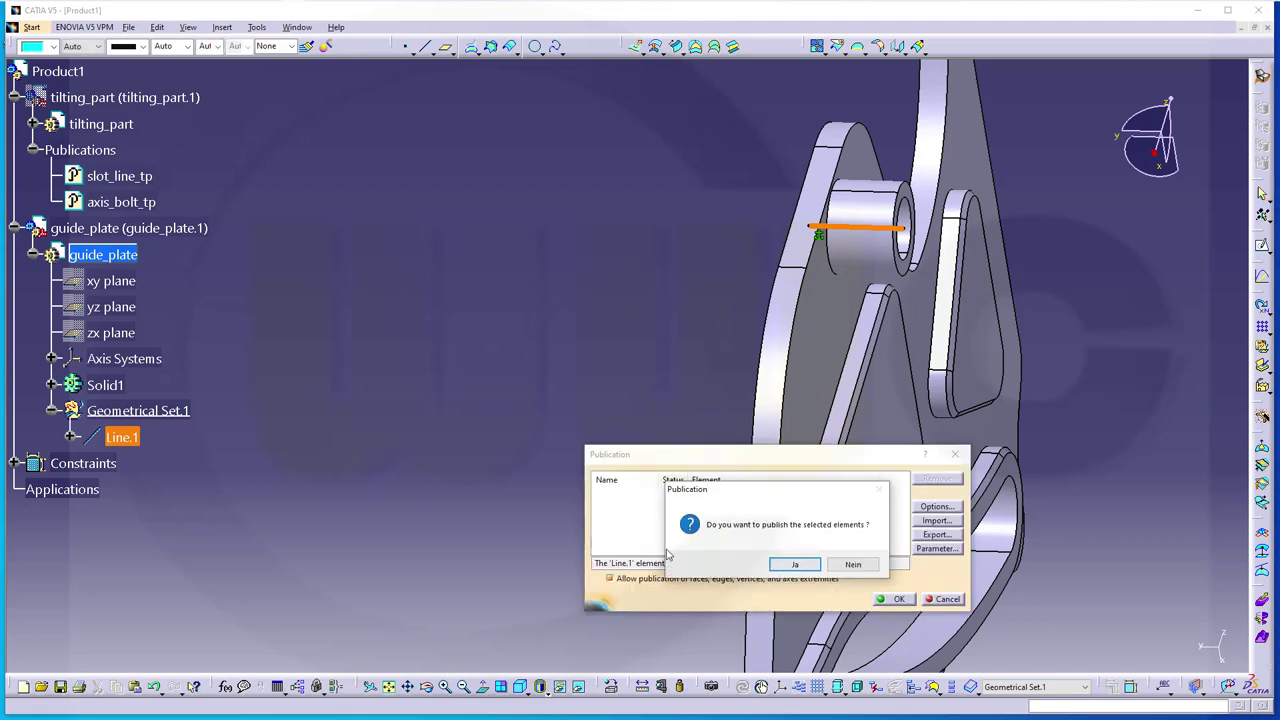
pyautogui.click(786, 566)
pyautogui.click(620, 497)
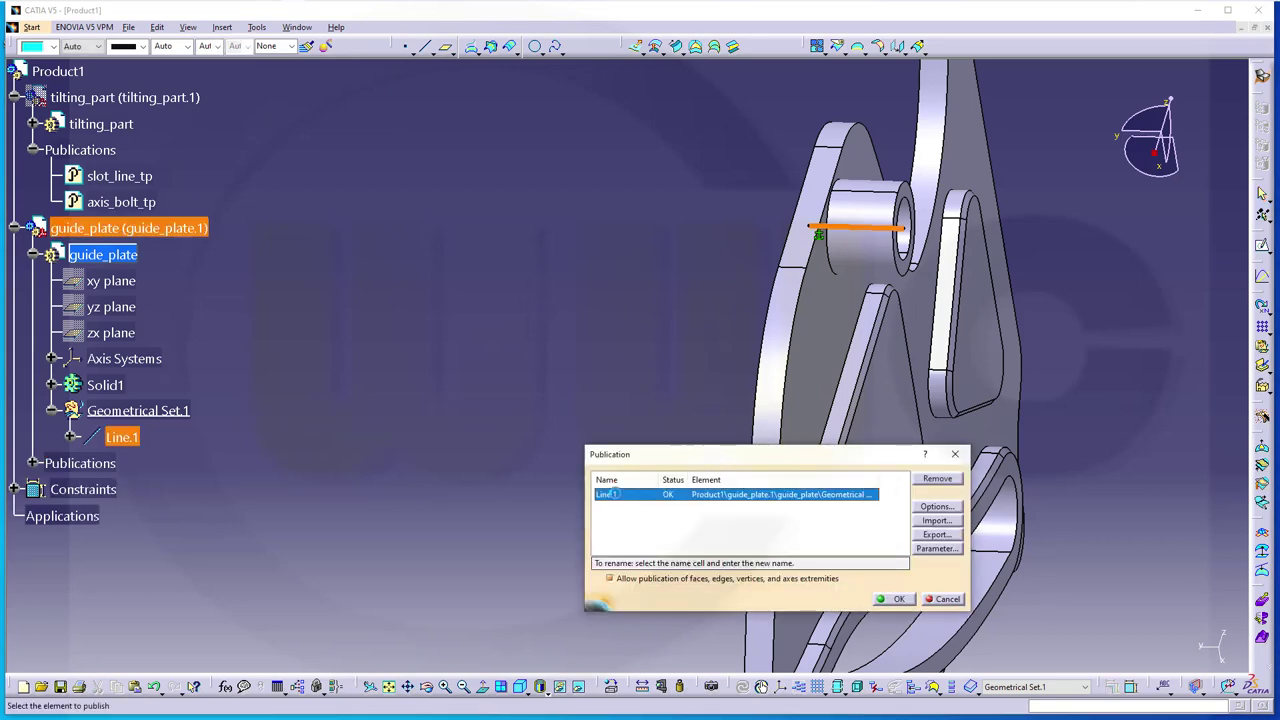
pyautogui.click(621, 497)
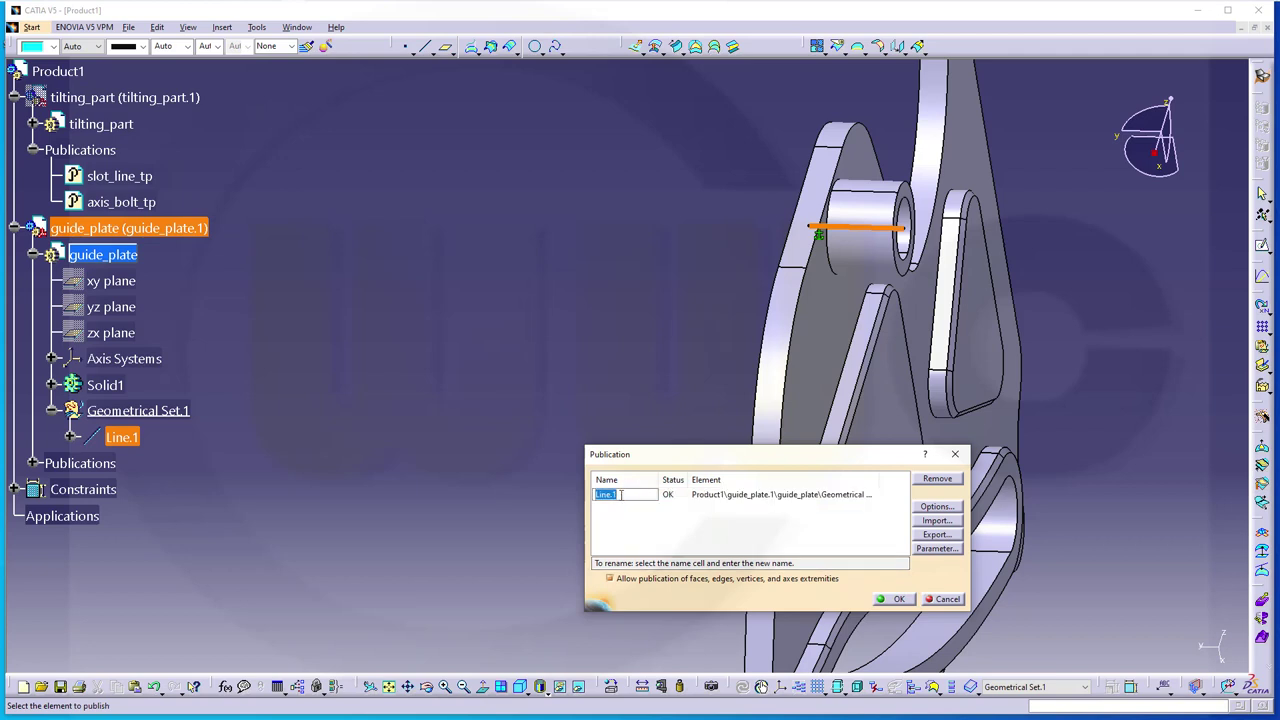
pyautogui.press('BackSpace')
pyautogui.press('Return')
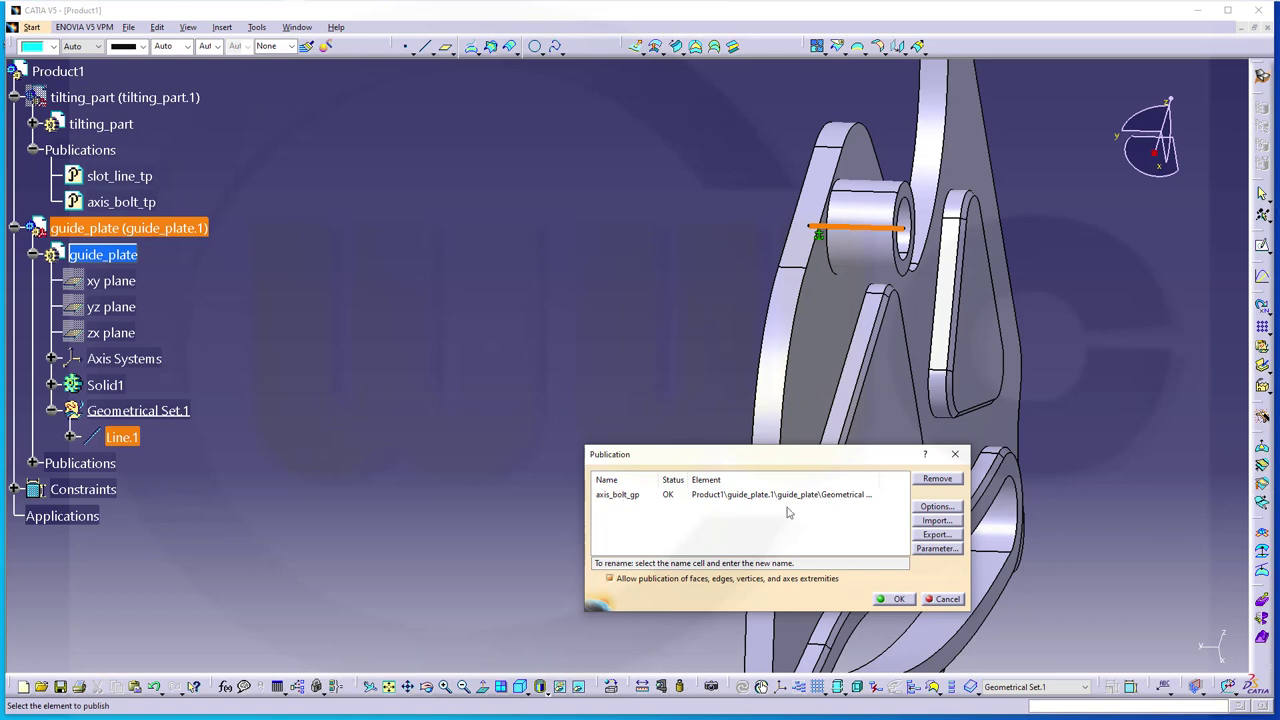
pyautogui.click(893, 598)
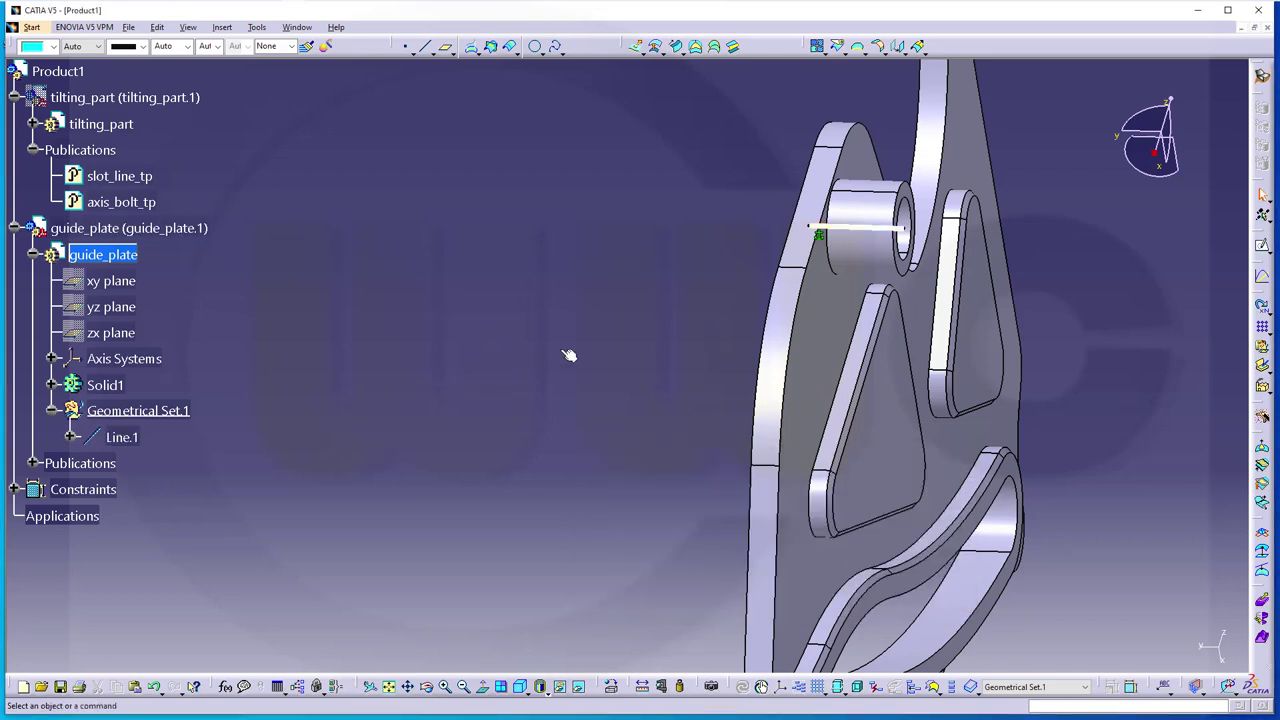
# Step: Show tilting_part briefly to examine how its slot and bolt lines lie relative to guide_plate, and hide it again
pyautogui.moveTo(1074, 516); pyautogui.dragTo(420, 285, button='middle')
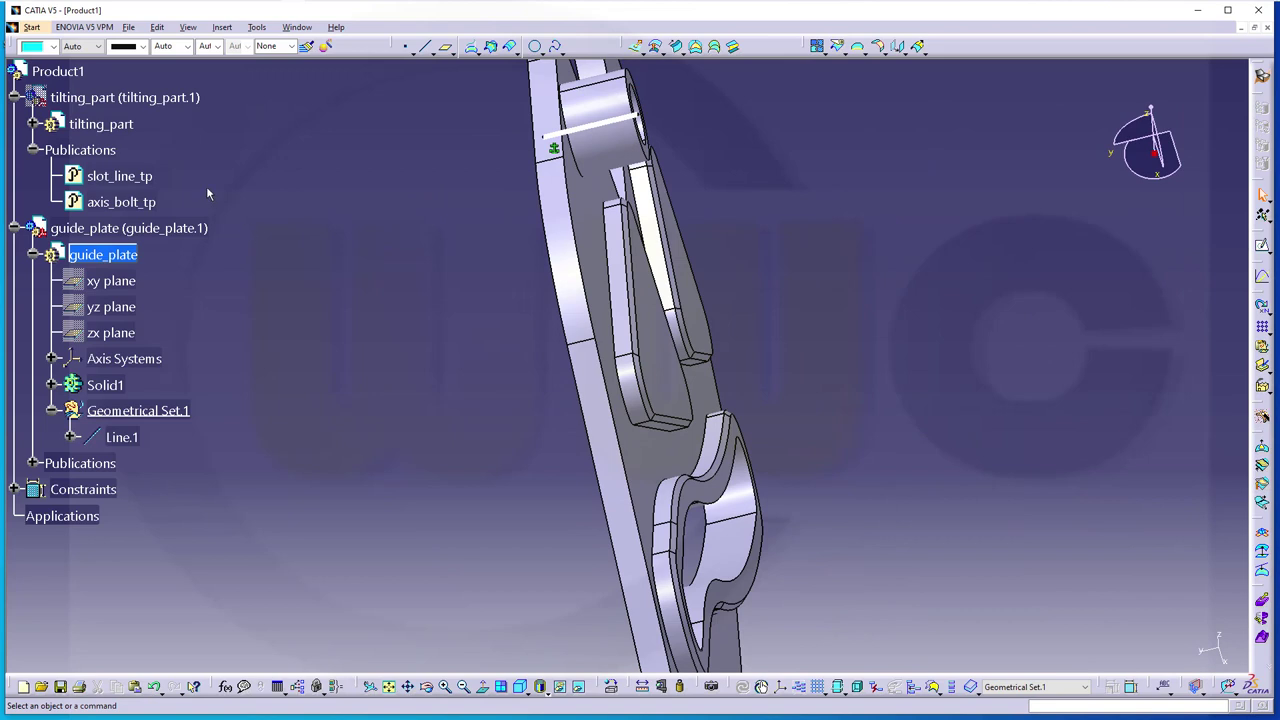
pyautogui.rightClick(82, 97)
pyautogui.click(128, 139)
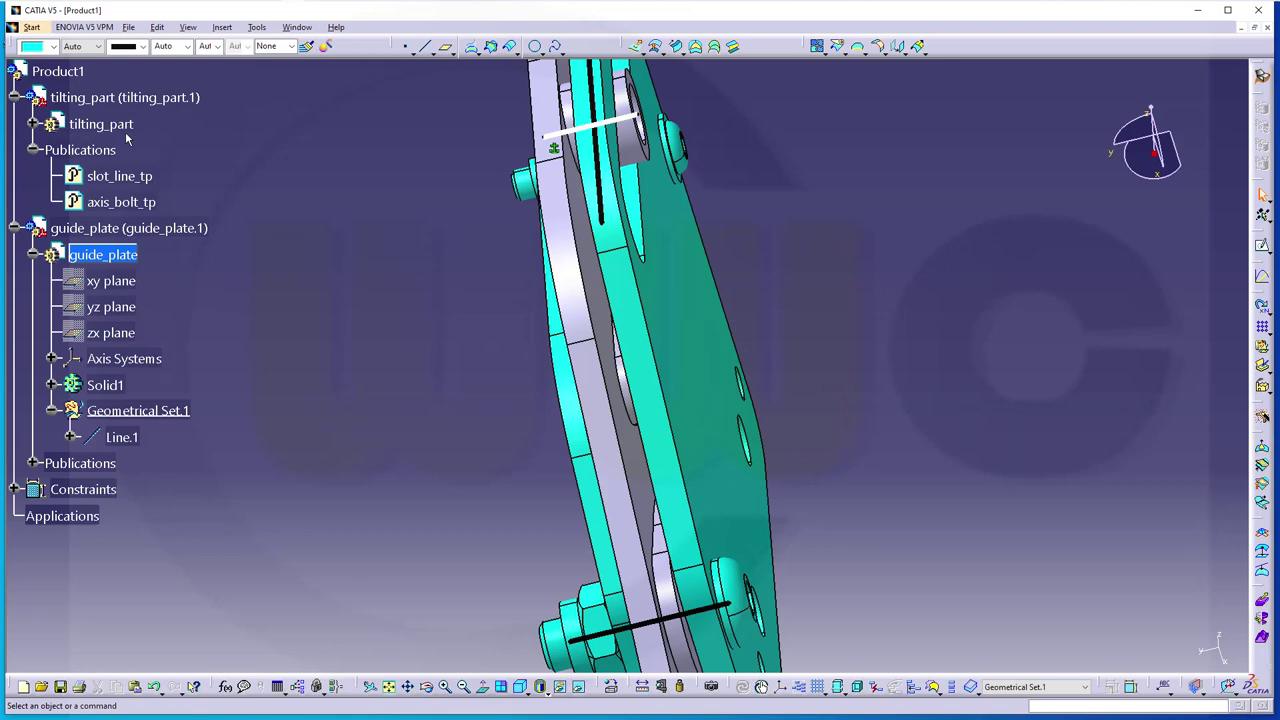
pyautogui.rightClick(106, 102)
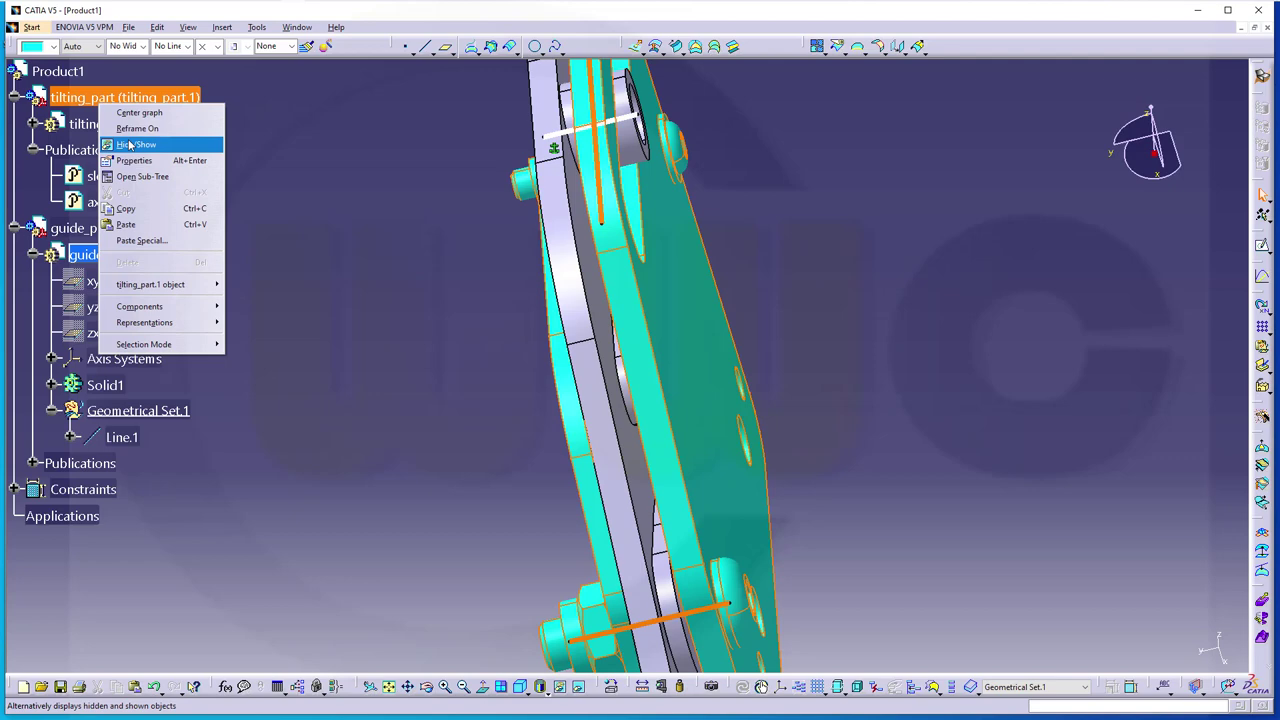
pyautogui.click(130, 146)
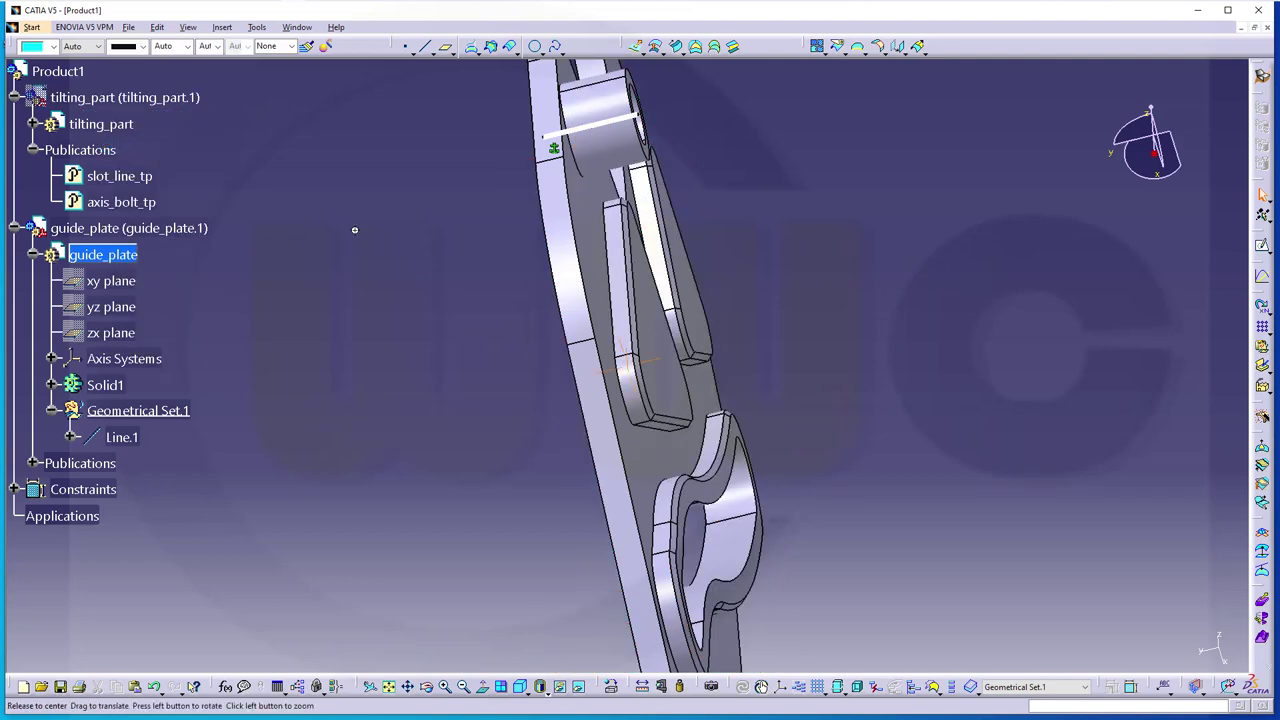
# Step: Start a sketch on guide_plate's large flat face that contains the curved slot
pyautogui.moveTo(351, 229); pyautogui.dragTo(749, 369, button='middle')
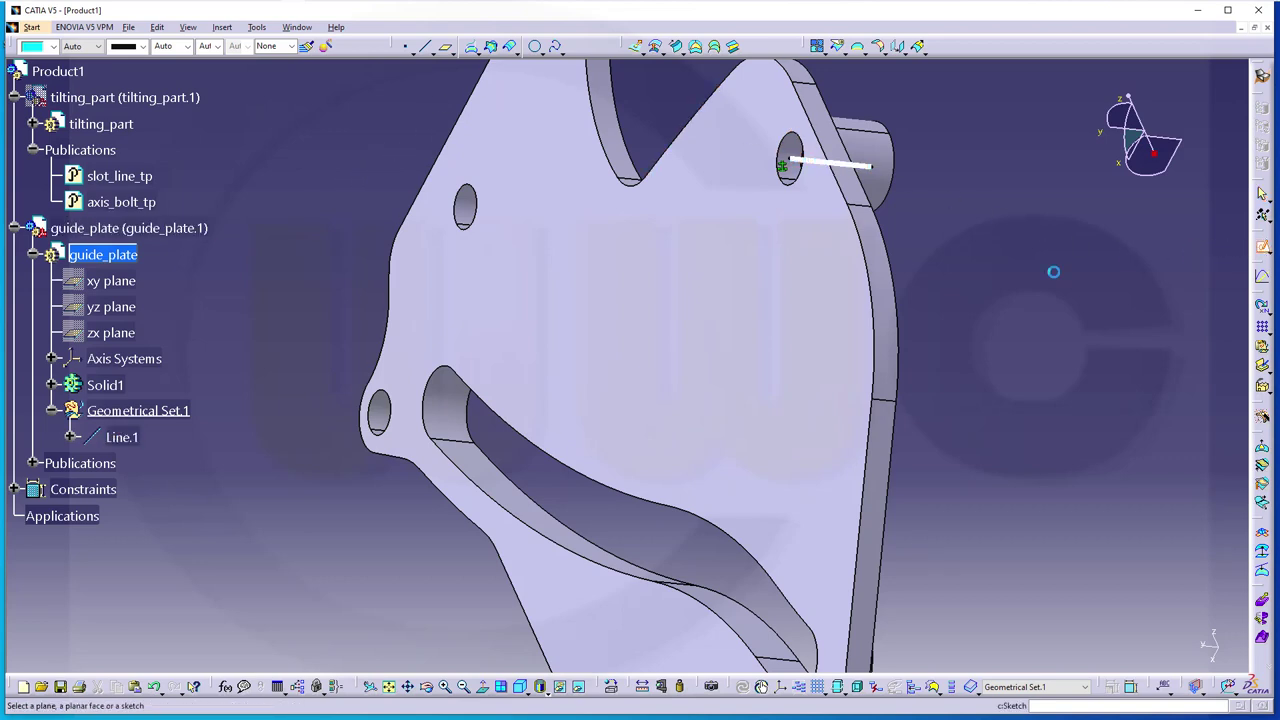
pyautogui.click(732, 407)
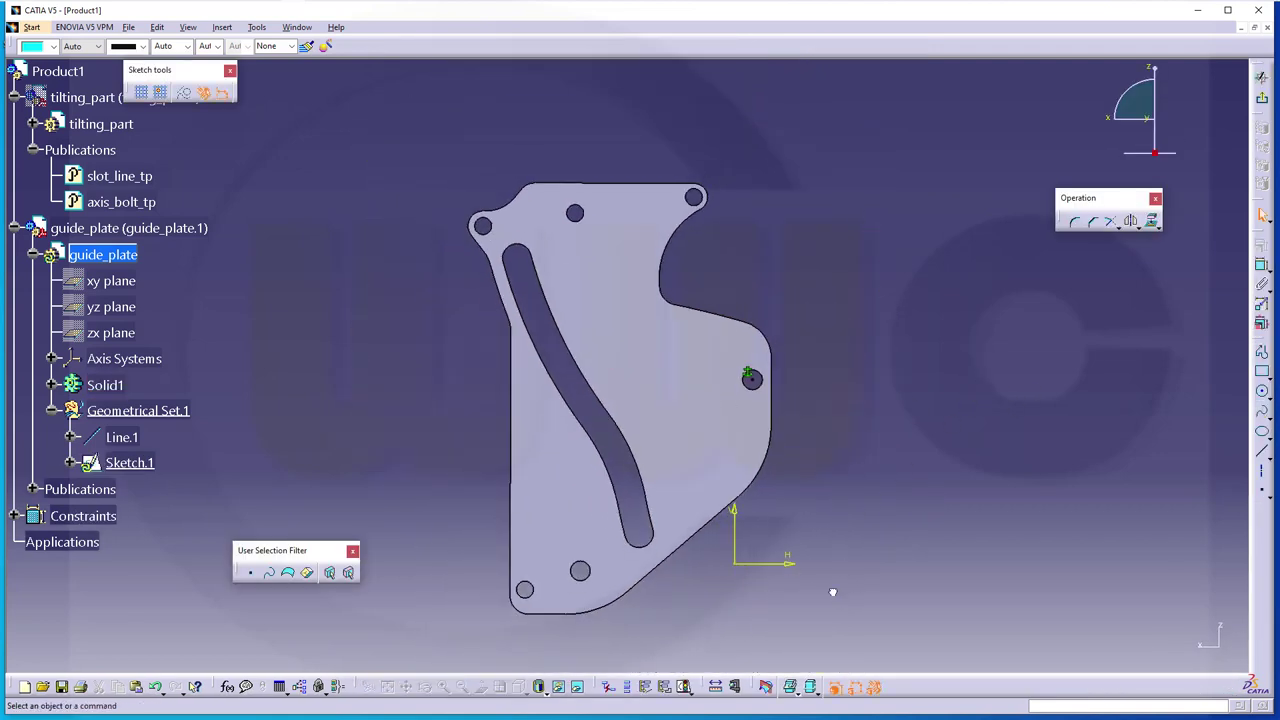
# Step: Project the complete edge contour of the curved slot onto the sketch plane as construction elements
pyautogui.click(642, 571)
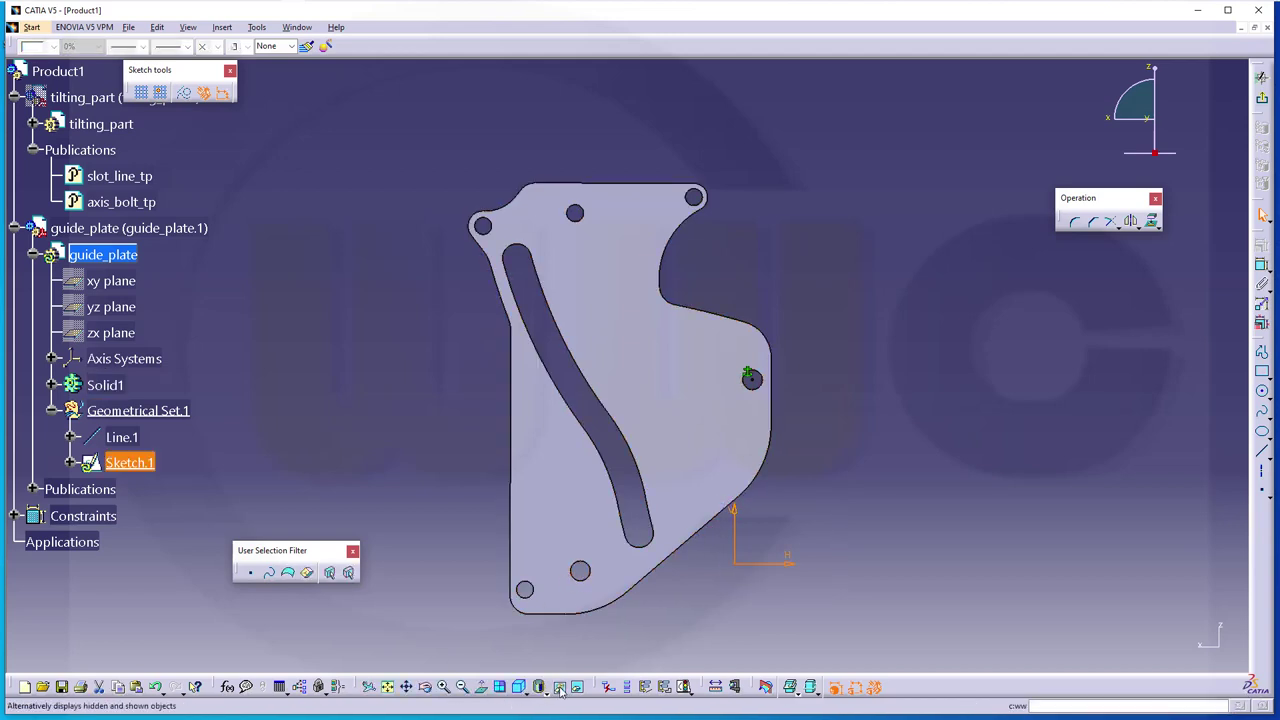
pyautogui.click(440, 471)
pyautogui.moveTo(431, 431)
pyautogui.mouseDown(button='middle')
pyautogui.moveTo(433, 444)
pyautogui.moveTo(443, 374)
pyautogui.moveTo(514, 354)
pyautogui.mouseUp(button='middle')
pyautogui.moveTo(668, 358); pyautogui.dragTo(640, 297, button='middle')
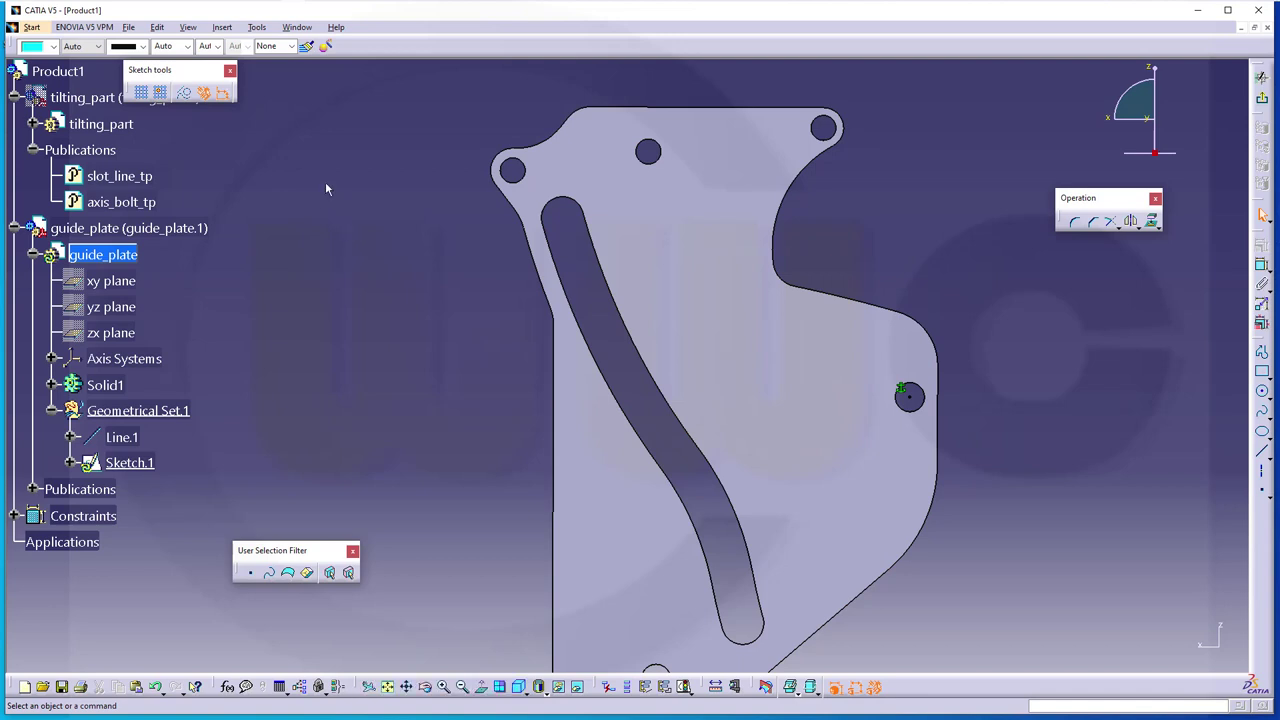
pyautogui.moveTo(326, 186); pyautogui.dragTo(560, 240, button='middle')
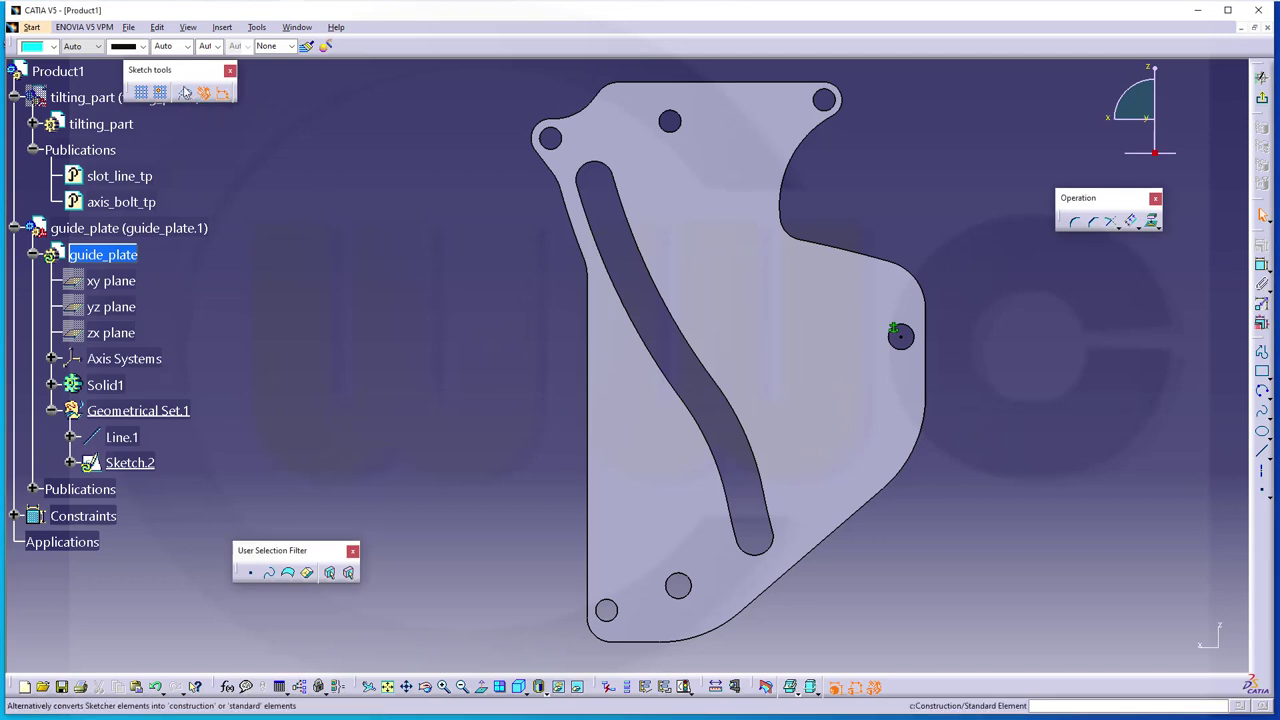
pyautogui.click(1152, 221)
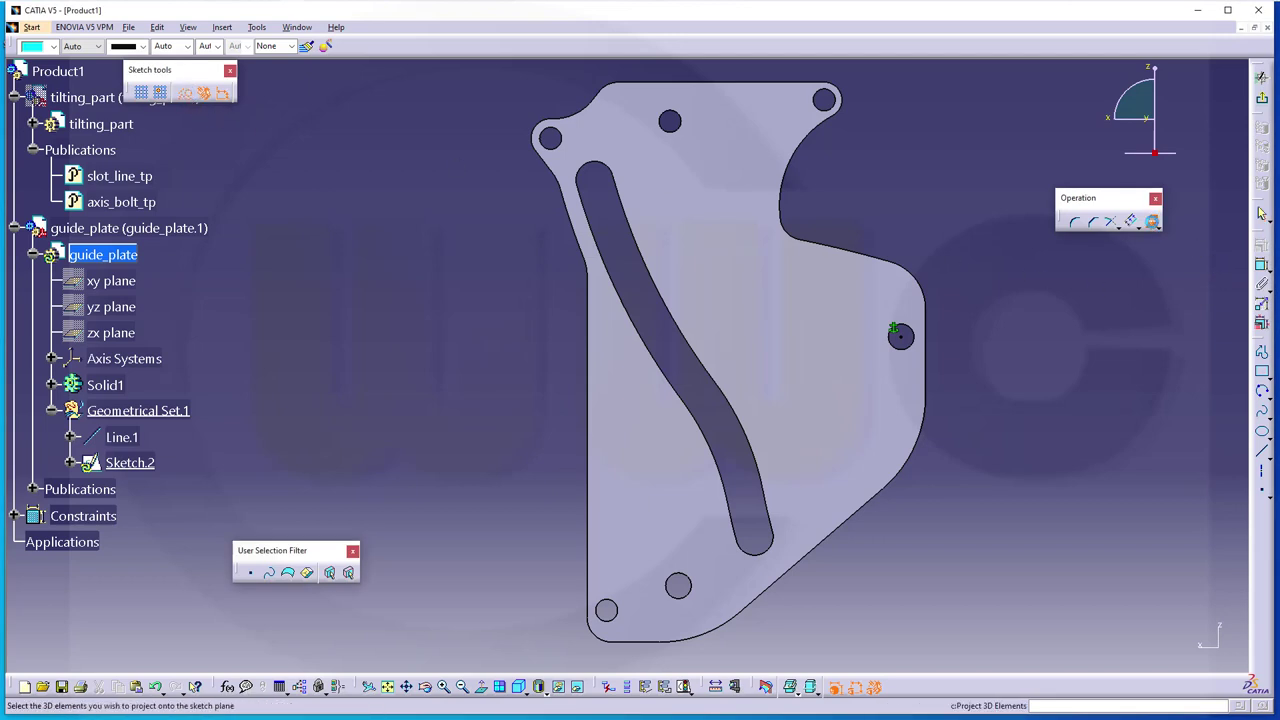
pyautogui.click(648, 334)
pyautogui.click(594, 167)
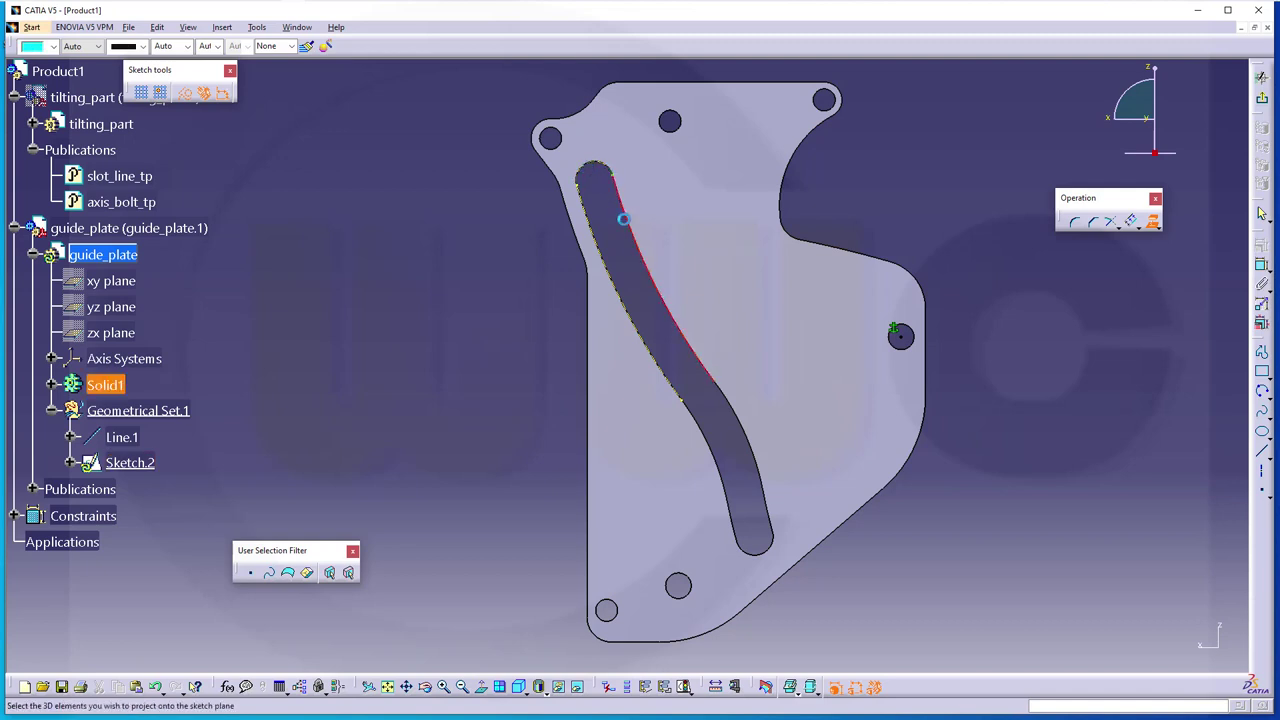
pyautogui.click(622, 219)
pyautogui.click(734, 414)
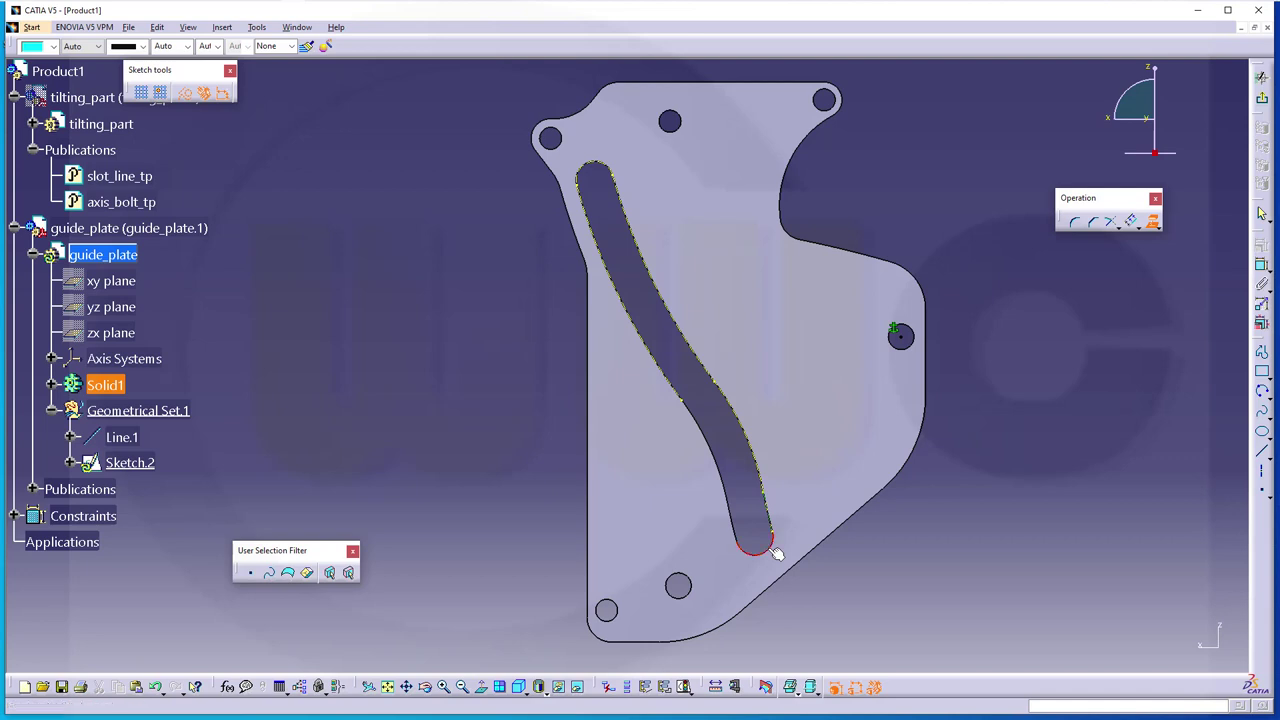
pyautogui.click(764, 540)
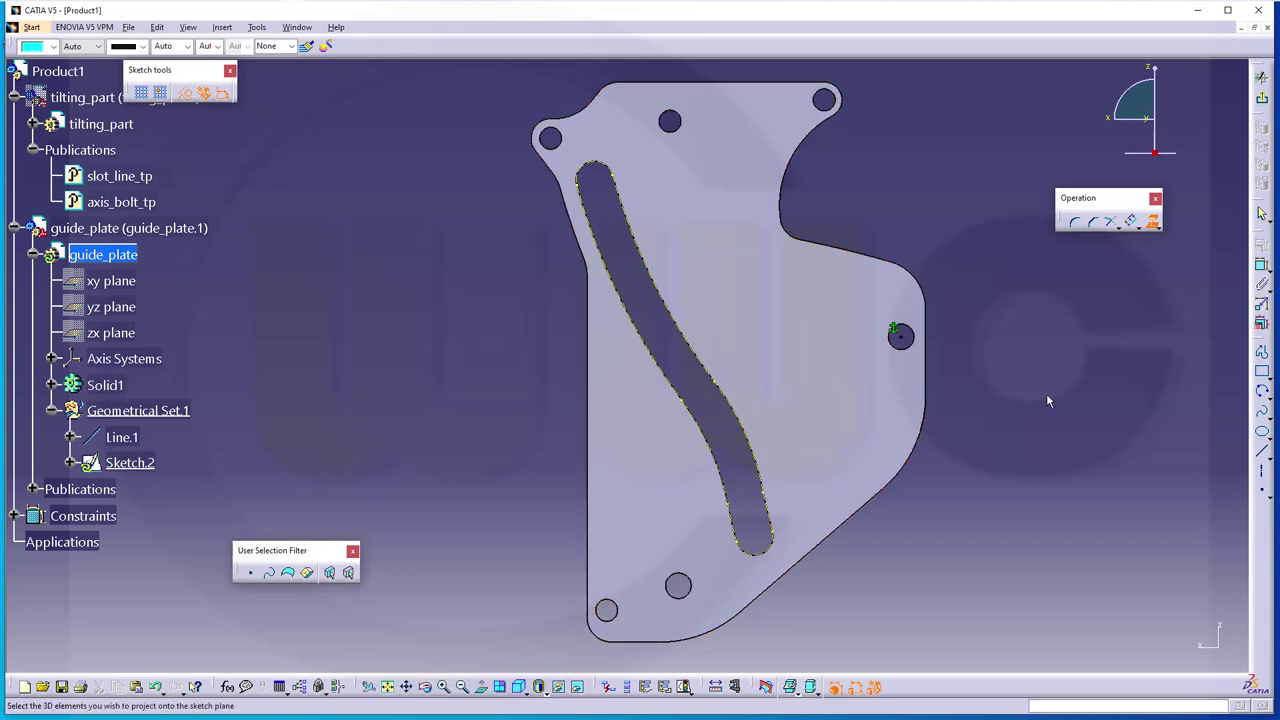
pyautogui.click(1262, 266)
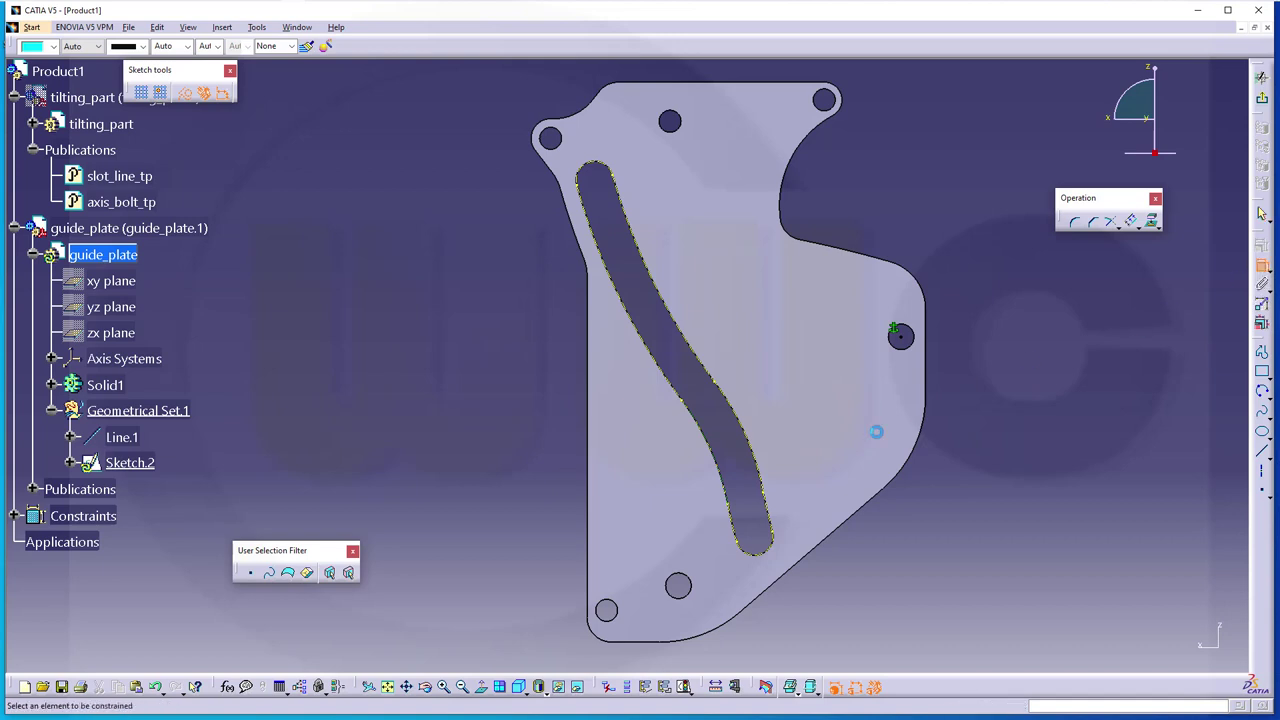
pyautogui.click(770, 530)
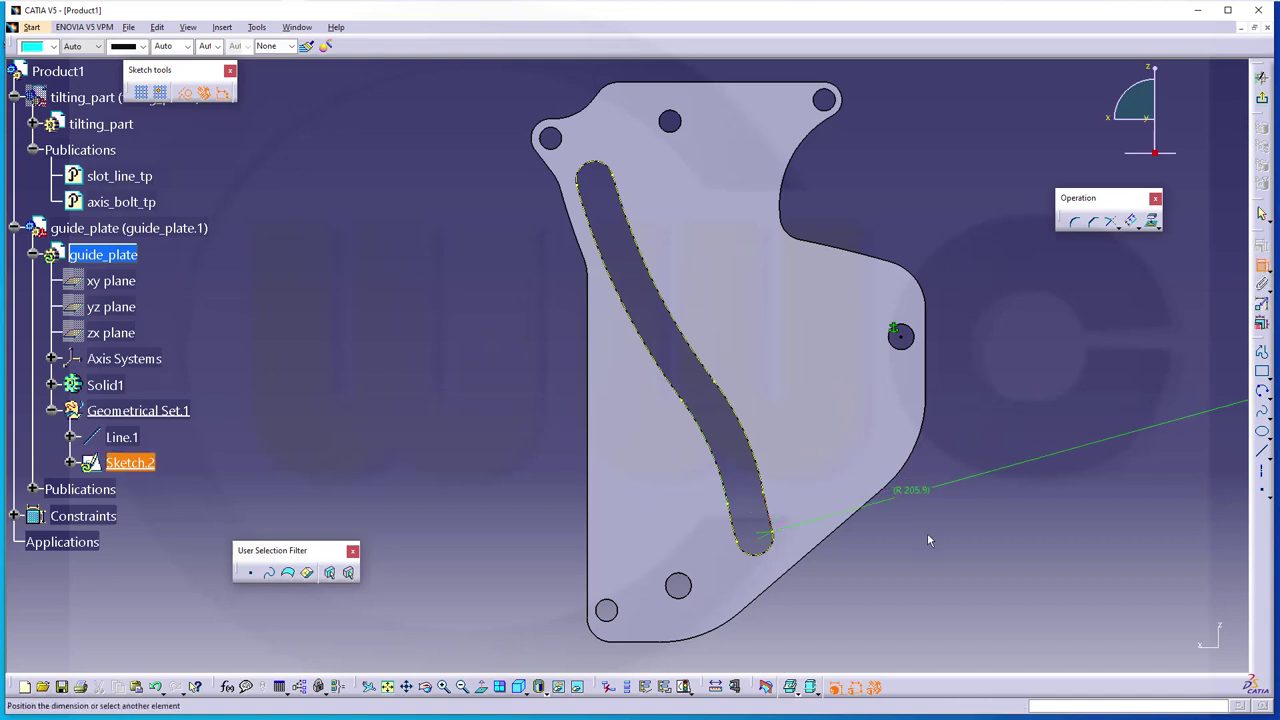
pyautogui.press('Escape')
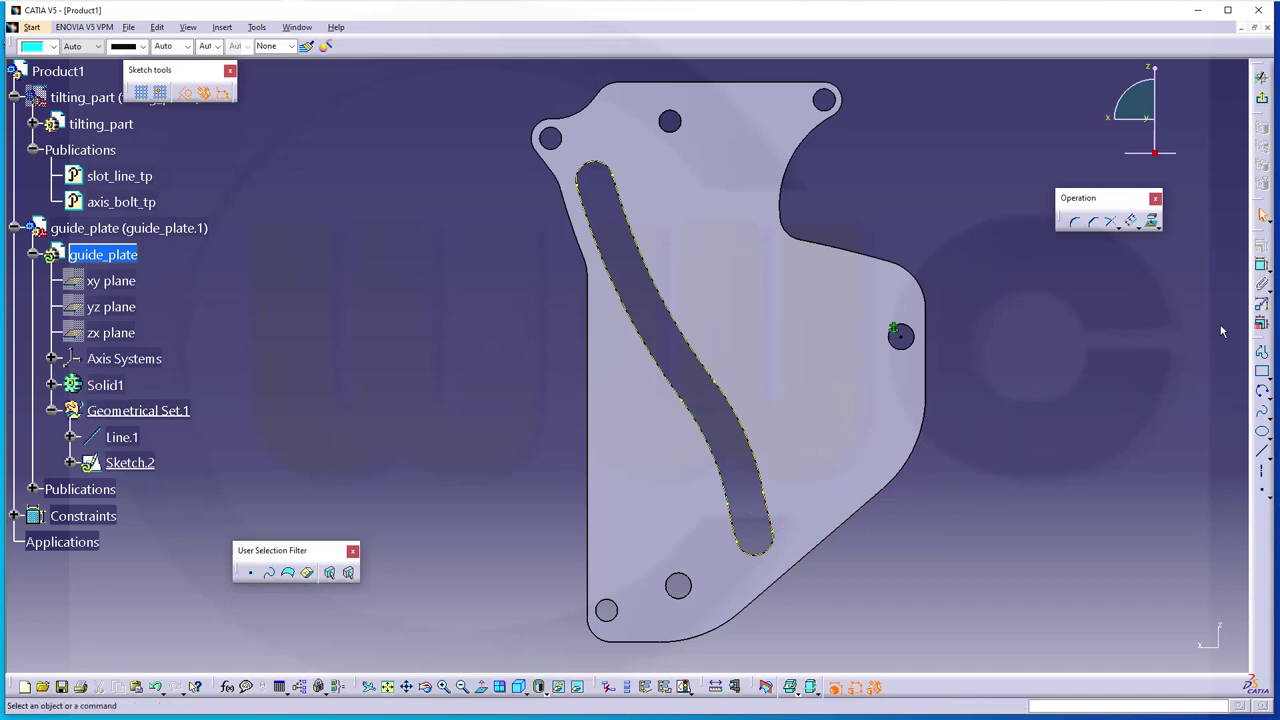
pyautogui.click(1262, 266)
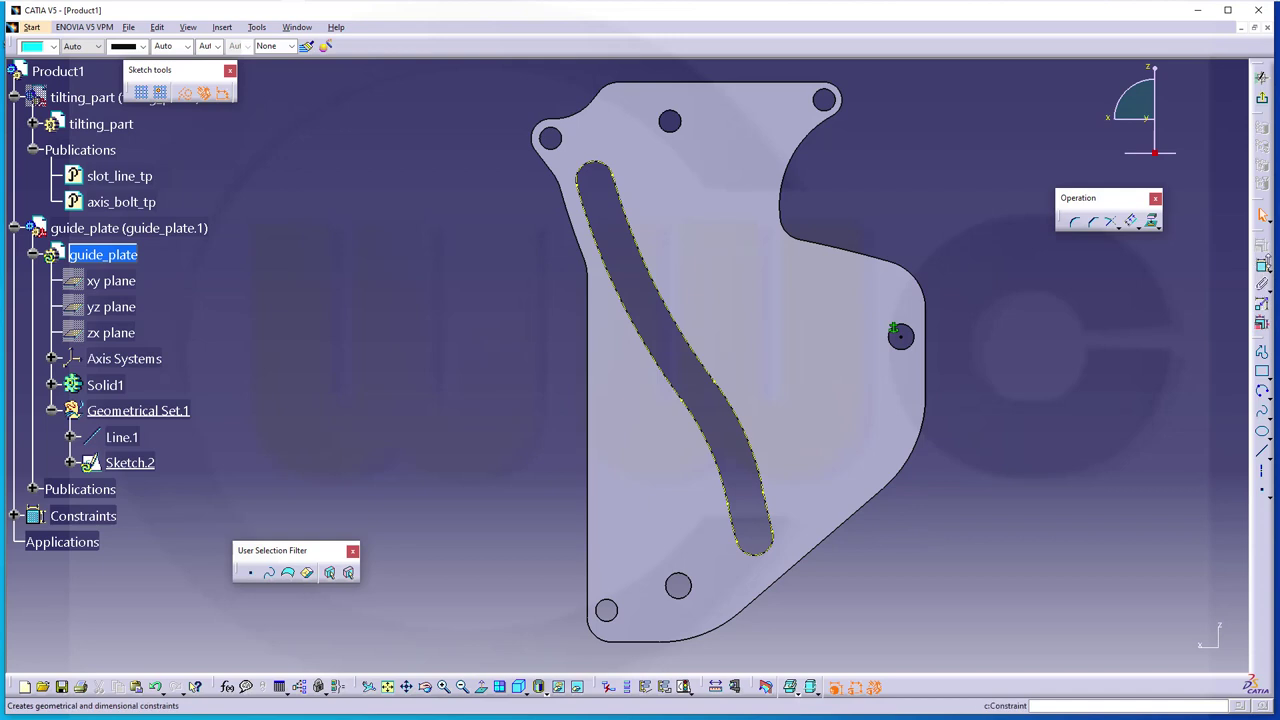
pyautogui.click(767, 555)
pyautogui.press('Escape')
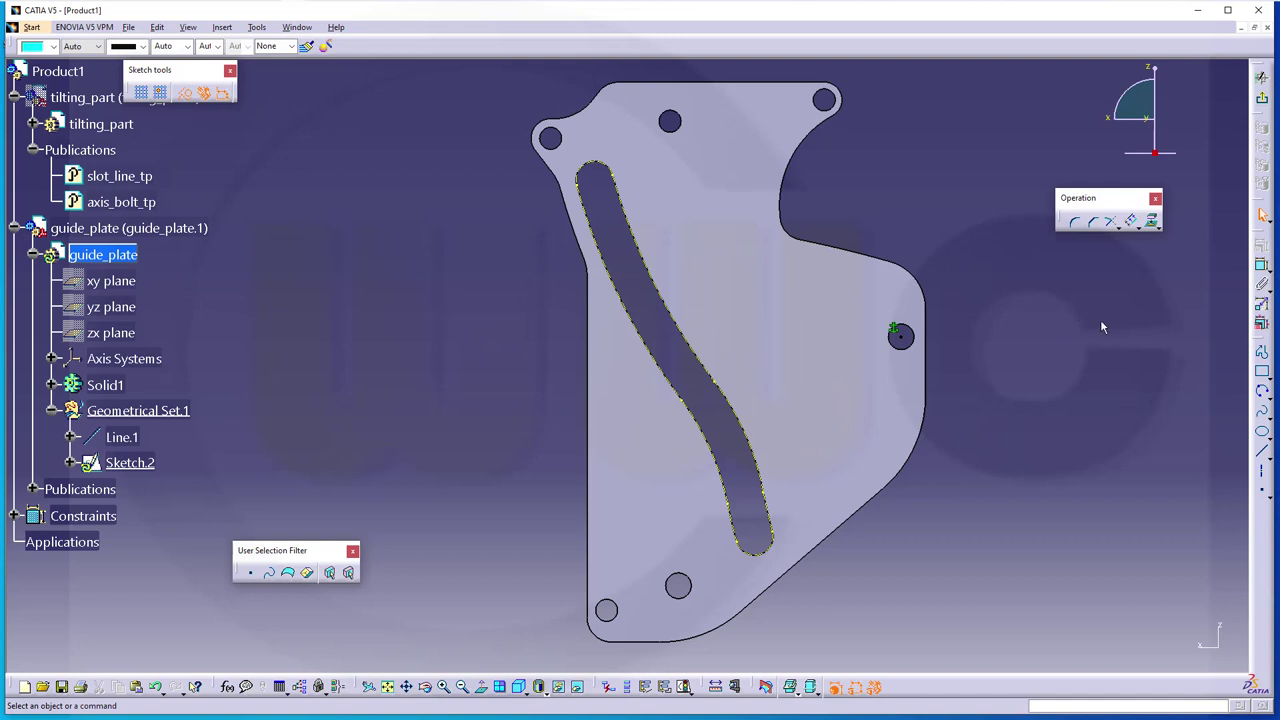
# Step: Draw a three-point arc of about 31 mm radius from the centre of the slot's lower end upward inside the slot, and make it a standard element
pyautogui.click(1261, 394)
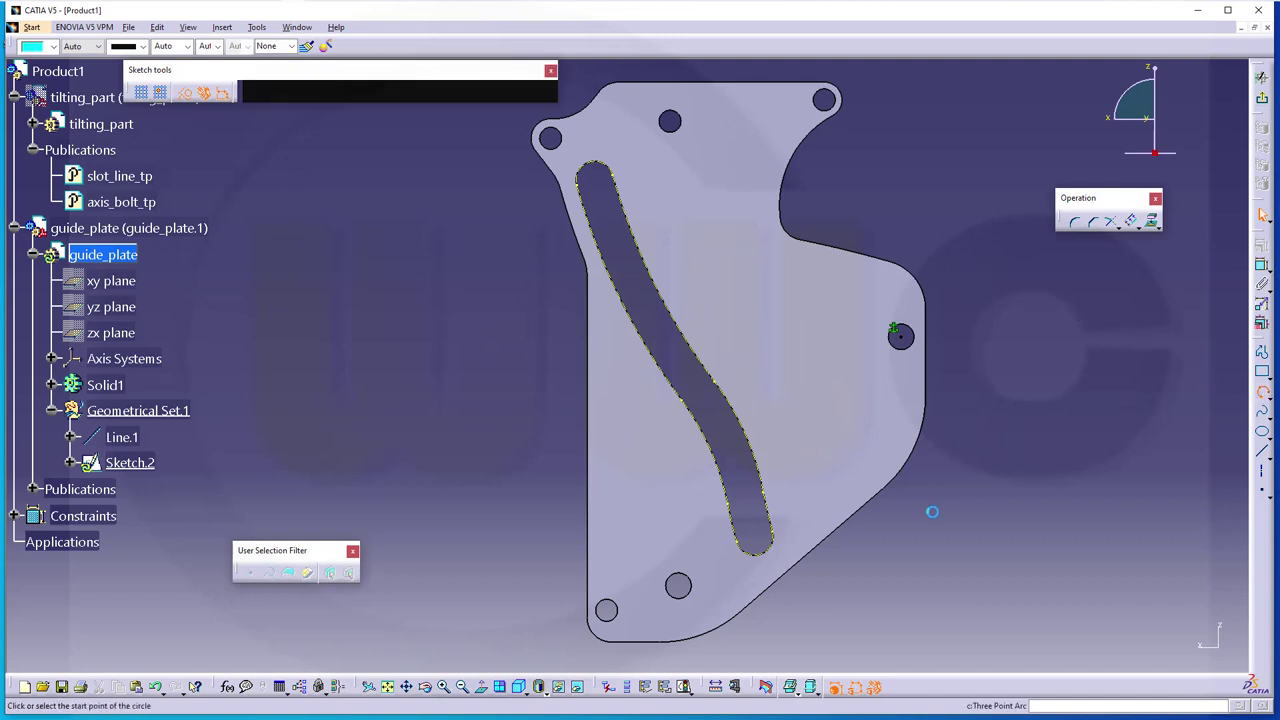
pyautogui.click(758, 540)
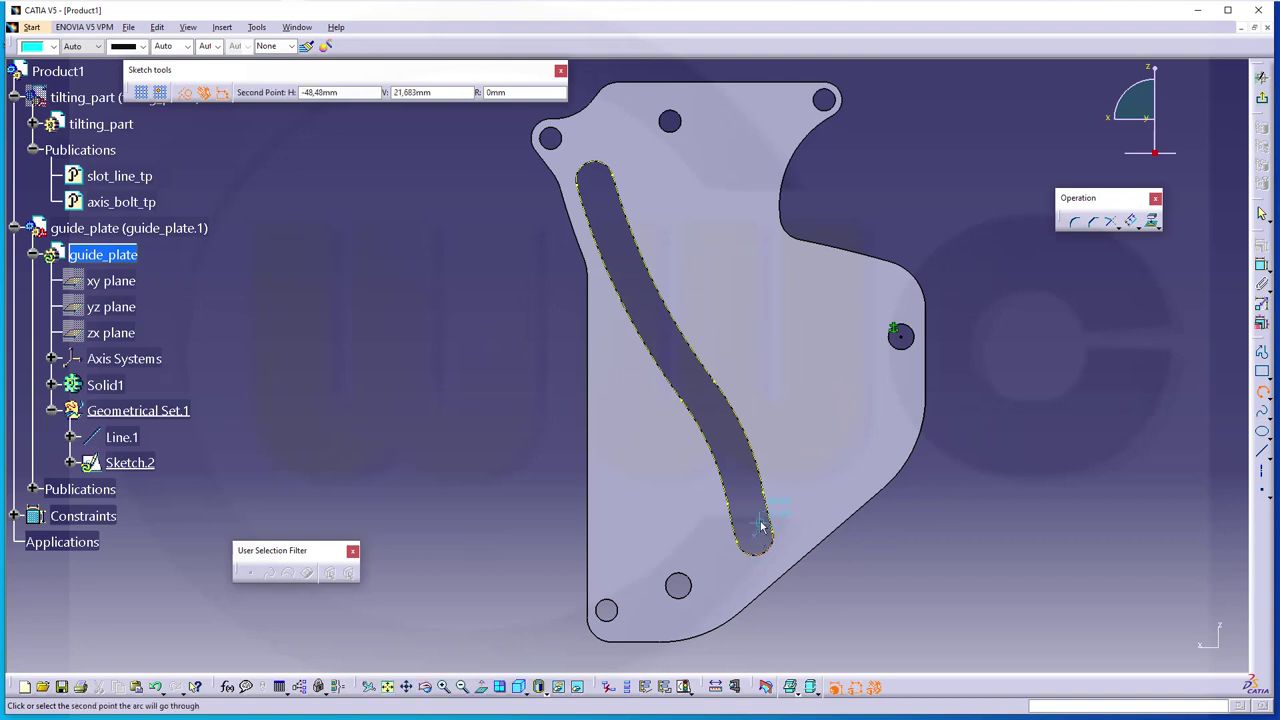
pyautogui.moveTo(762, 553)
pyautogui.mouseDown(button='middle')
pyautogui.moveTo(791, 480)
pyautogui.moveTo(690, 250)
pyautogui.mouseUp(button='middle')
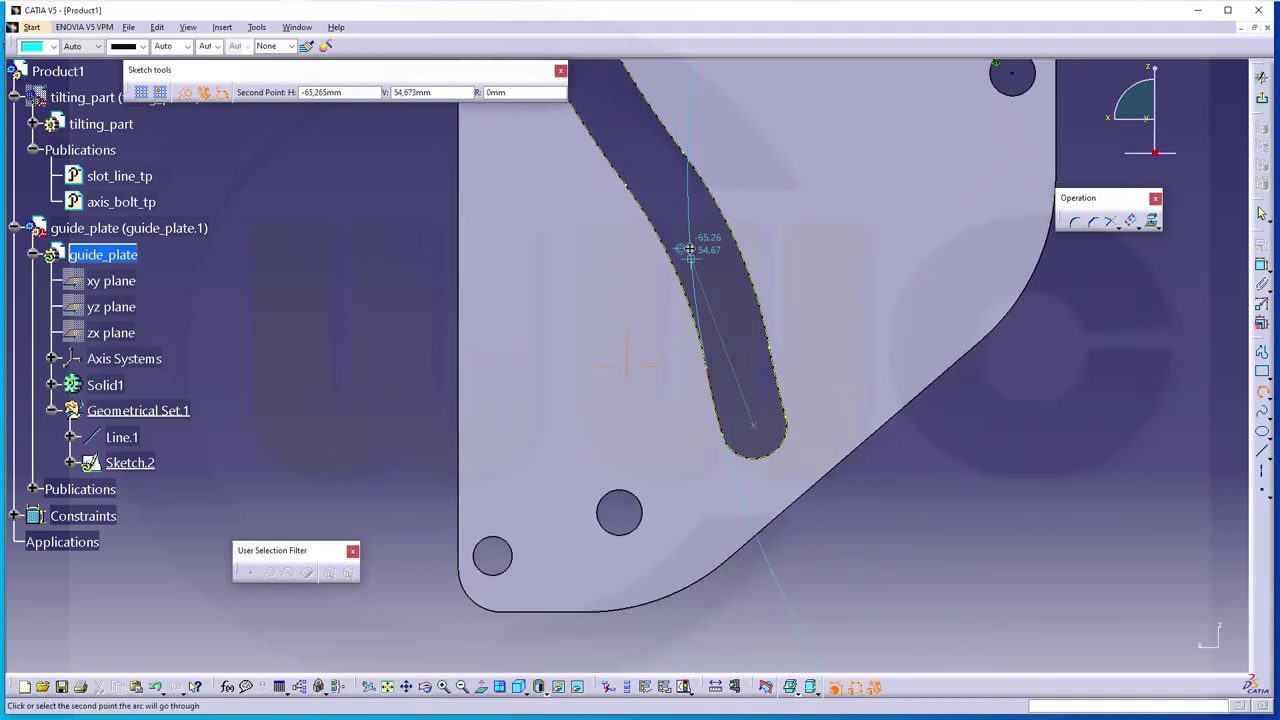
pyautogui.click(749, 388)
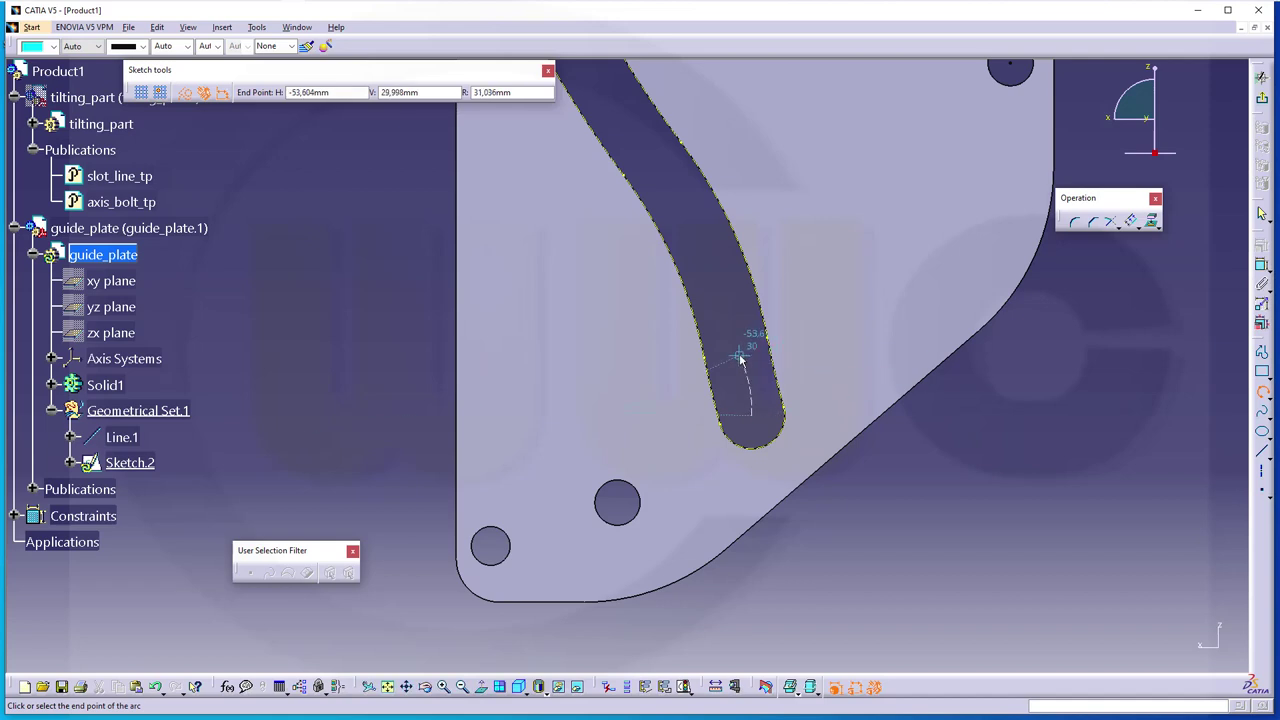
pyautogui.click(742, 359)
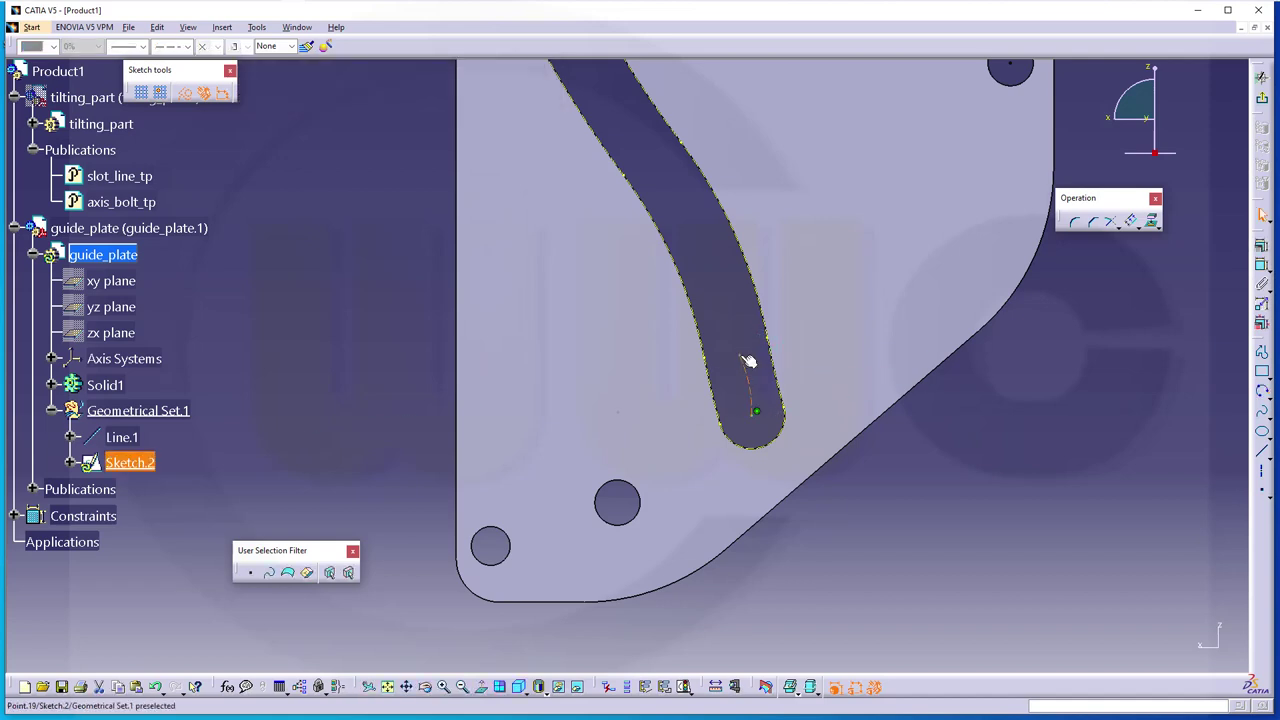
pyautogui.click(749, 380)
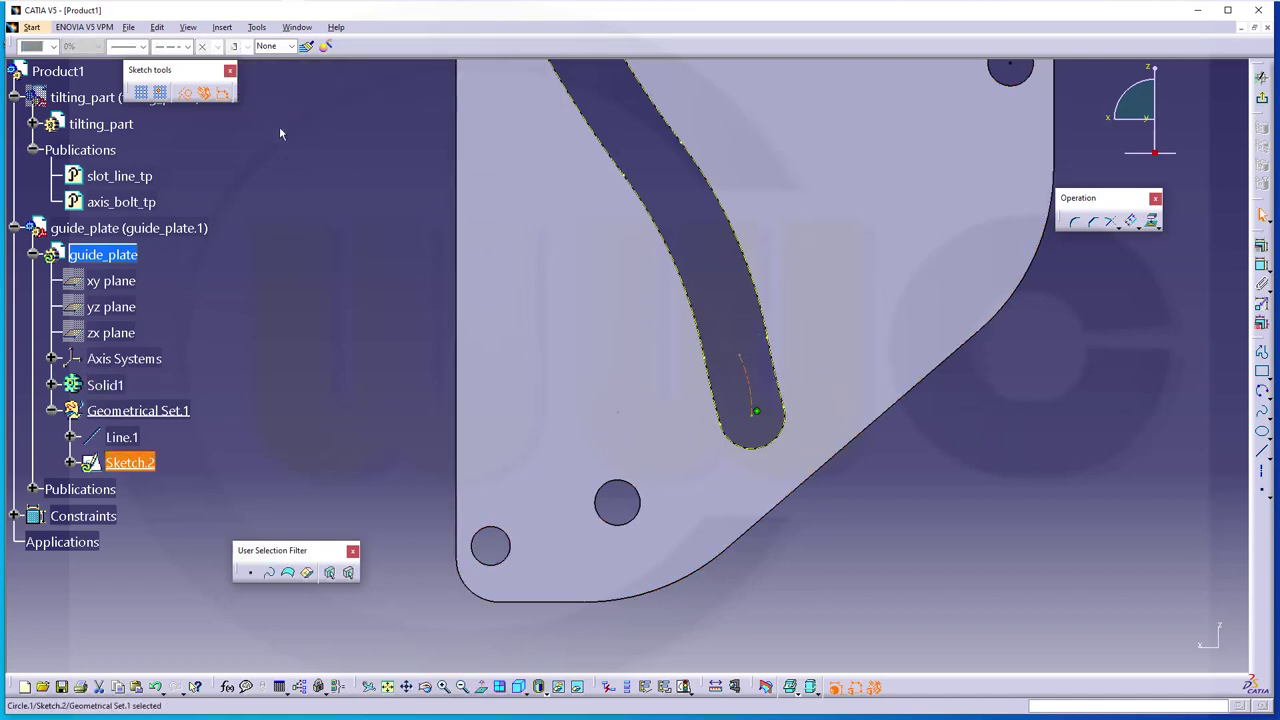
pyautogui.click(870, 449)
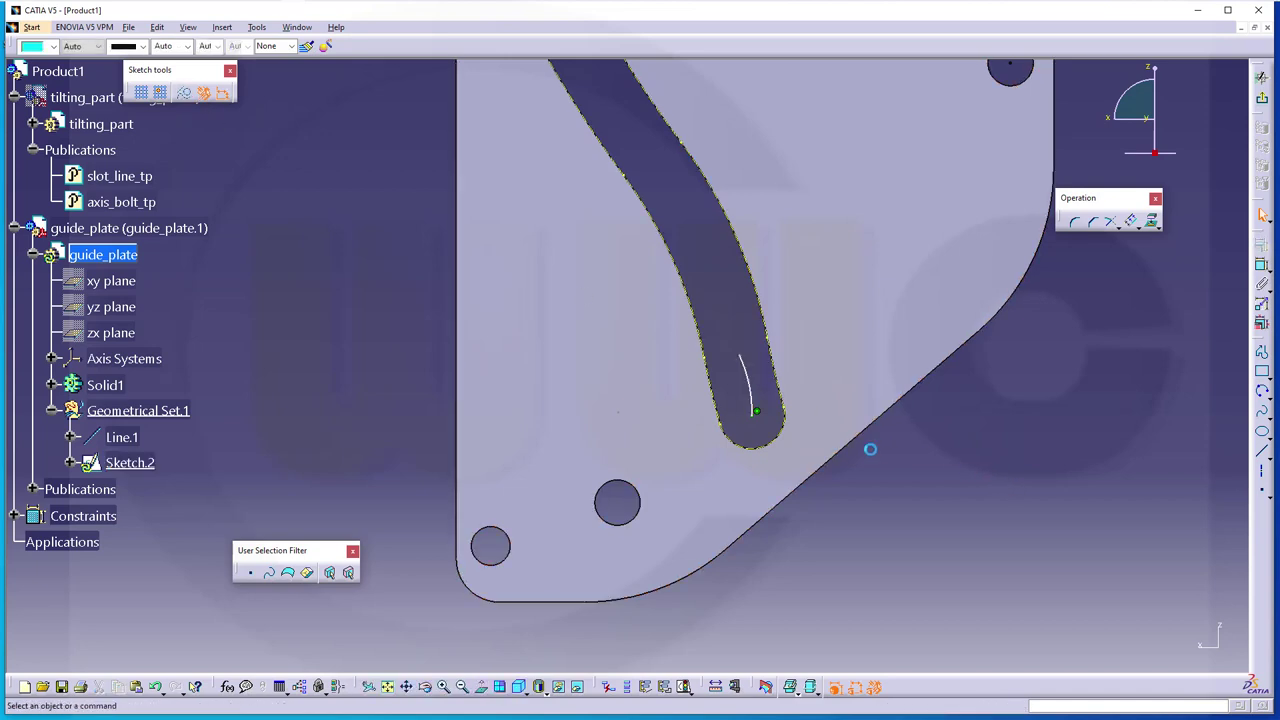
# Step: Constrain the new arc to be concentric with the projected side edge at the slot's lower end
pyautogui.click(753, 385)
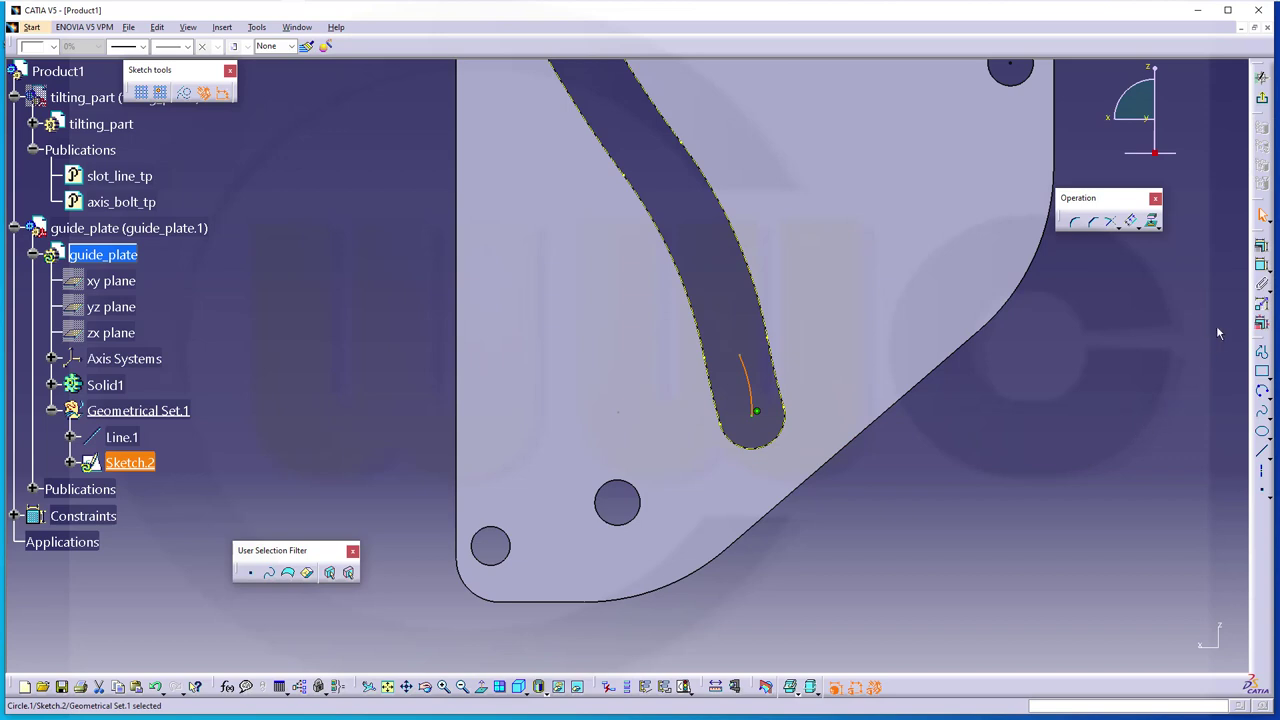
pyautogui.click(1261, 266)
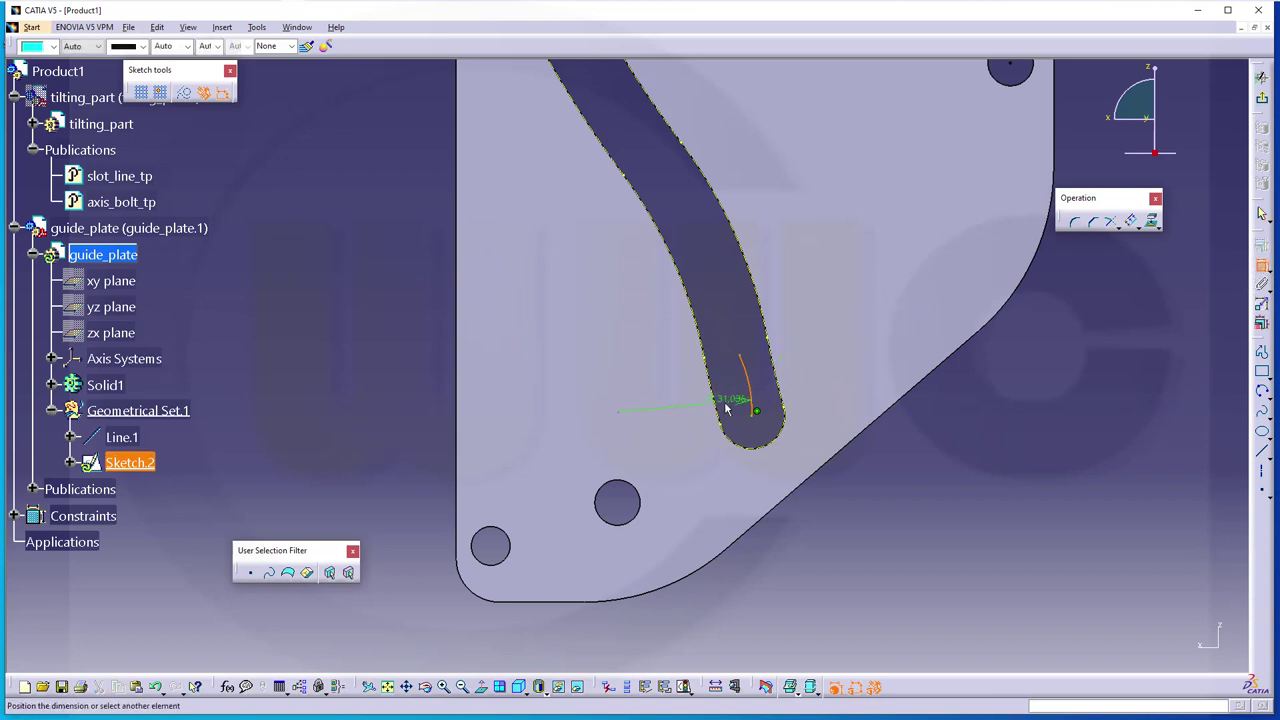
pyautogui.rightClick(670, 386)
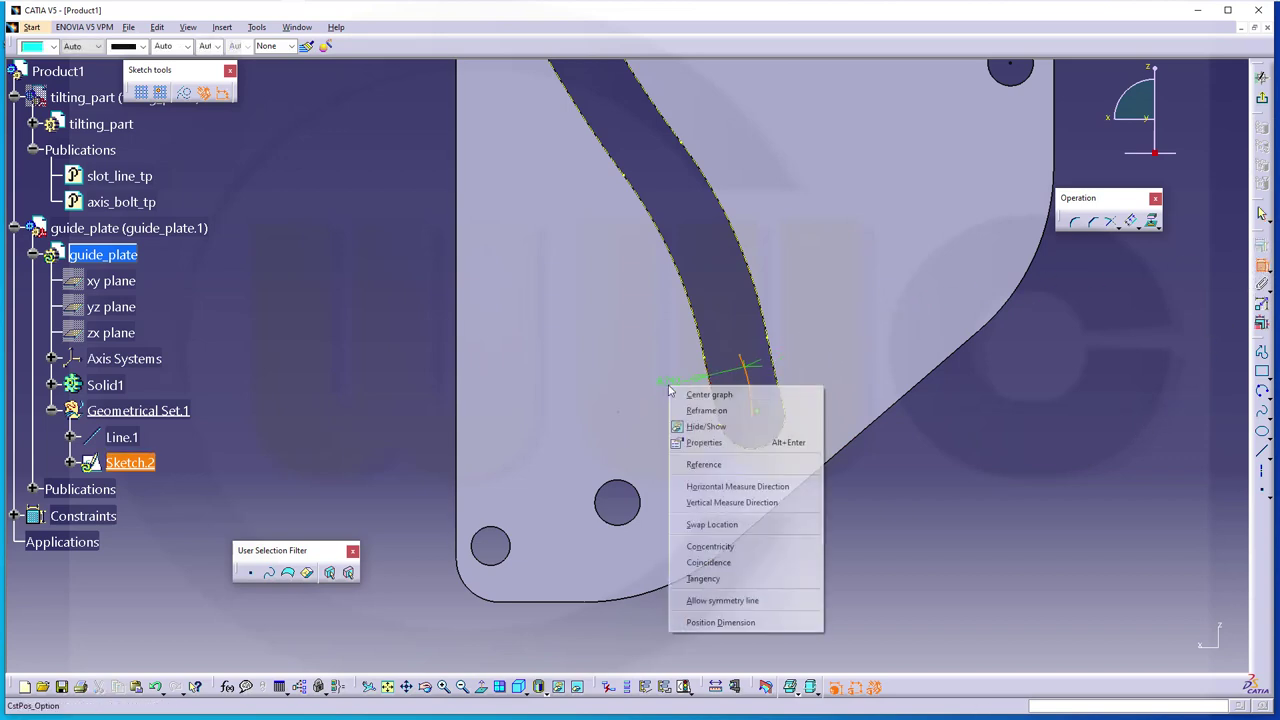
pyautogui.click(722, 547)
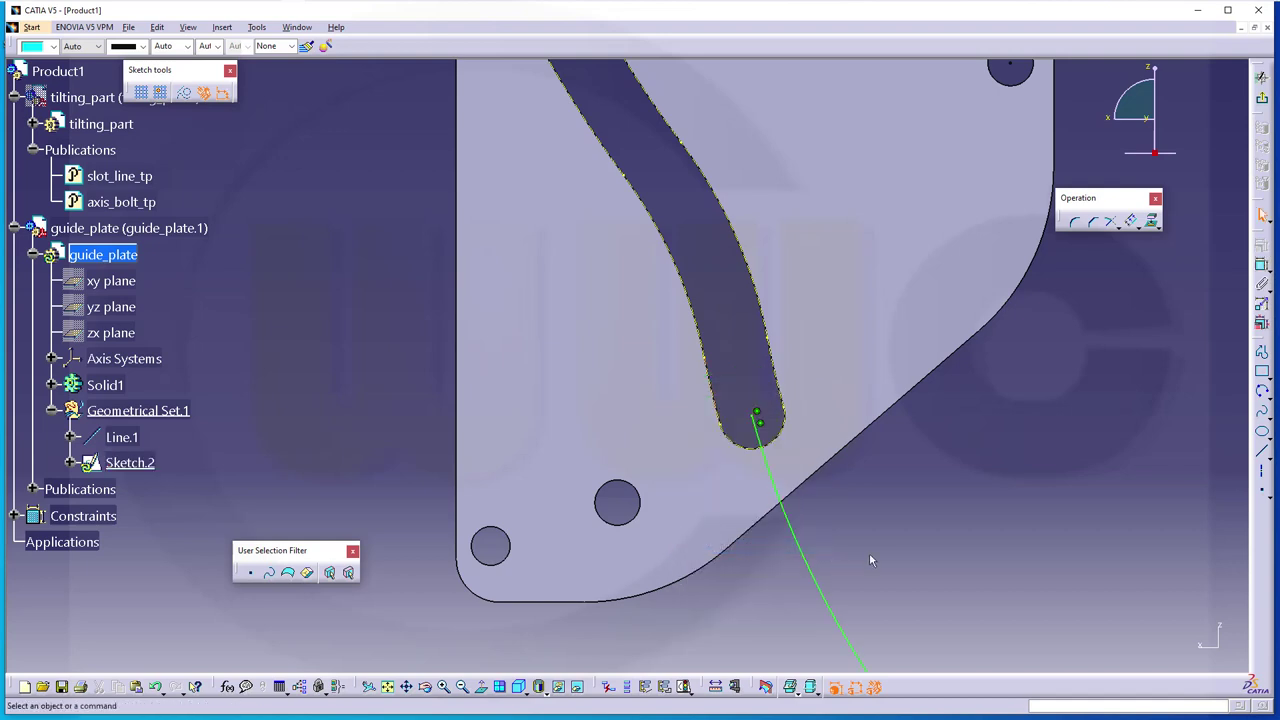
# Step: Move the arc's free end point back inside the slot, just above its lower rounded end
pyautogui.moveTo(869, 560)
pyautogui.keyDown('ctrl'); pyautogui.mouseDown(button='middle')
pyautogui.moveTo(985, 571)
pyautogui.moveTo(1074, 551)
pyautogui.moveTo(1000, 606)
pyautogui.moveTo(1046, 434)
pyautogui.moveTo(960, 488)
pyautogui.moveTo(918, 541)
pyautogui.mouseUp(button='middle'); pyautogui.keyUp('ctrl')
pyautogui.moveTo(1013, 302); pyautogui.dragTo(676, 490)
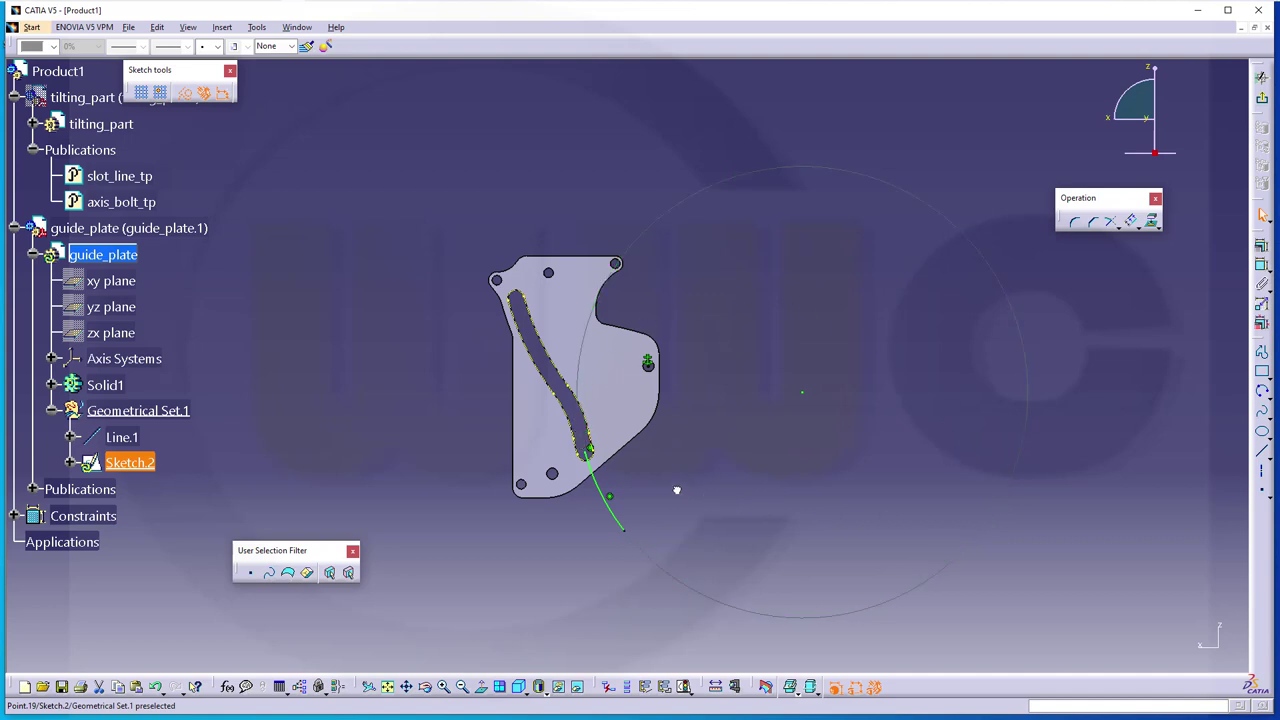
pyautogui.moveTo(621, 458); pyautogui.dragTo(611, 440)
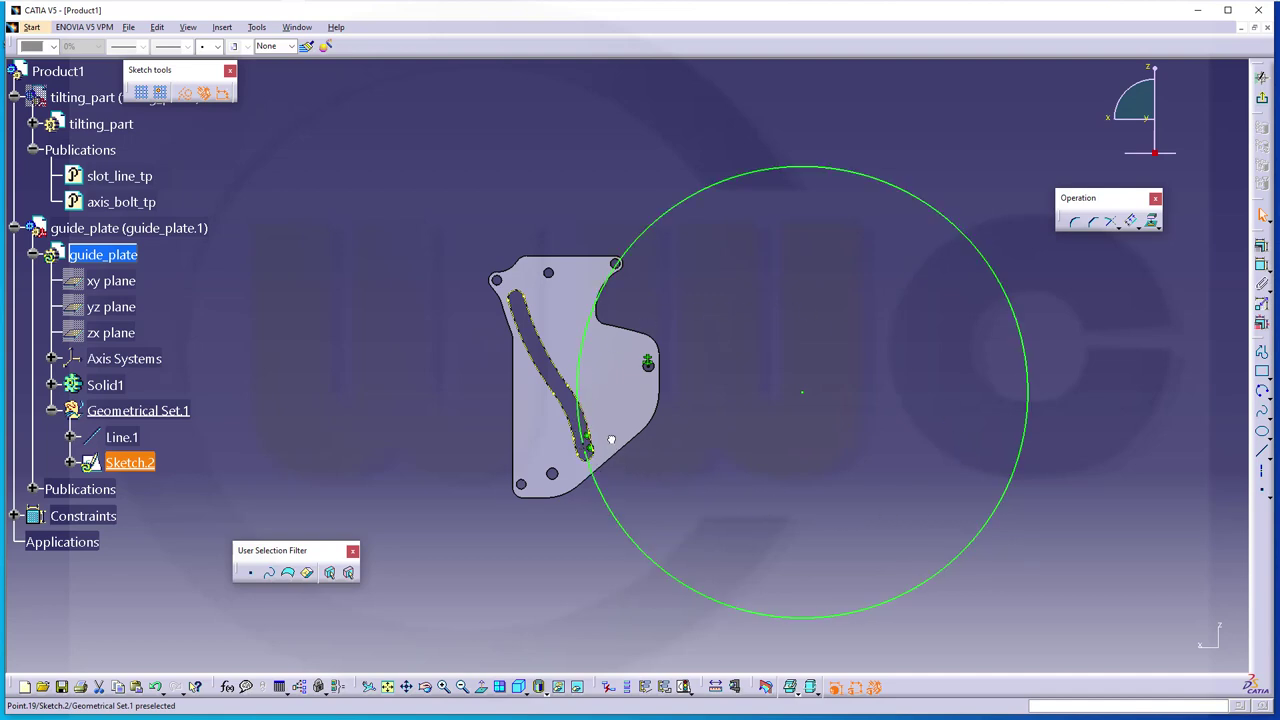
pyautogui.click(738, 421)
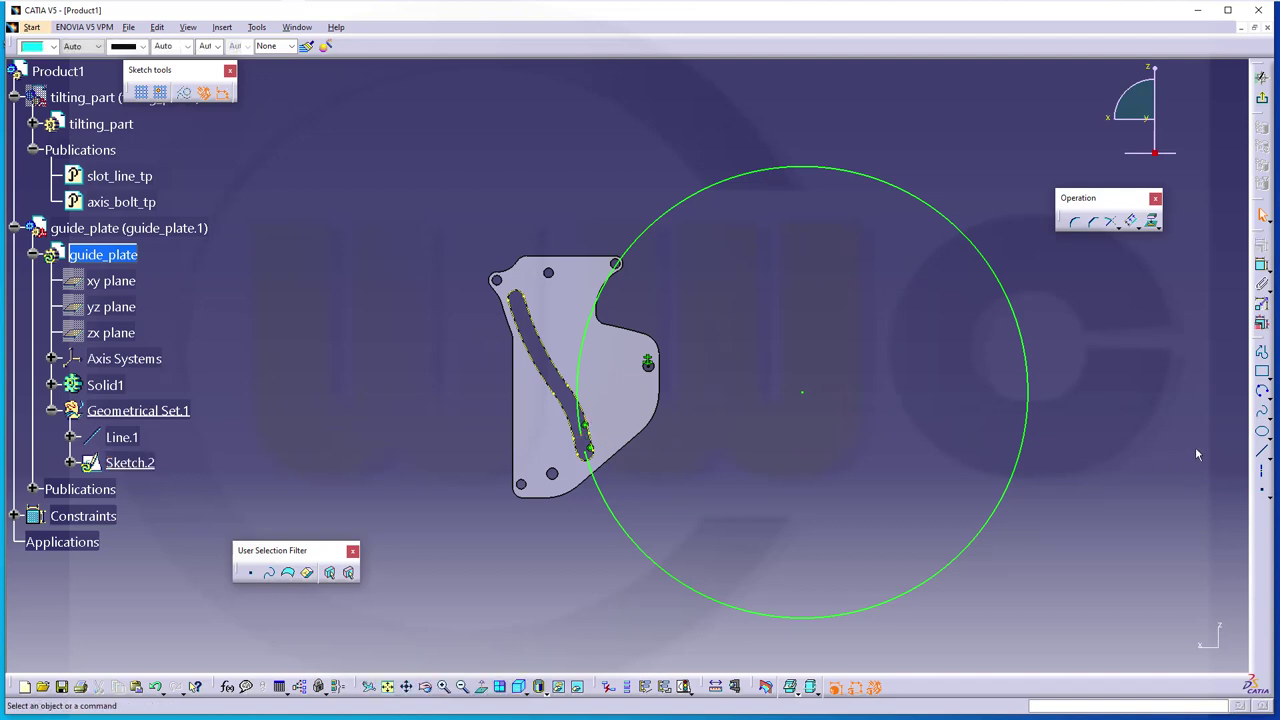
# Step: Replace the nearly full-circle arc with its complementary short arc inside the slot's lower end
pyautogui.click(1268, 397)
pyautogui.click(1272, 400)
pyautogui.click(1119, 228)
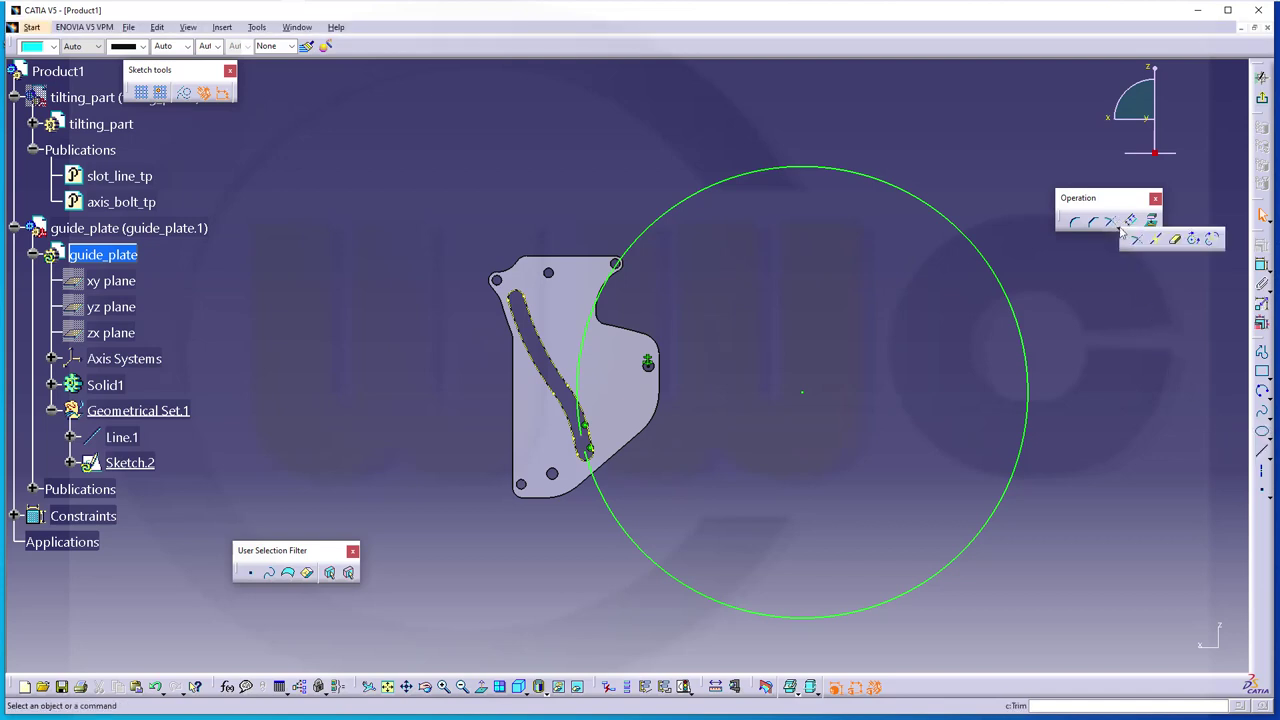
pyautogui.click(1213, 241)
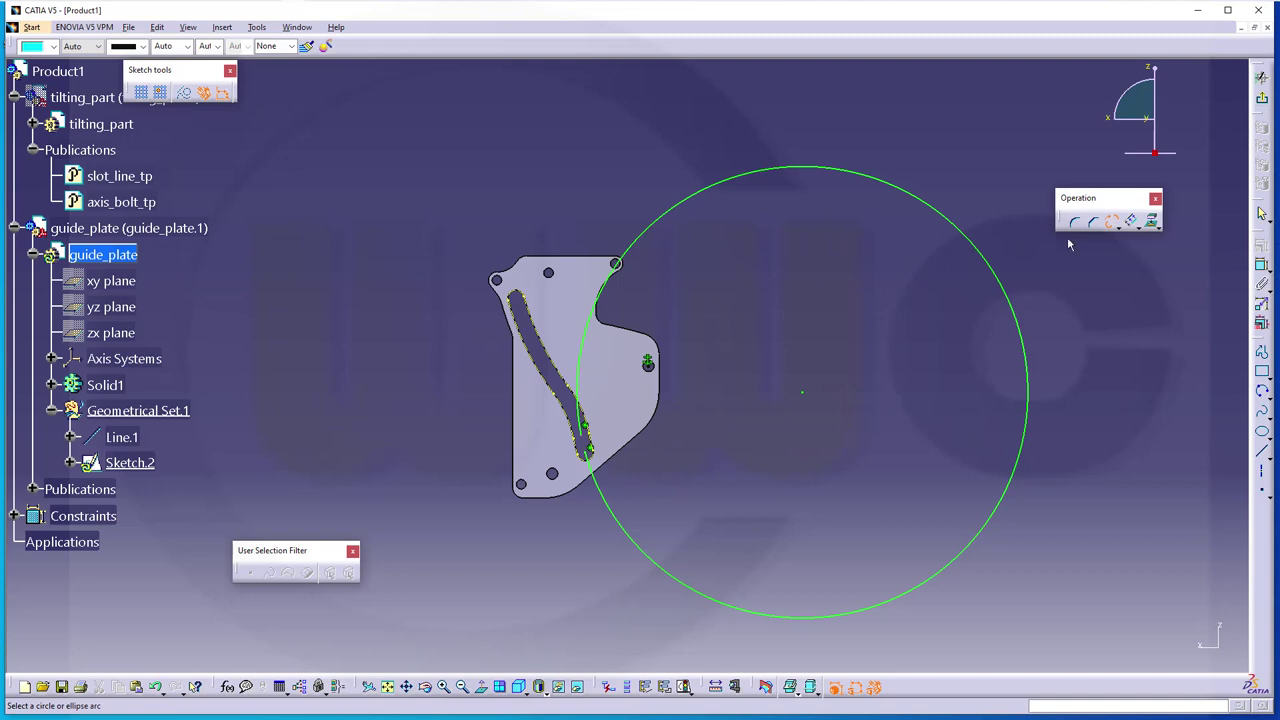
pyautogui.click(647, 237)
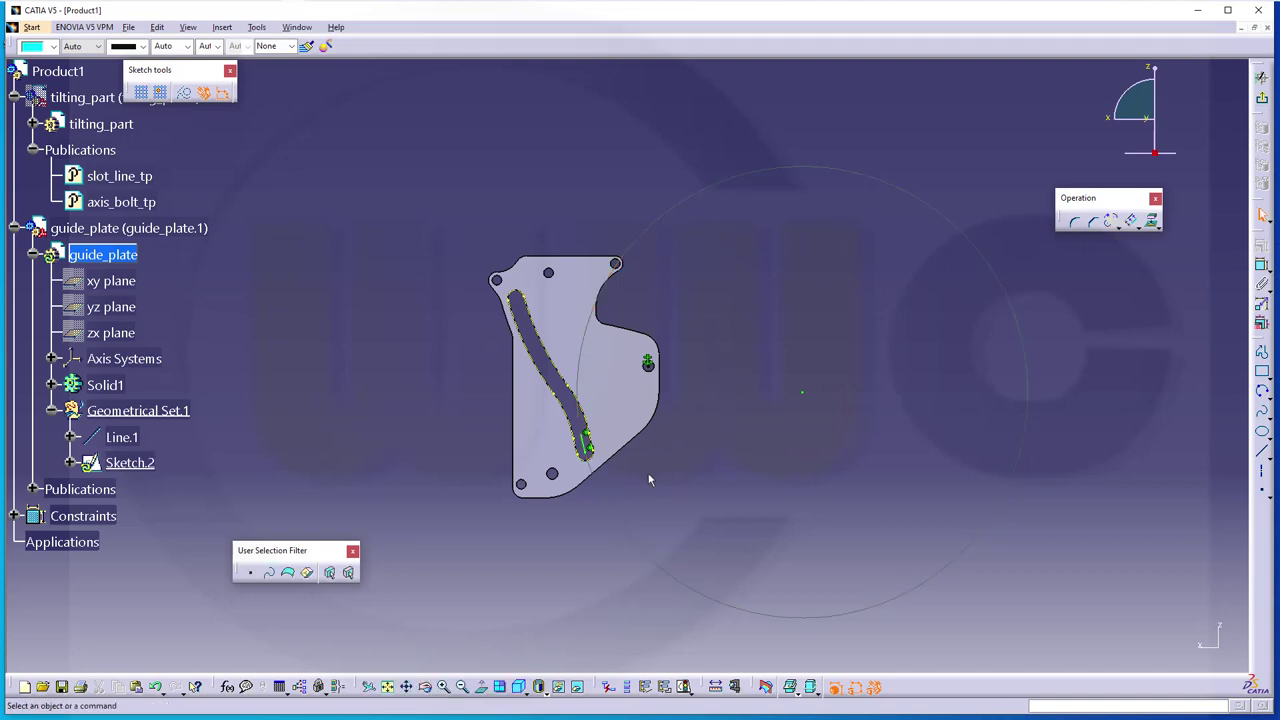
# Step: Draw a second three-point arc from the short arc's upper end along the middle of the slot up to its bend
pyautogui.moveTo(658, 490); pyautogui.dragTo(737, 317, button='middle')
pyautogui.click(737, 317)
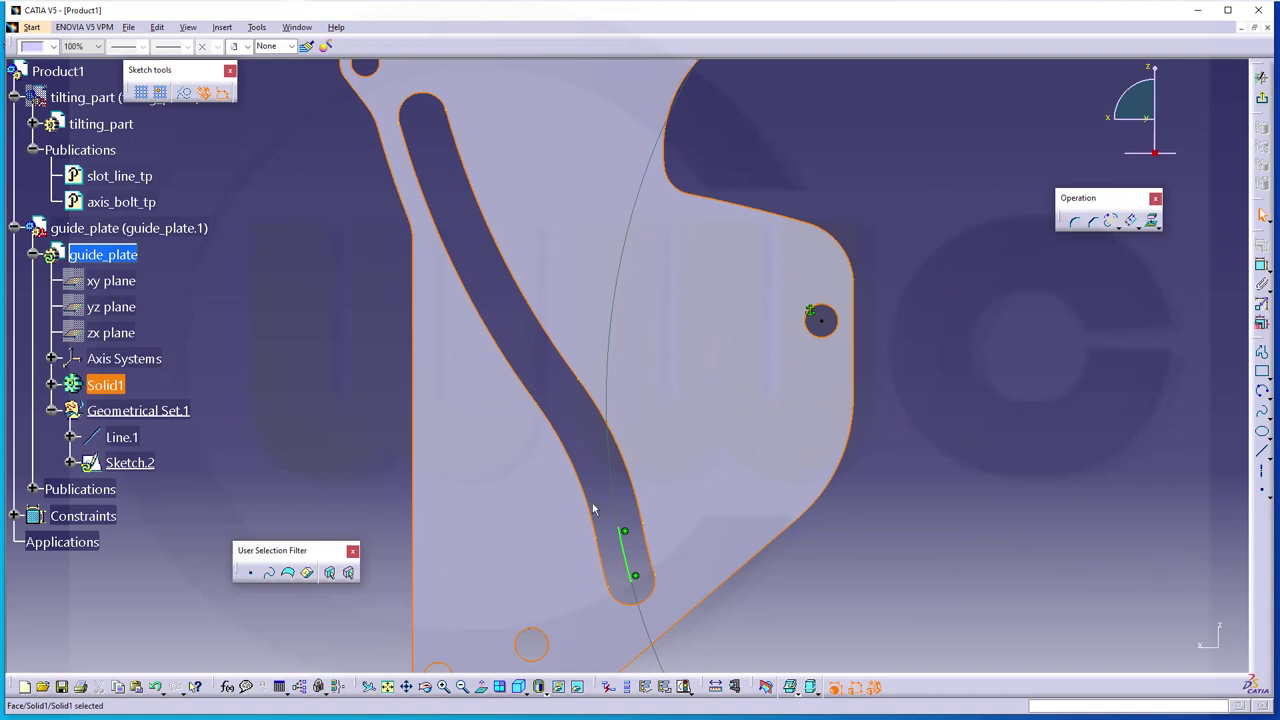
pyautogui.click(555, 399)
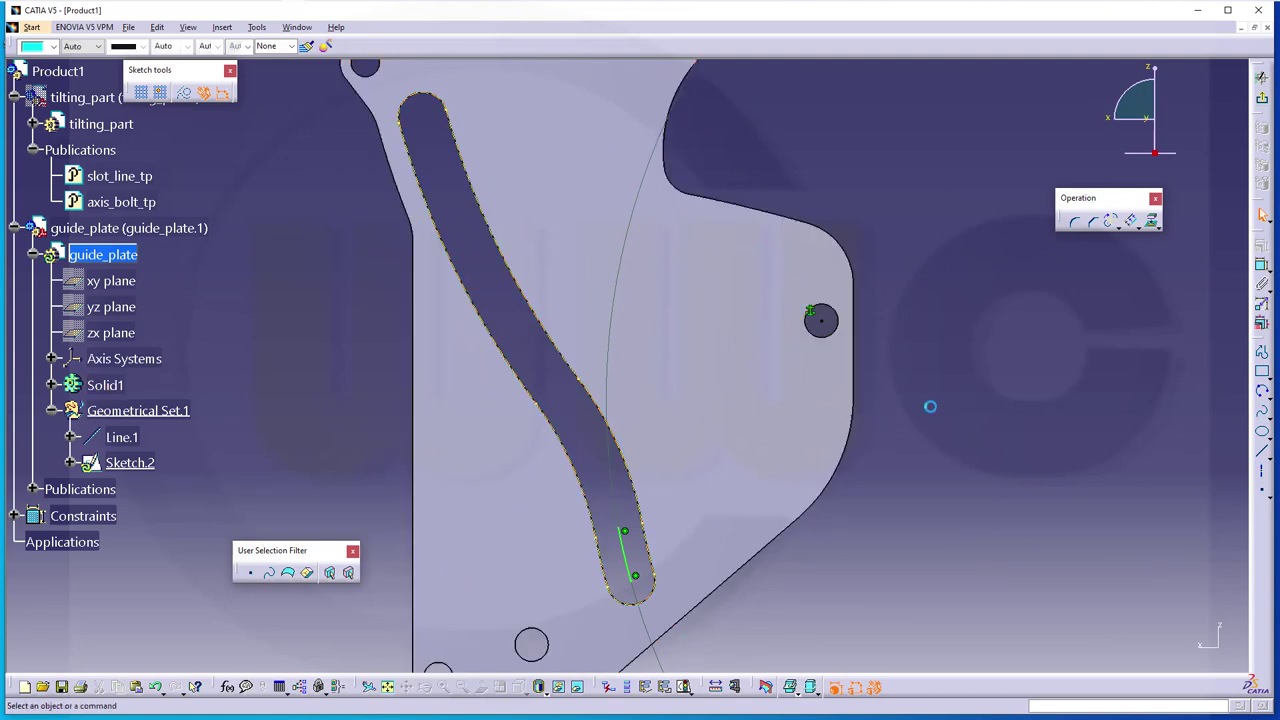
pyautogui.click(1261, 391)
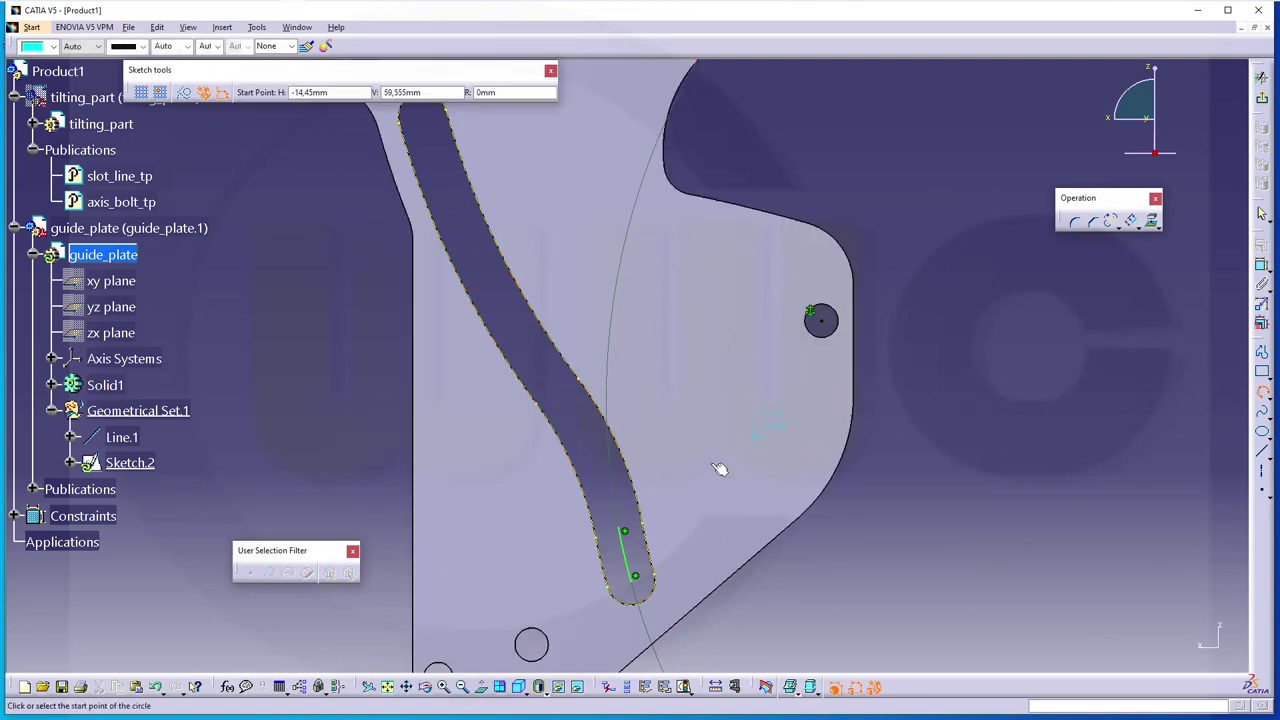
pyautogui.click(623, 530)
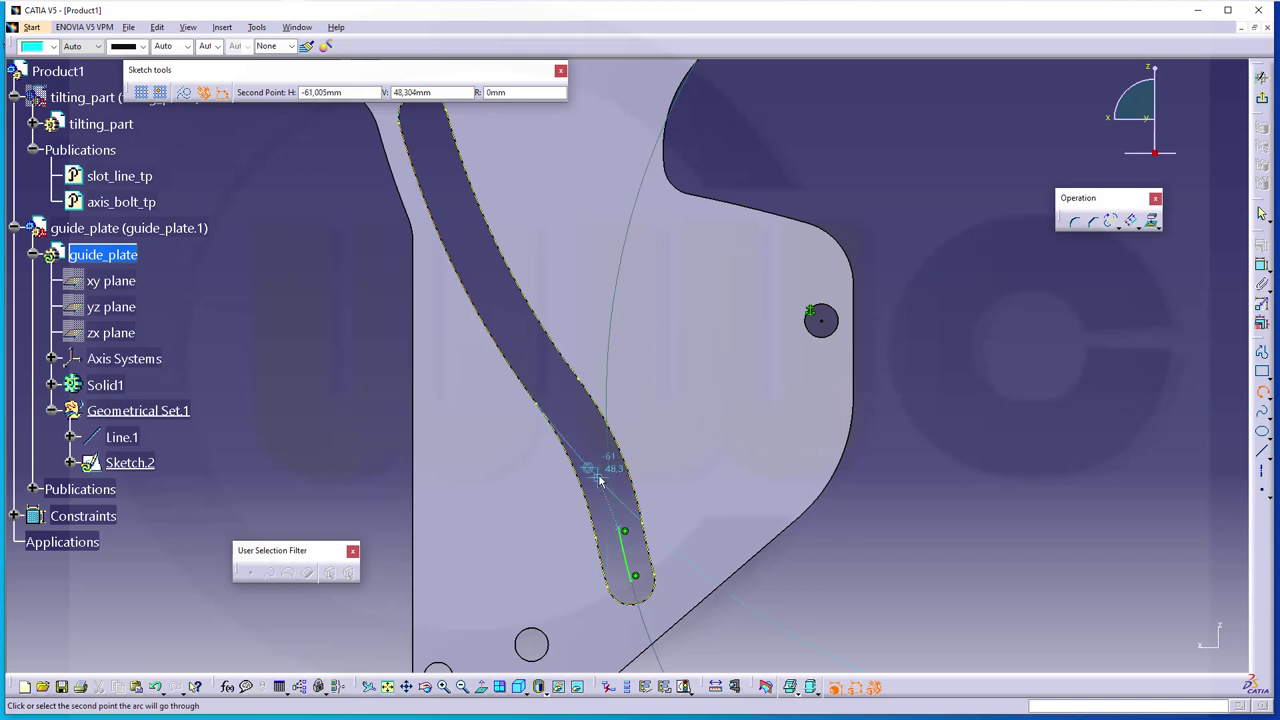
pyautogui.click(598, 464)
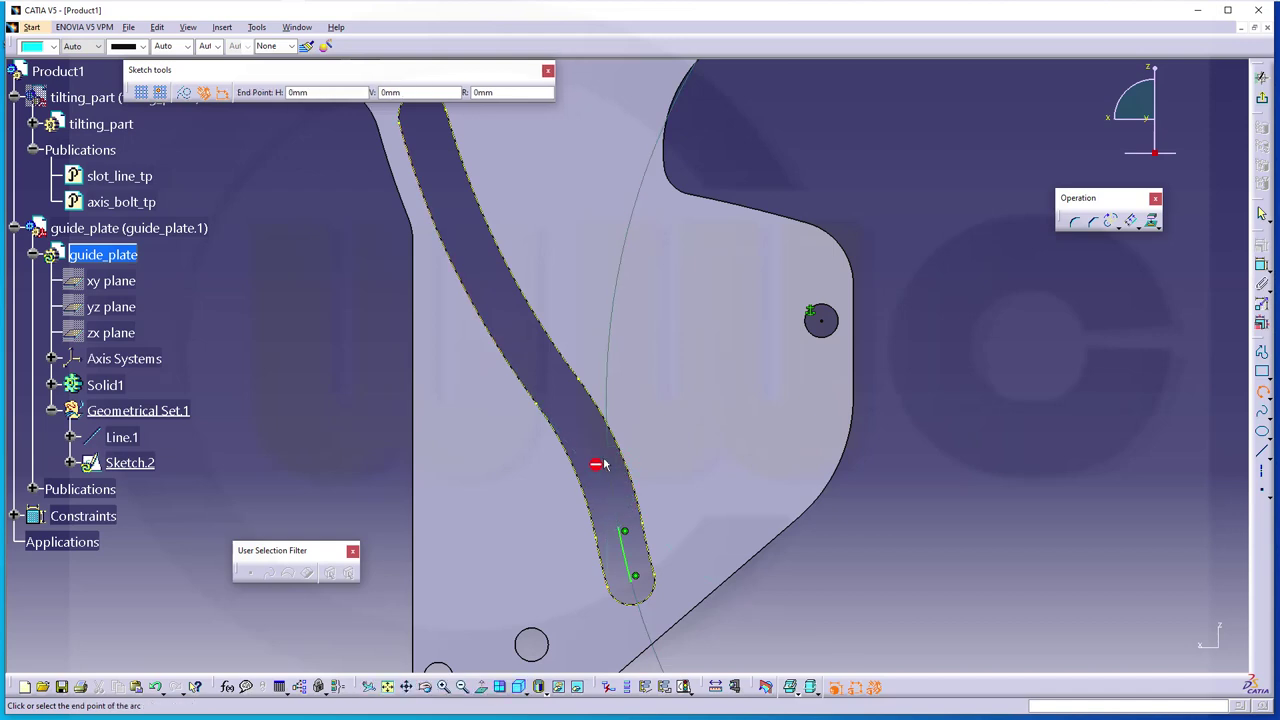
pyautogui.click(557, 392)
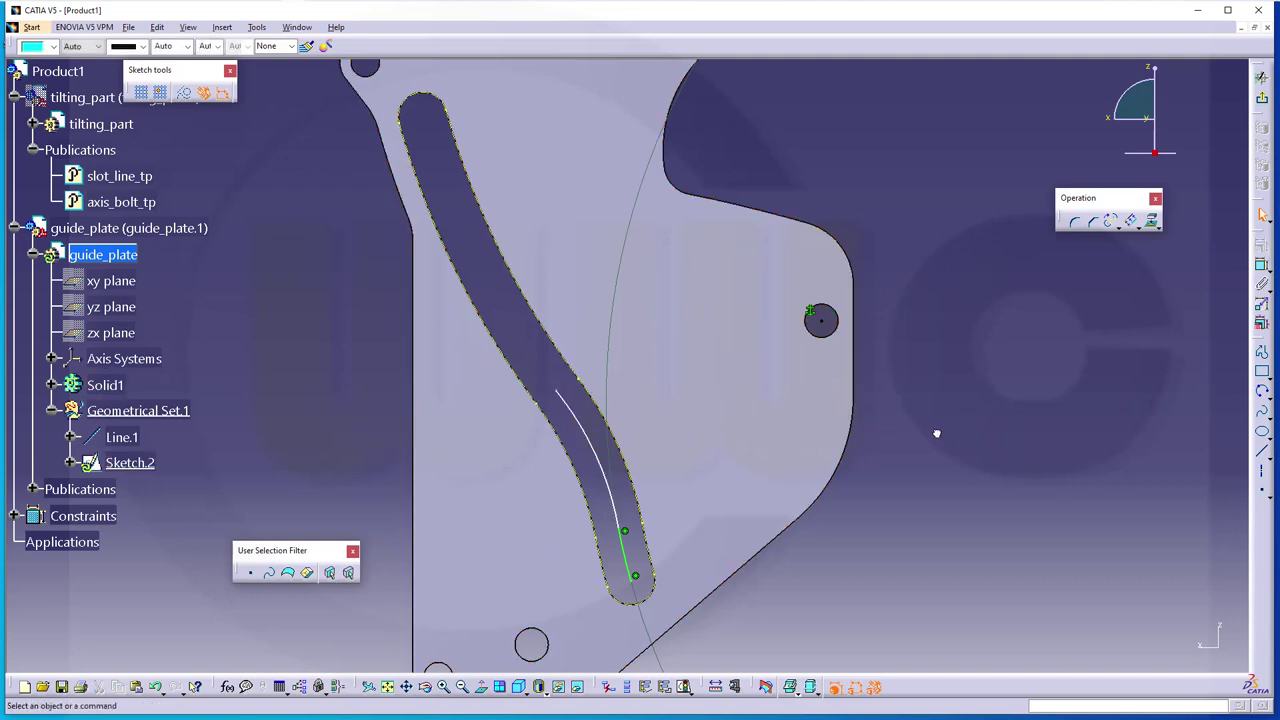
# Step: Constrain the second arc to be tangent to the short arc at the slot's lower end
pyautogui.click(1262, 266)
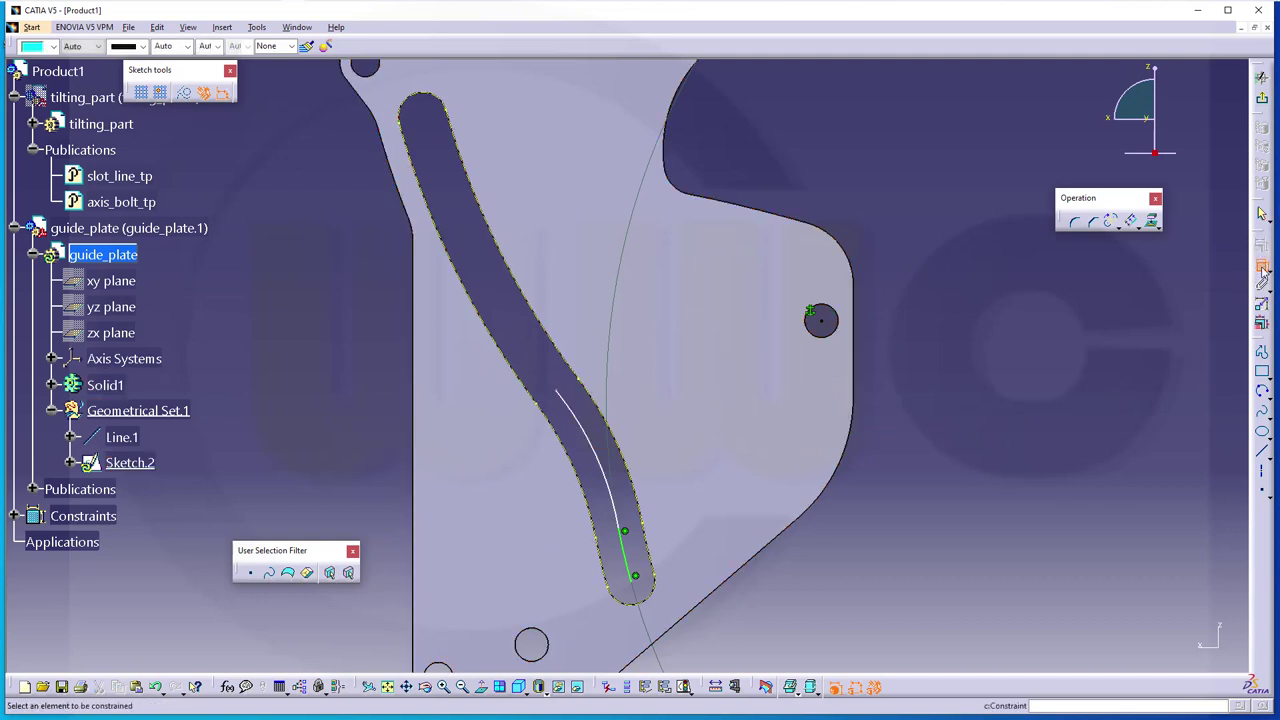
pyautogui.click(619, 523)
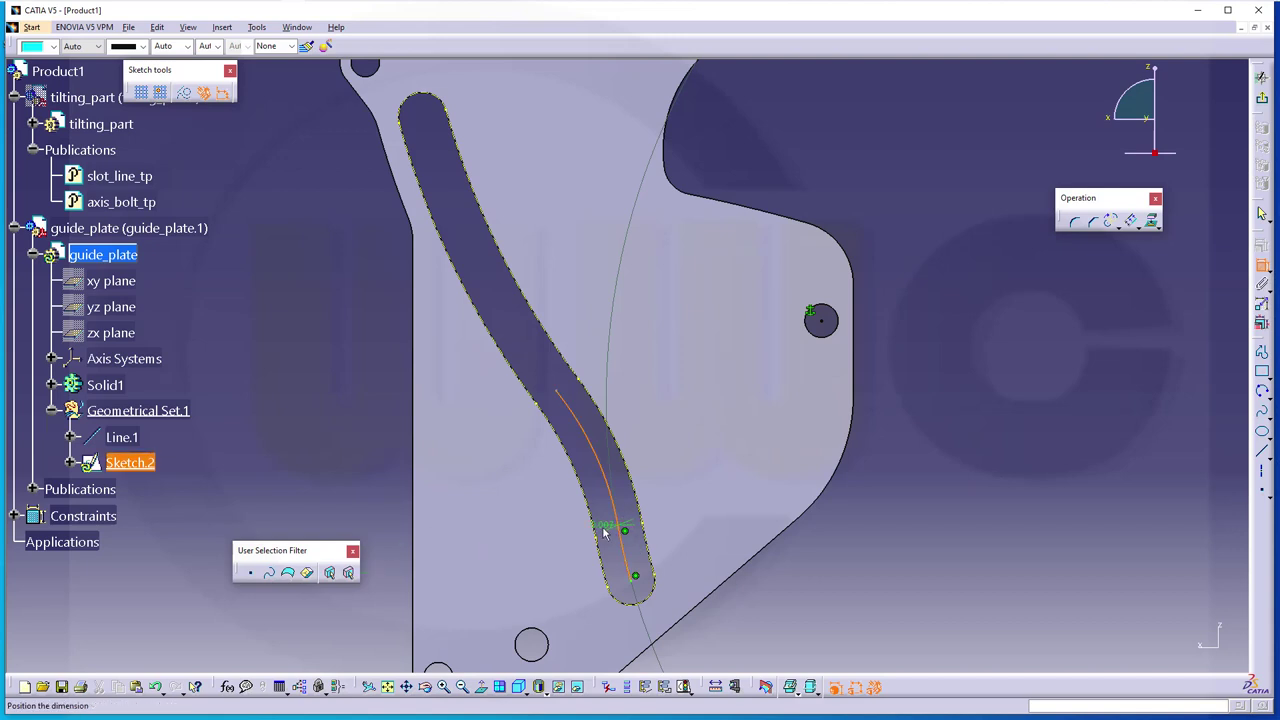
pyautogui.rightClick(611, 525)
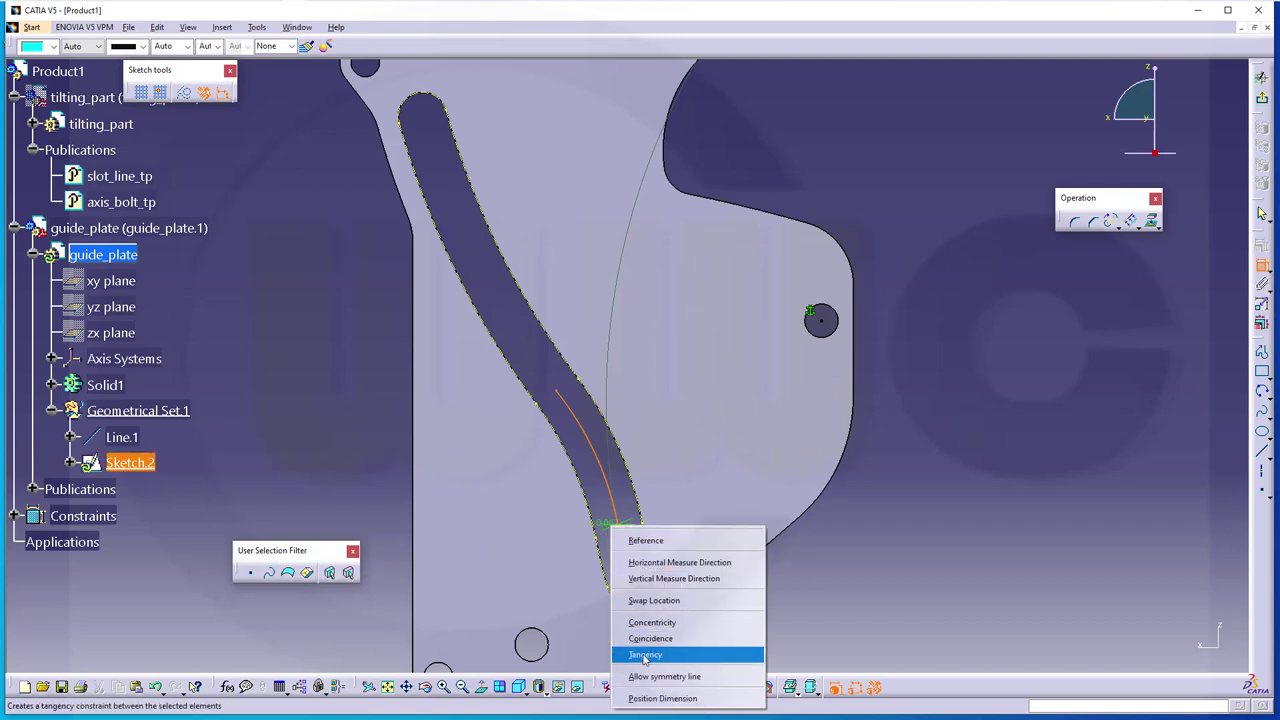
pyautogui.click(644, 654)
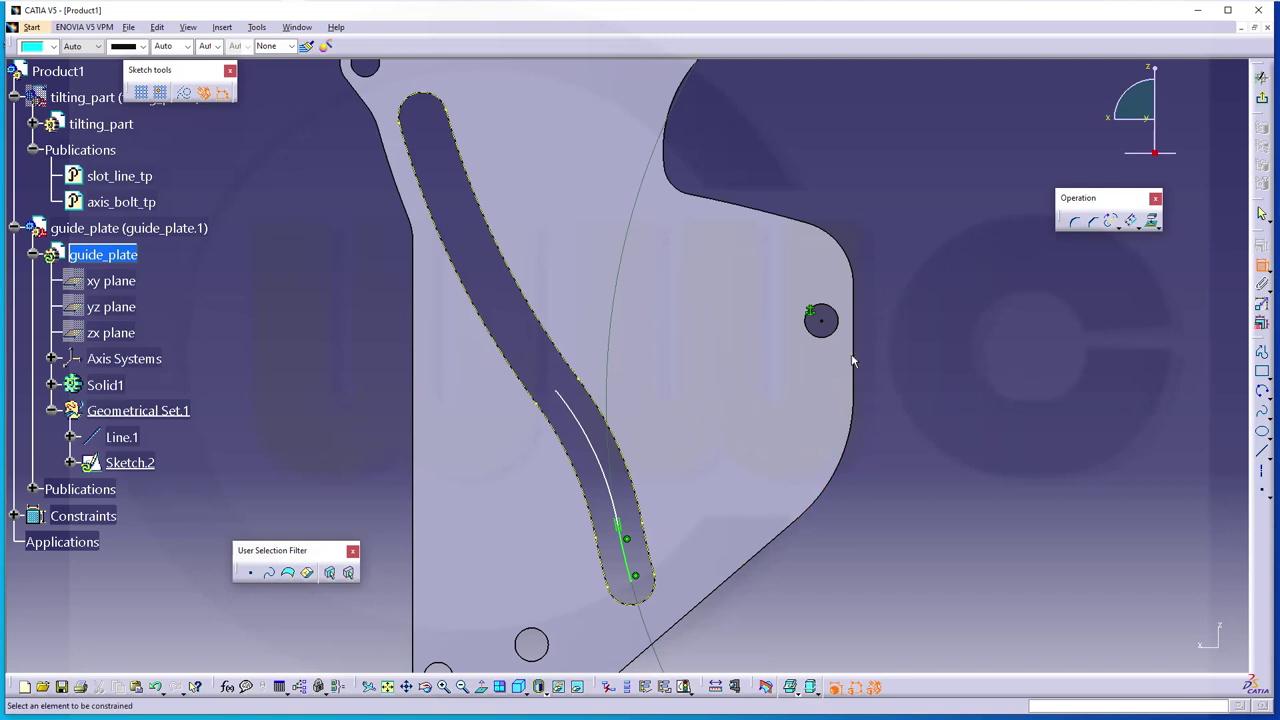
# Step: Constrain the second arc to be concentric with the adjacent projected side edge of the slot
pyautogui.click(602, 480)
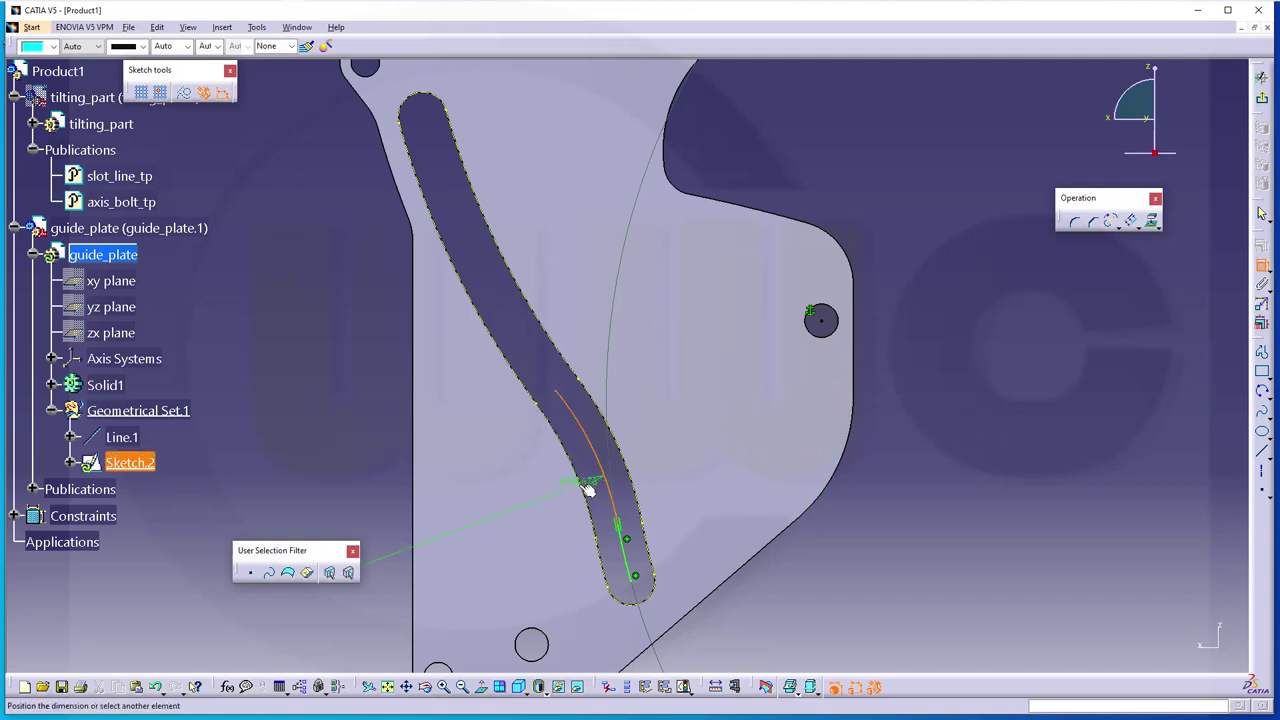
pyautogui.rightClick(586, 488)
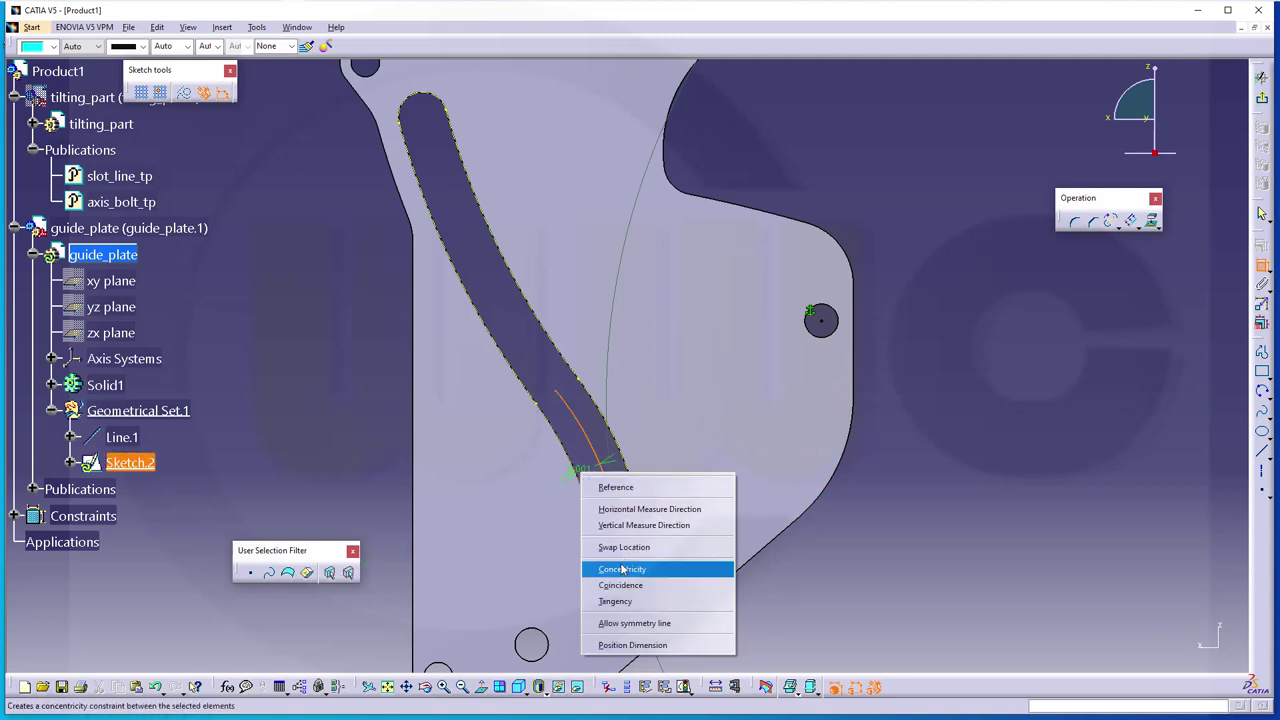
pyautogui.click(624, 571)
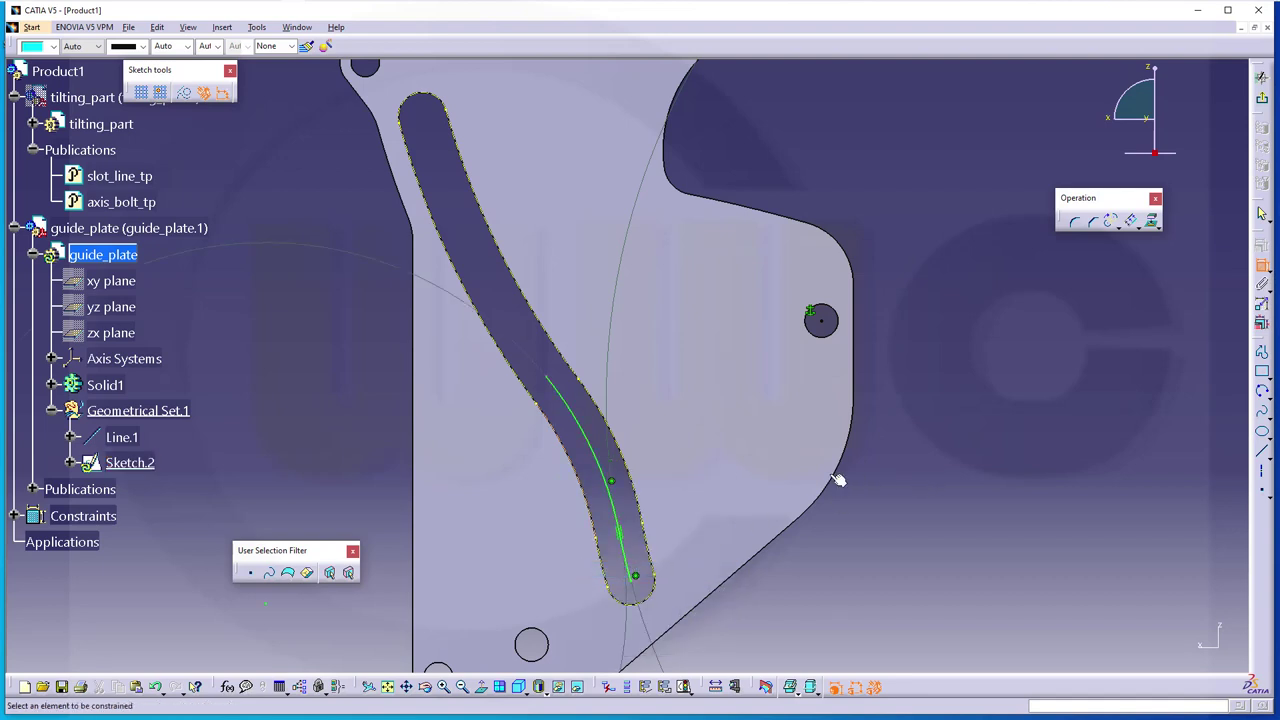
# Step: Move the second arc's upper end point slightly back along the slot to the bend
pyautogui.click(551, 381)
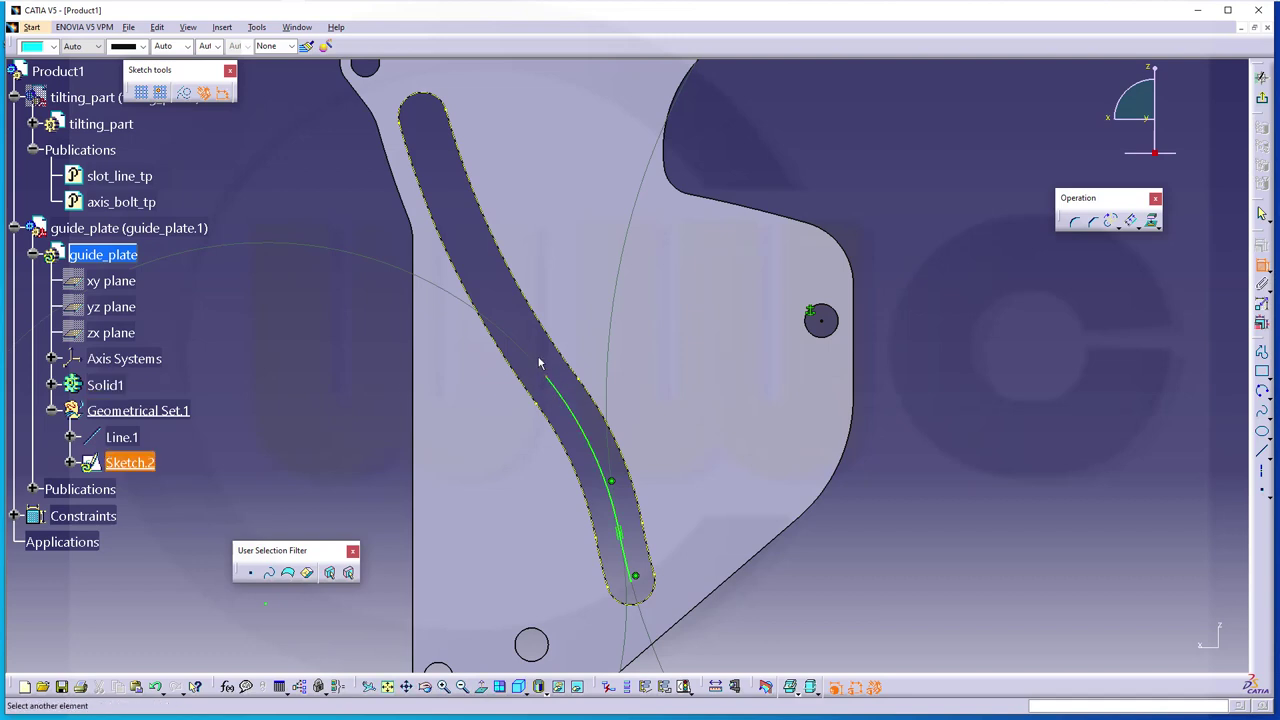
pyautogui.click(555, 385)
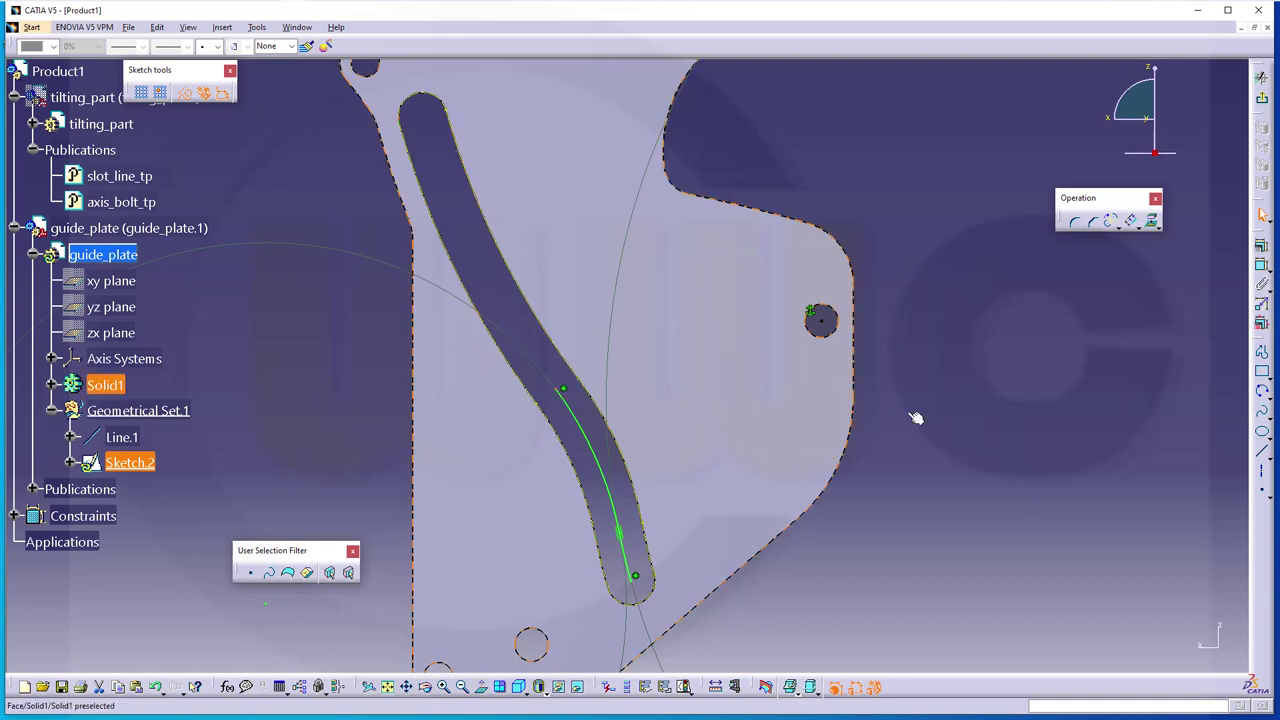
pyautogui.click(1045, 373)
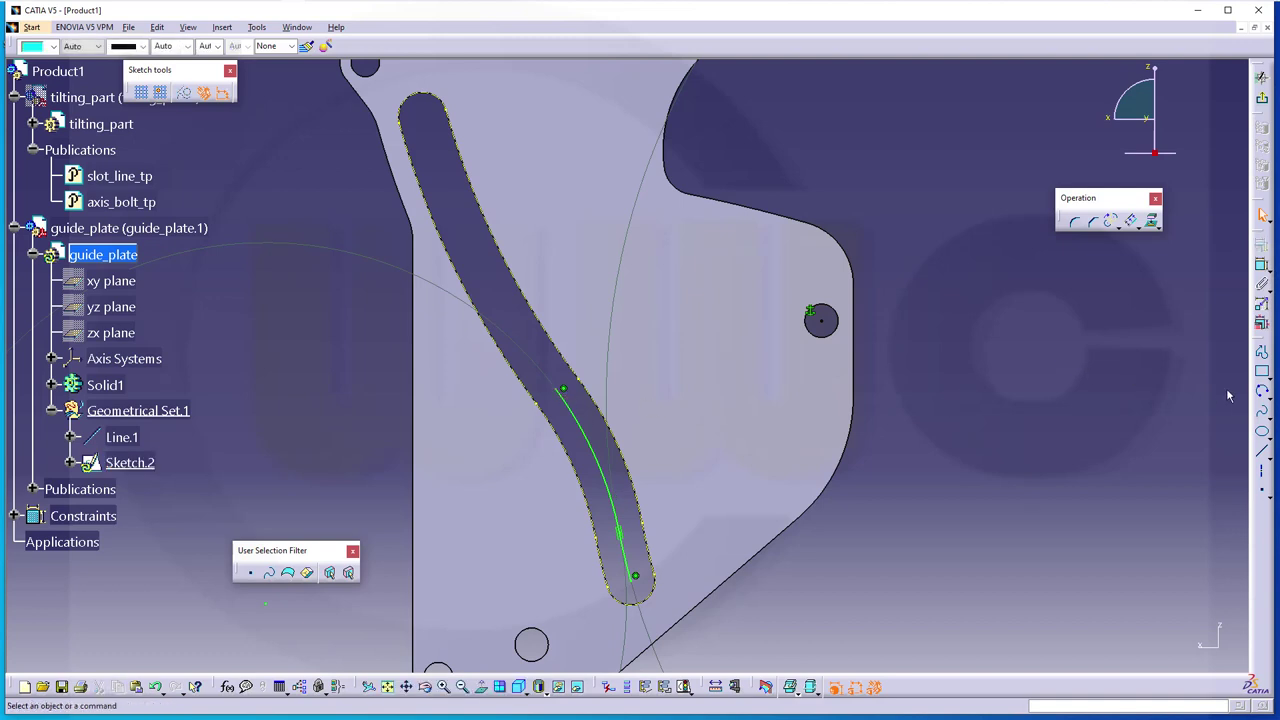
# Step: Draw a third three-point arc from the second arc's upper end along the slot's middle to its upper rounded end
pyautogui.click(1262, 391)
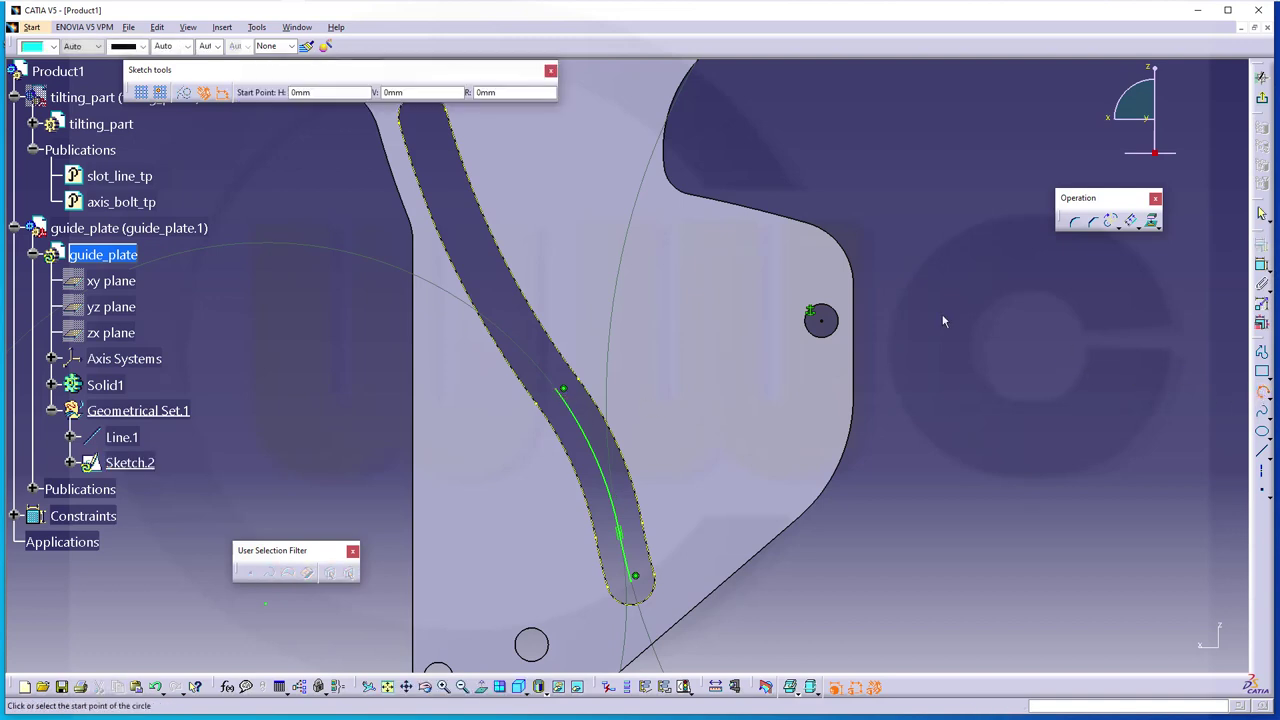
pyautogui.click(563, 388)
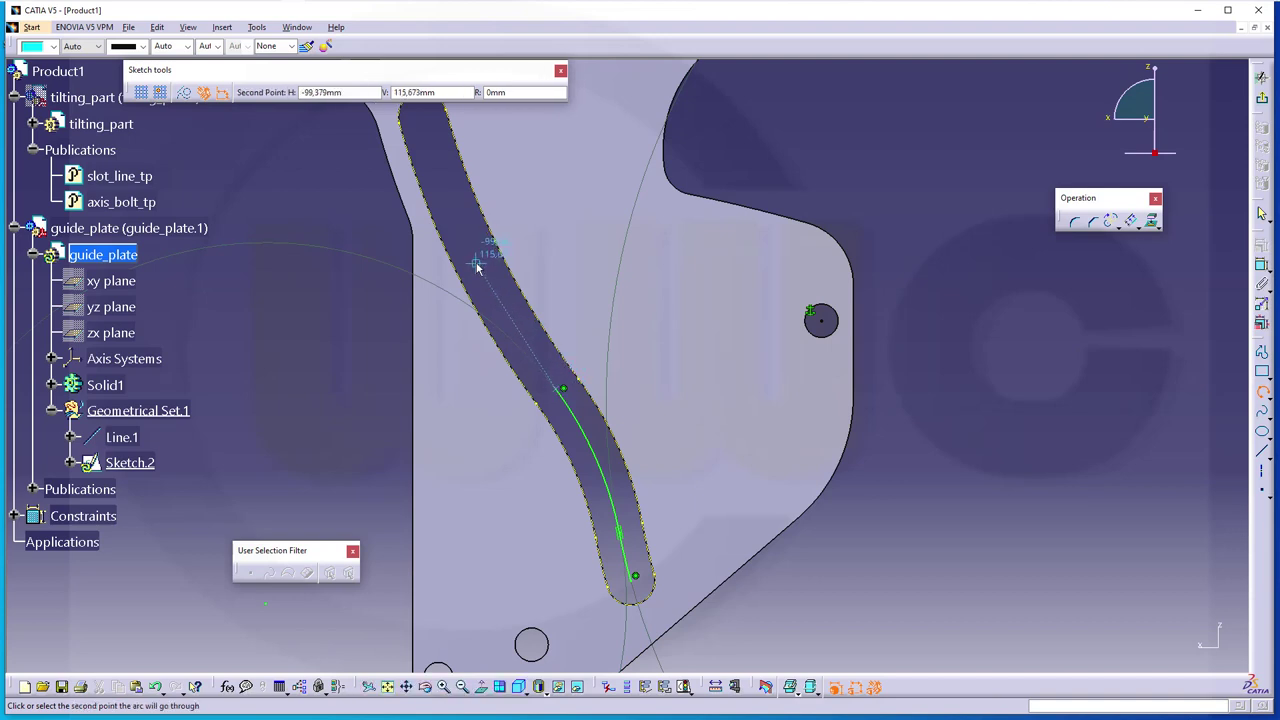
pyautogui.click(476, 264)
pyautogui.moveTo(476, 264); pyautogui.dragTo(510, 378, button='middle')
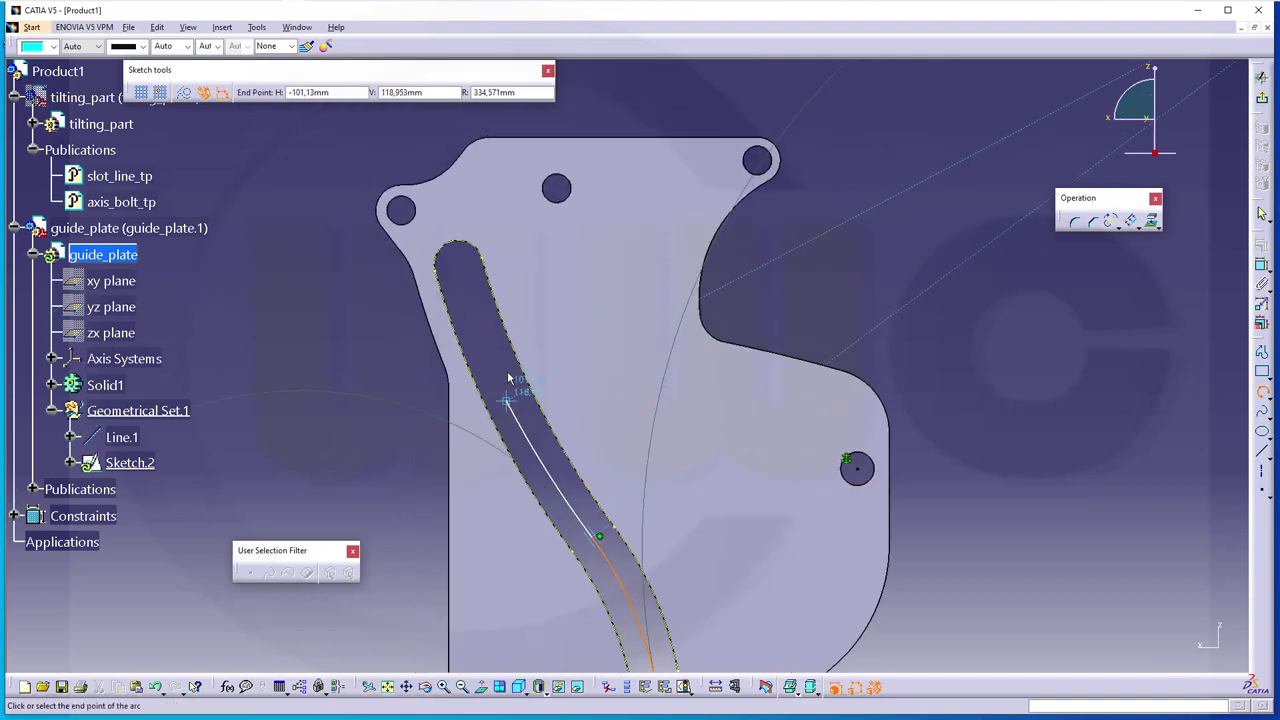
pyautogui.click(458, 264)
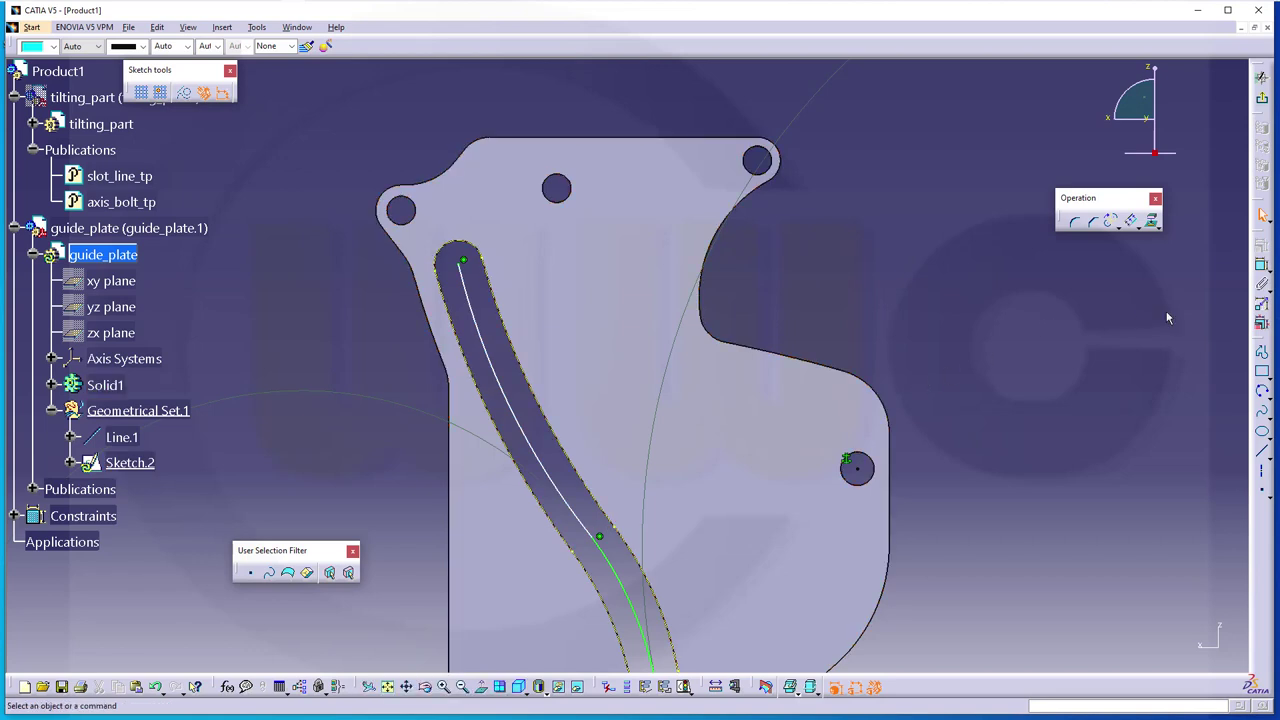
# Step: Constrain the third arc to be tangent to the second arc at the slot's bend
pyautogui.click(1260, 266)
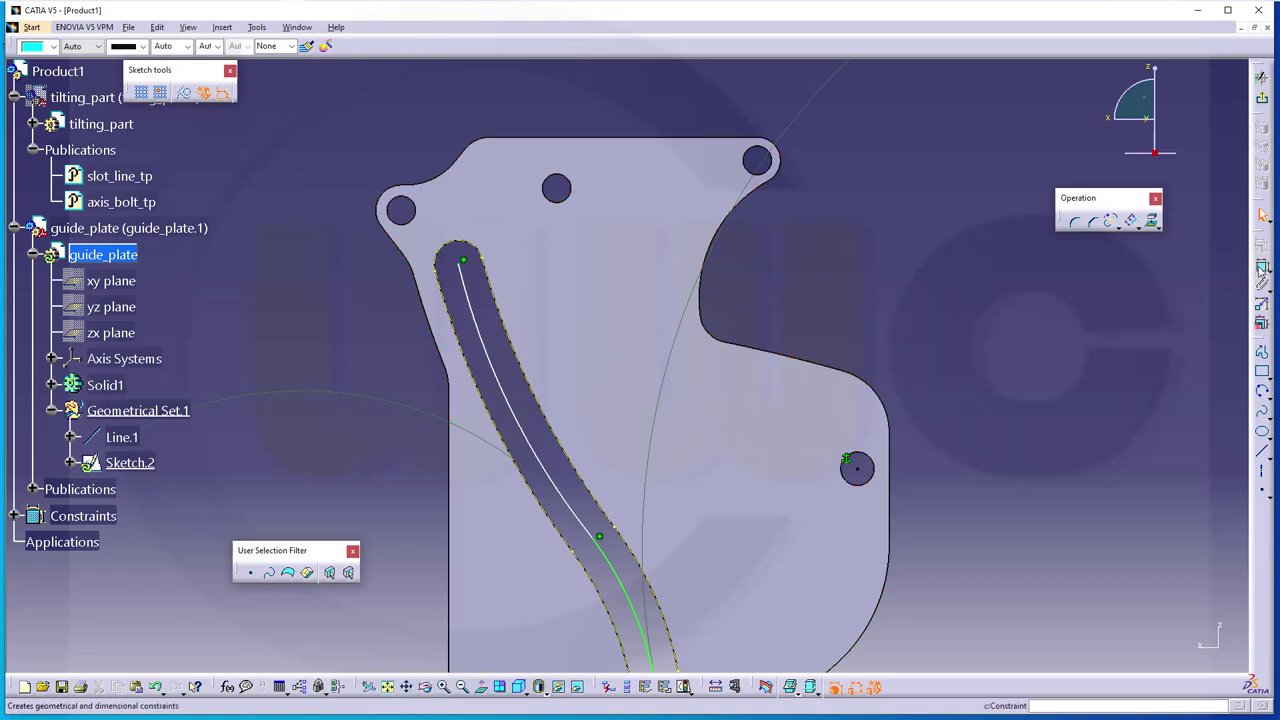
pyautogui.click(587, 525)
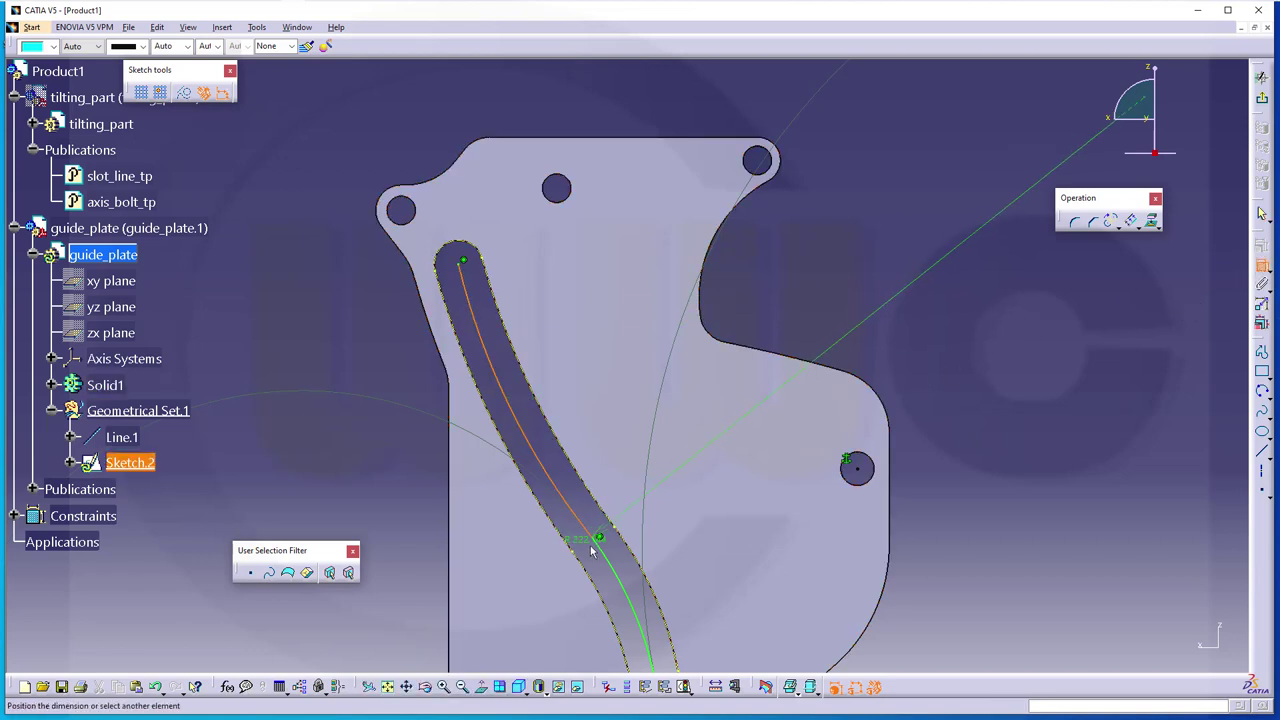
pyautogui.rightClick(628, 500)
pyautogui.click(662, 445)
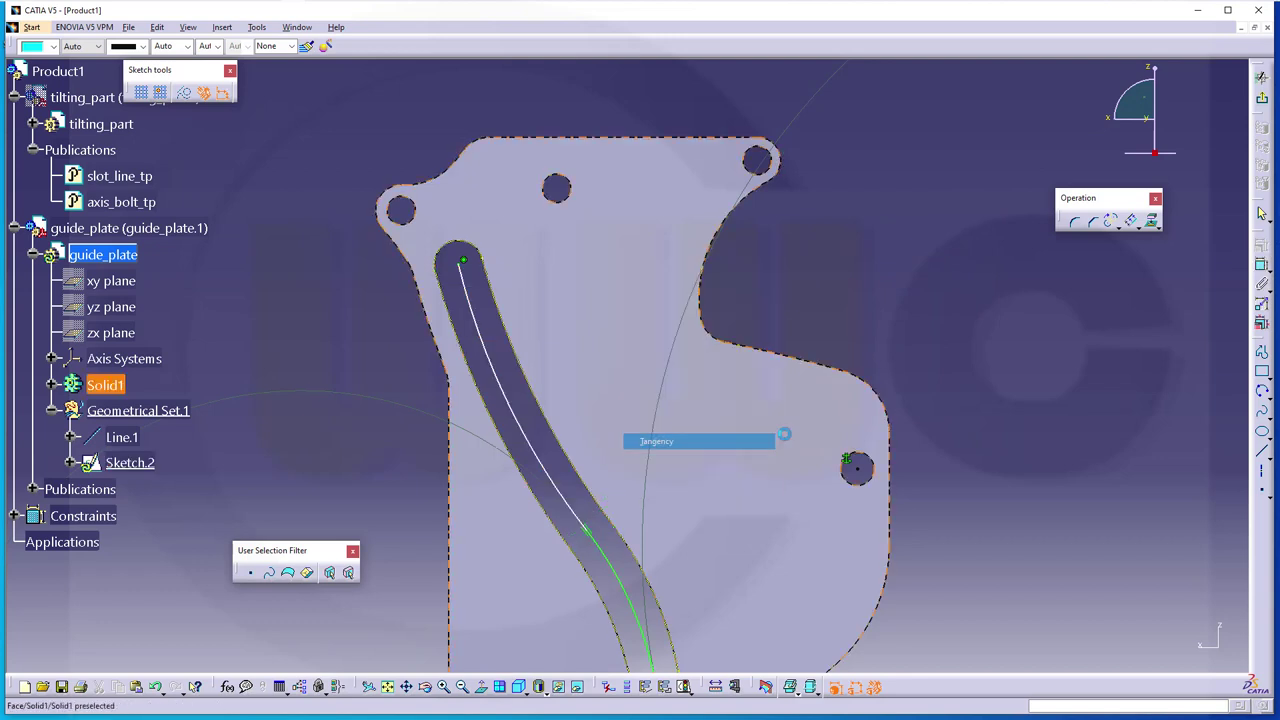
# Step: Constrain the third arc to be concentric with the projected side edge of the slot's upper section
pyautogui.click(1262, 265)
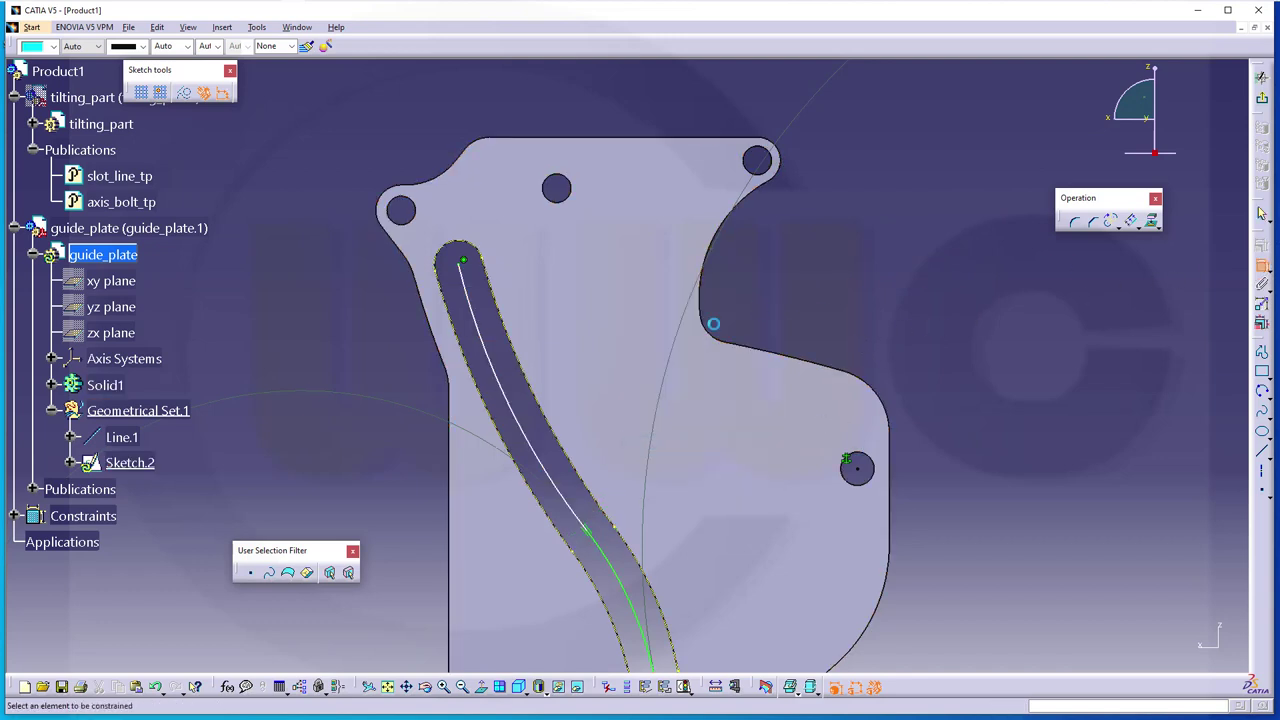
pyautogui.click(504, 432)
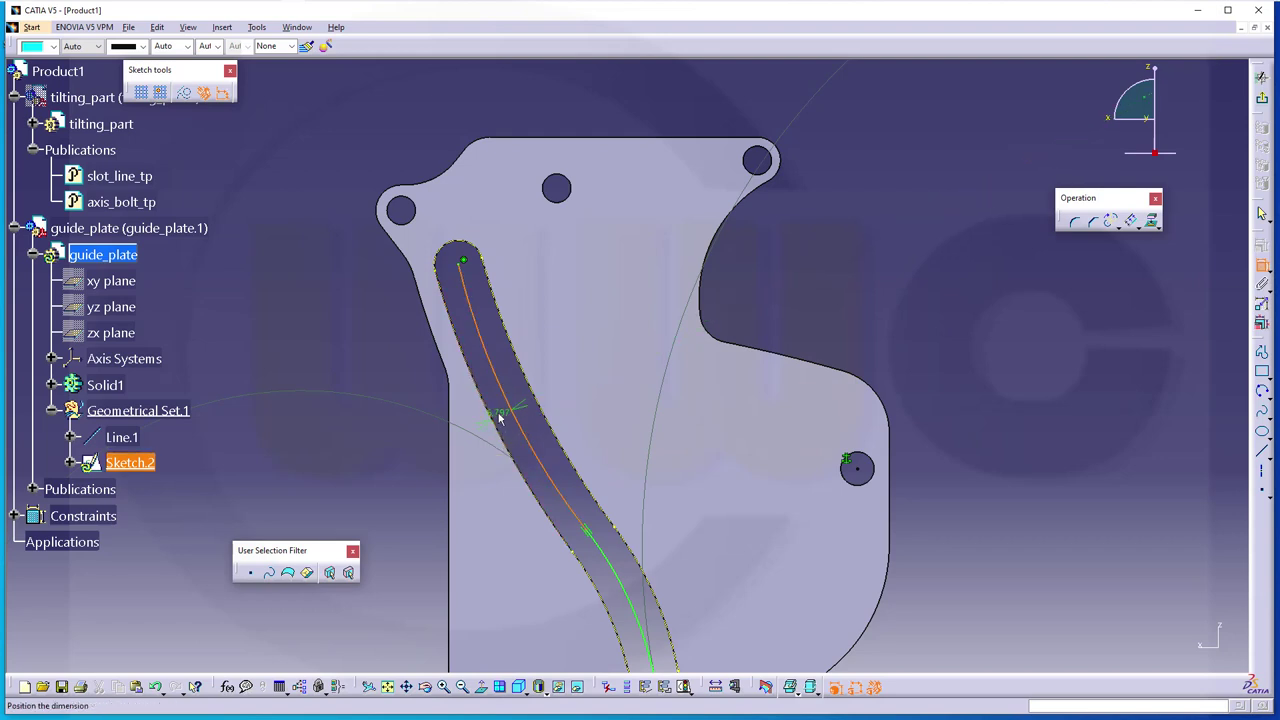
pyautogui.rightClick(502, 416)
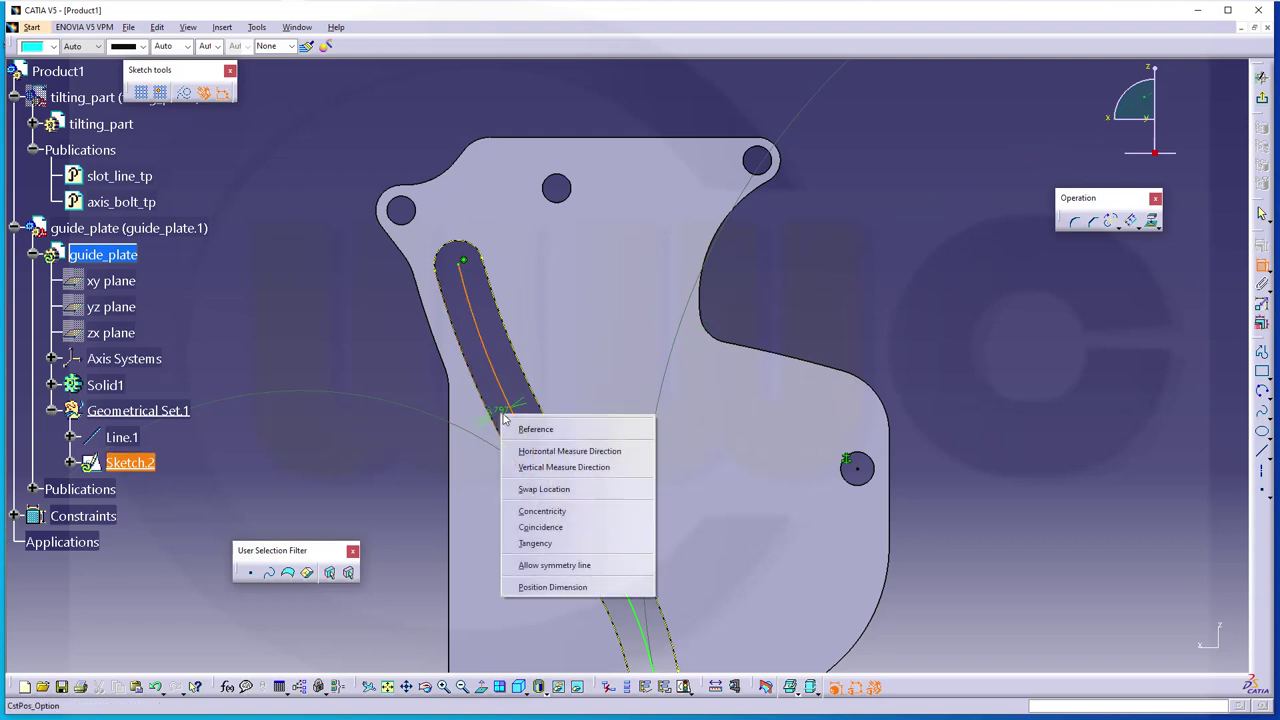
pyautogui.click(549, 511)
# Step: Create an output profile from the three connected centre arcs in Wire (Automatic Propagation) mode and exit the sketch
pyautogui.moveTo(977, 492); pyautogui.dragTo(980, 391, button='middle')
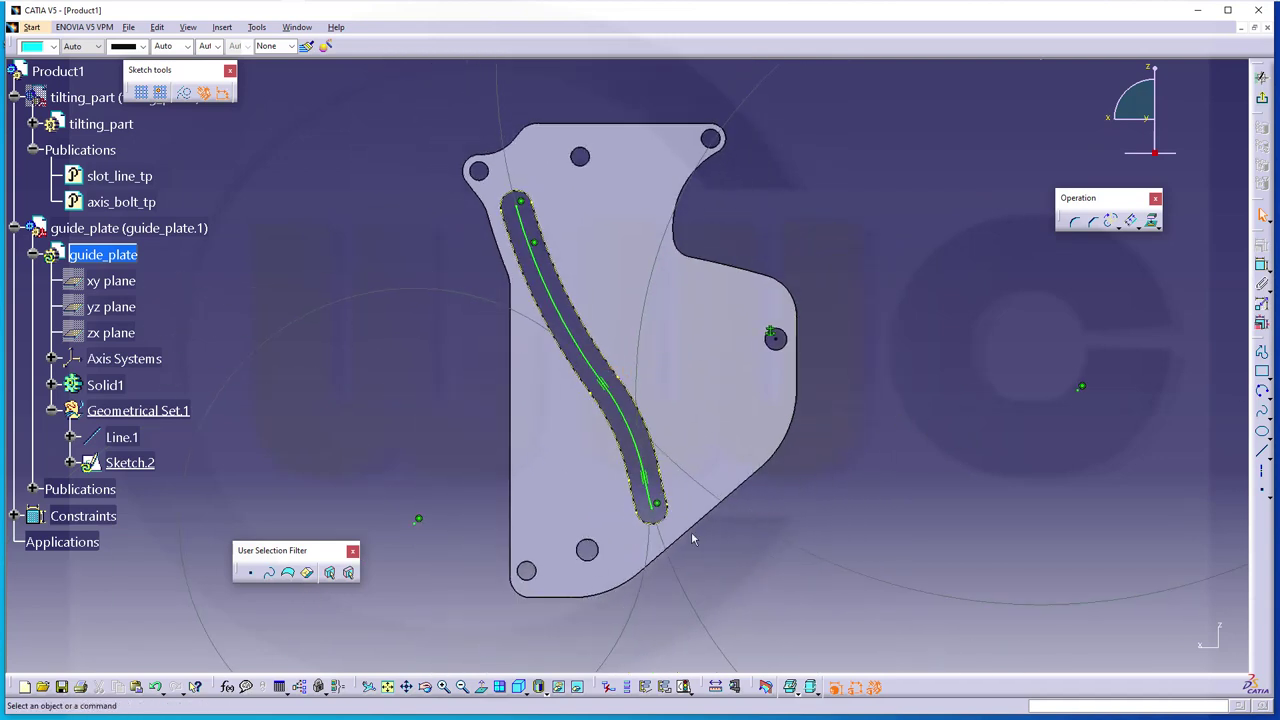
pyautogui.keyDown('ctrl'); pyautogui.moveTo(856, 376); pyautogui.dragTo(857, 417, button='middle'); pyautogui.keyUp('ctrl')
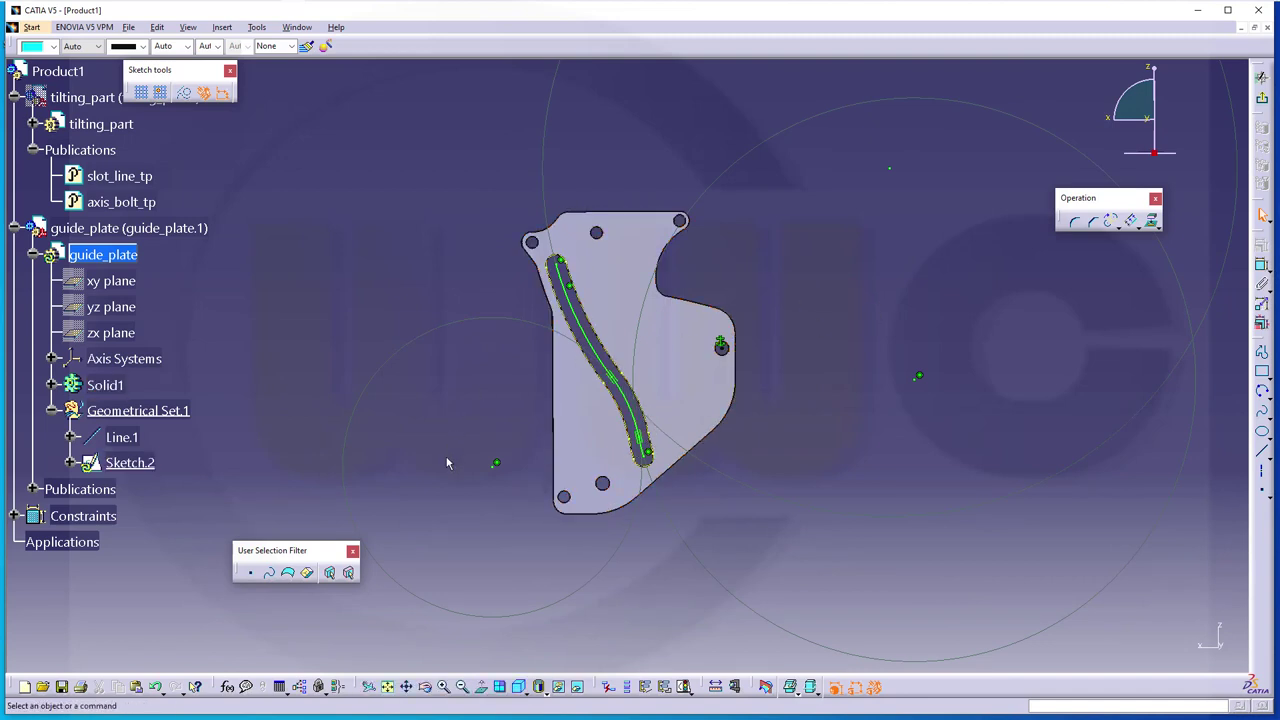
pyautogui.click(665, 689)
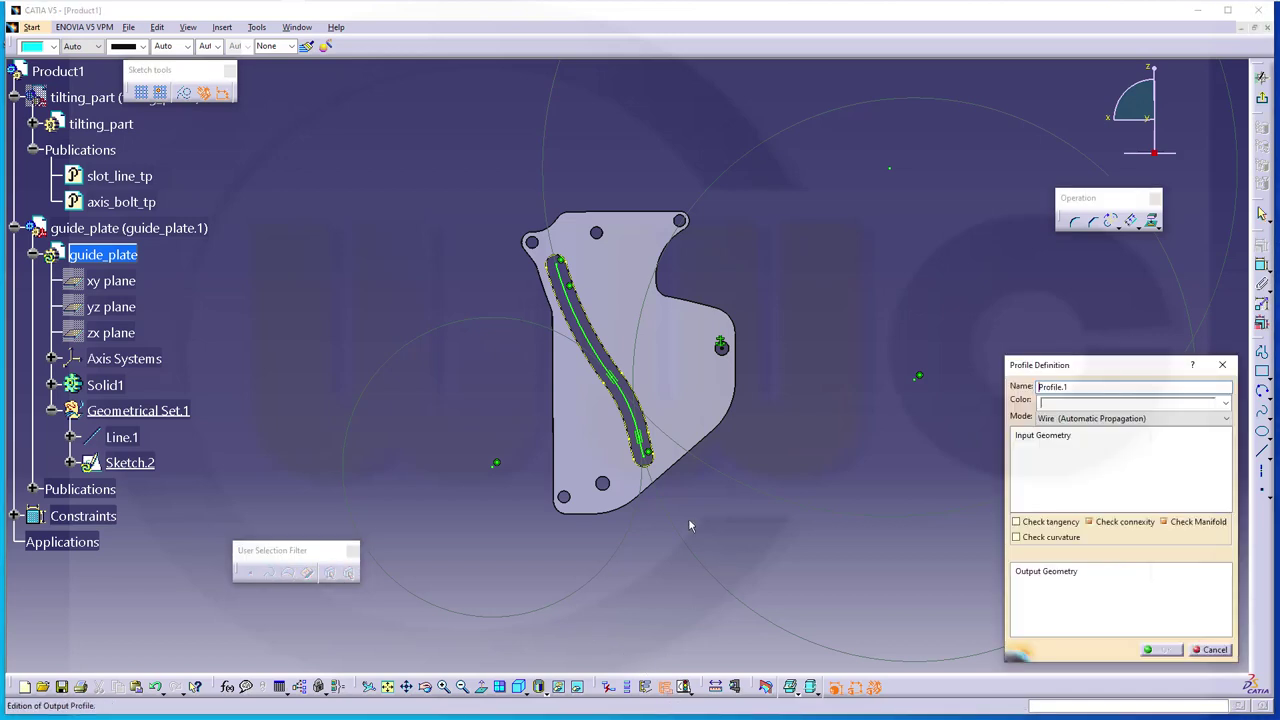
pyautogui.click(648, 456)
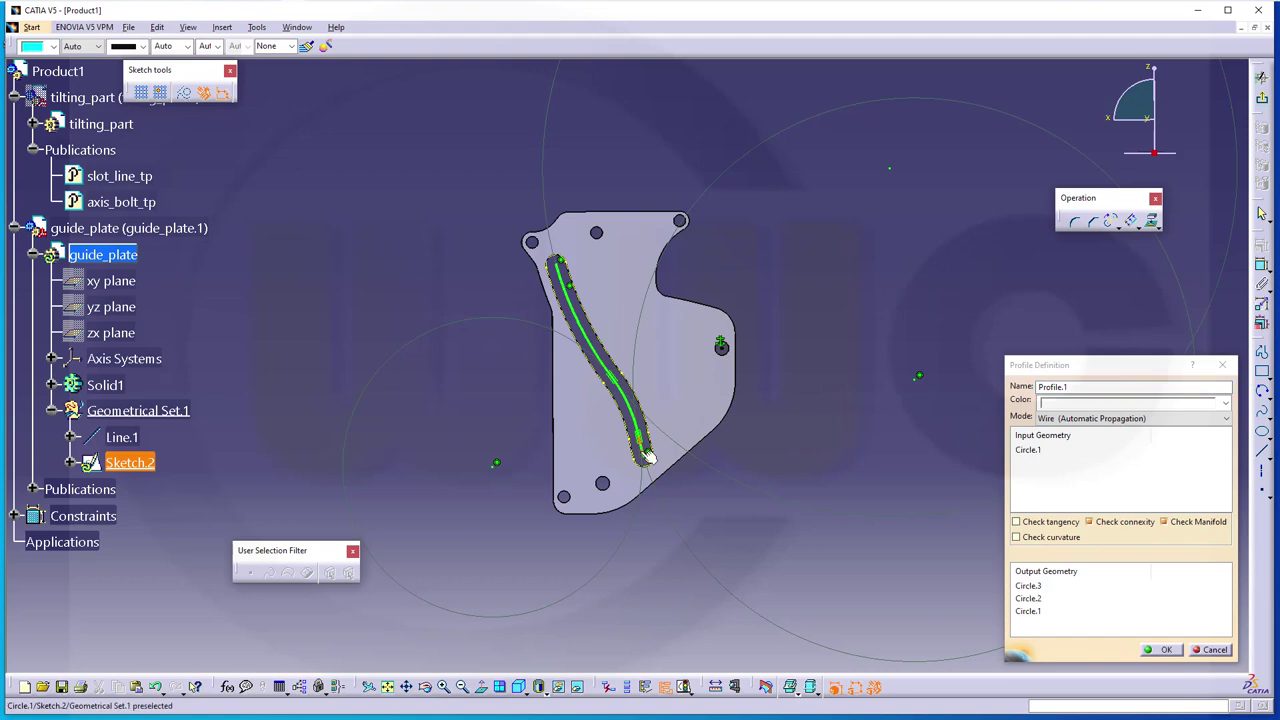
pyautogui.click(1166, 650)
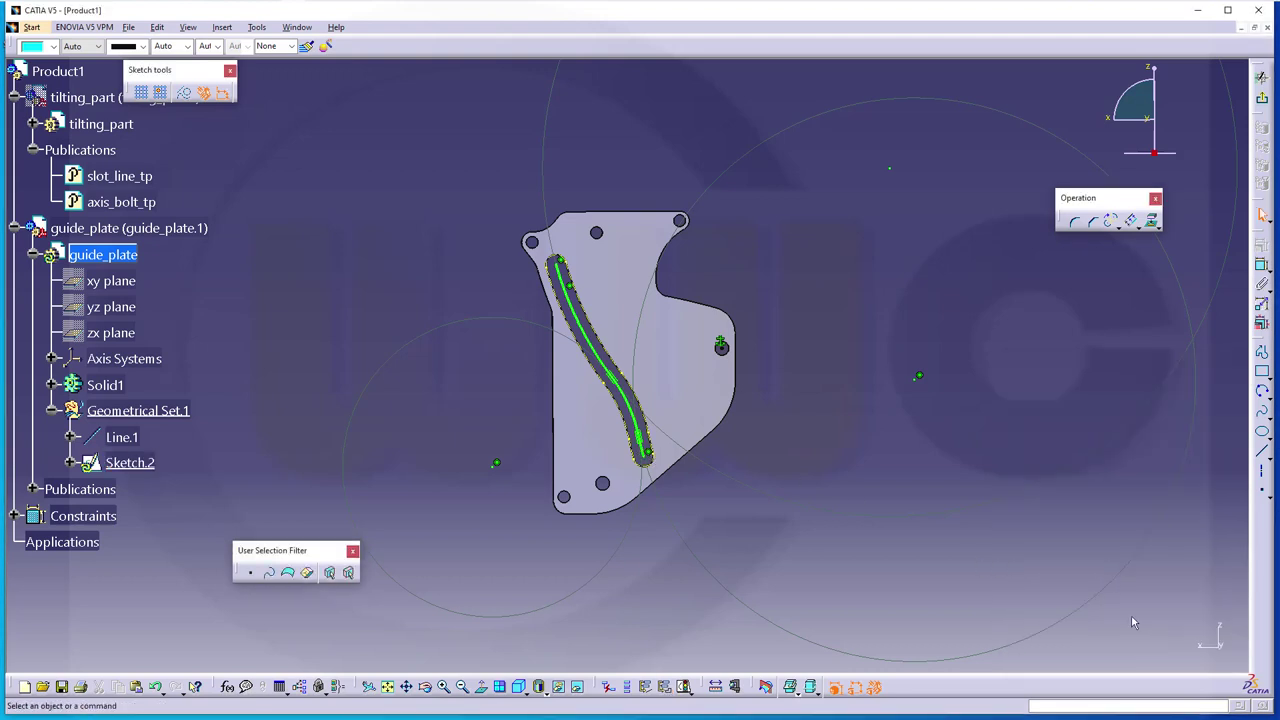
pyautogui.click(1262, 76)
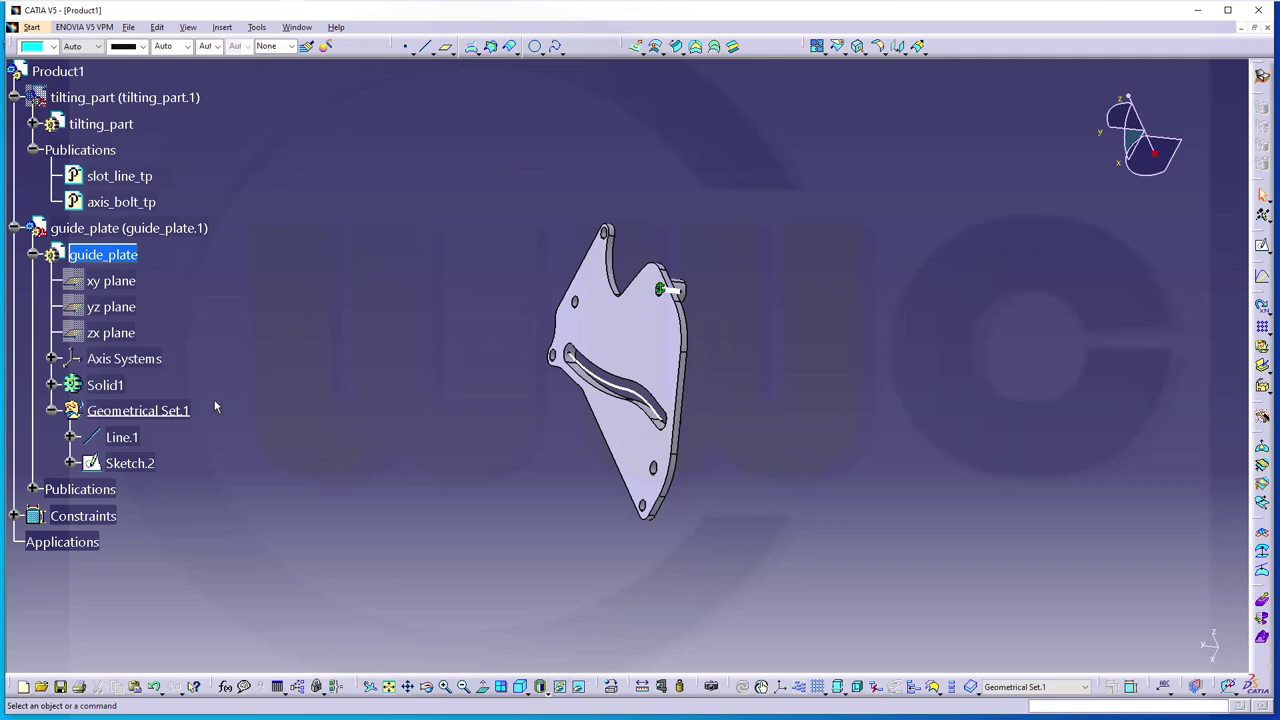
# Step: Publish the output profile of the guide plate's Sketch.2
pyautogui.click(70, 463)
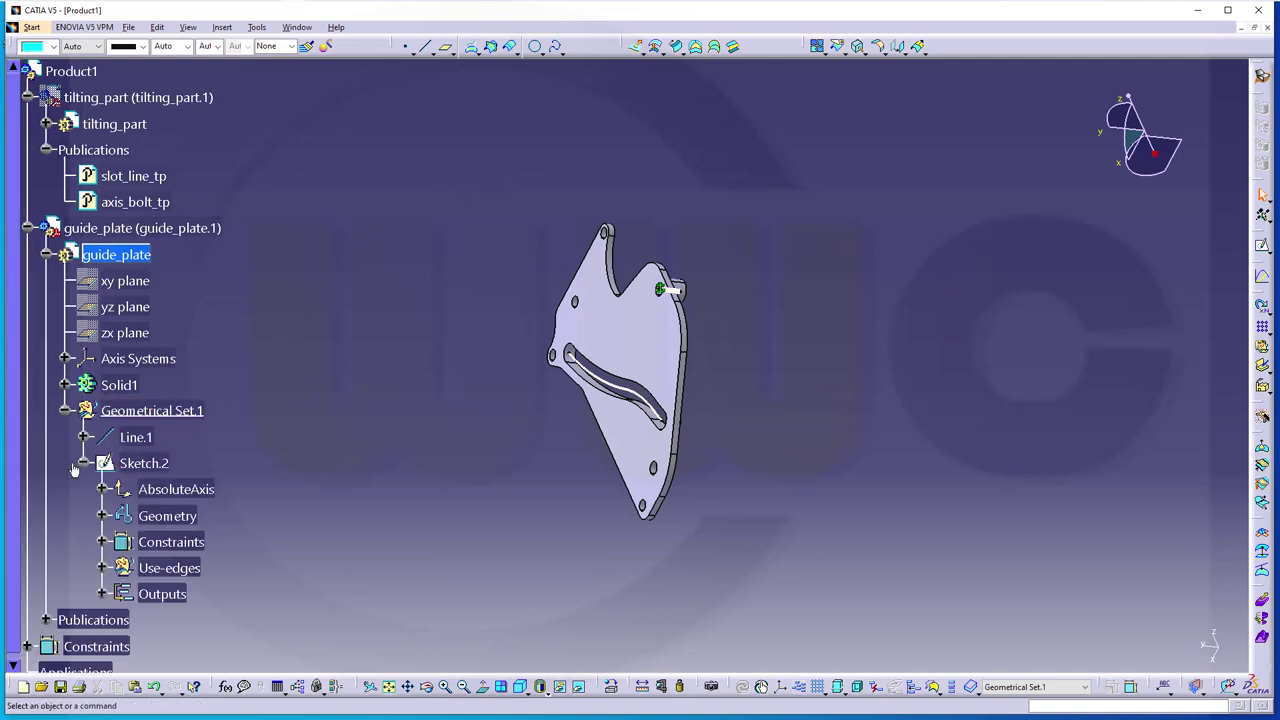
pyautogui.click(170, 596)
pyautogui.click(102, 594)
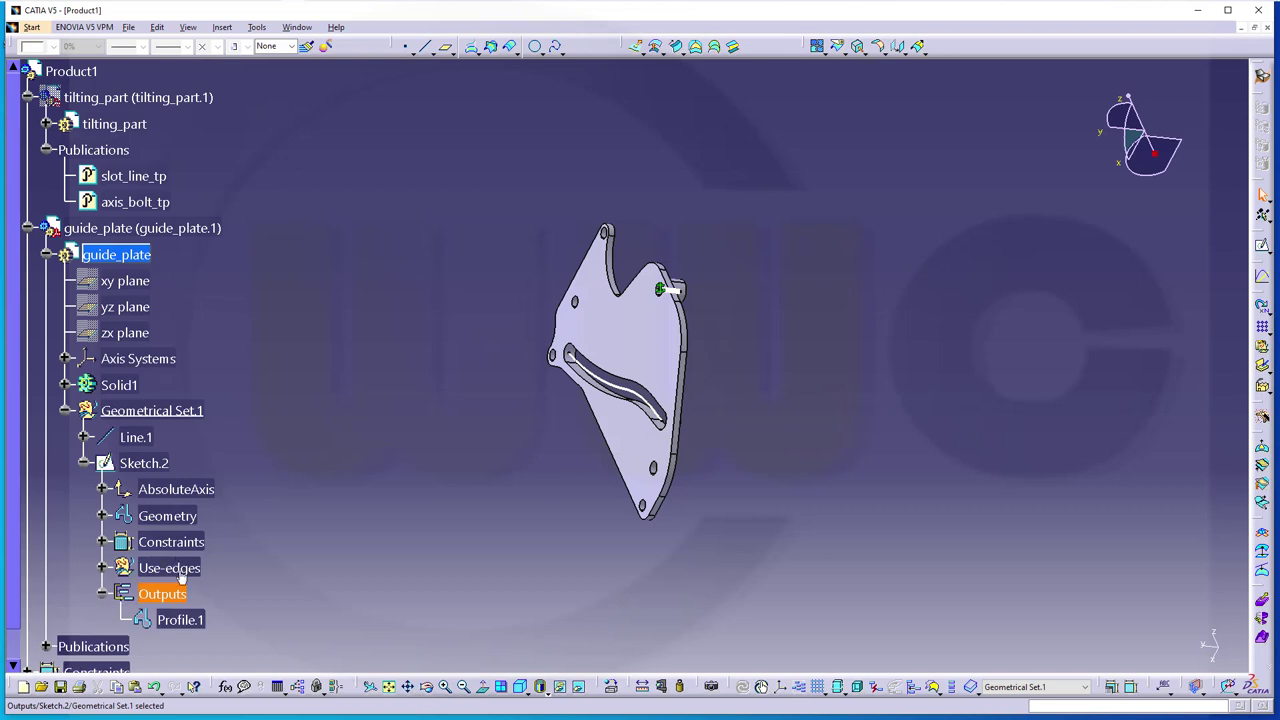
pyautogui.click(180, 620)
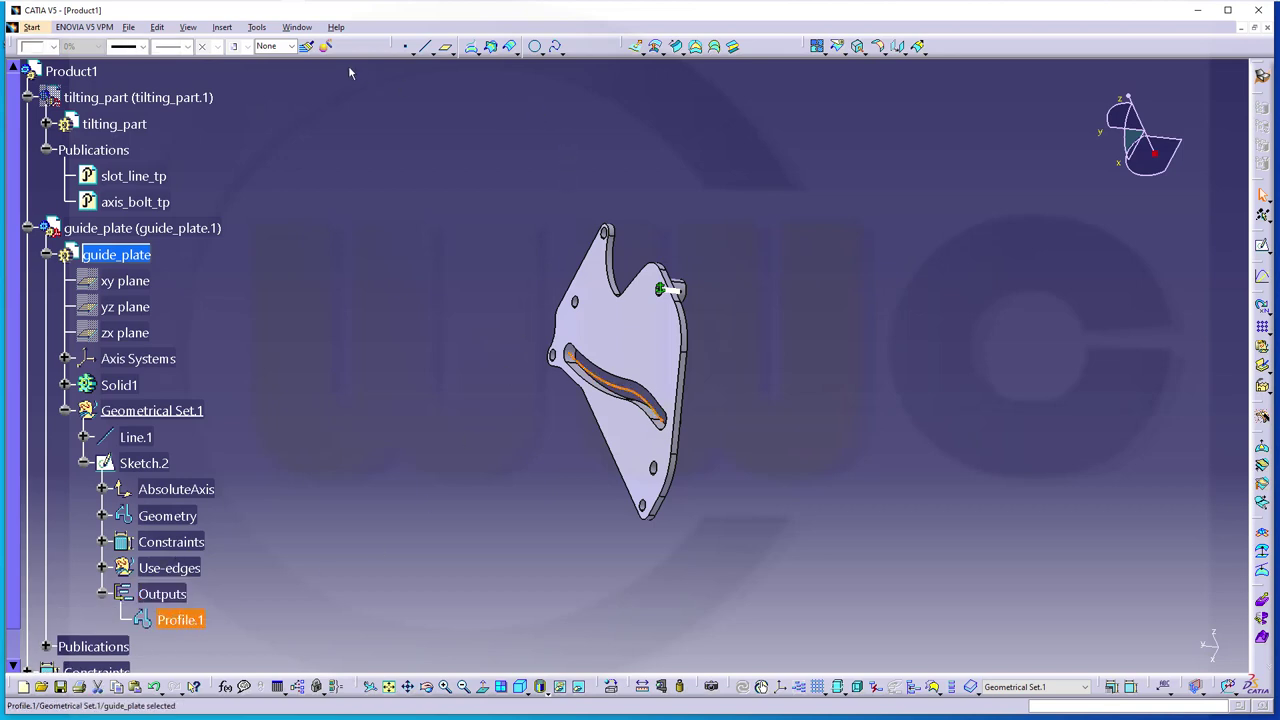
pyautogui.click(257, 27)
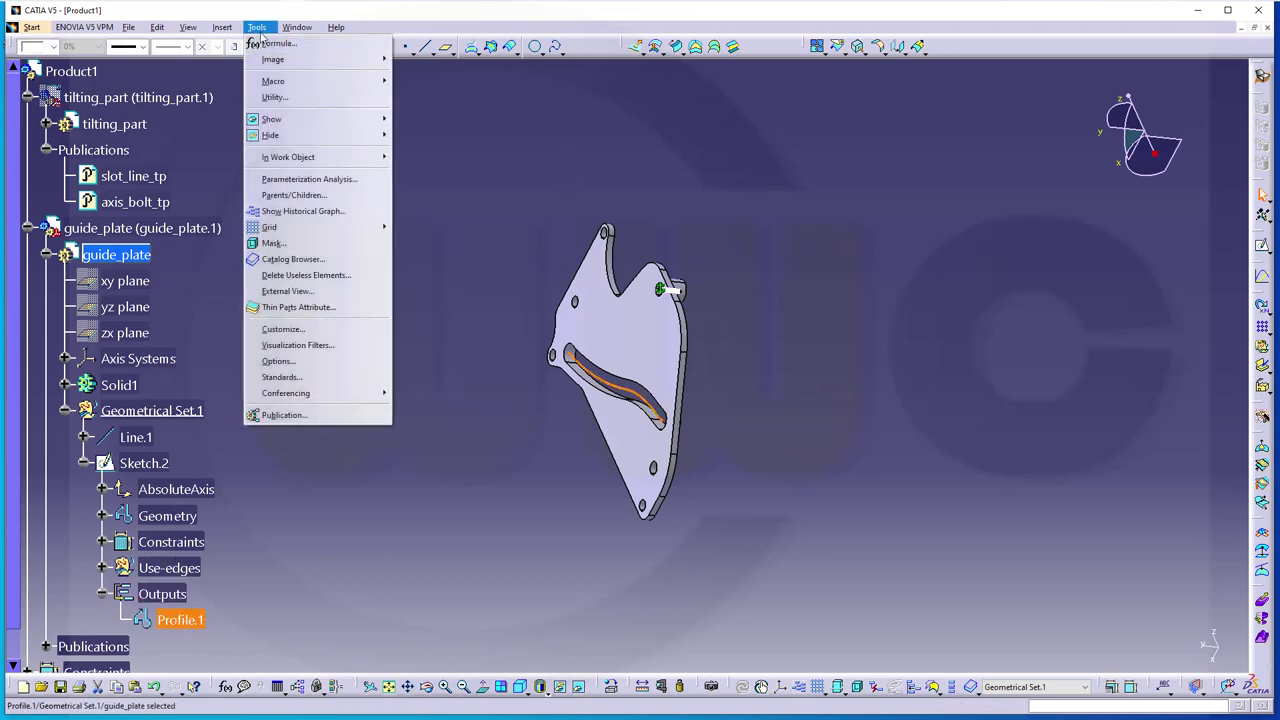
pyautogui.click(300, 414)
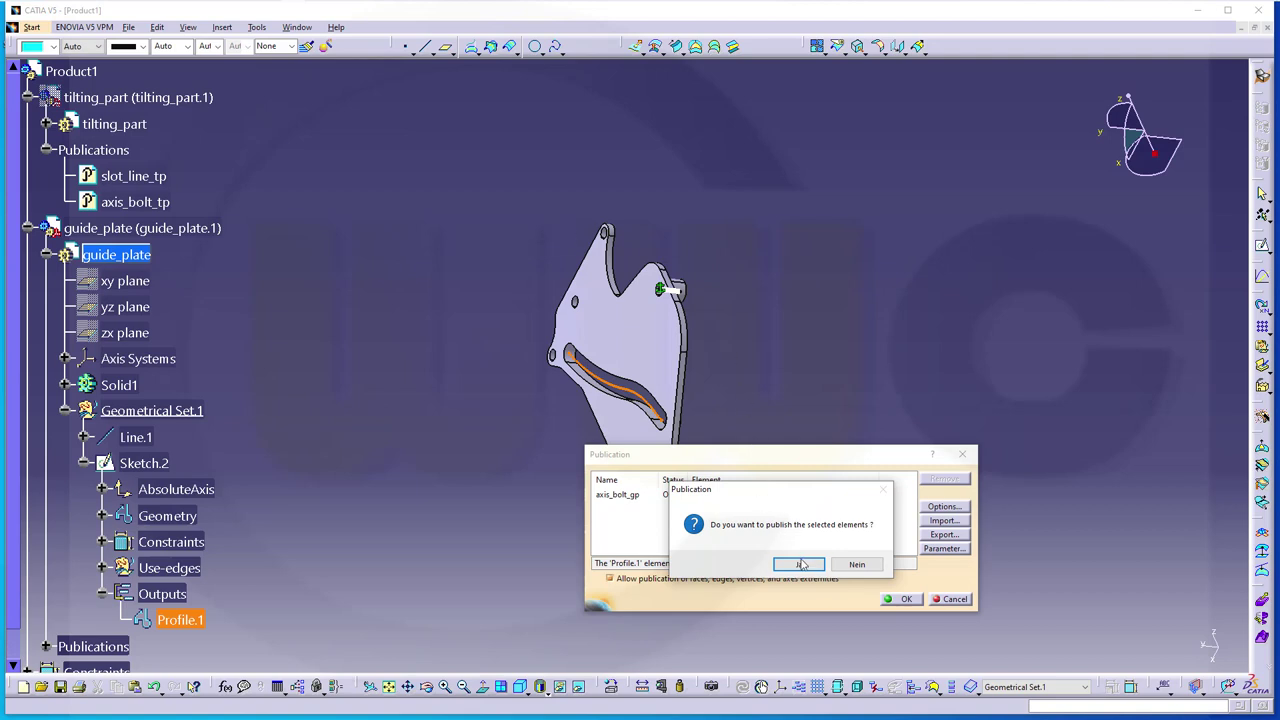
pyautogui.click(798, 564)
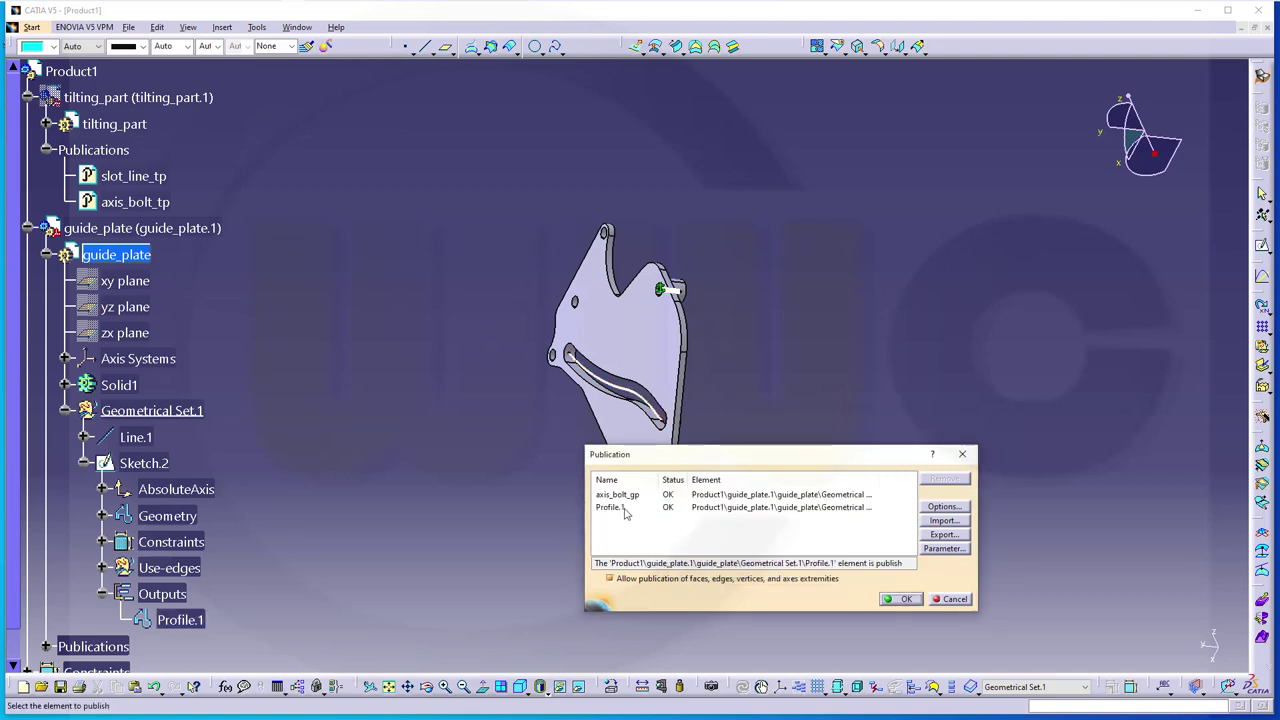
# Step: Rename the new profile publication as guid_slot_curve_gp
pyautogui.click(626, 508)
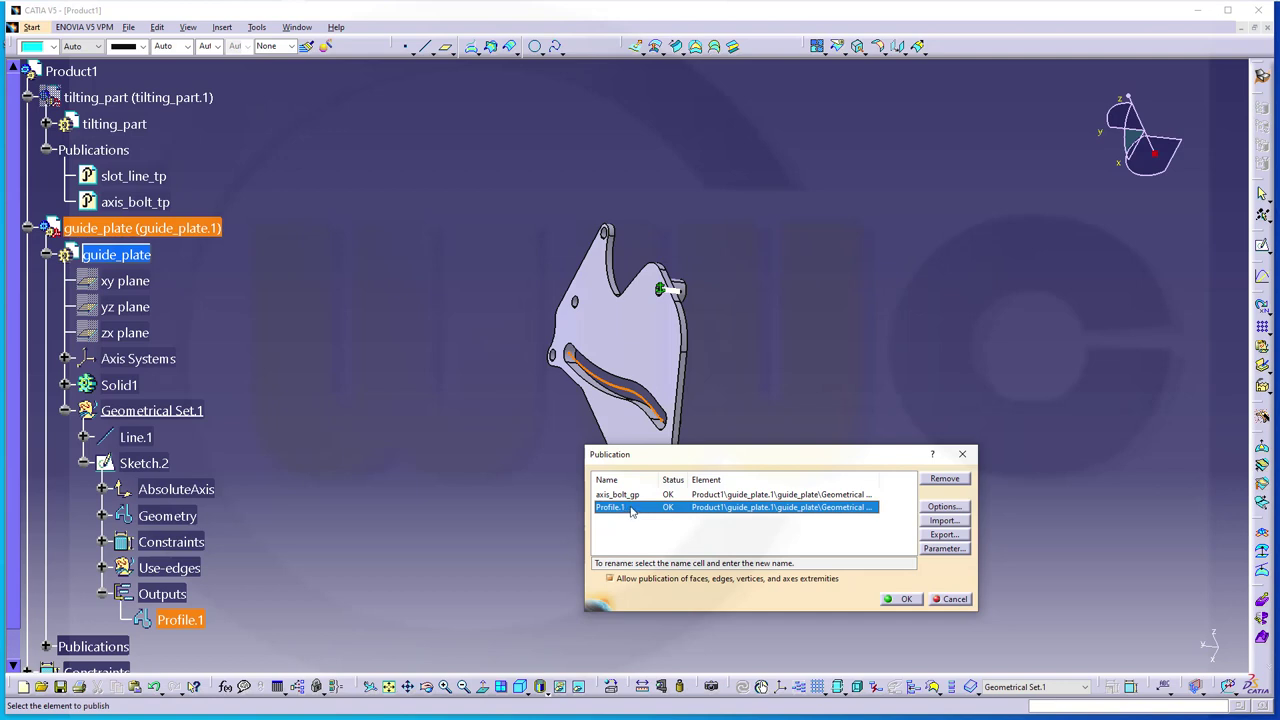
pyautogui.click(612, 507)
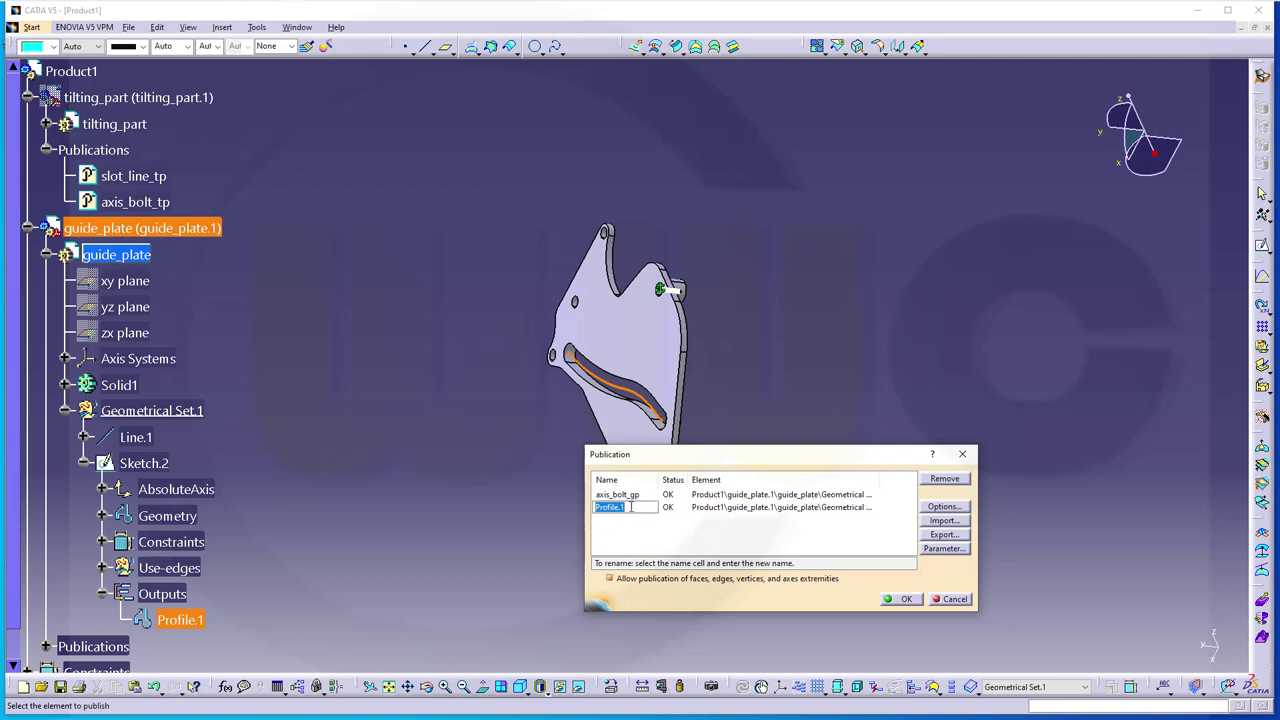
pyautogui.write('g')
pyautogui.write('uid_slot_curve_gp')
pyautogui.press('Return')
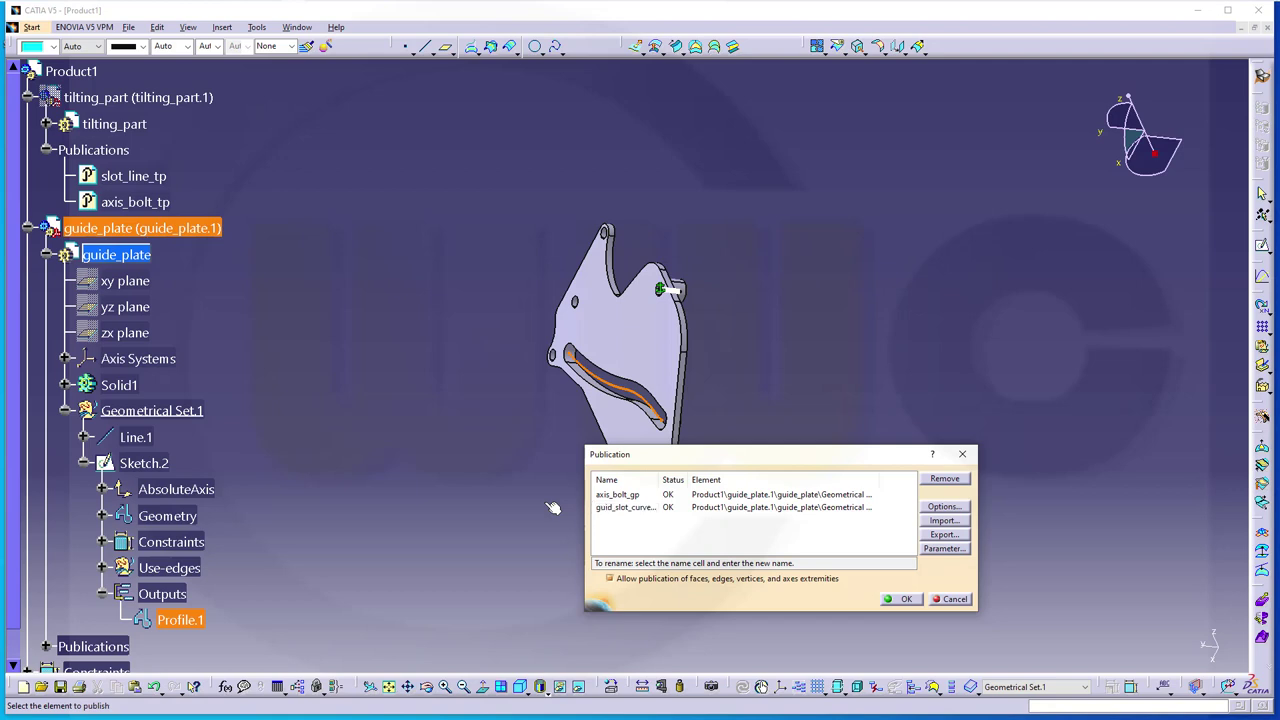
# Step: Confirm the guide plate's publications, activate the top-level Product1, and show the hidden tilting_part
pyautogui.click(899, 598)
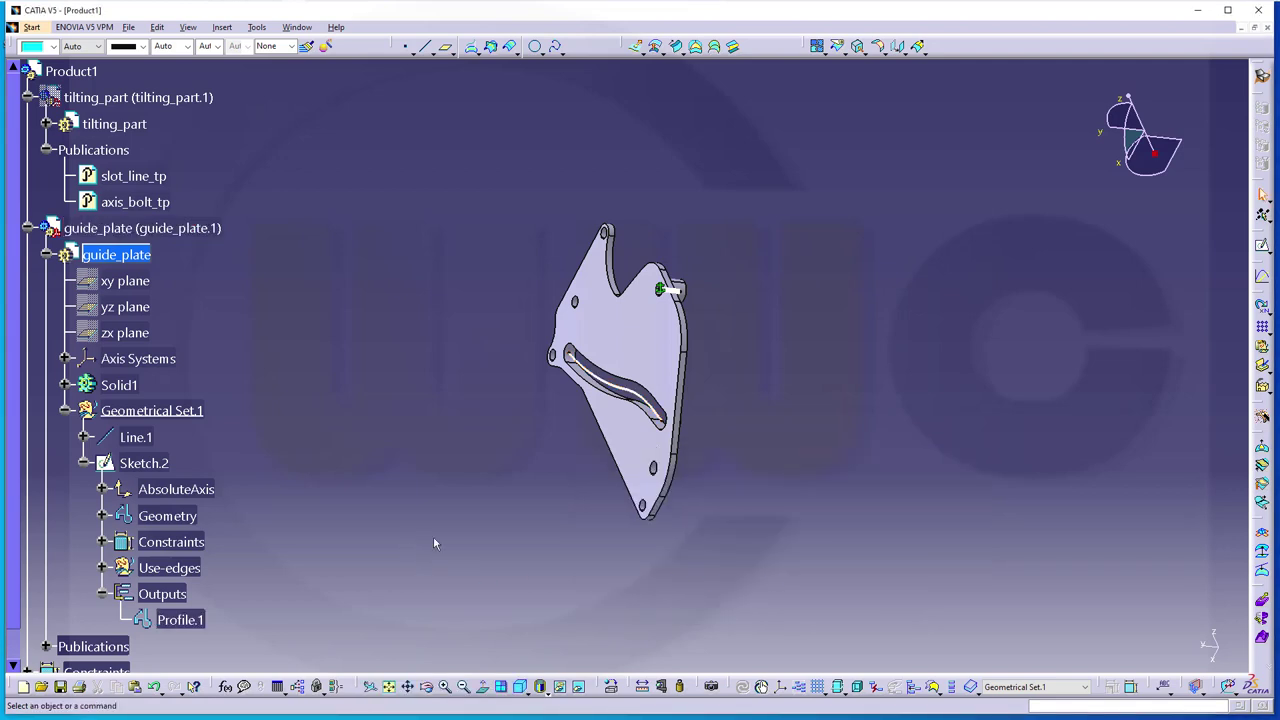
pyautogui.click(65, 410)
pyautogui.doubleClick(60, 71)
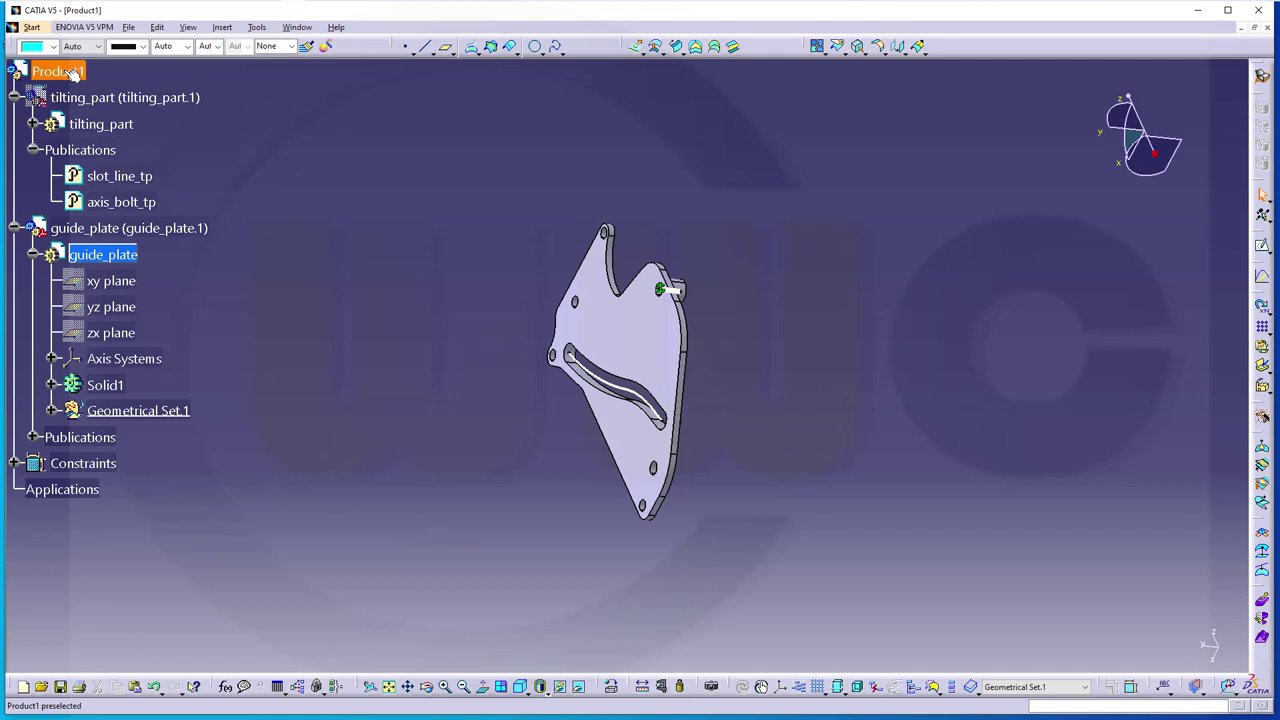
pyautogui.rightClick(95, 99)
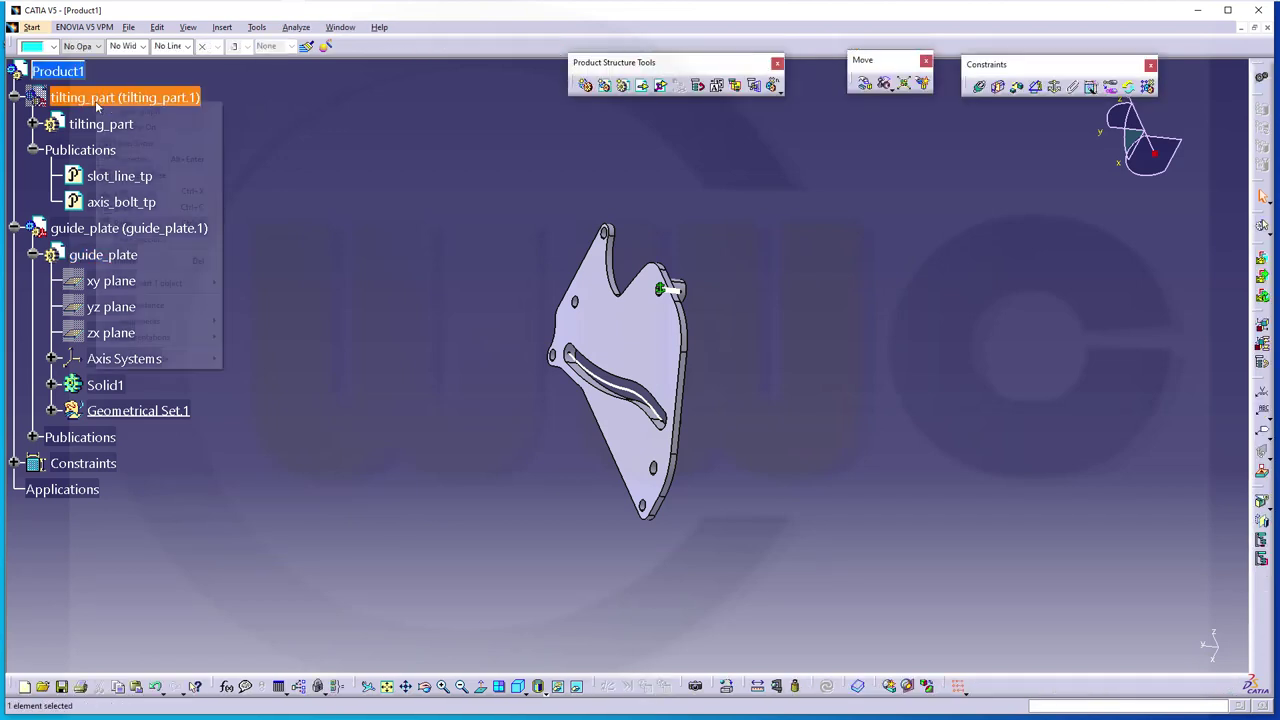
pyautogui.click(135, 143)
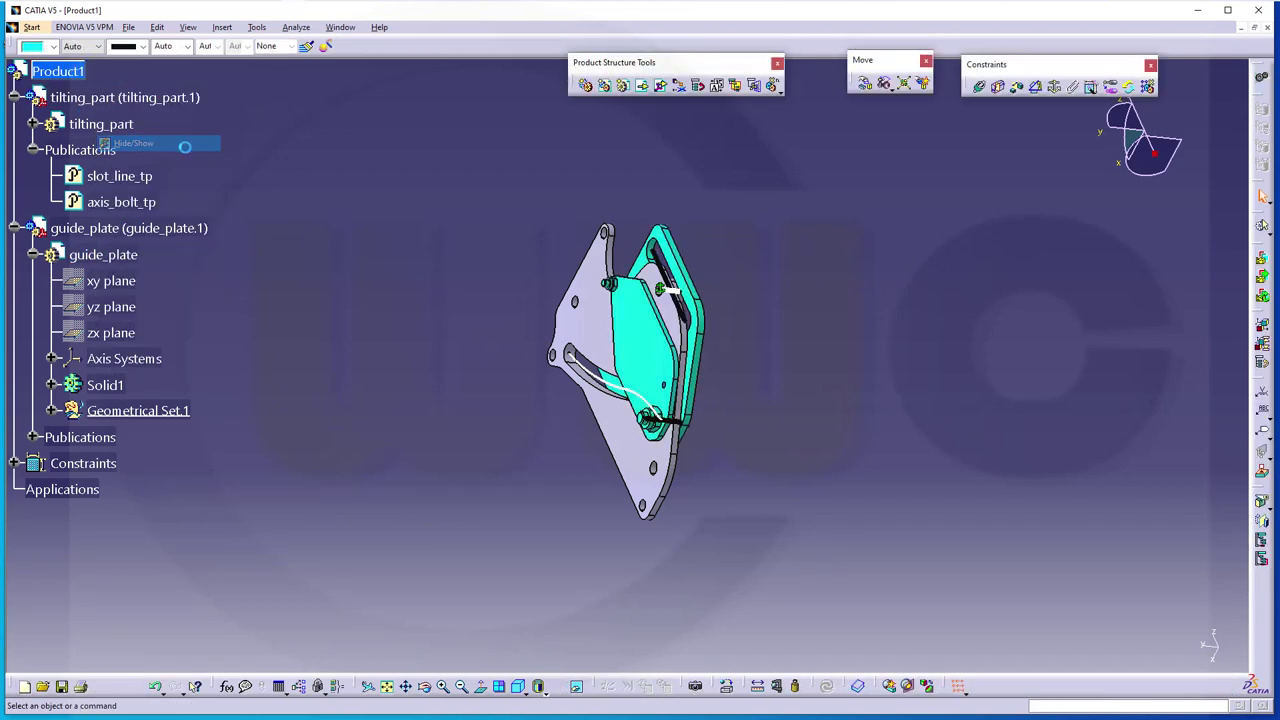
# Step: Activate tilting_part and create a reference plane at 0 mm offset from the guide plate's large face
pyautogui.moveTo(443, 275); pyautogui.dragTo(480, 295, button='middle')
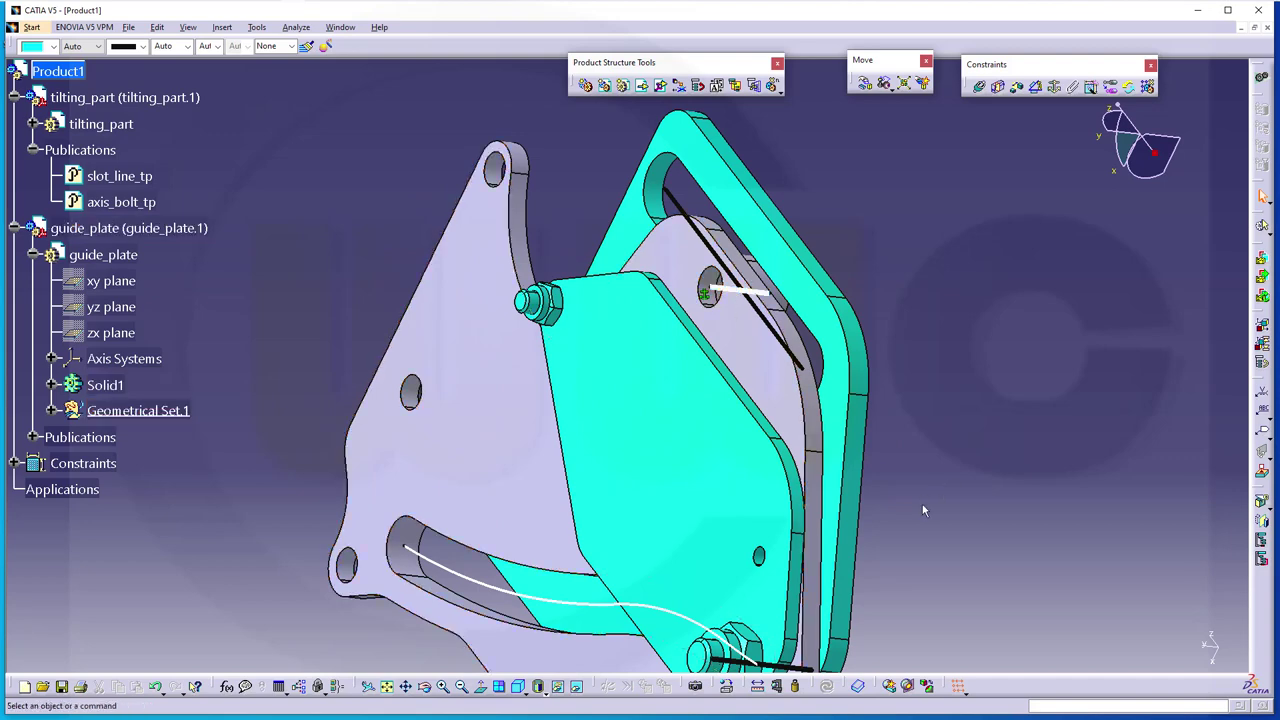
pyautogui.moveTo(831, 614); pyautogui.dragTo(820, 518, button='middle')
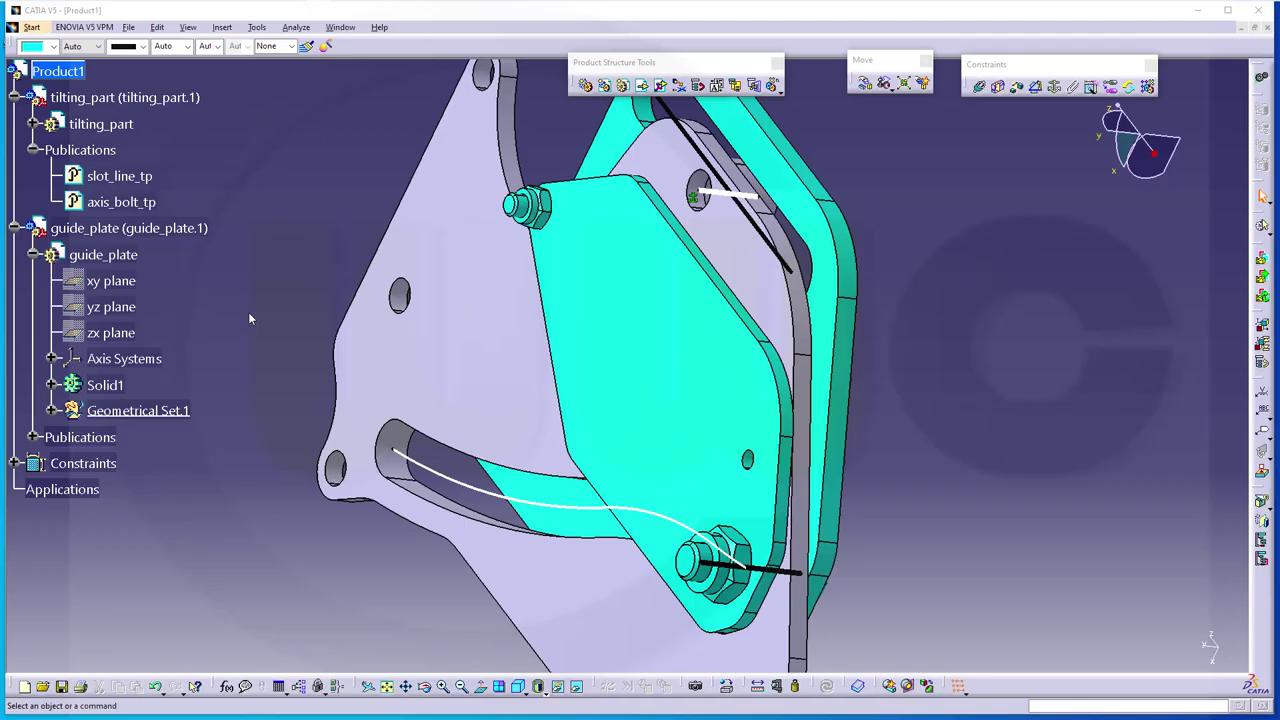
pyautogui.click(95, 123)
pyautogui.doubleClick(95, 123)
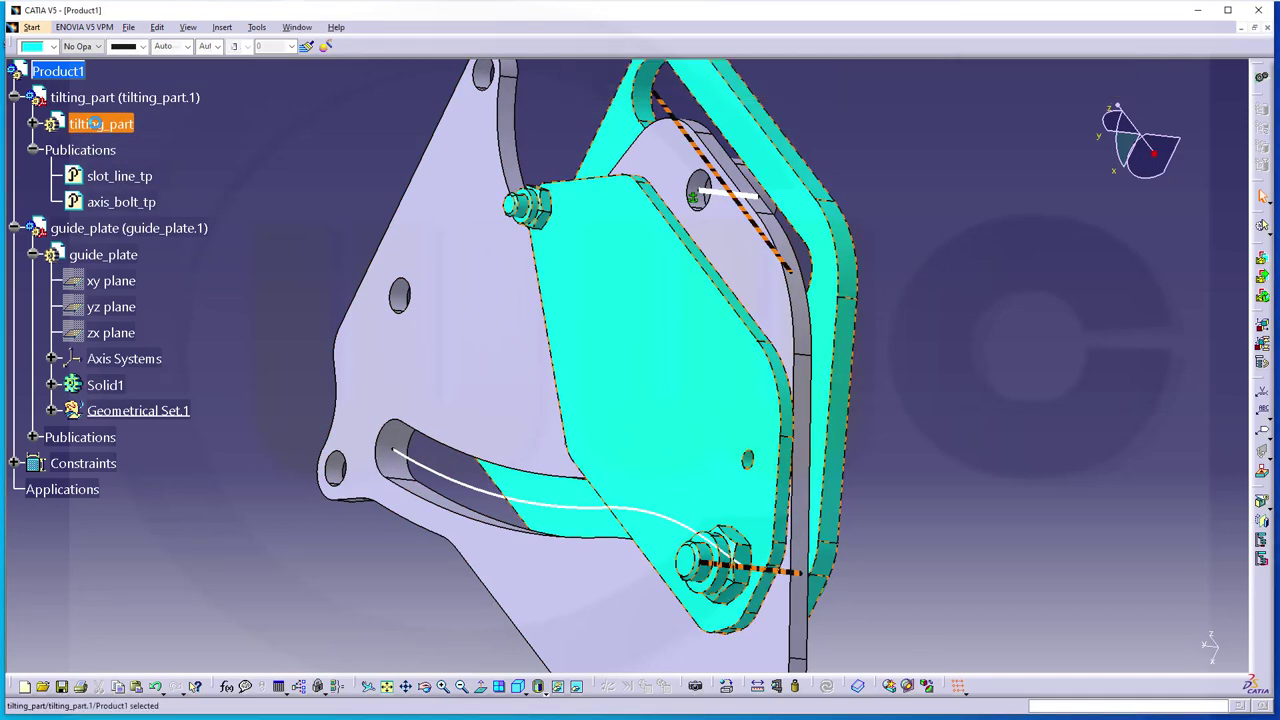
pyautogui.moveTo(935, 539)
pyautogui.mouseDown(button='middle')
pyautogui.moveTo(905, 587)
pyautogui.moveTo(969, 548)
pyautogui.moveTo(950, 523)
pyautogui.mouseUp(button='middle')
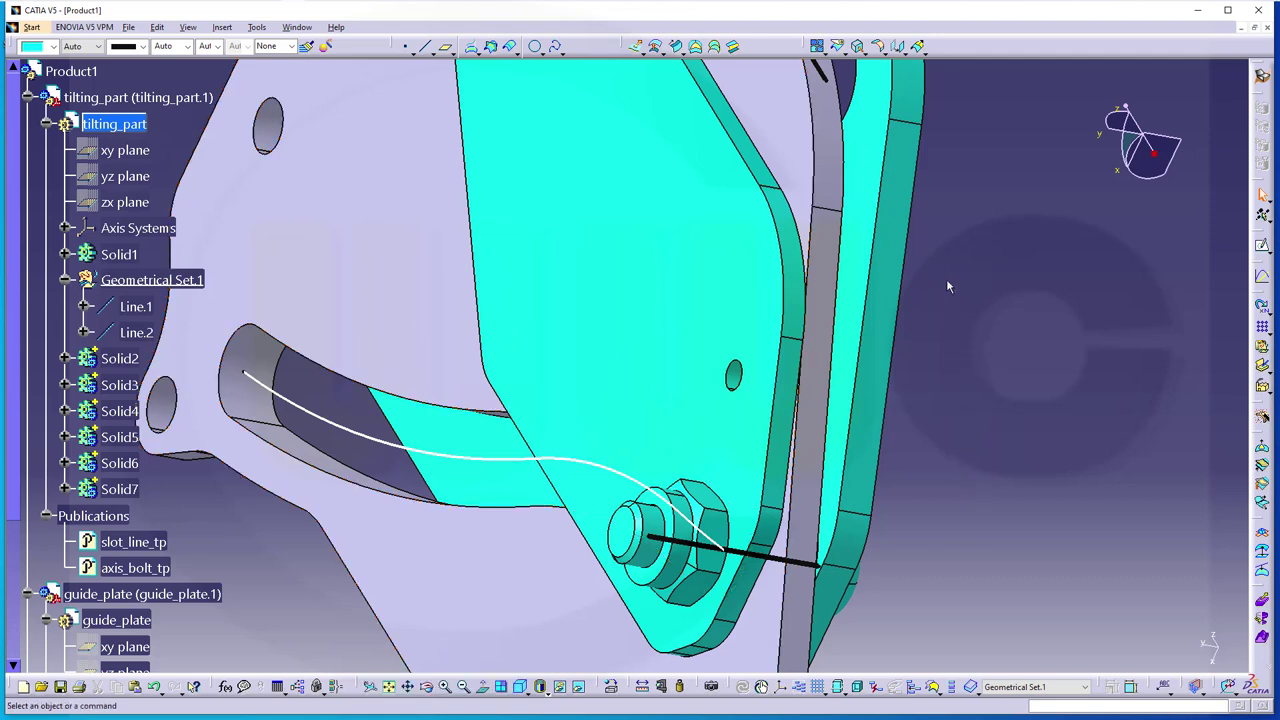
pyautogui.click(446, 47)
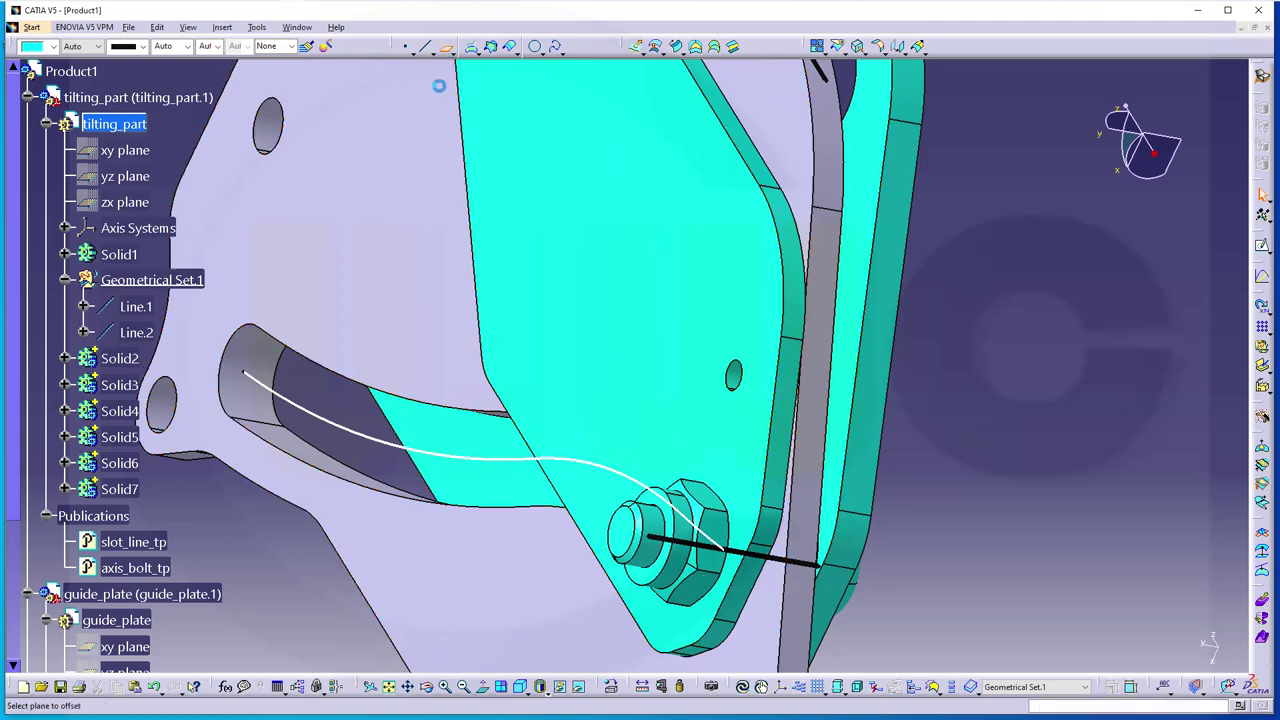
pyautogui.click(762, 628)
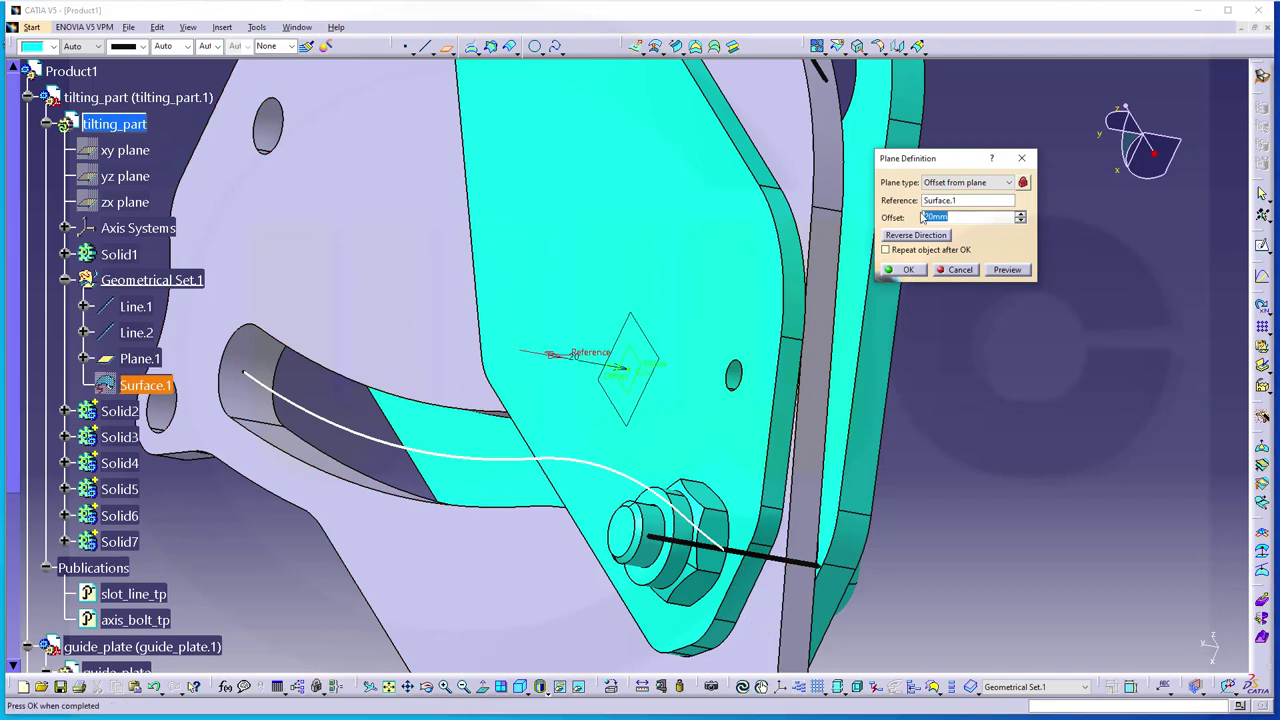
pyautogui.write('0')
pyautogui.press('Return')
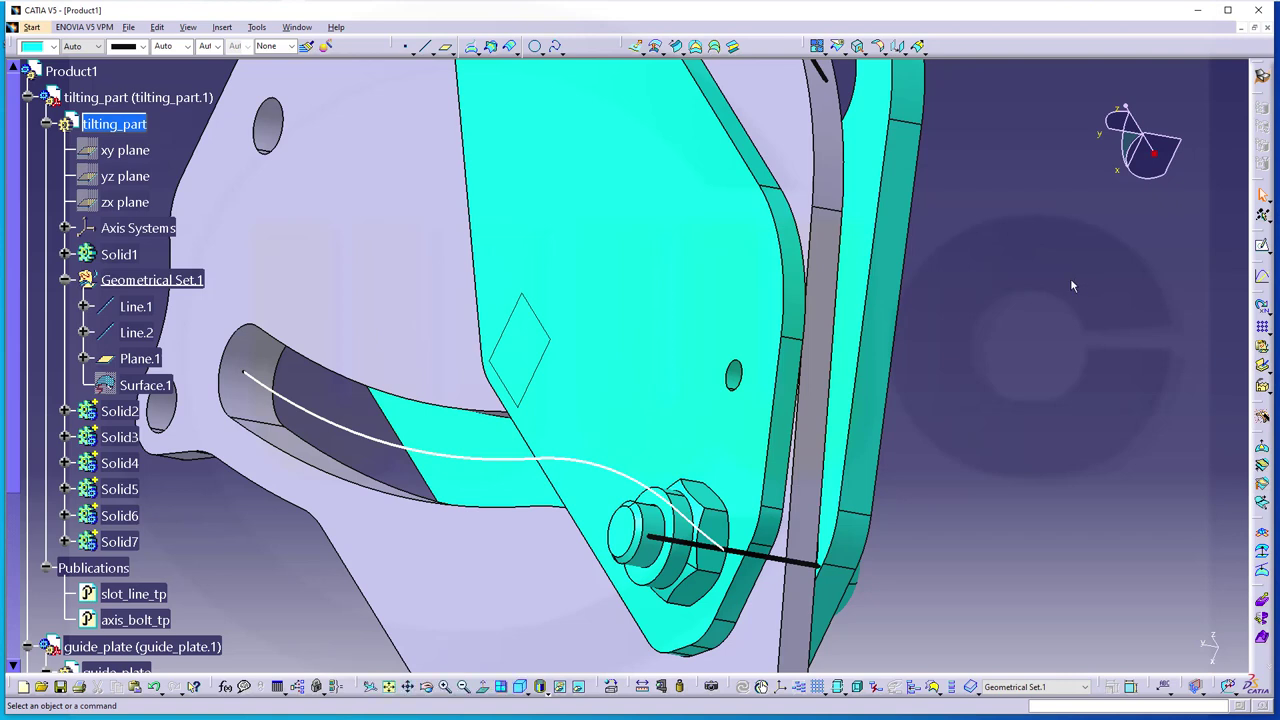
# Step: Begin a point of type On curve in tilting_part, using the lower bolt's axis line, Line.2, as its curve
pyautogui.click(405, 48)
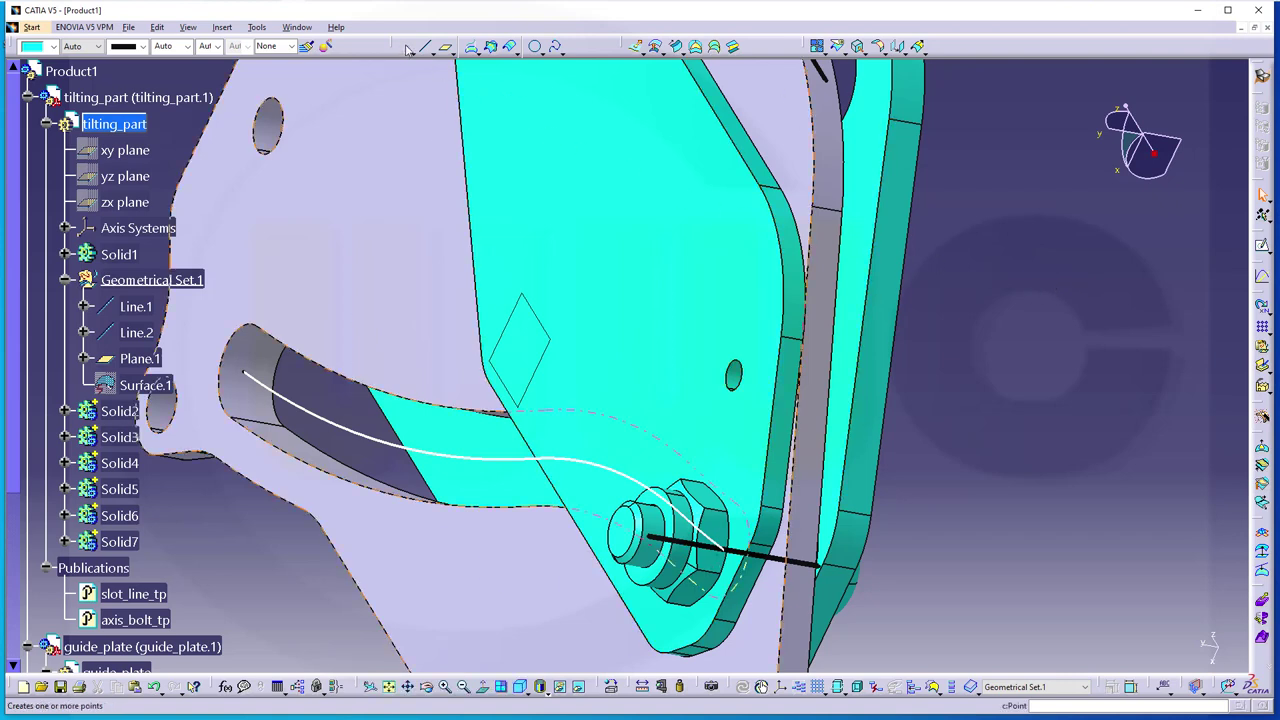
pyautogui.click(1134, 182)
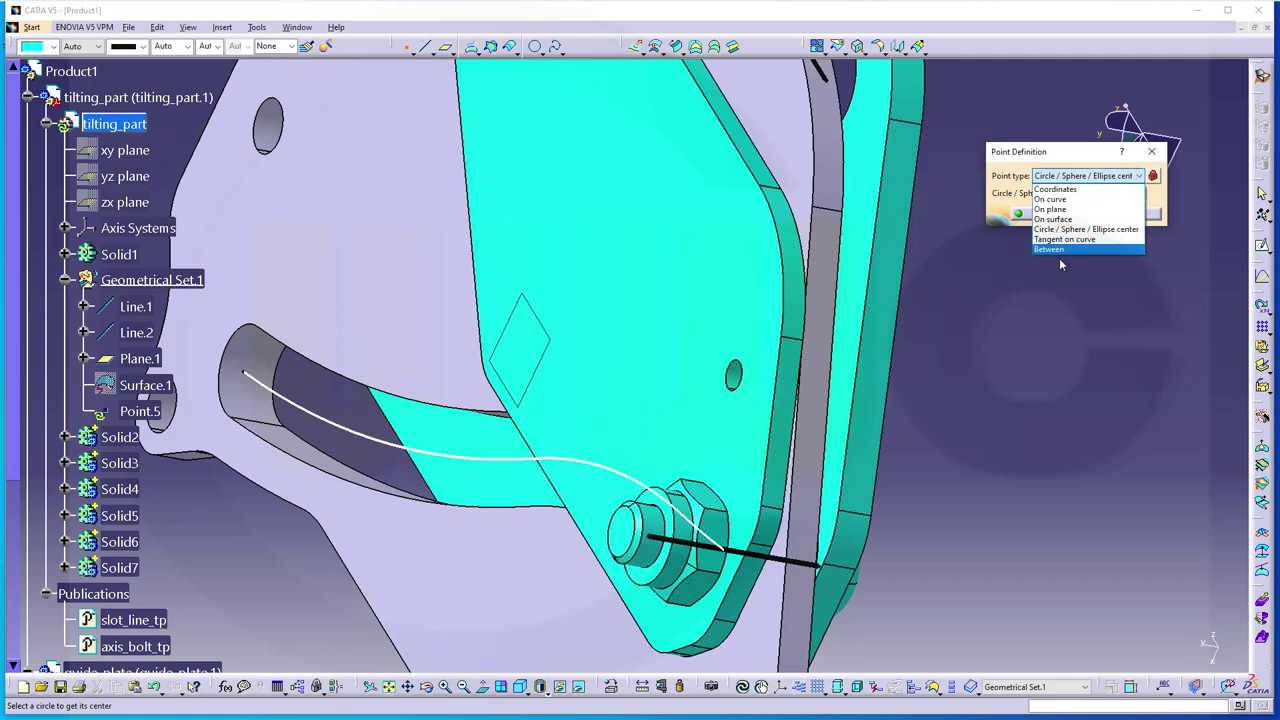
pyautogui.click(1053, 200)
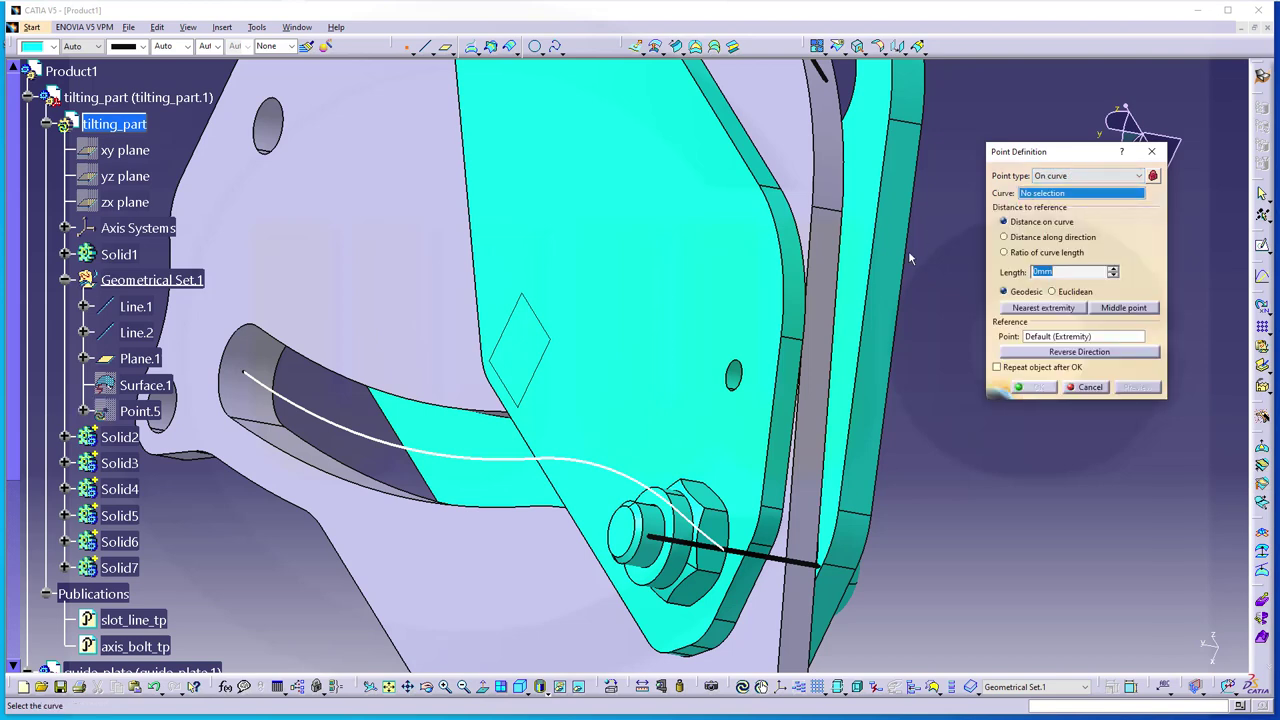
pyautogui.click(770, 557)
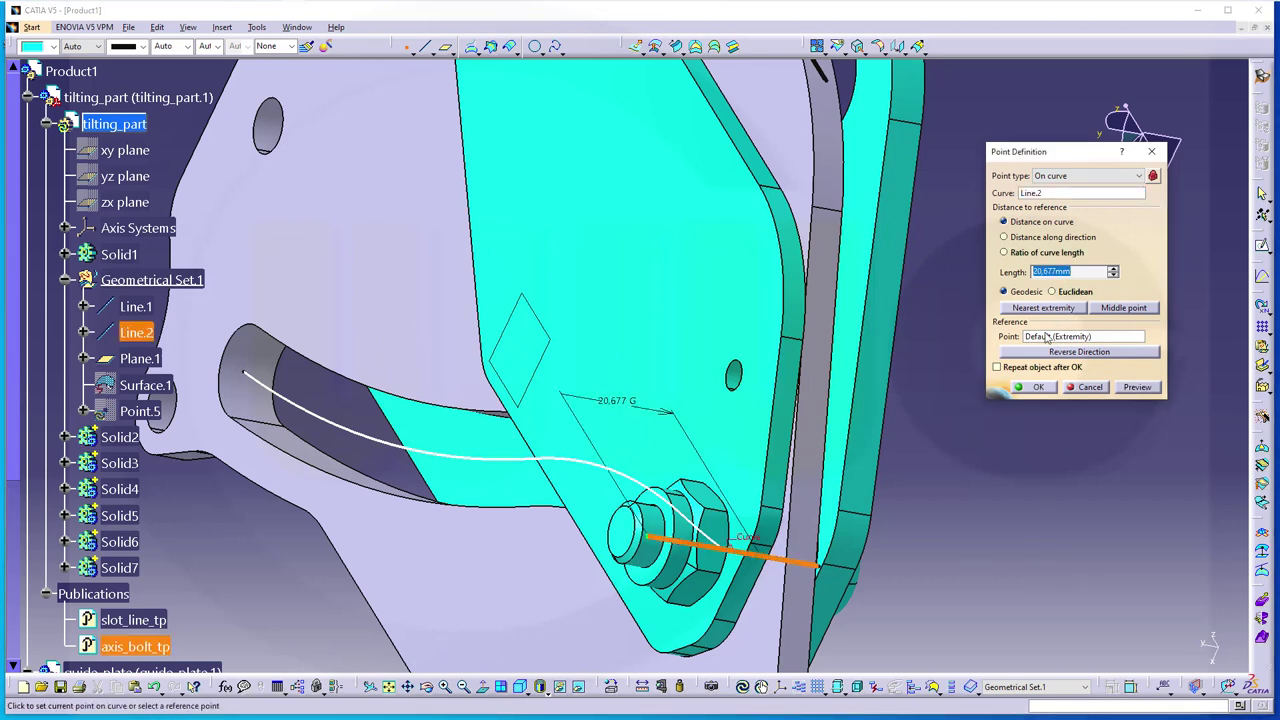
# Step: Reference the point to the intersection of Plane.1 and Line.2, with a length of 0 mm along the curve
pyautogui.click(1046, 337)
pyautogui.rightClick(1046, 337)
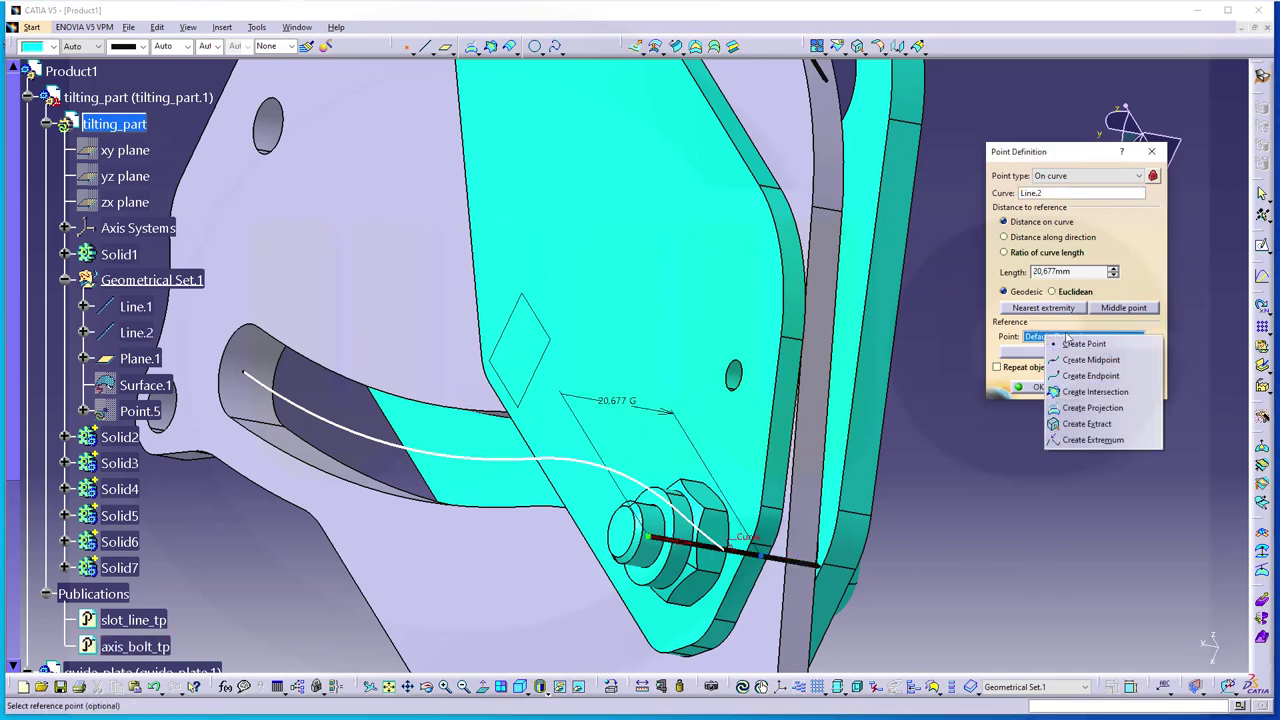
pyautogui.click(1095, 391)
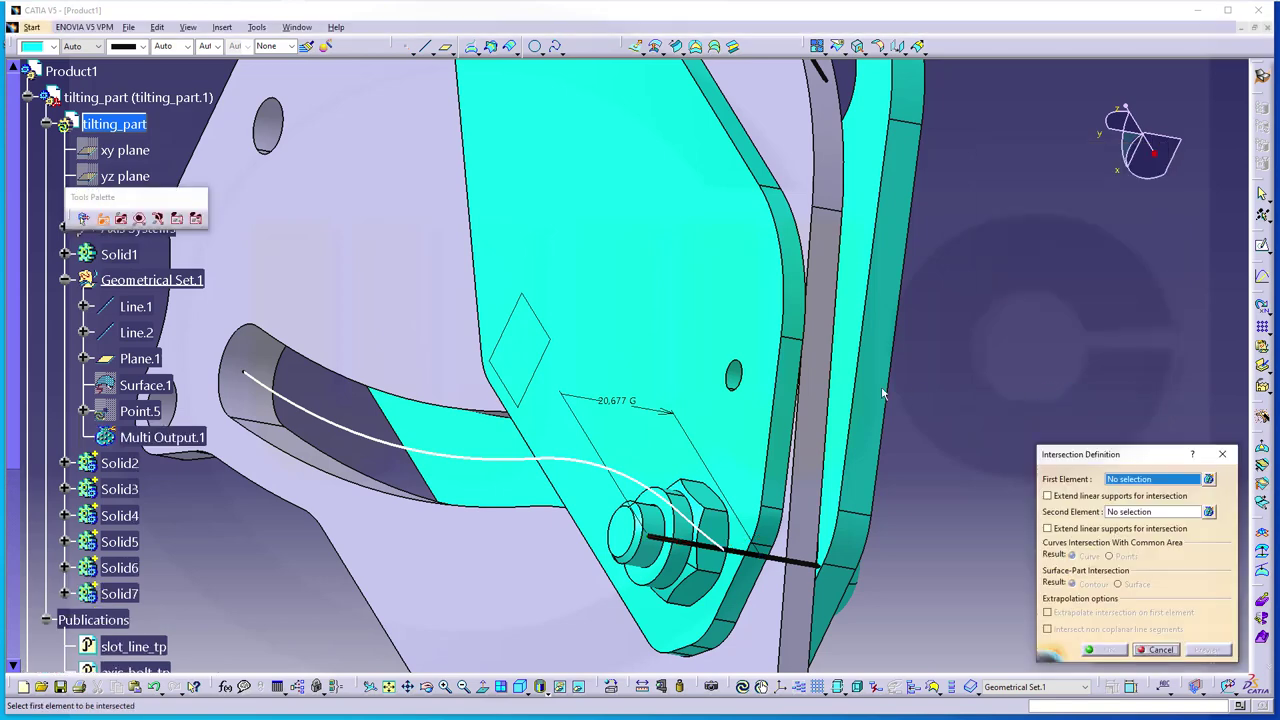
pyautogui.click(560, 338)
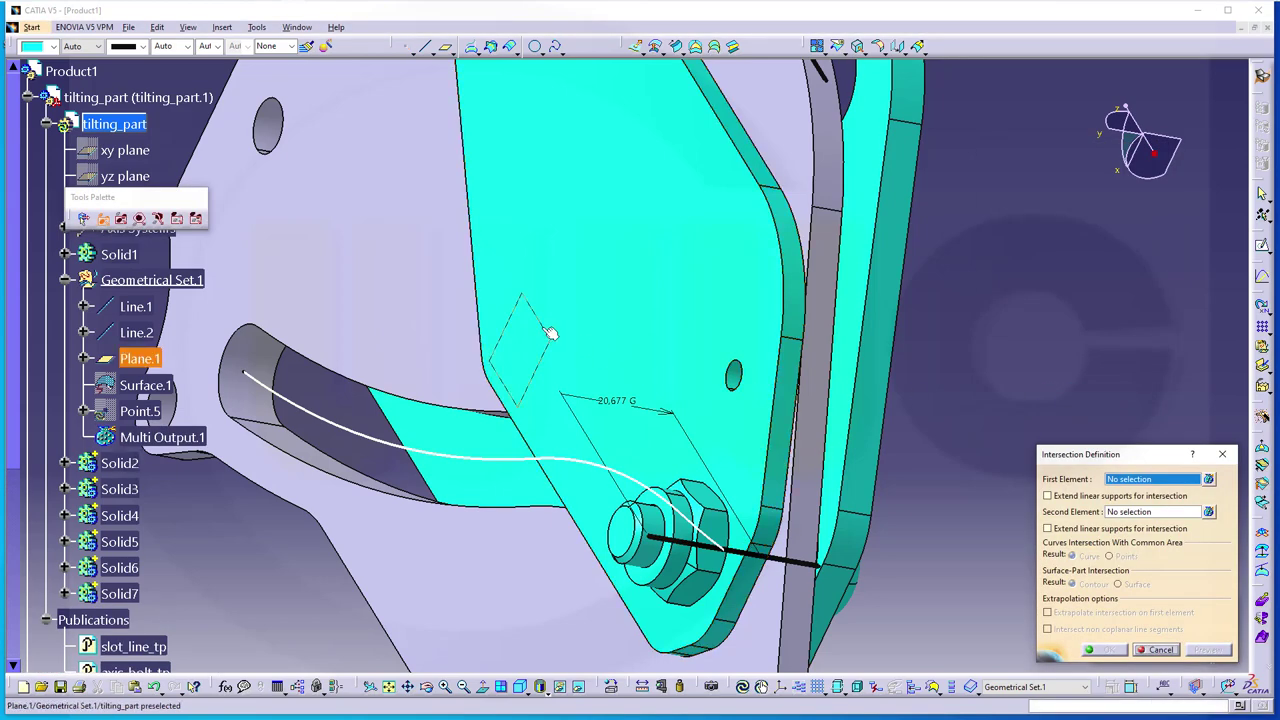
pyautogui.click(782, 560)
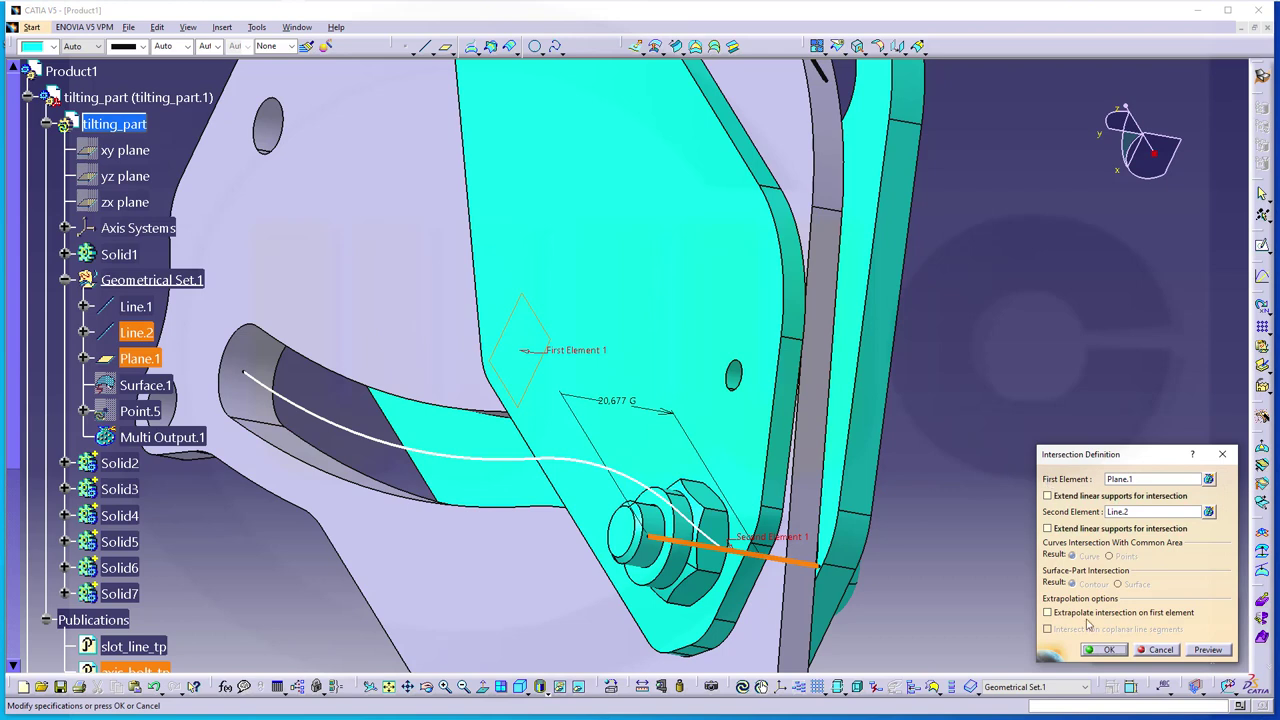
pyautogui.click(1104, 649)
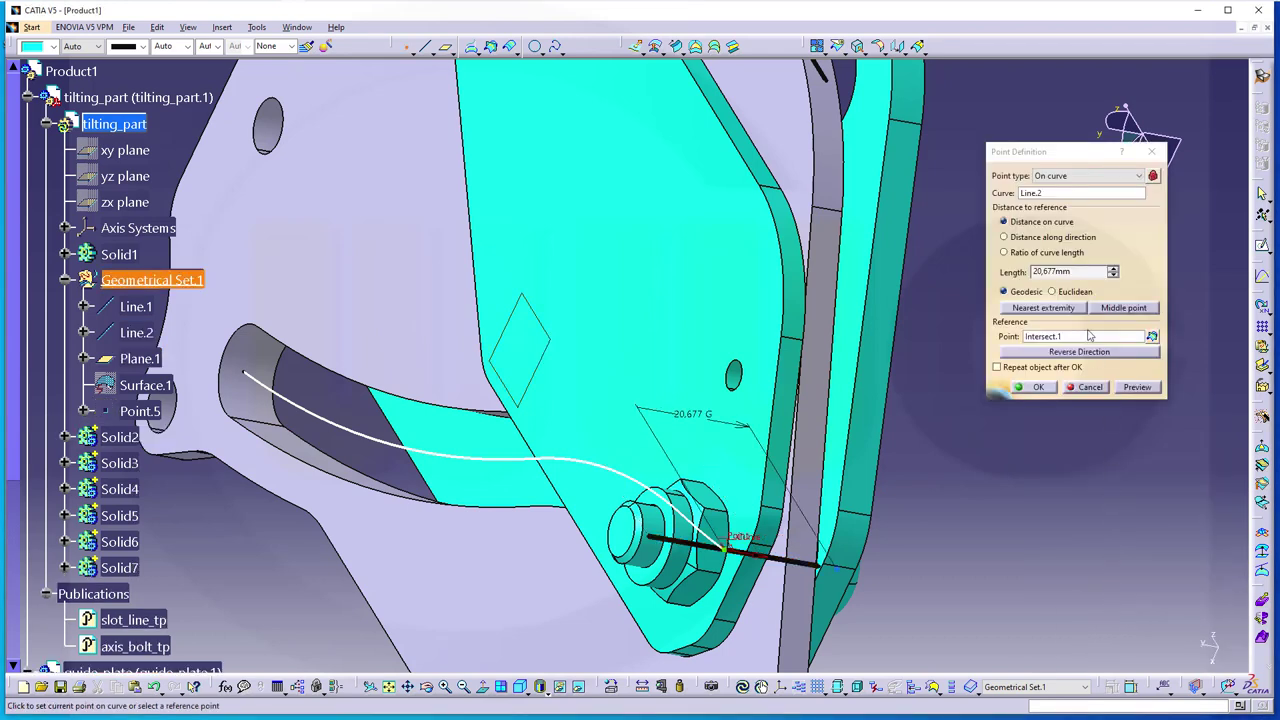
pyautogui.click(1080, 271)
pyautogui.write('0')
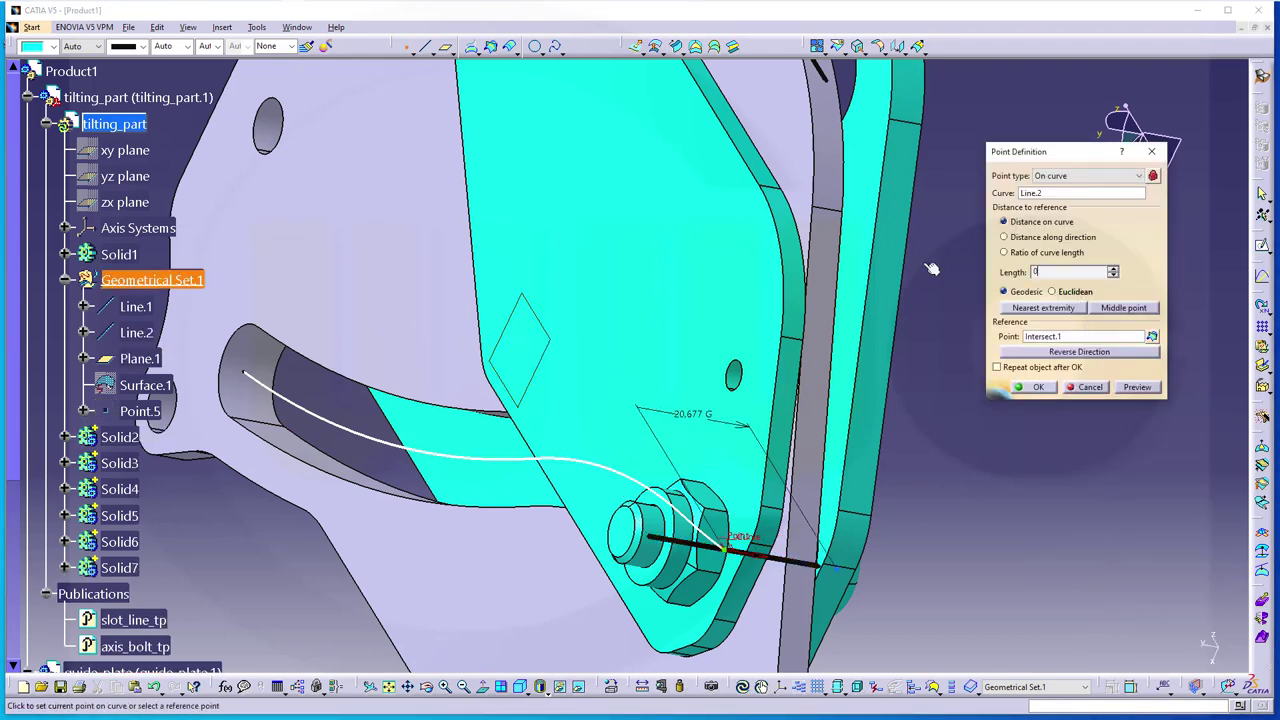
pyautogui.press('Escape')
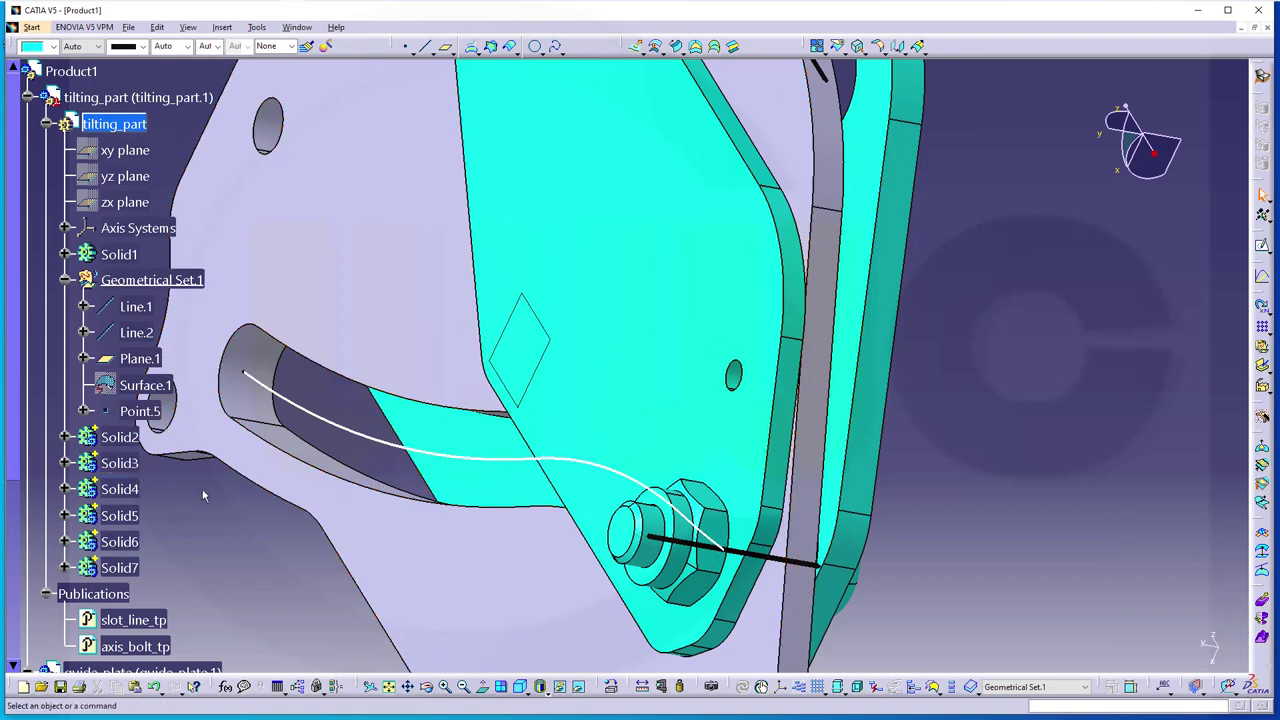
# Step: Publish the new bolt-axis point of tilting_part
pyautogui.rightClick(136, 412)
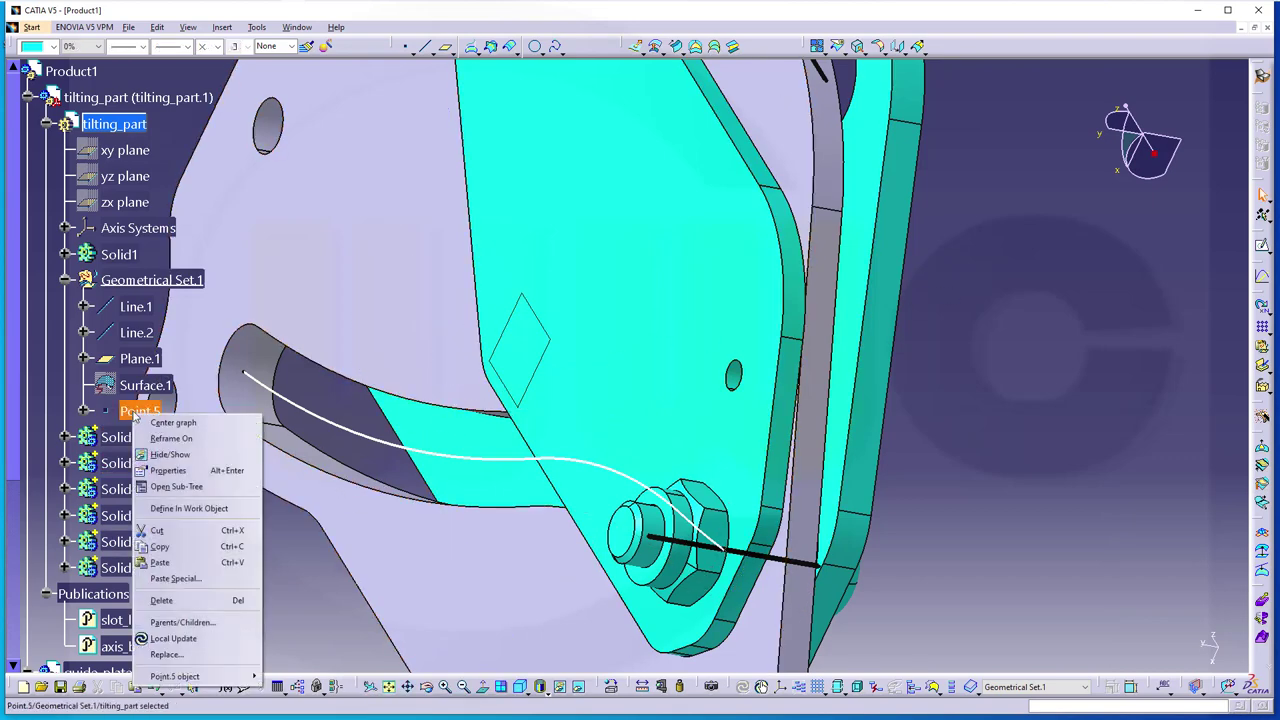
pyautogui.click(257, 27)
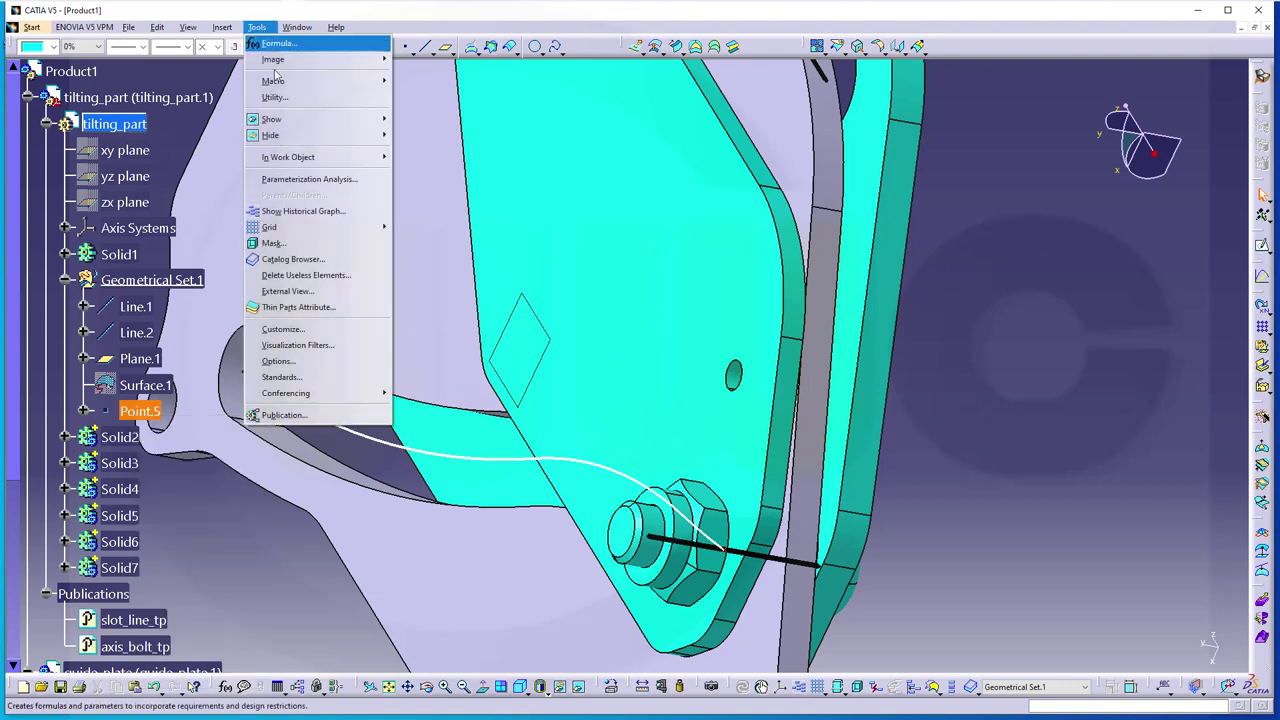
pyautogui.click(309, 416)
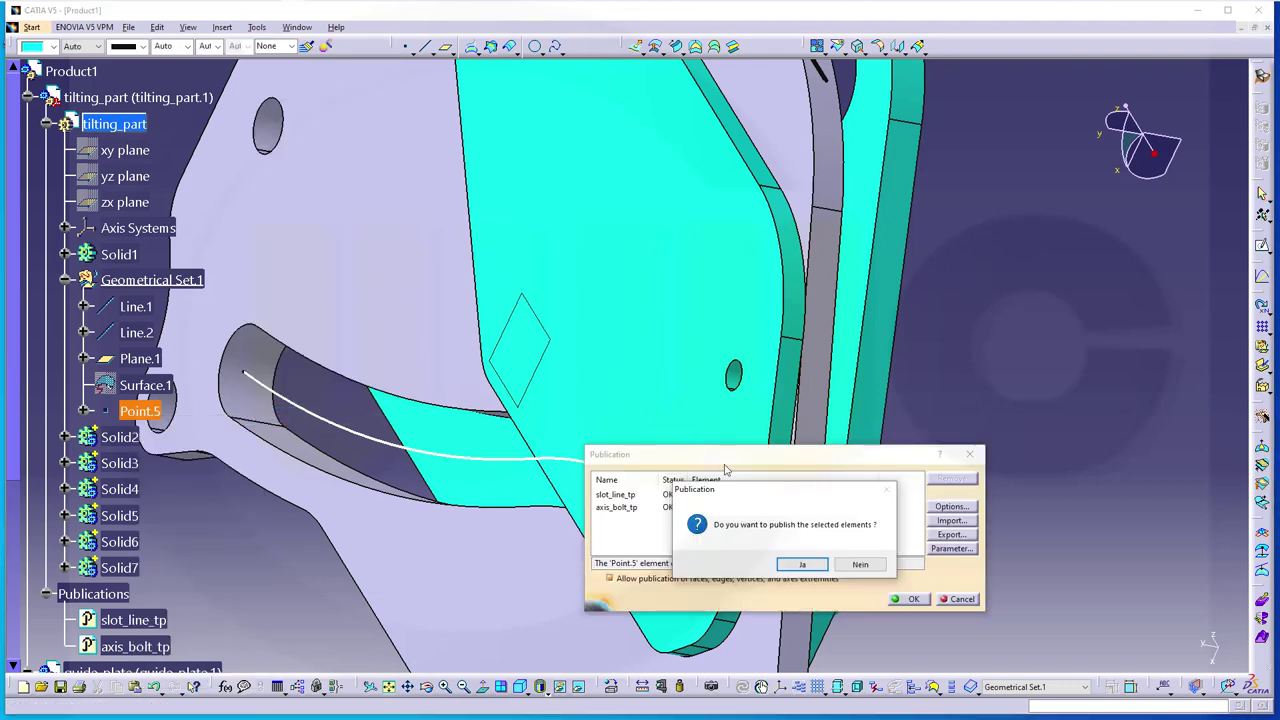
pyautogui.click(801, 563)
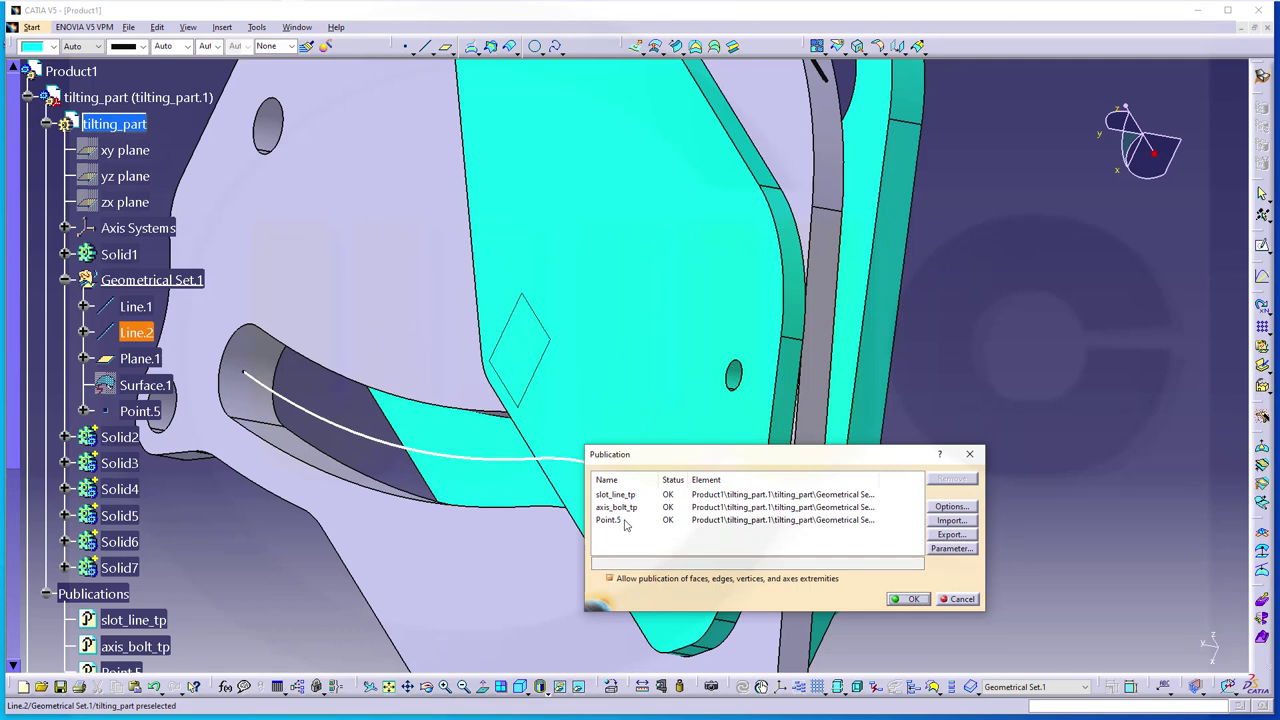
# Step: Rename the new point publication as point_tp and confirm the tilting part's publications
pyautogui.click(618, 520)
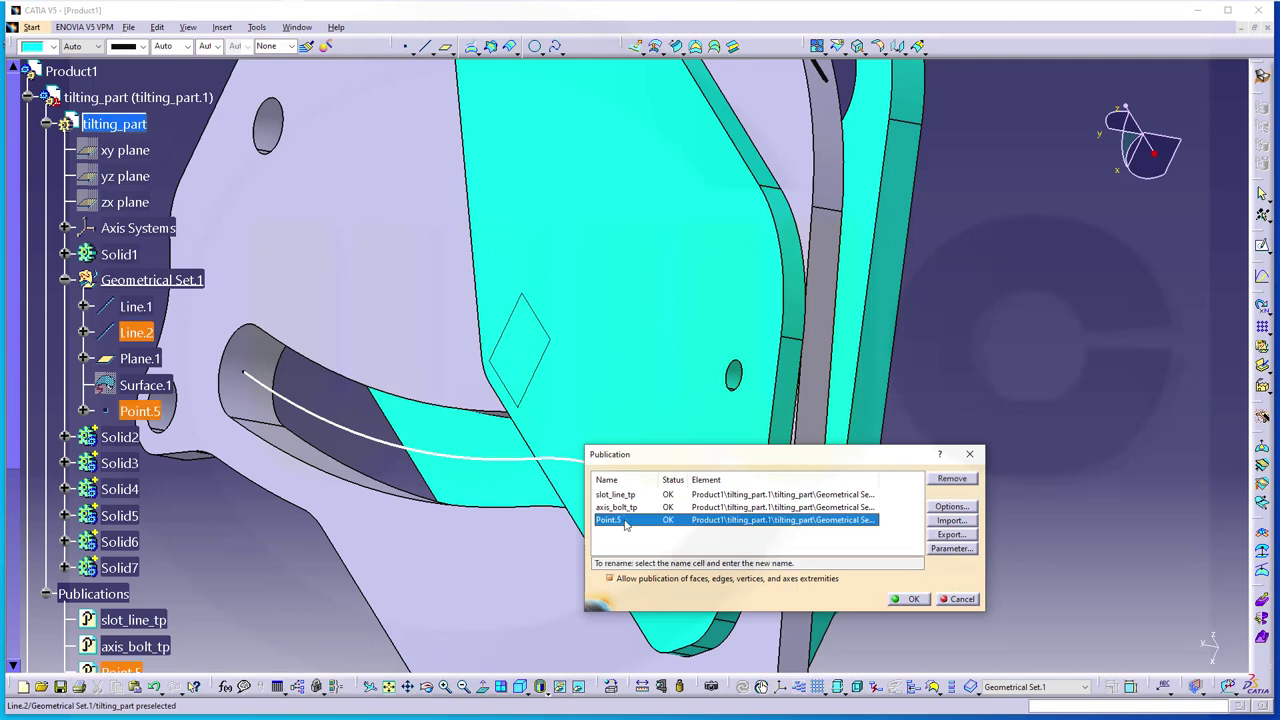
pyautogui.click(624, 522)
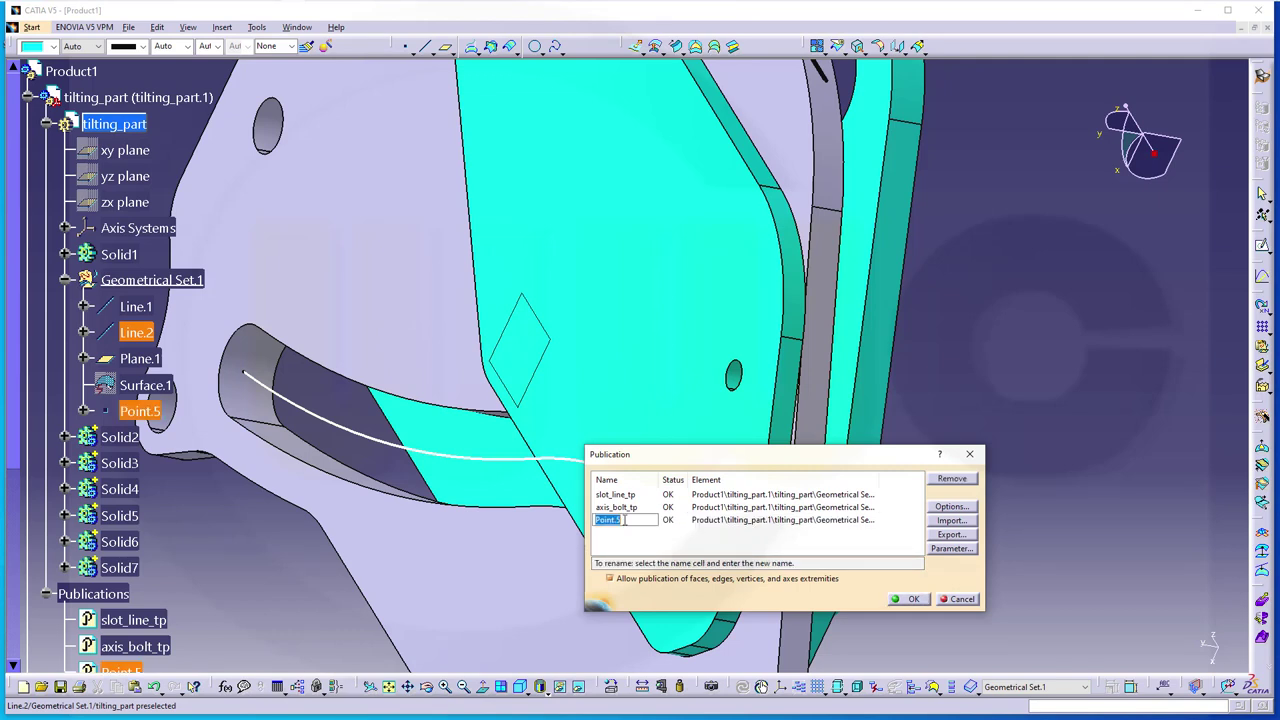
pyautogui.press('BackSpace')
pyautogui.press('Return')
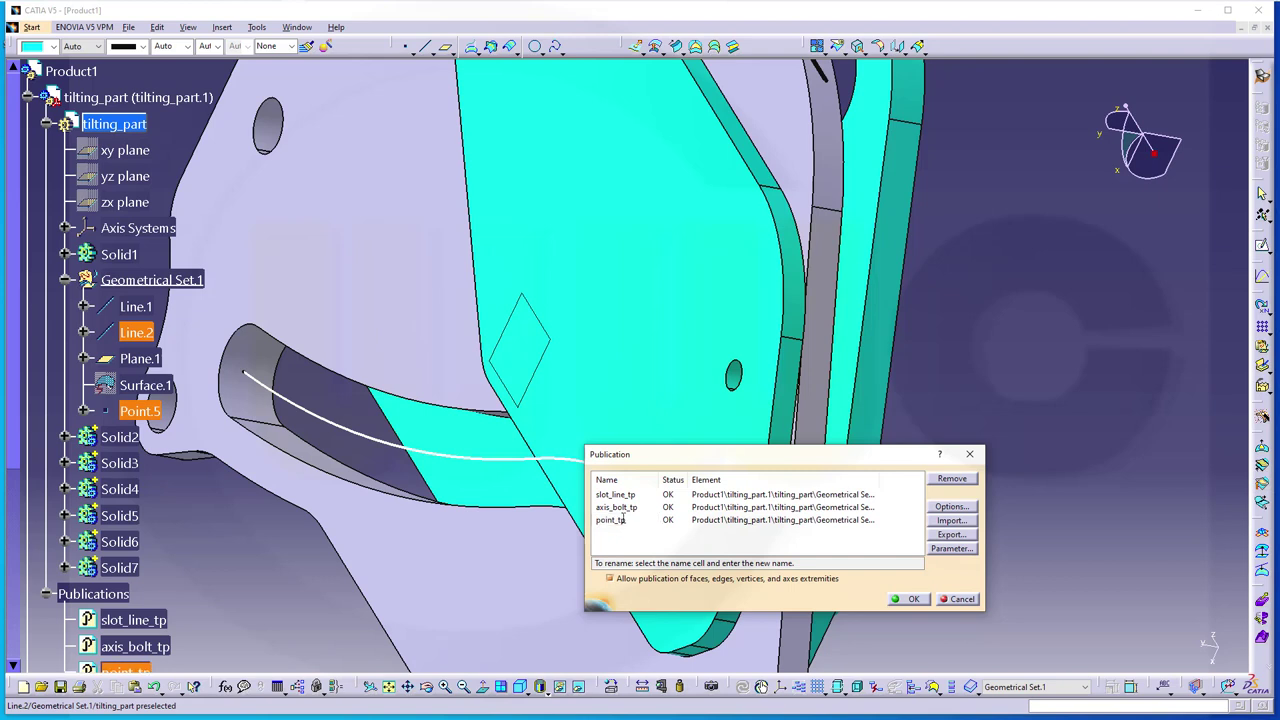
pyautogui.click(906, 599)
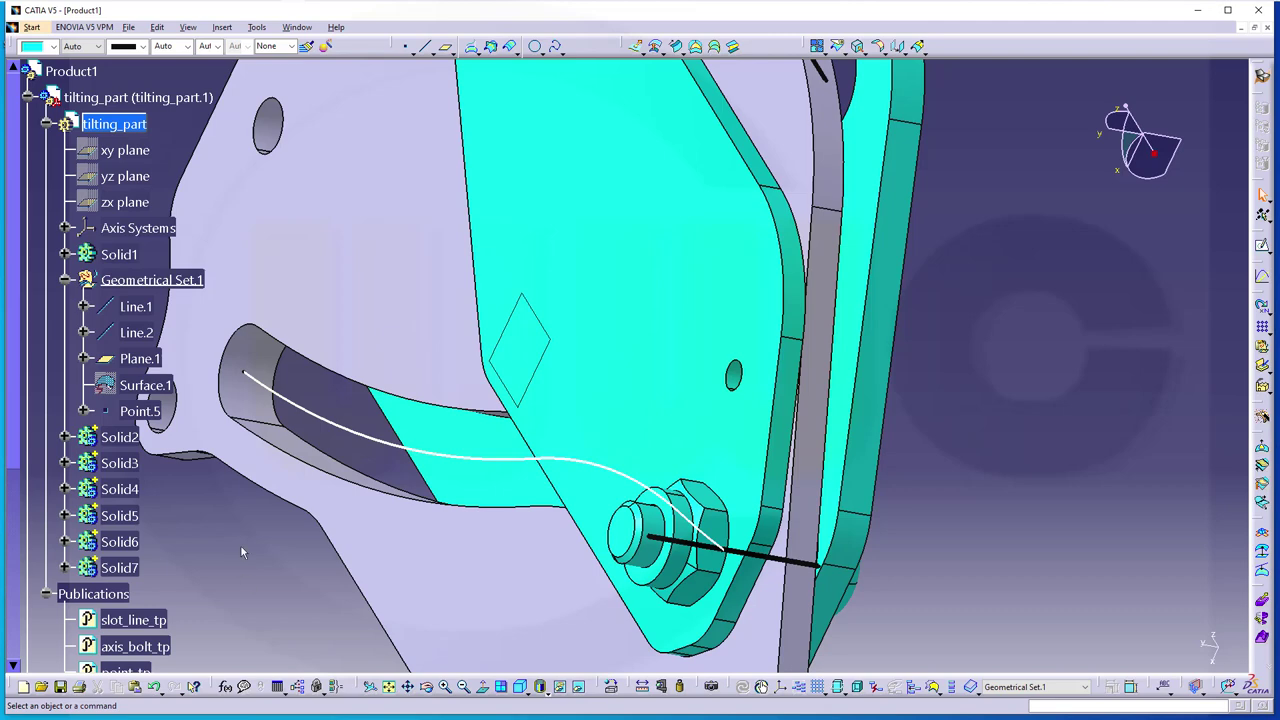
# Step: Collapse tilting_part's geometry and make guide_plate the active part for editing
pyautogui.click(46, 123)
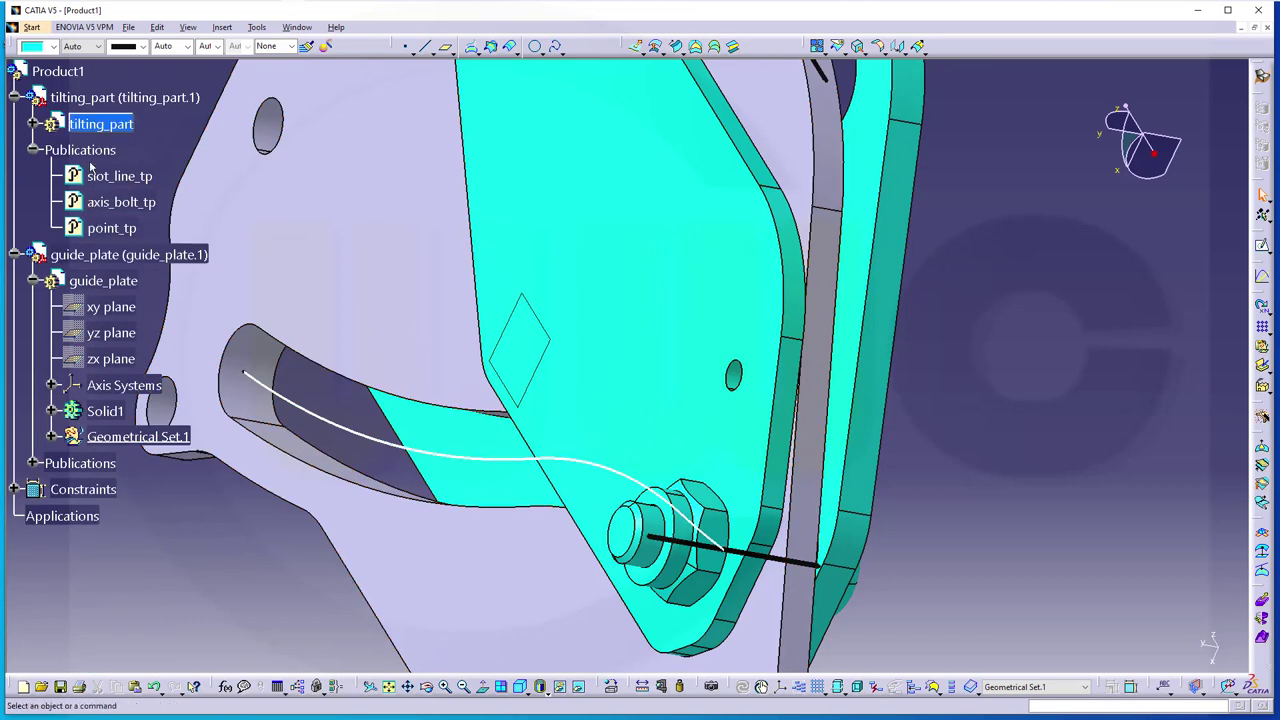
pyautogui.click(100, 123)
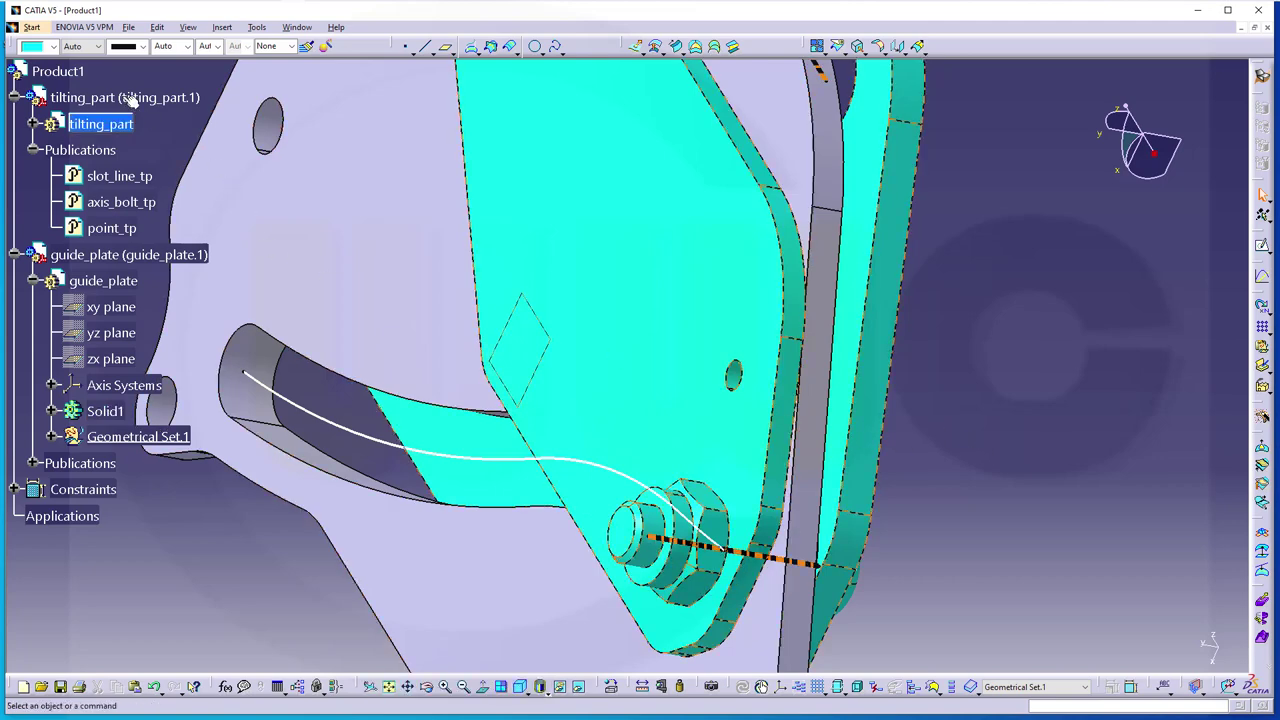
pyautogui.click(76, 281)
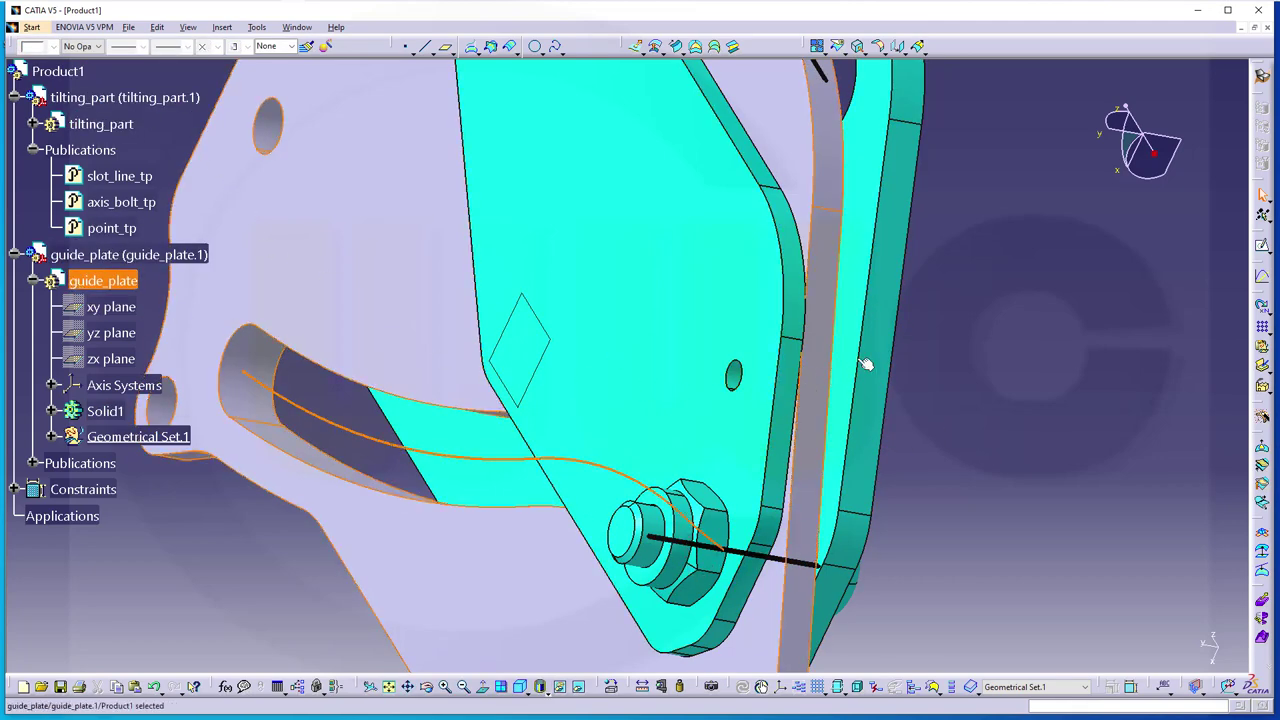
pyautogui.moveTo(984, 349); pyautogui.dragTo(1035, 498, button='middle')
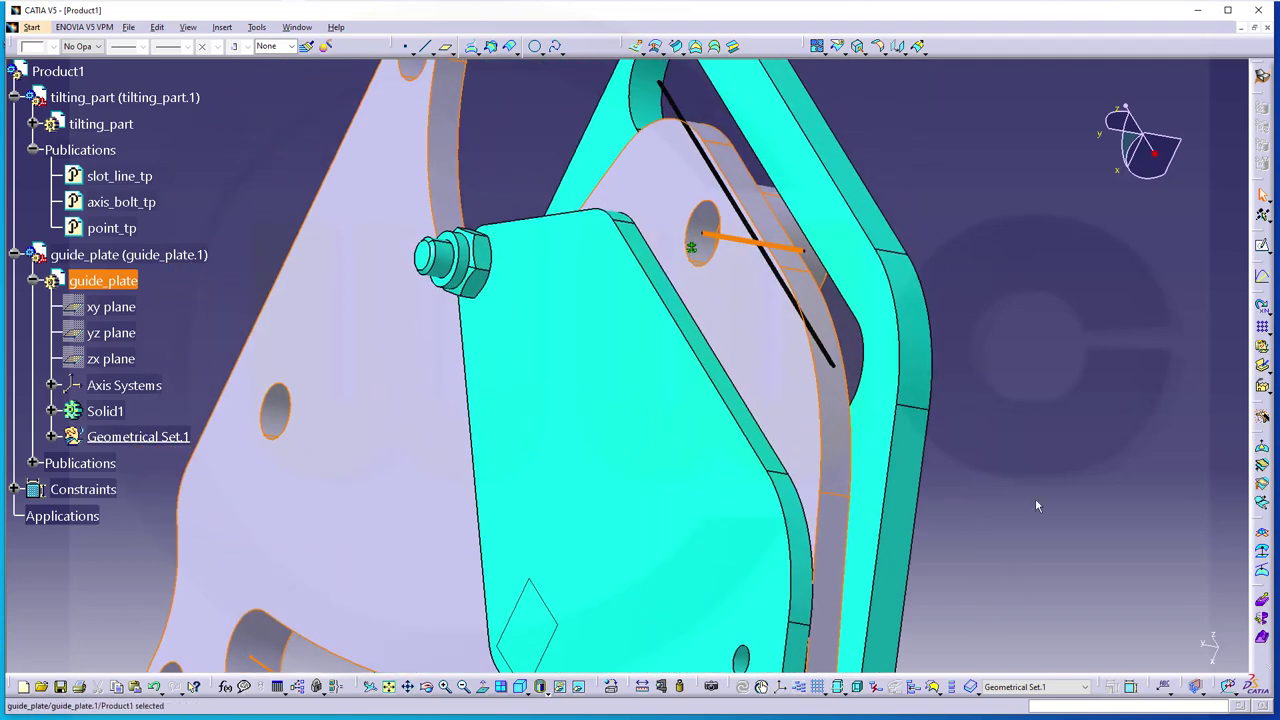
pyautogui.click(1018, 284)
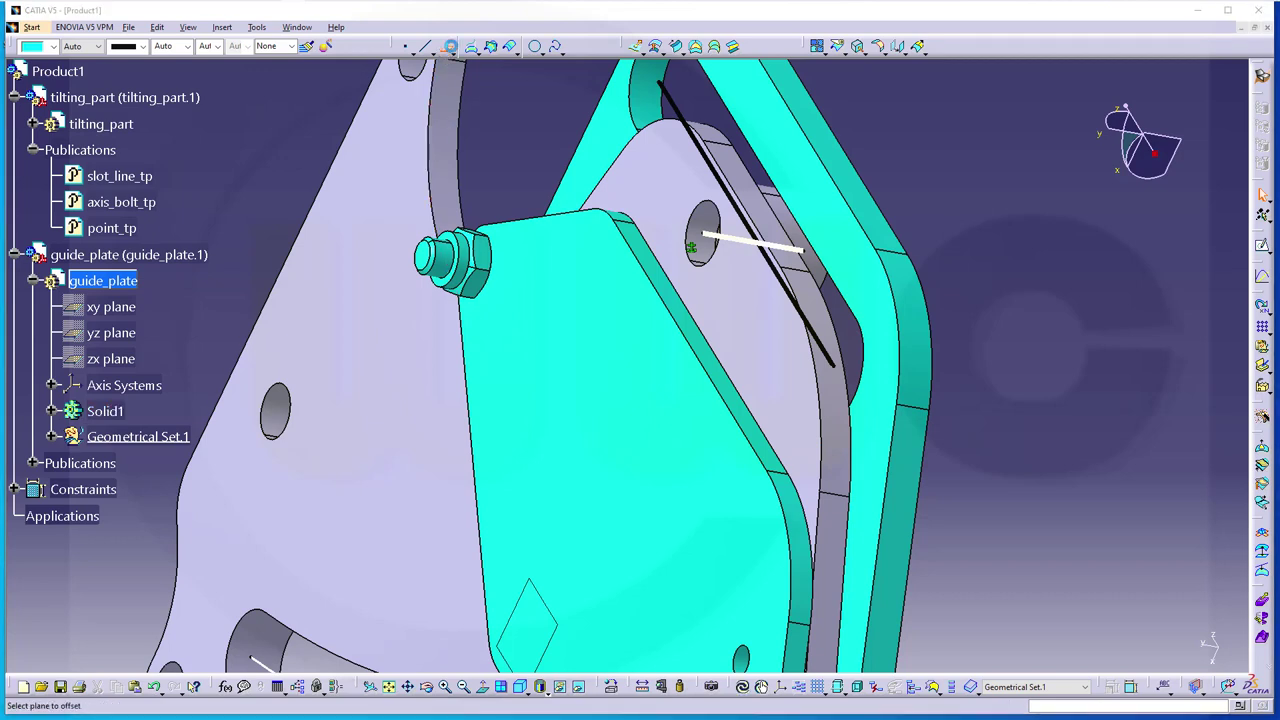
# Step: Create a plane in guide_plate offset 20 mm from the flat face of the rear plate
pyautogui.click(447, 48)
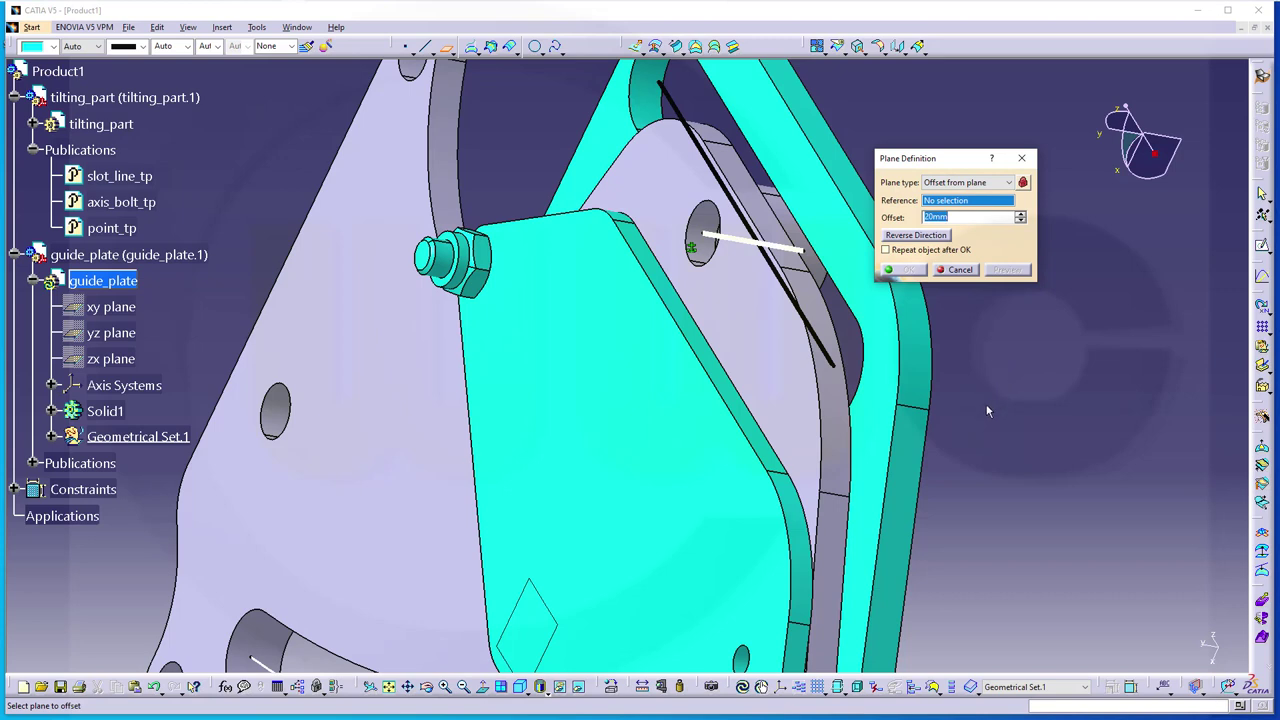
pyautogui.click(877, 422)
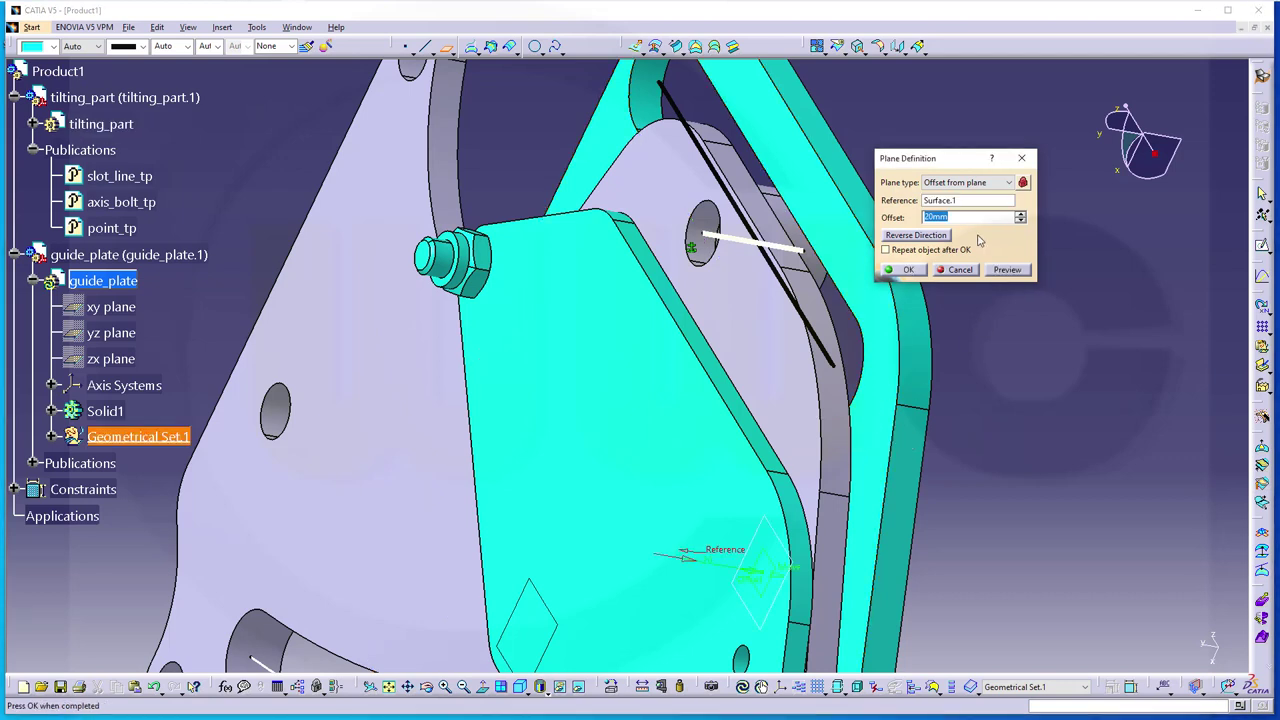
pyautogui.press('Return')
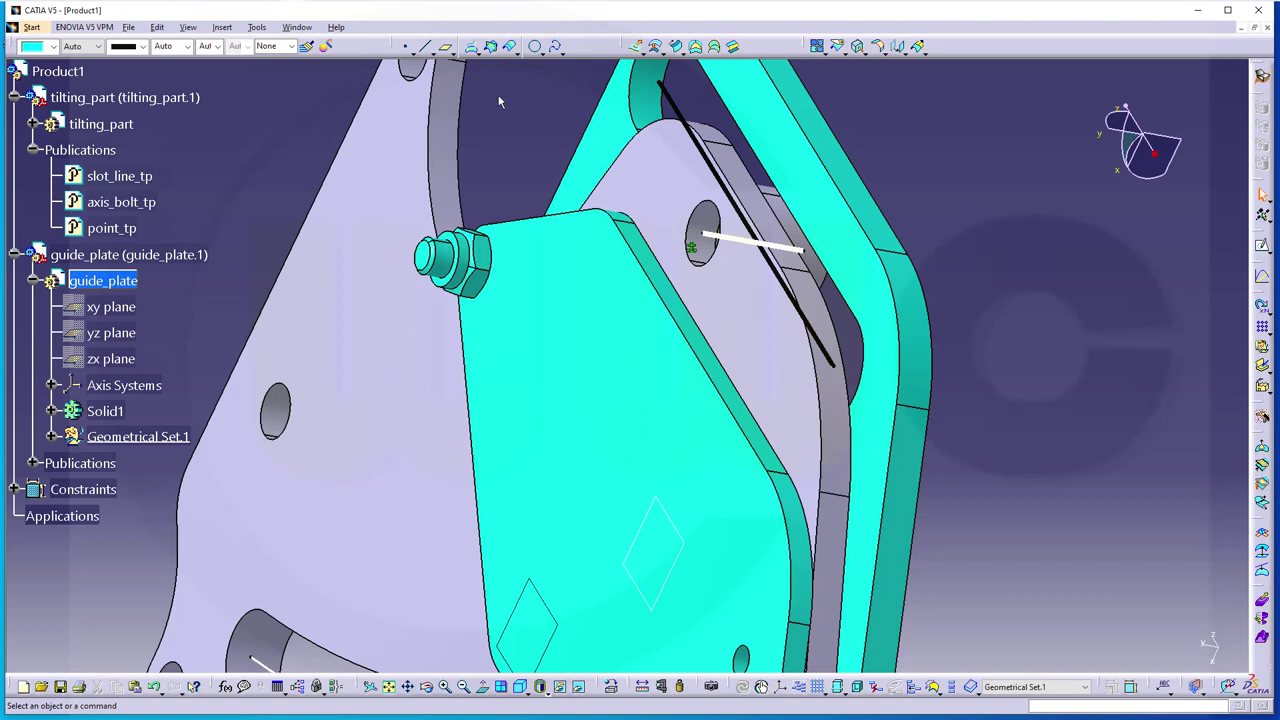
# Step: Begin a point of type On curve in guide_plate, using the upper hole's axis line, Line.1, as its curve
pyautogui.click(407, 50)
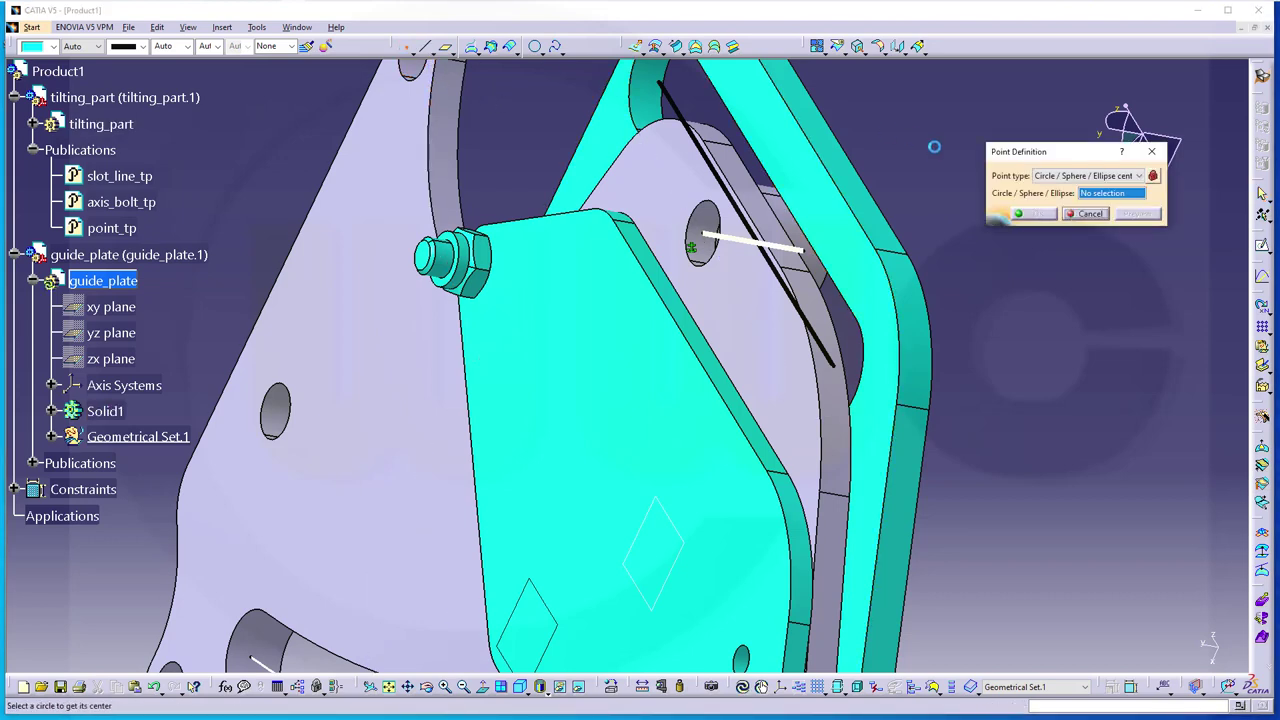
pyautogui.click(1139, 177)
pyautogui.click(1050, 199)
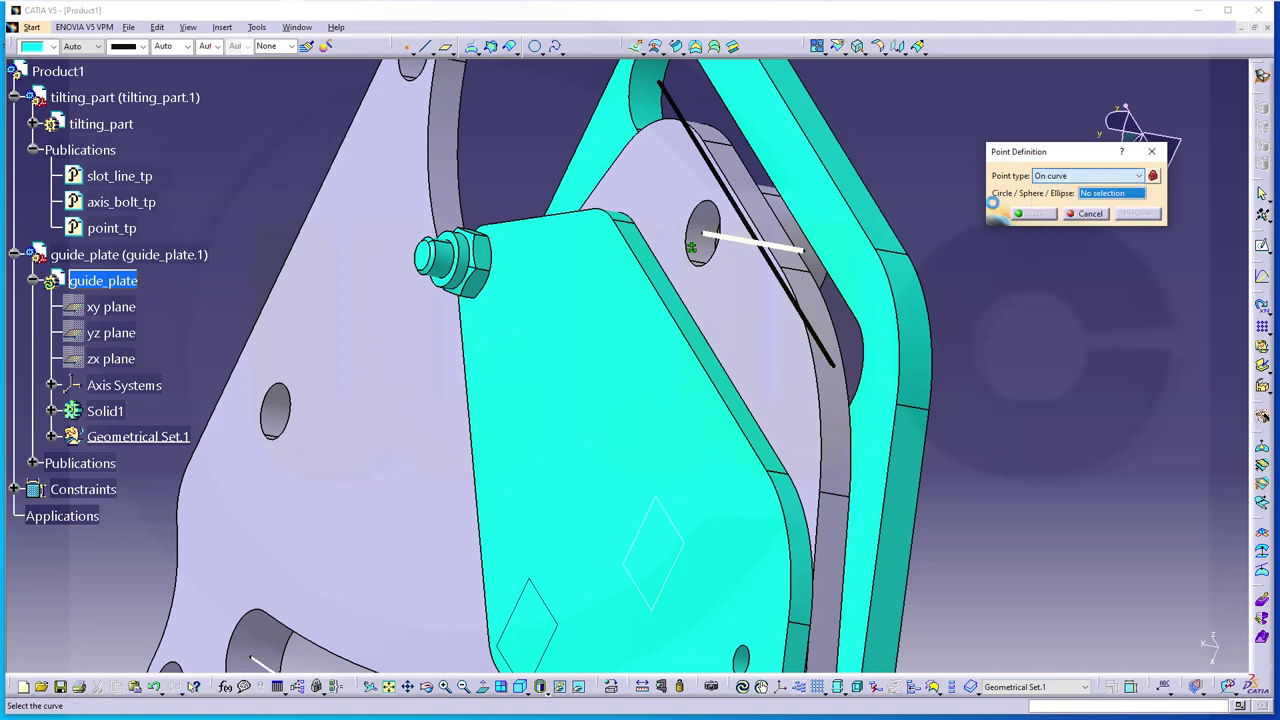
pyautogui.click(745, 243)
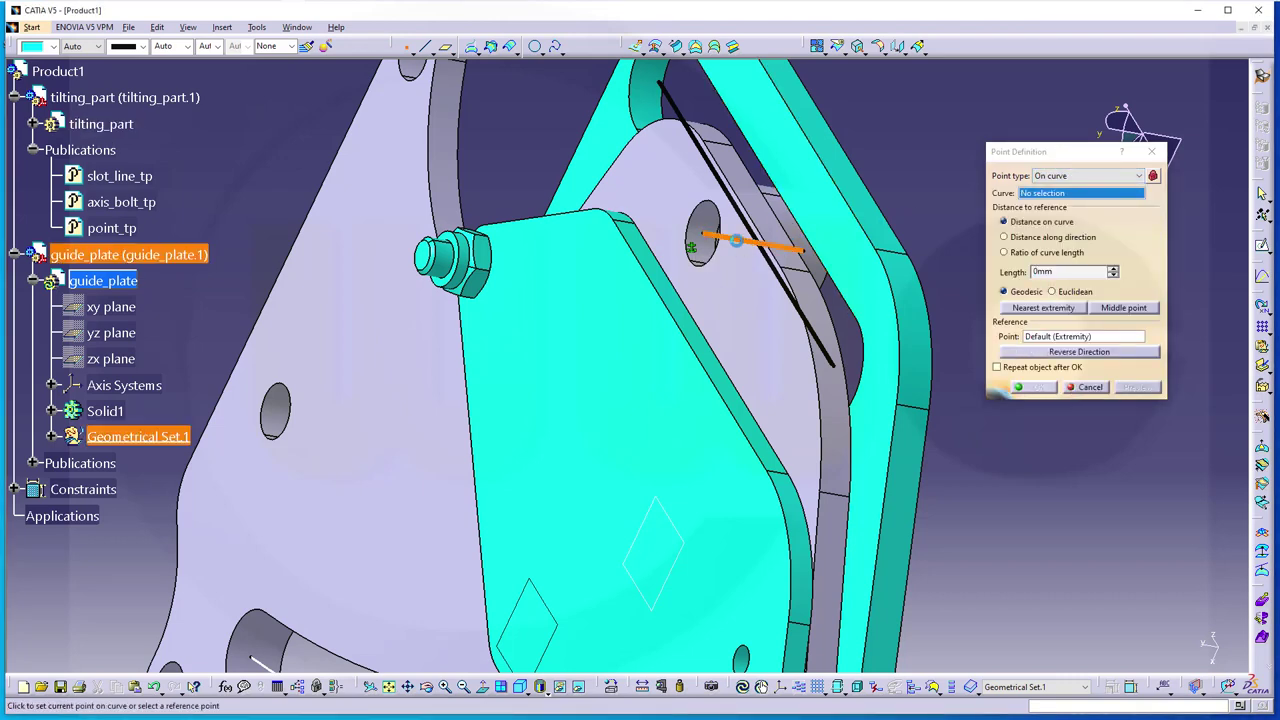
# Step: Reference the point to the intersection of Plane.1 and Line.1, and create the point
pyautogui.click(1060, 340)
pyautogui.rightClick(1060, 340)
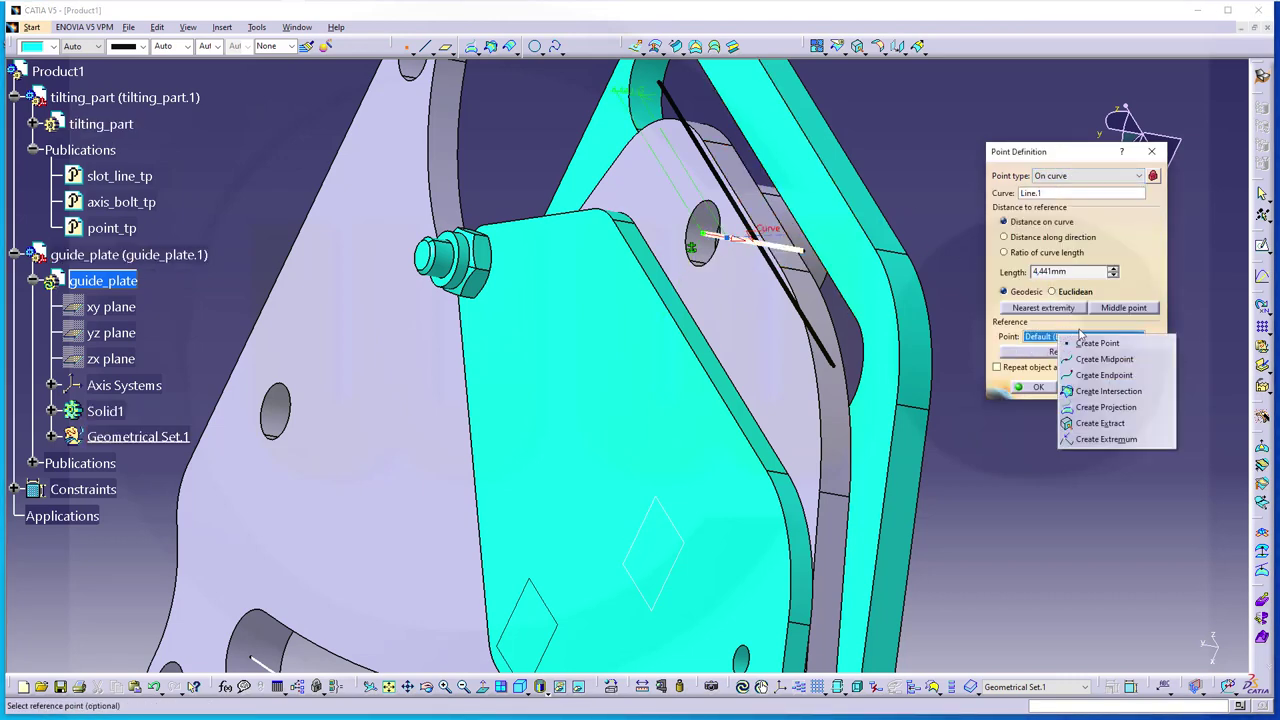
pyautogui.click(1108, 391)
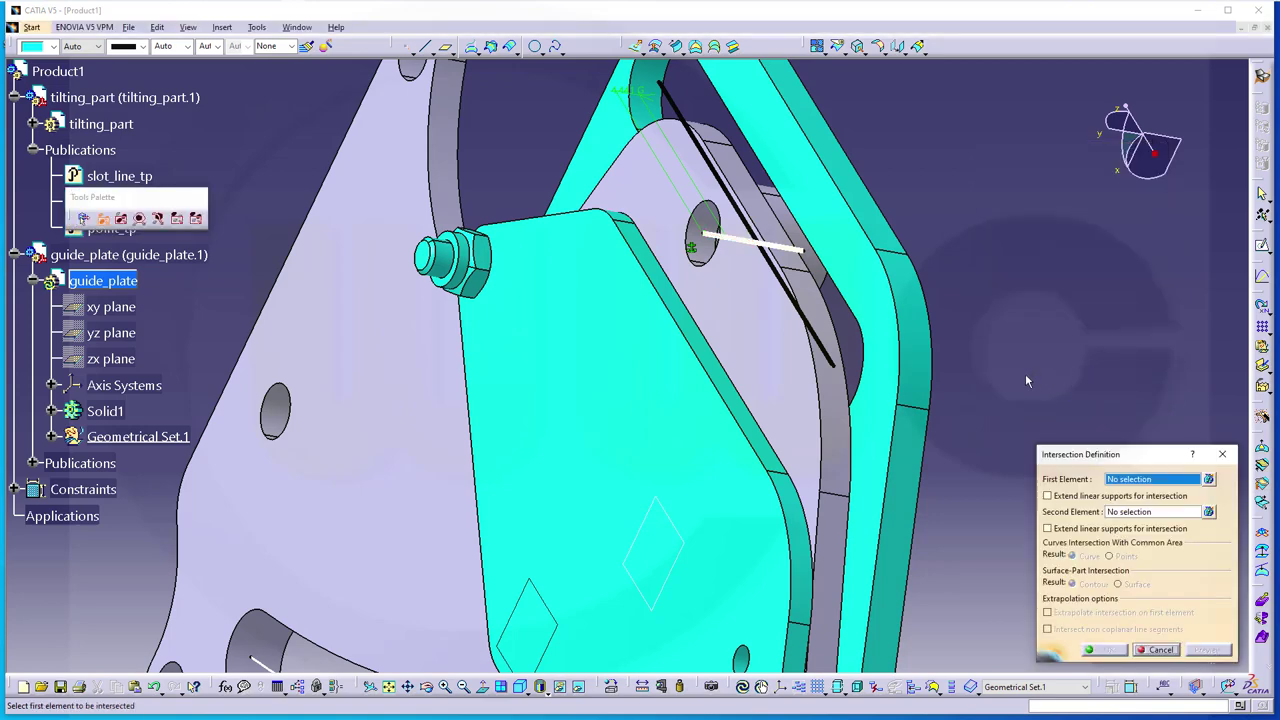
pyautogui.click(675, 518)
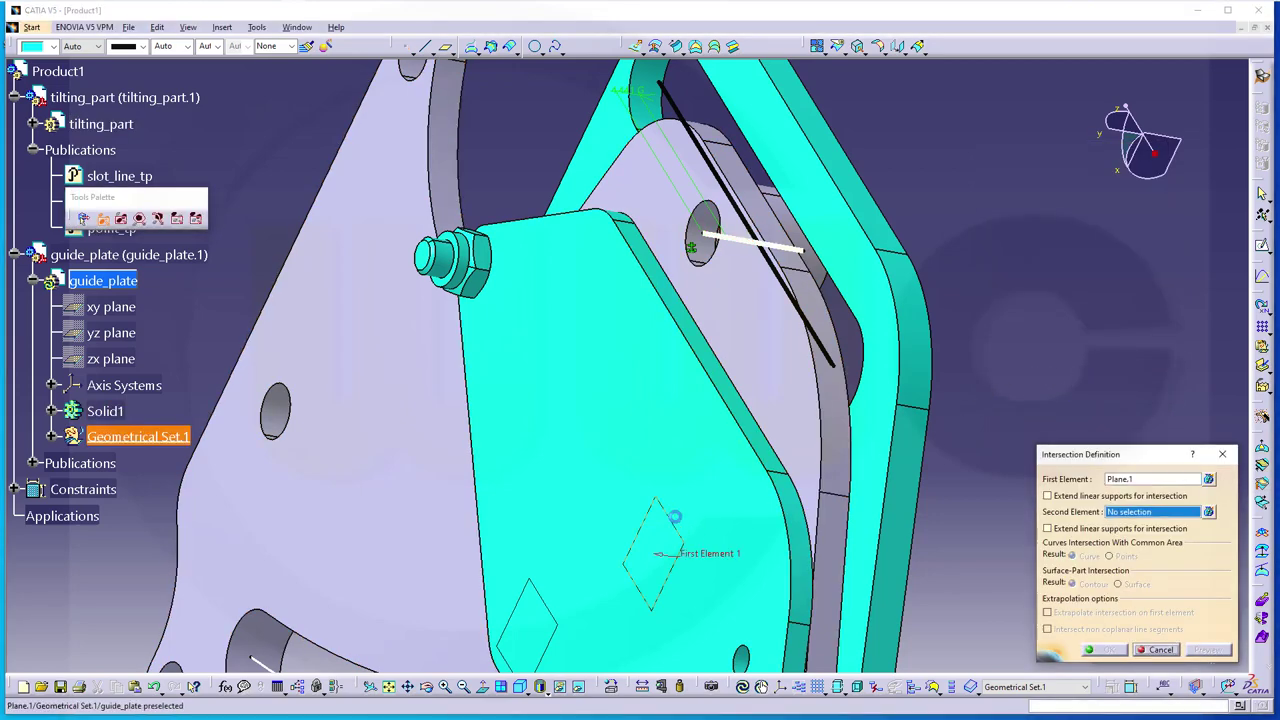
pyautogui.click(757, 243)
pyautogui.click(1104, 650)
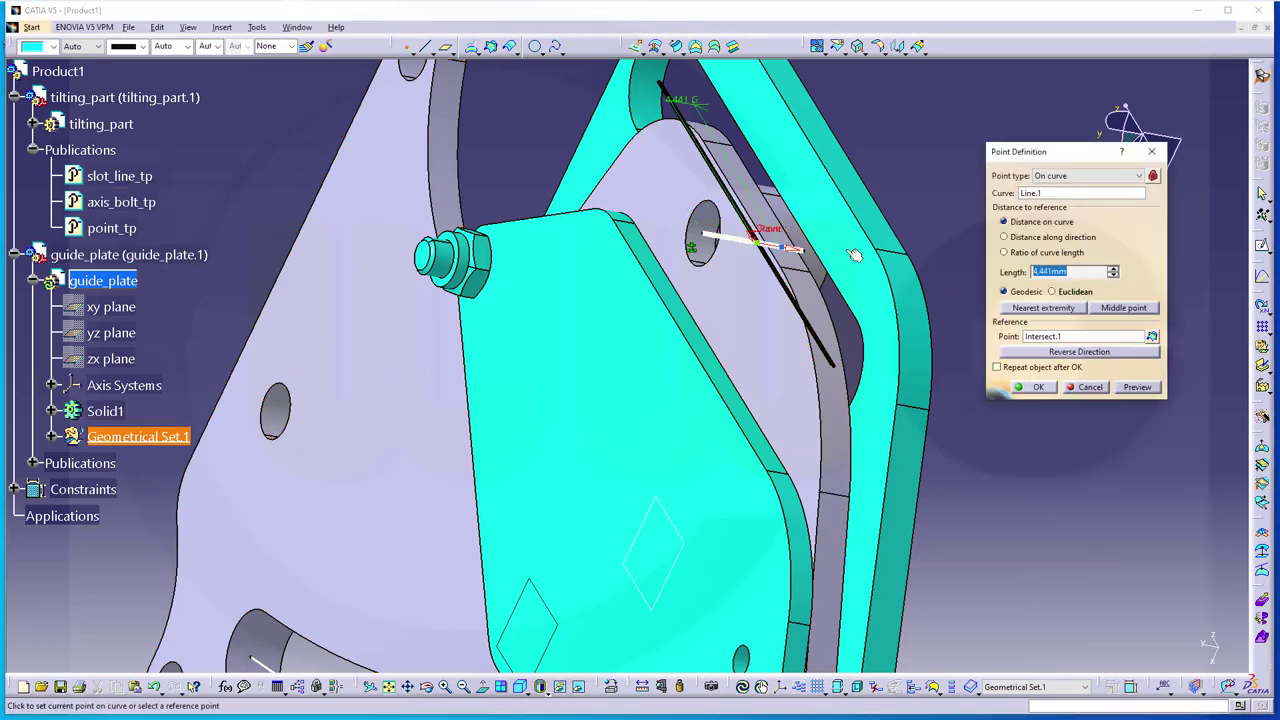
pyautogui.press('Return')
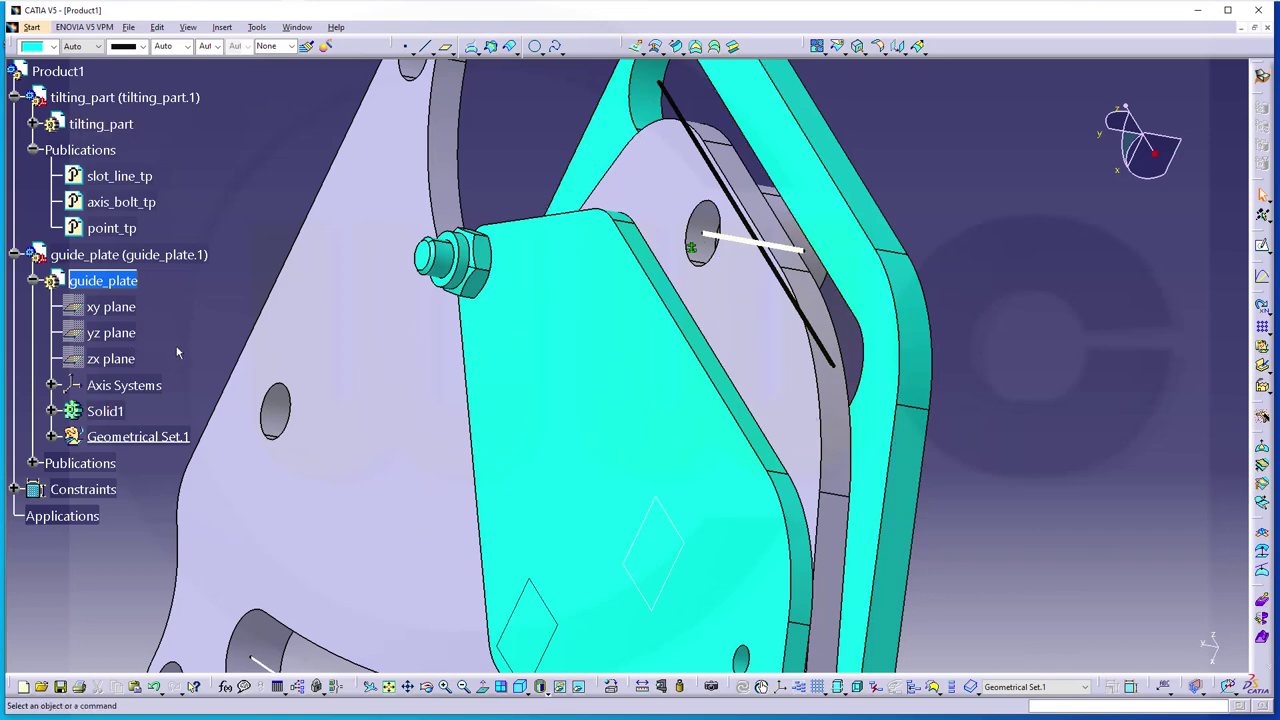
# Step: Publish the new hole-axis point, Point.3, from guide_plate's Geometrical Set.1
pyautogui.click(52, 438)
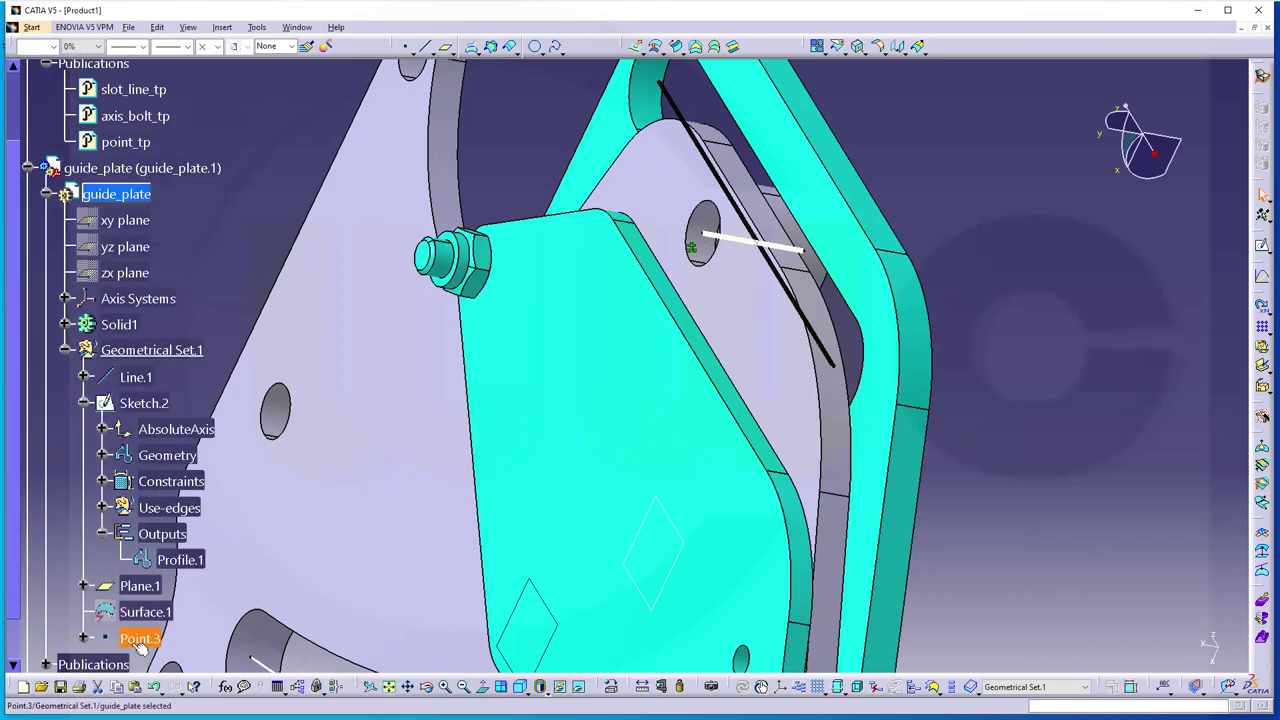
pyautogui.click(257, 27)
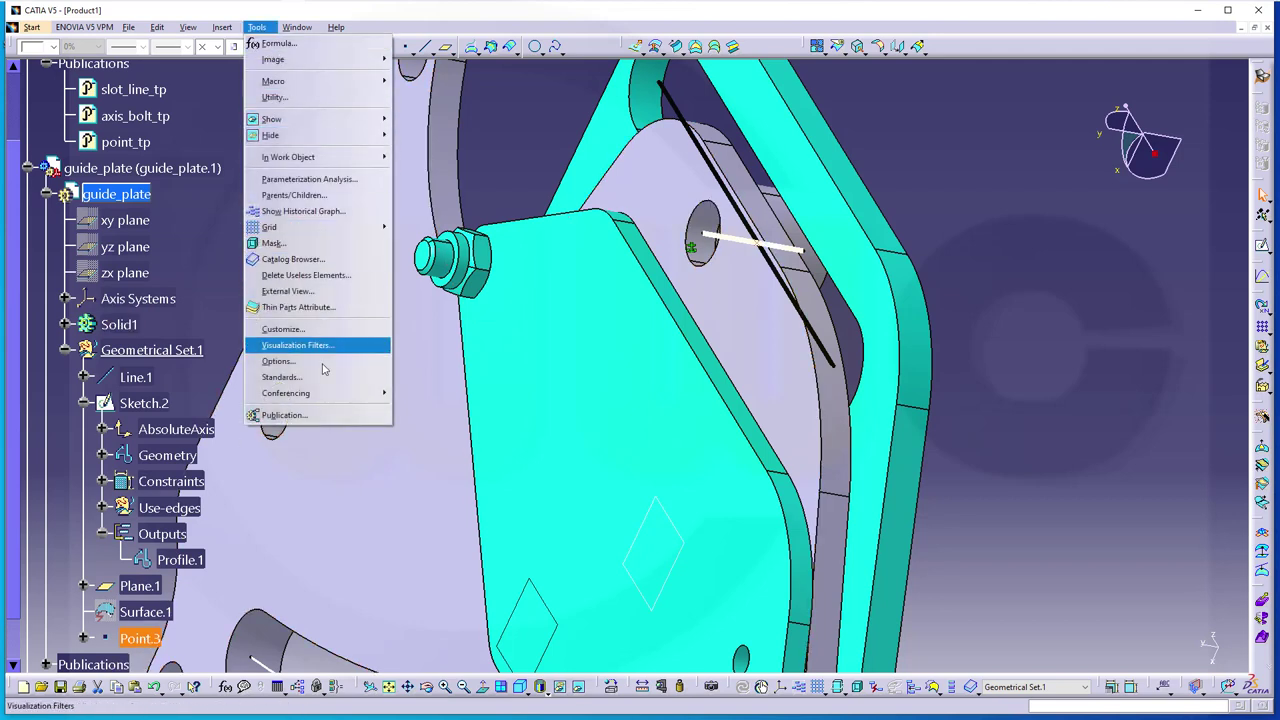
pyautogui.click(323, 424)
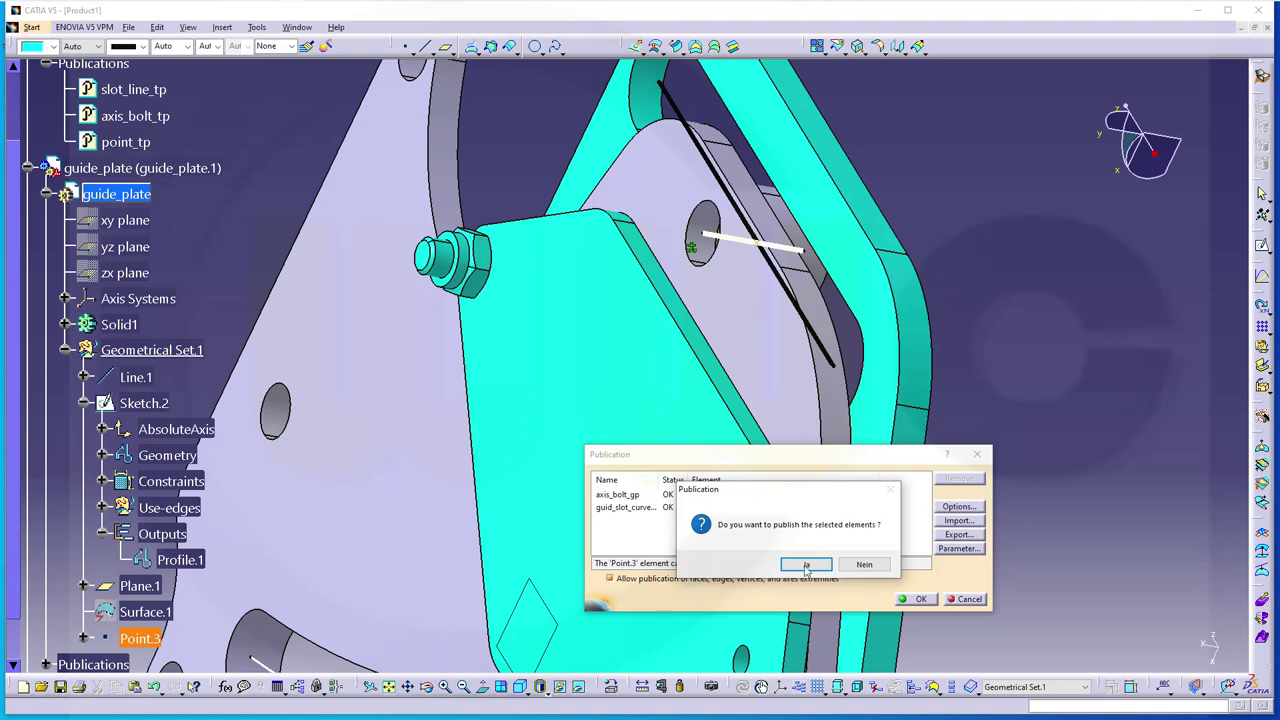
pyautogui.click(806, 566)
# Step: Rename the new point publication as point_gp and confirm the guide plate's publications
pyautogui.click(620, 521)
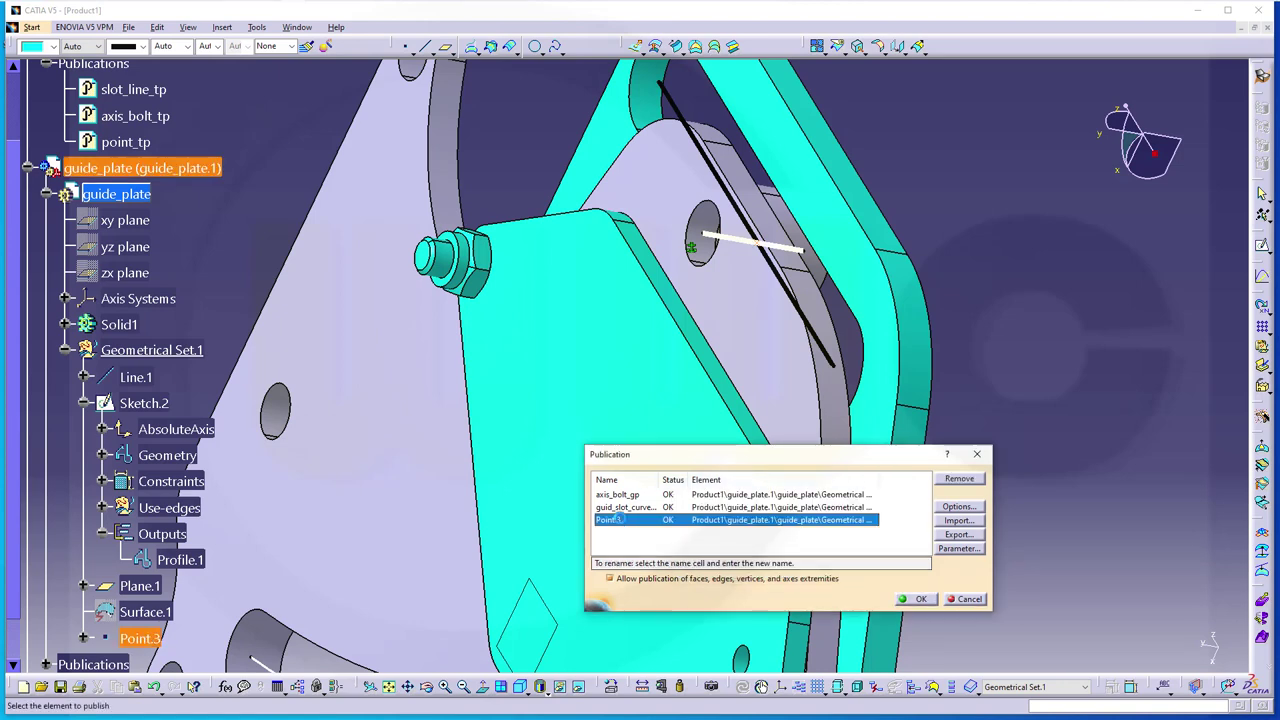
pyautogui.click(620, 522)
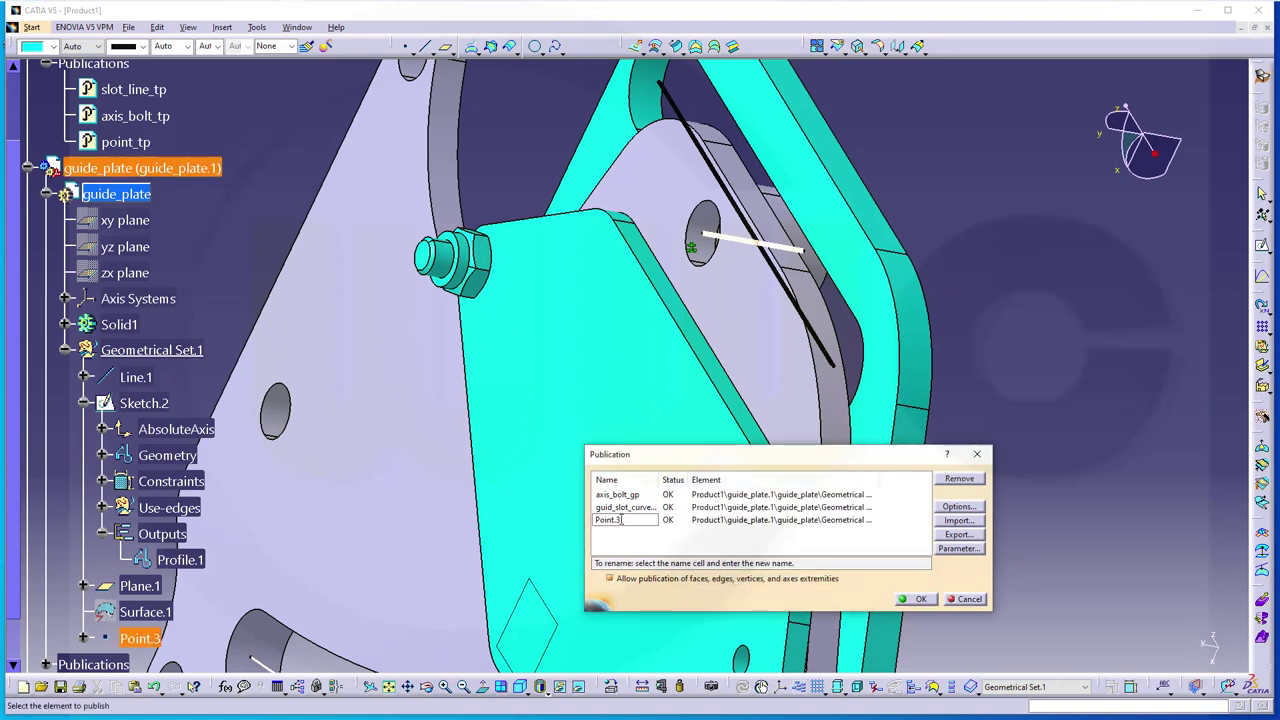
pyautogui.doubleClick(616, 520)
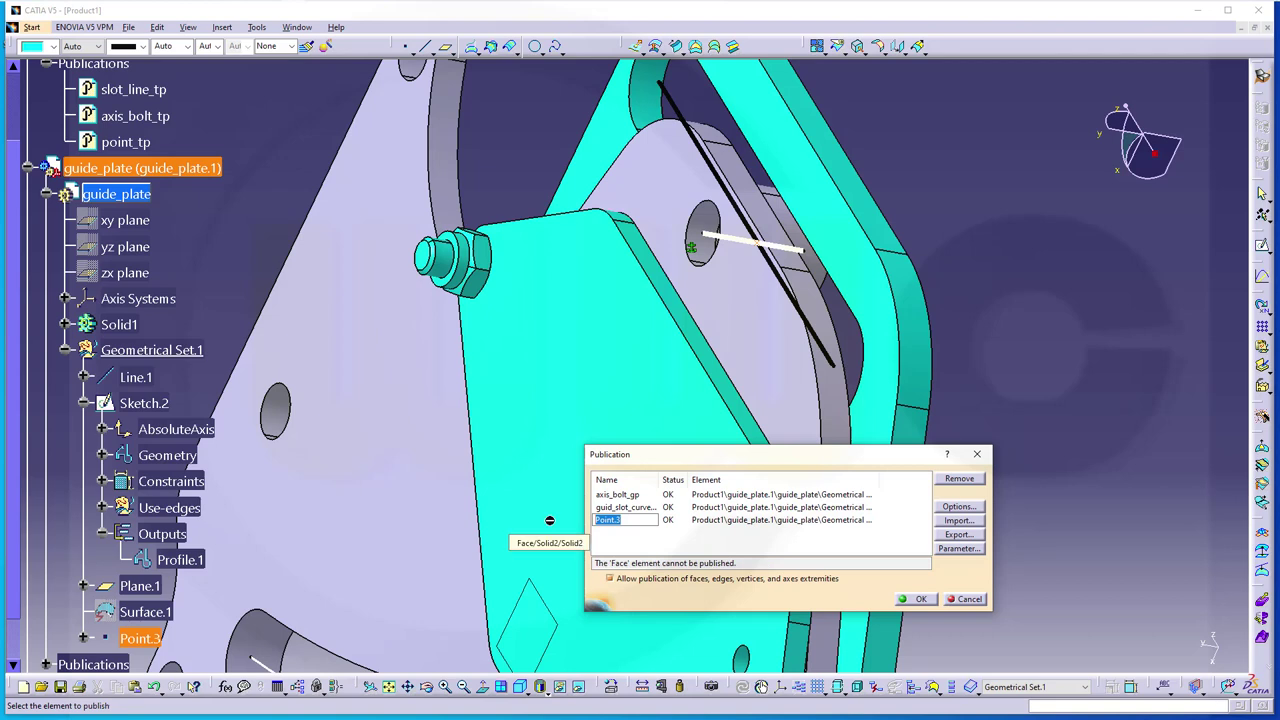
pyautogui.write('p')
pyautogui.press('Return')
pyautogui.click(913, 604)
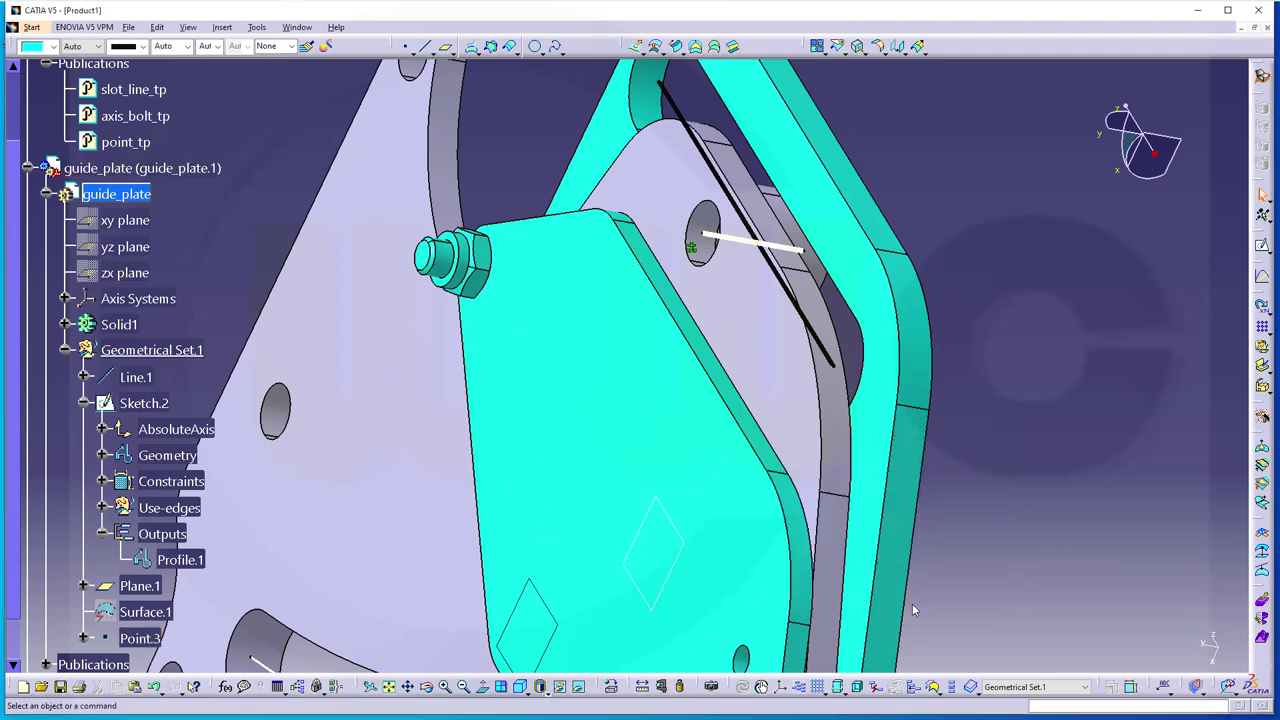
# Step: Make Product1 active for assembly work, collapse guide_plate's geometry and expand its publications
pyautogui.scroll(5, 229, 193)
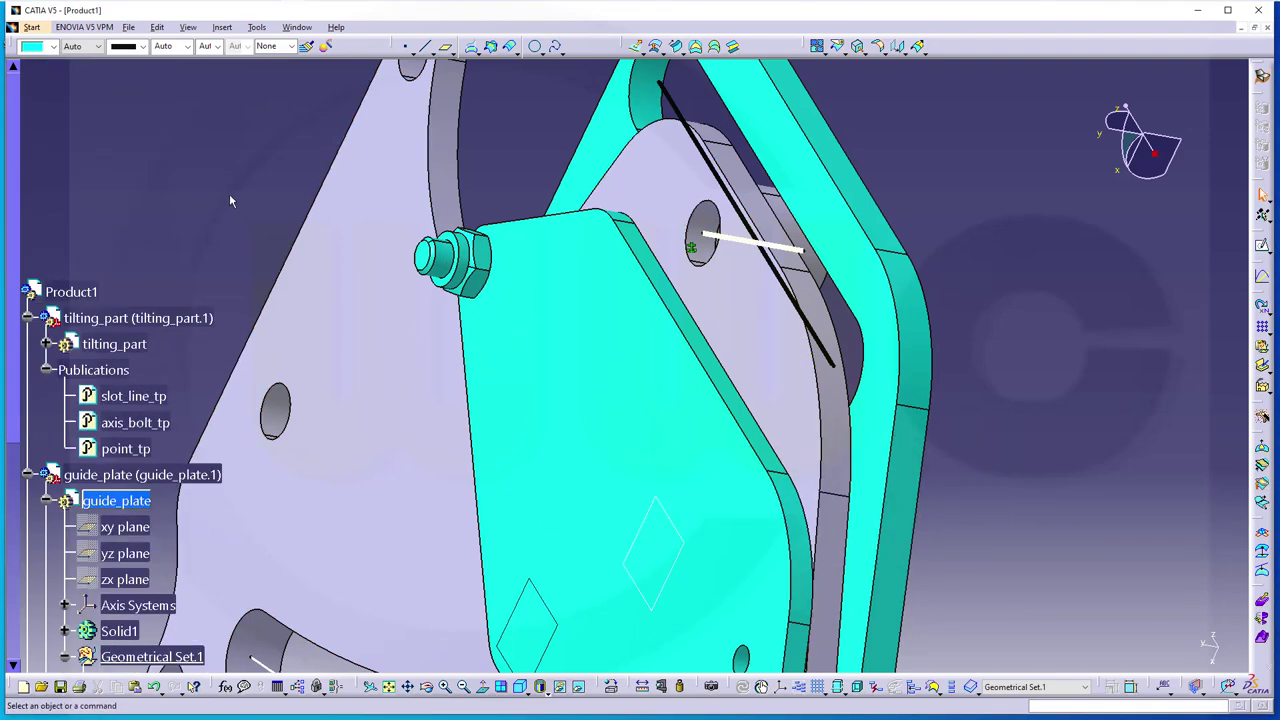
pyautogui.click(70, 292)
pyautogui.doubleClick(73, 294)
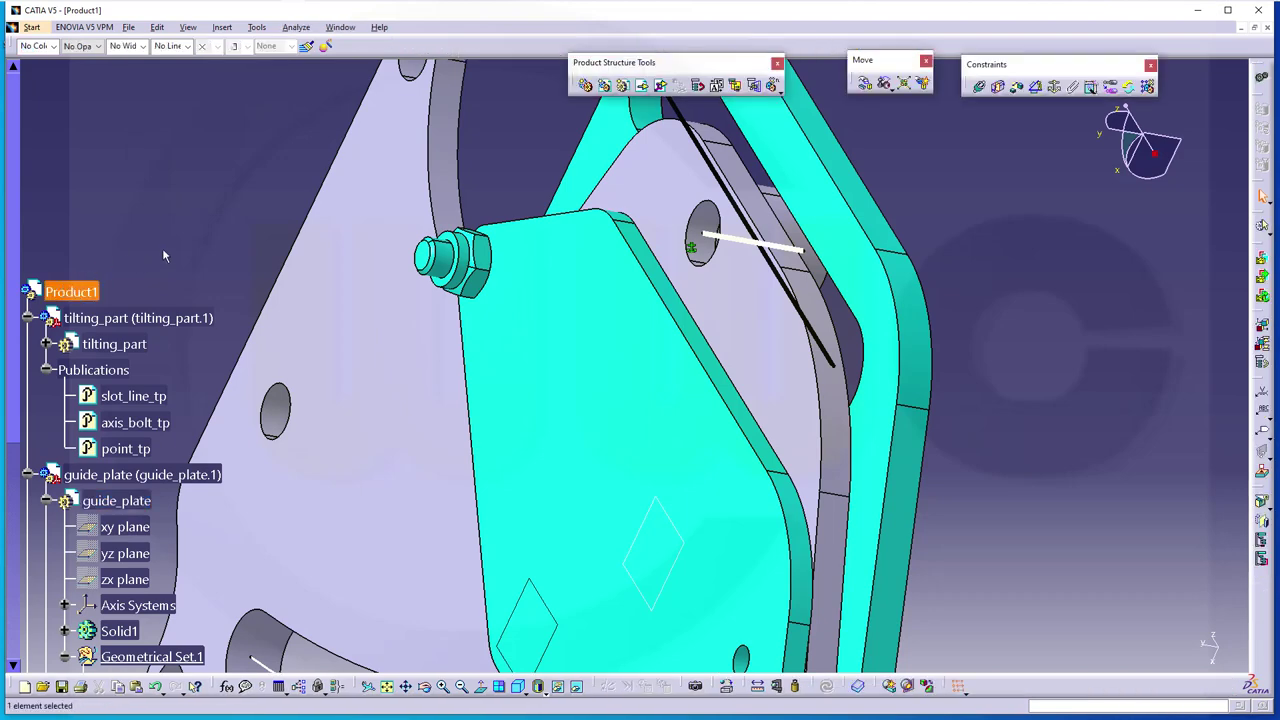
pyautogui.scroll(-3, 74, 400)
pyautogui.click(65, 411)
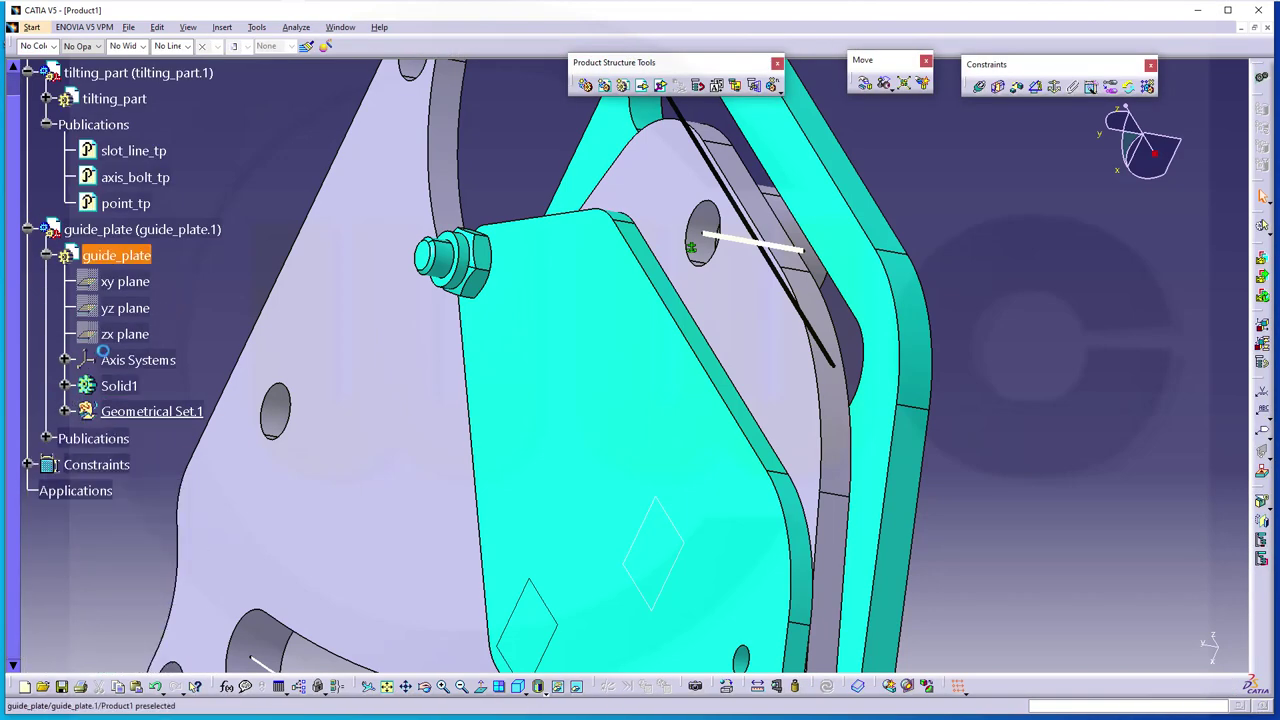
pyautogui.click(46, 438)
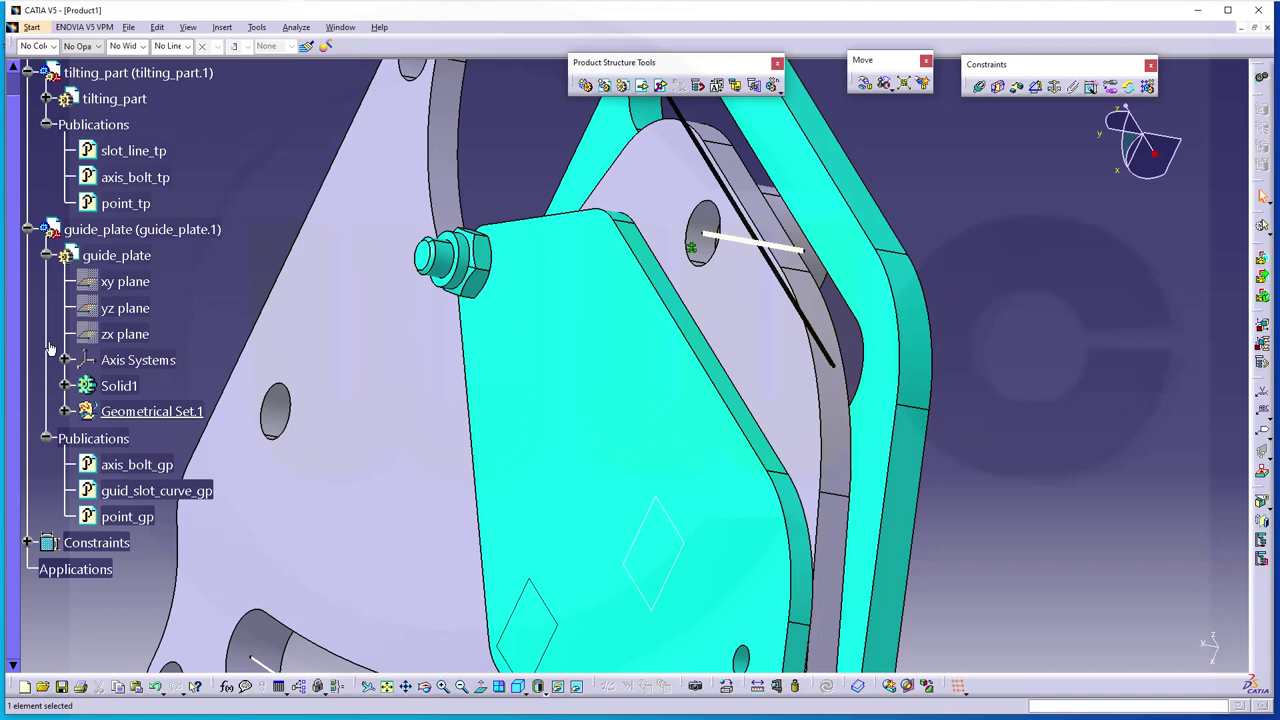
pyautogui.click(46, 255)
pyautogui.keyDown('ctrl'); pyautogui.moveTo(322, 304); pyautogui.dragTo(949, 314, button='middle'); pyautogui.keyUp('ctrl')
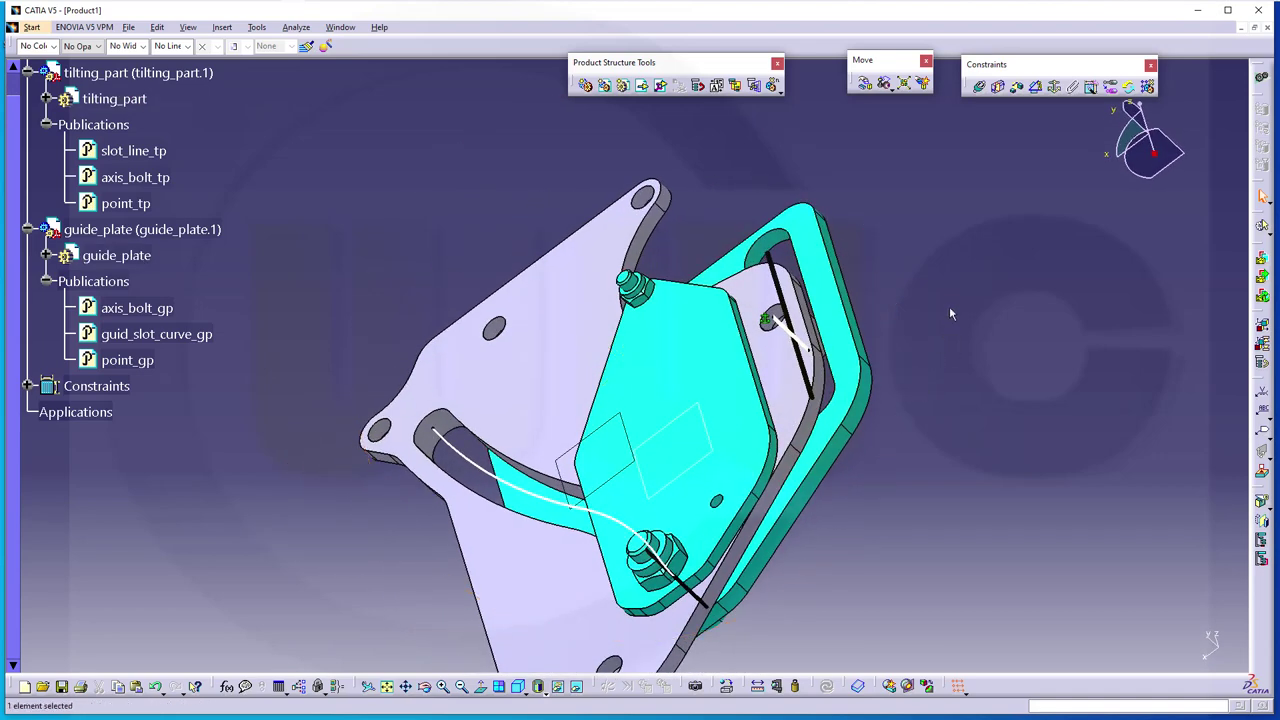
# Step: Start a contact constraint with guide_plate's flat front face as the first element
pyautogui.click(980, 88)
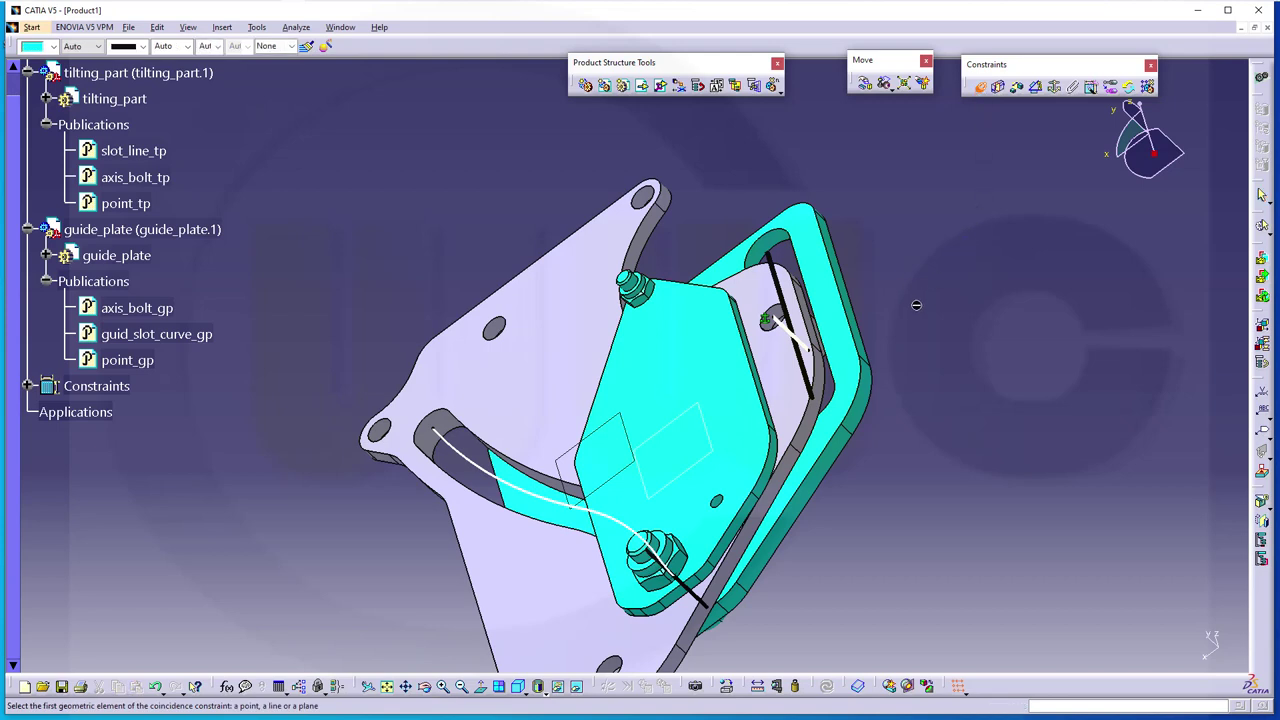
pyautogui.click(999, 90)
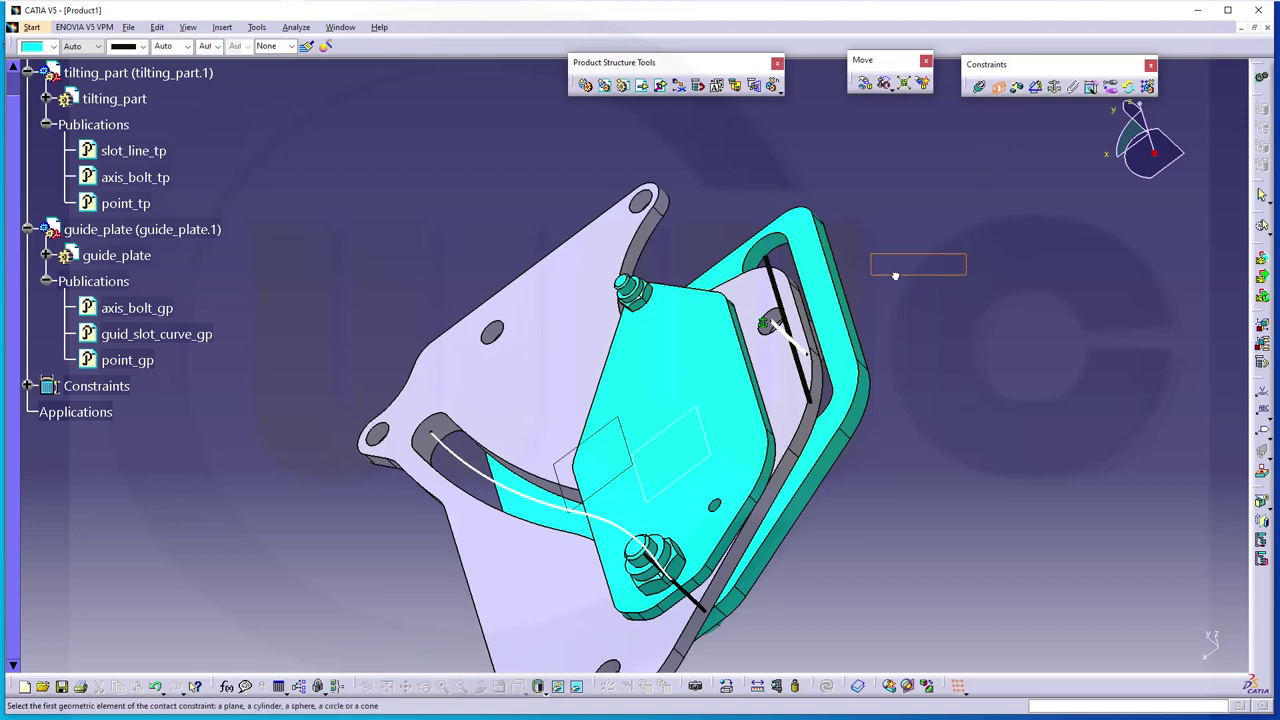
pyautogui.moveTo(951, 300); pyautogui.dragTo(812, 432, button='middle')
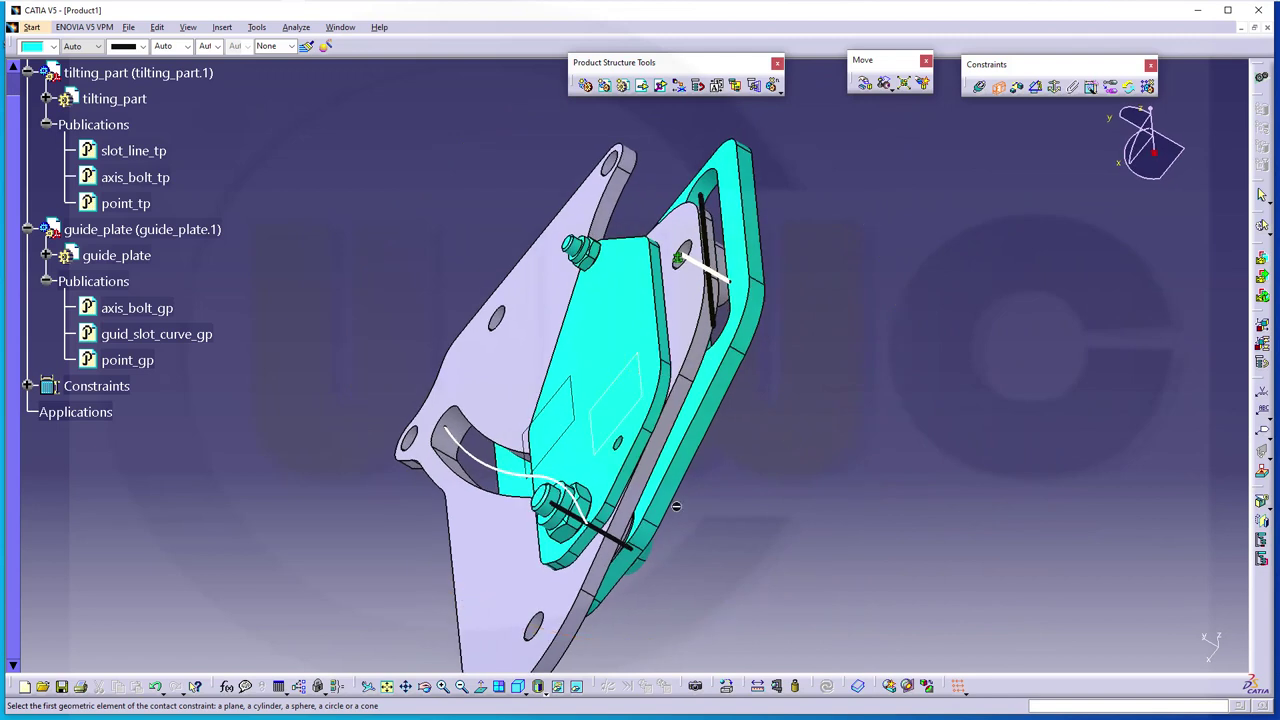
pyautogui.click(544, 598)
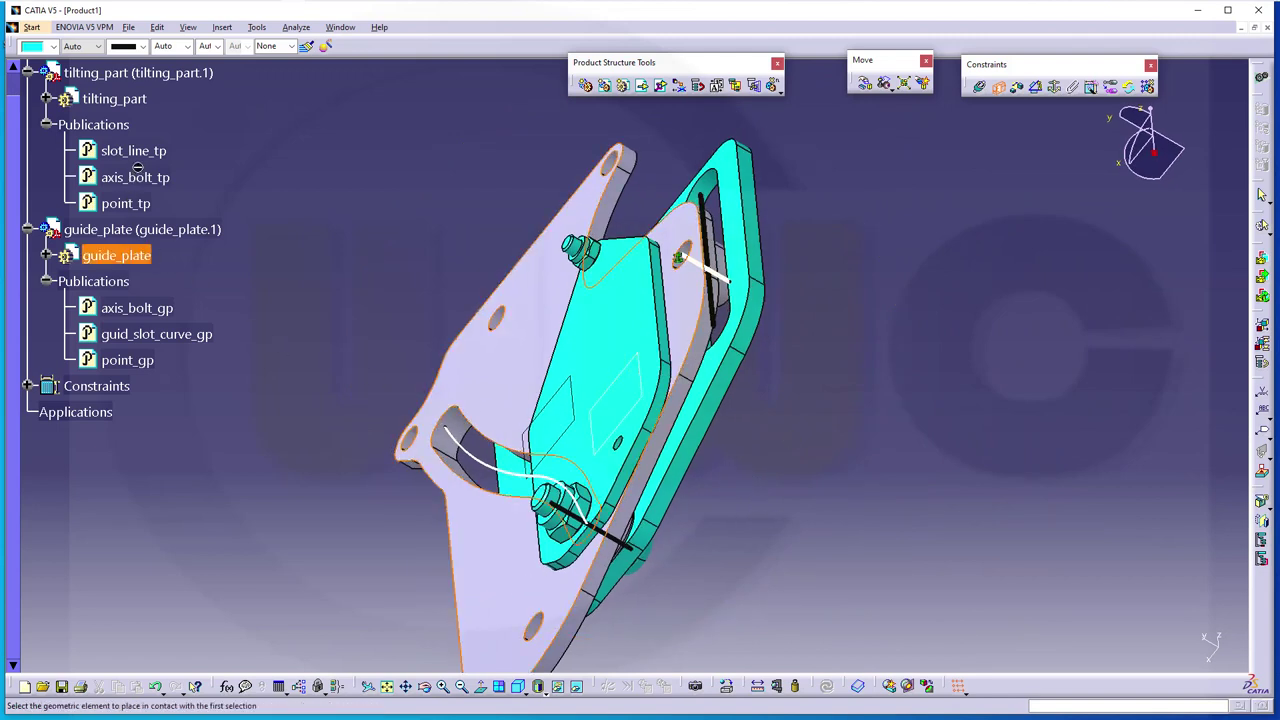
# Step: Hide guide_plate and complete the contact constraint with the tilting part's flat inner face that faces the guide plate
pyautogui.rightClick(101, 230)
pyautogui.click(135, 265)
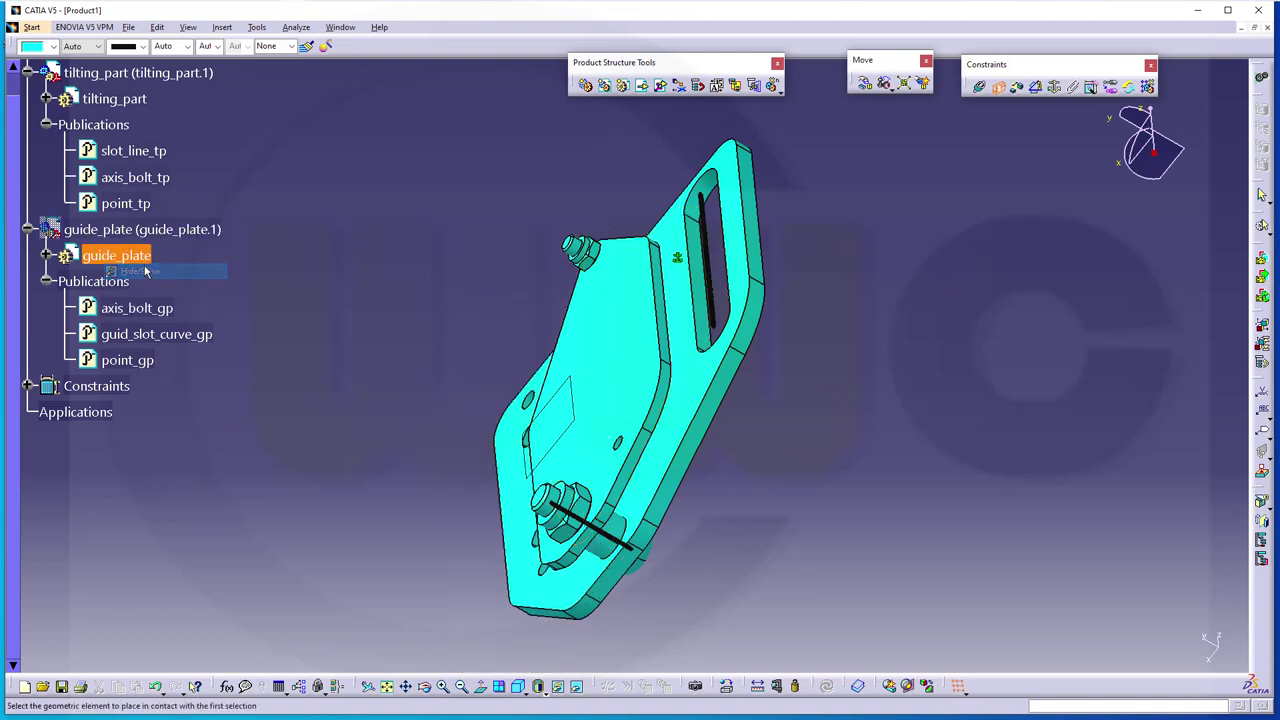
pyautogui.middleClick(790, 478)
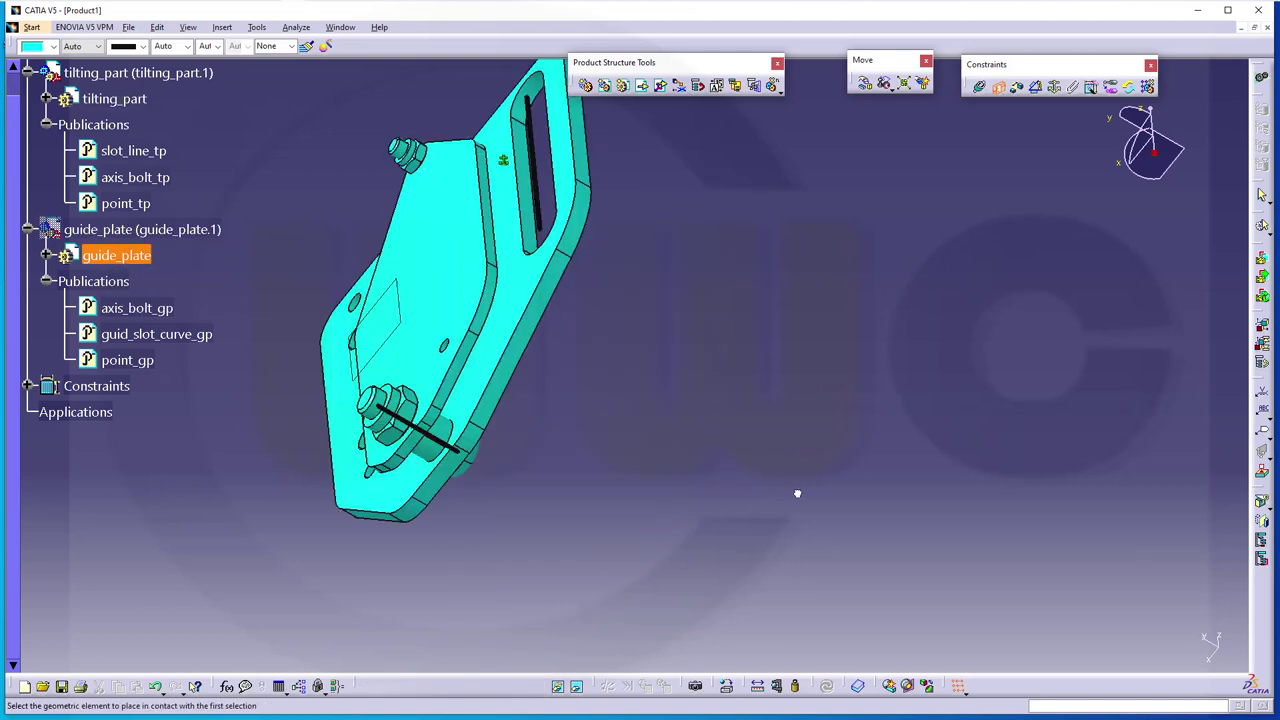
pyautogui.moveTo(591, 414); pyautogui.dragTo(391, 274, button='middle')
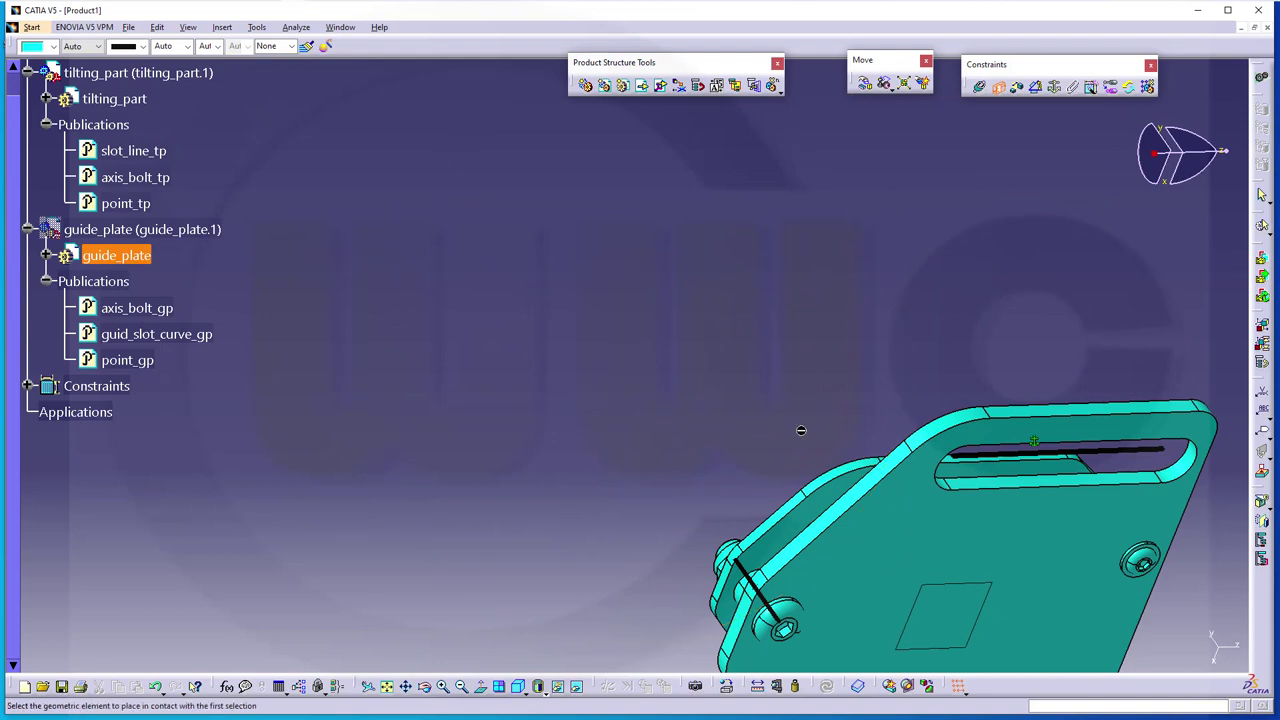
pyautogui.click(1011, 473)
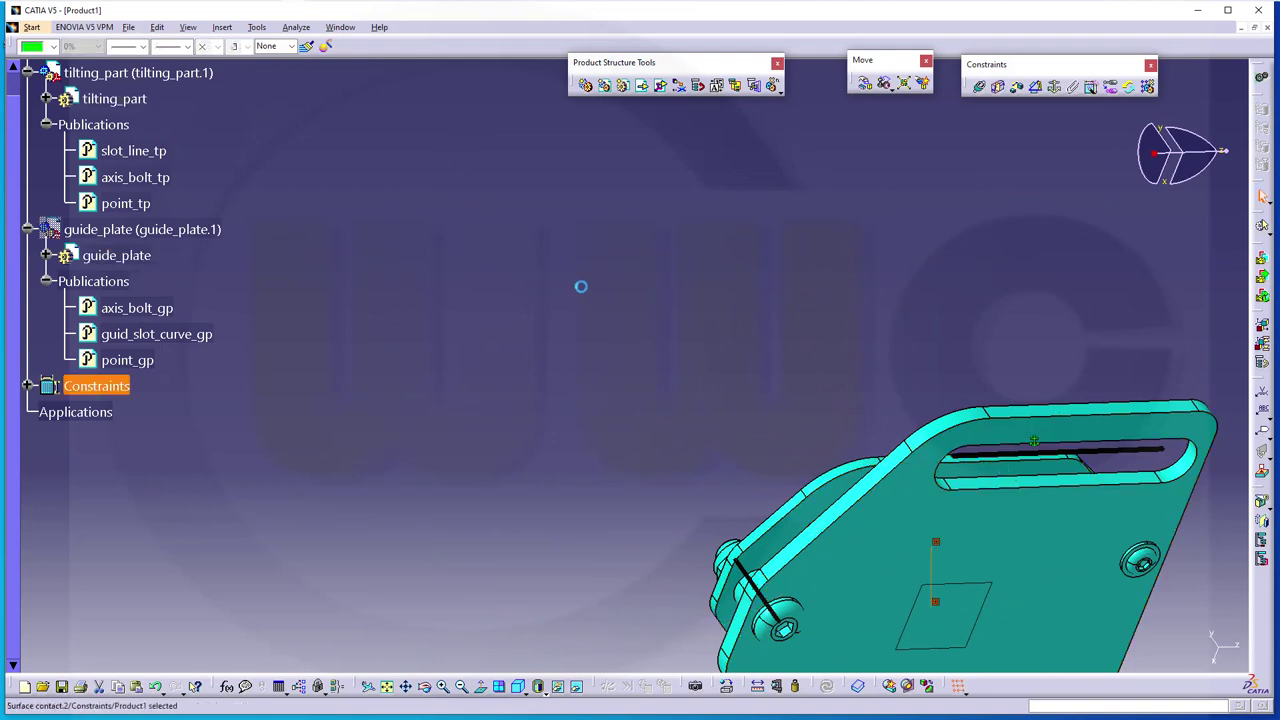
pyautogui.click(591, 293)
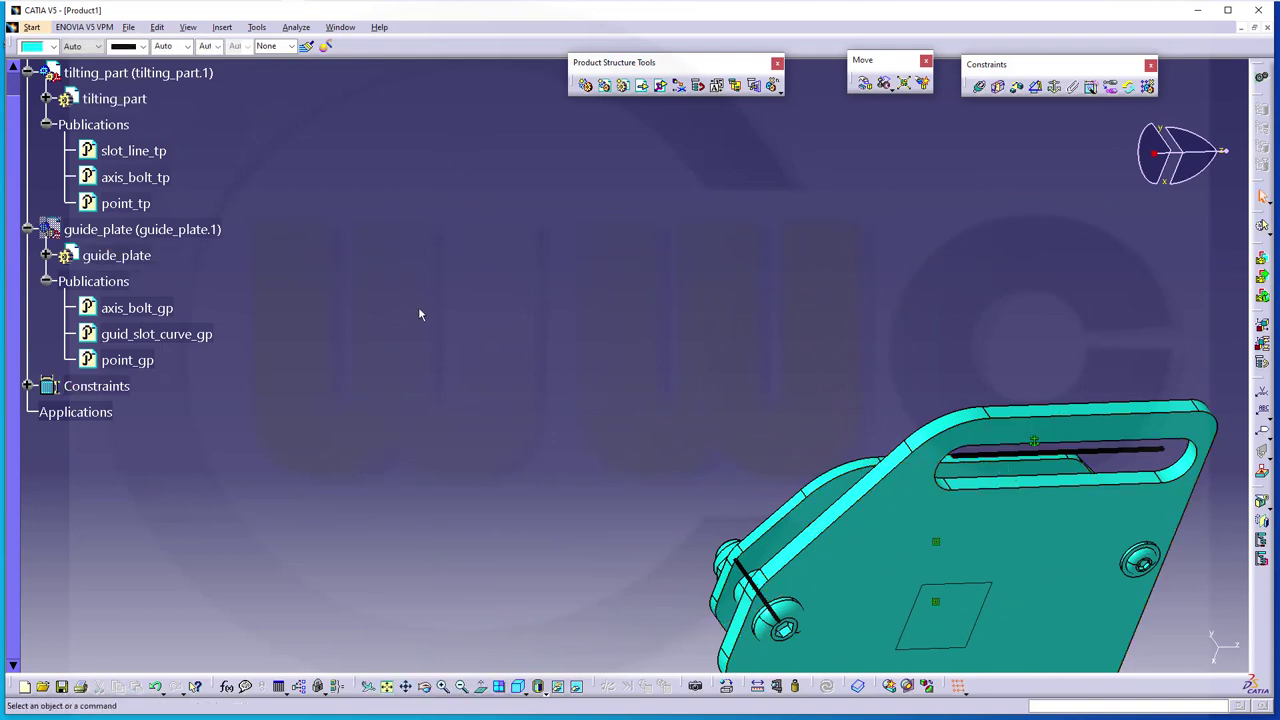
# Step: Show the hidden guide_plate component again
pyautogui.moveTo(586, 337); pyautogui.dragTo(790, 443, button='middle')
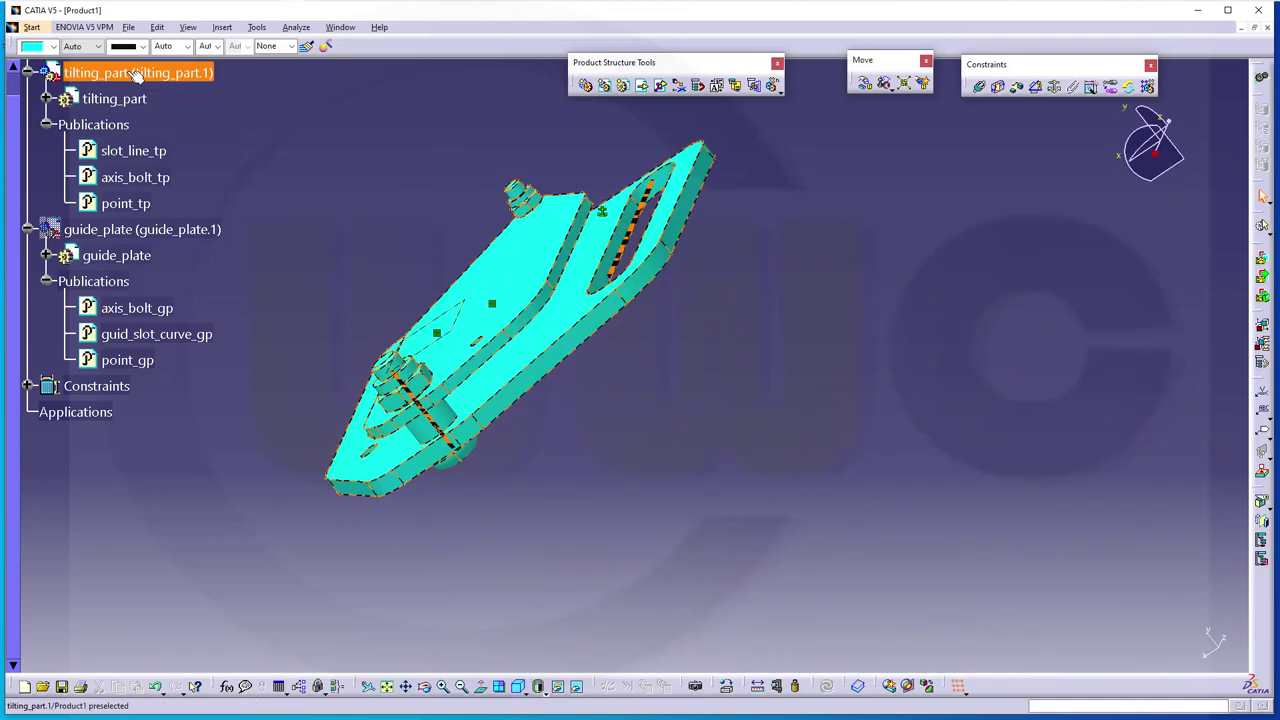
pyautogui.rightClick(131, 234)
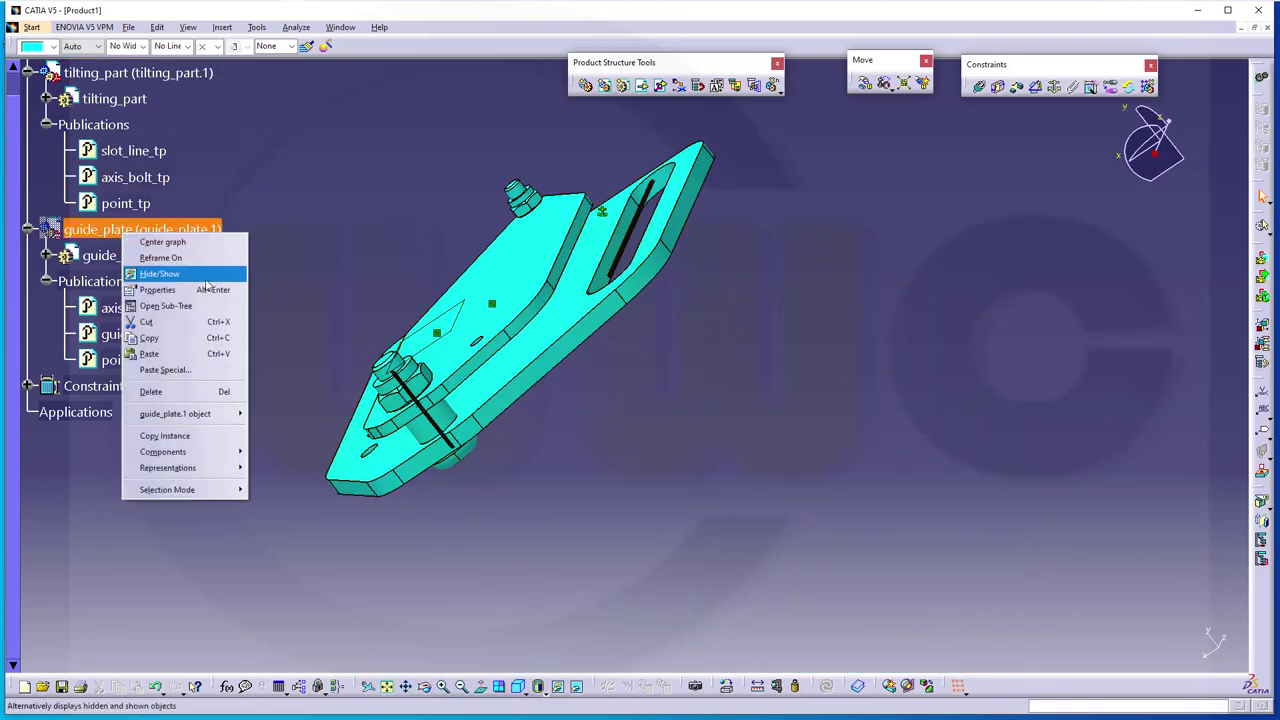
pyautogui.click(170, 271)
pyautogui.click(114, 98)
pyautogui.moveTo(700, 420); pyautogui.dragTo(820, 442, button='middle')
pyautogui.click(779, 374)
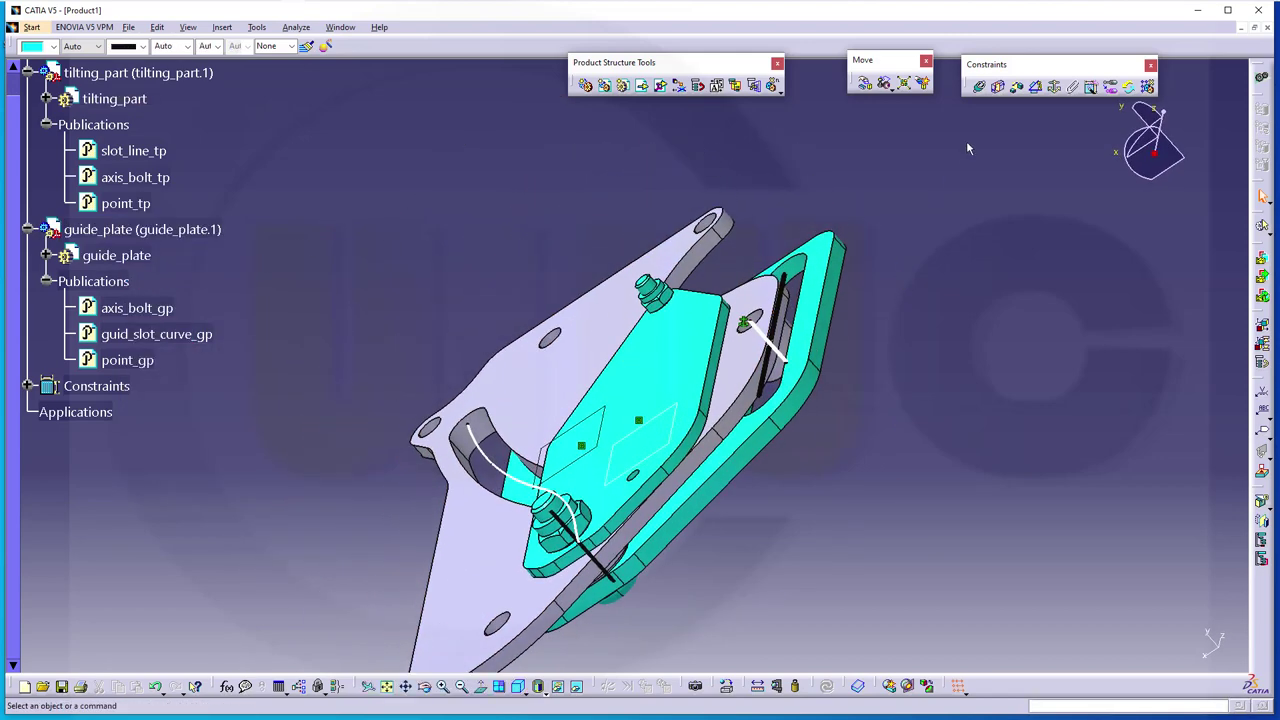
# Step: Add a coincidence constraint between the publications point_gp and slot_line_tp, and update the assembly
pyautogui.click(982, 90)
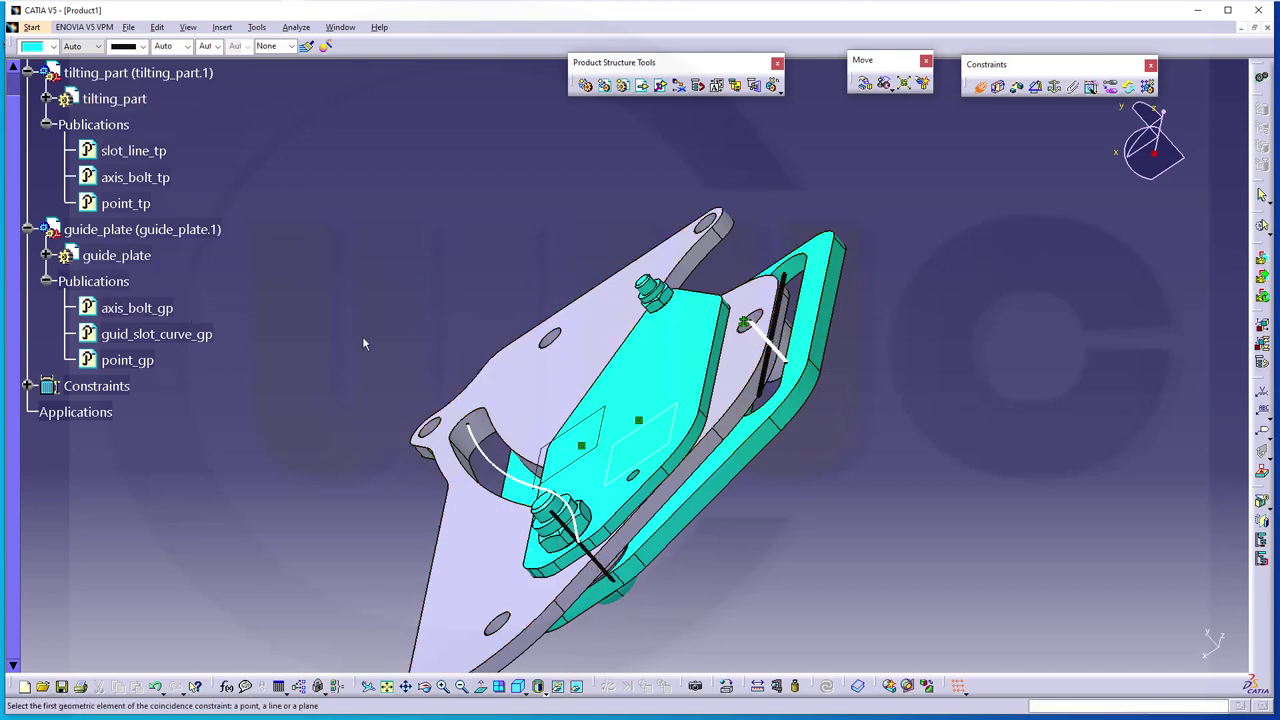
pyautogui.click(130, 360)
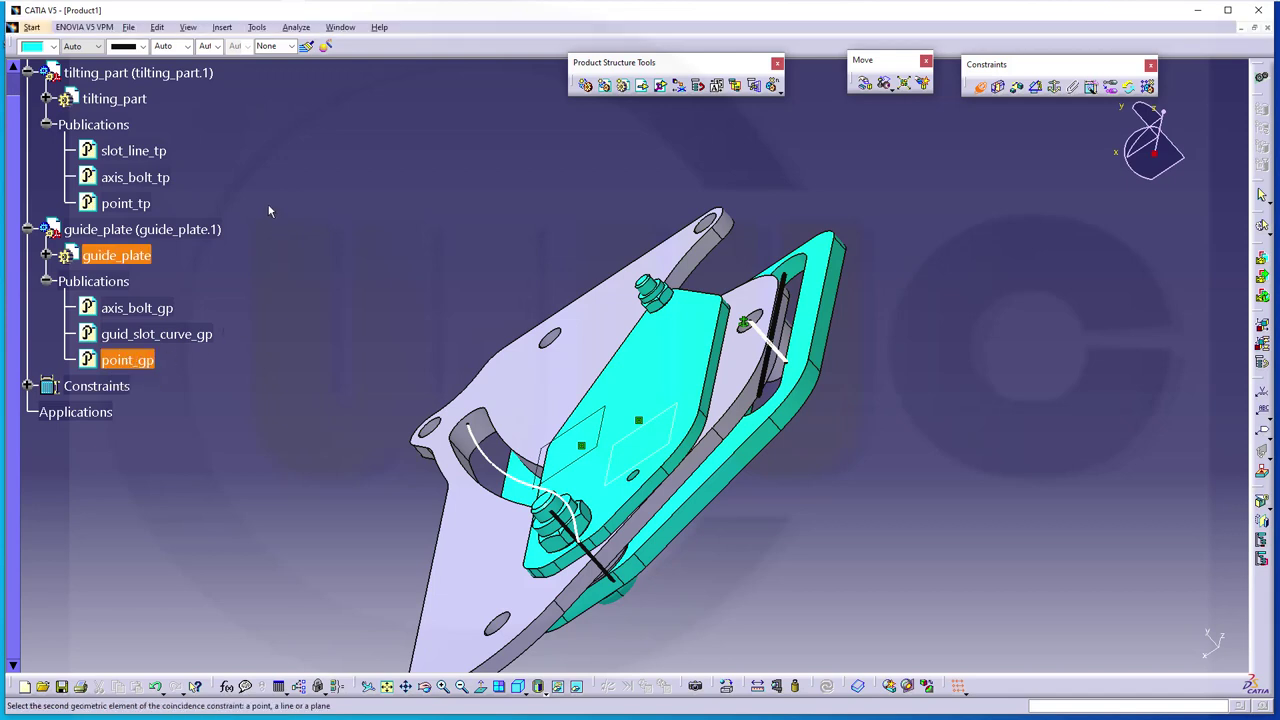
pyautogui.click(143, 152)
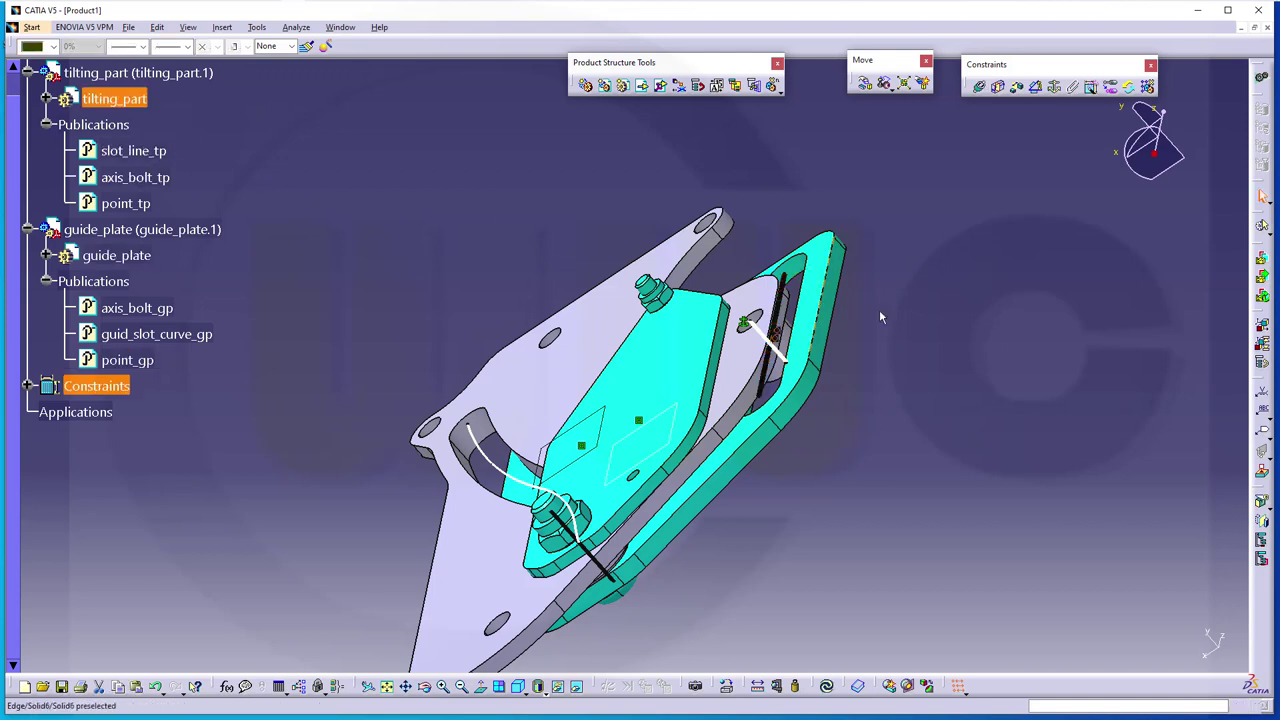
pyautogui.click(911, 332)
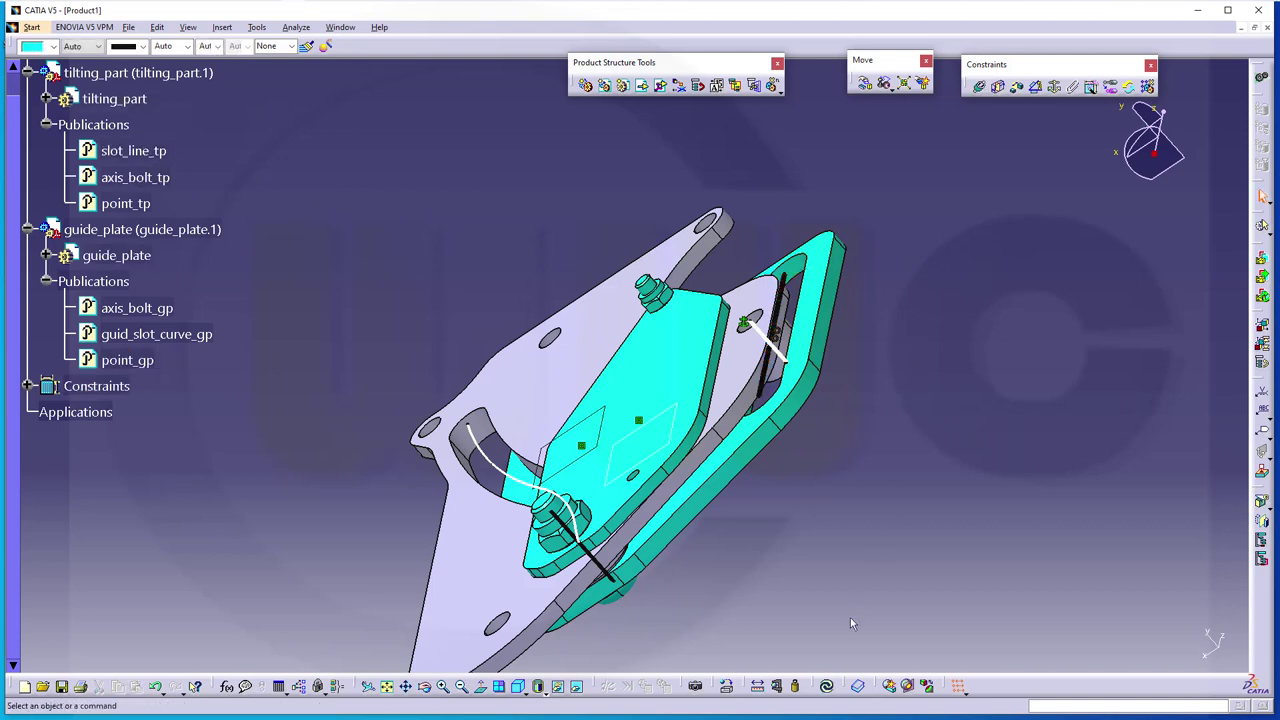
pyautogui.click(826, 688)
# Step: Constrain point_tp coincident with guide_plate's slot curve, hiding tilting_part to reach the curve
pyautogui.click(980, 88)
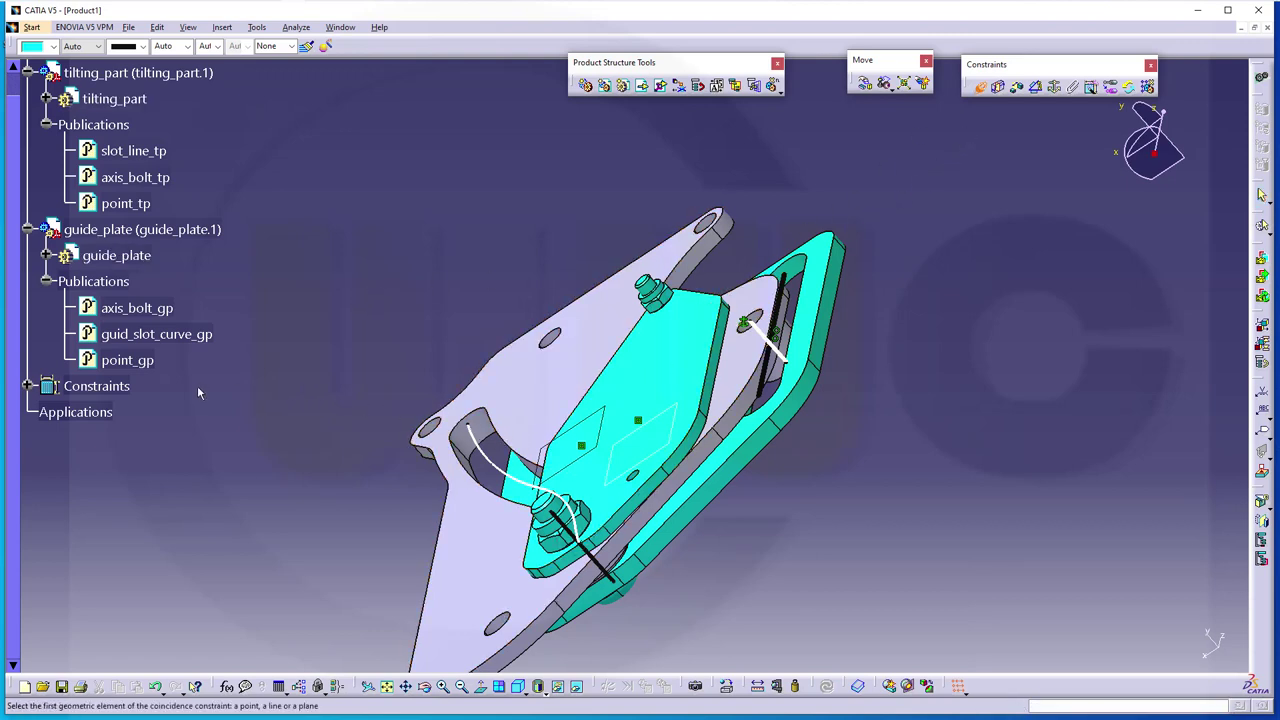
pyautogui.click(152, 210)
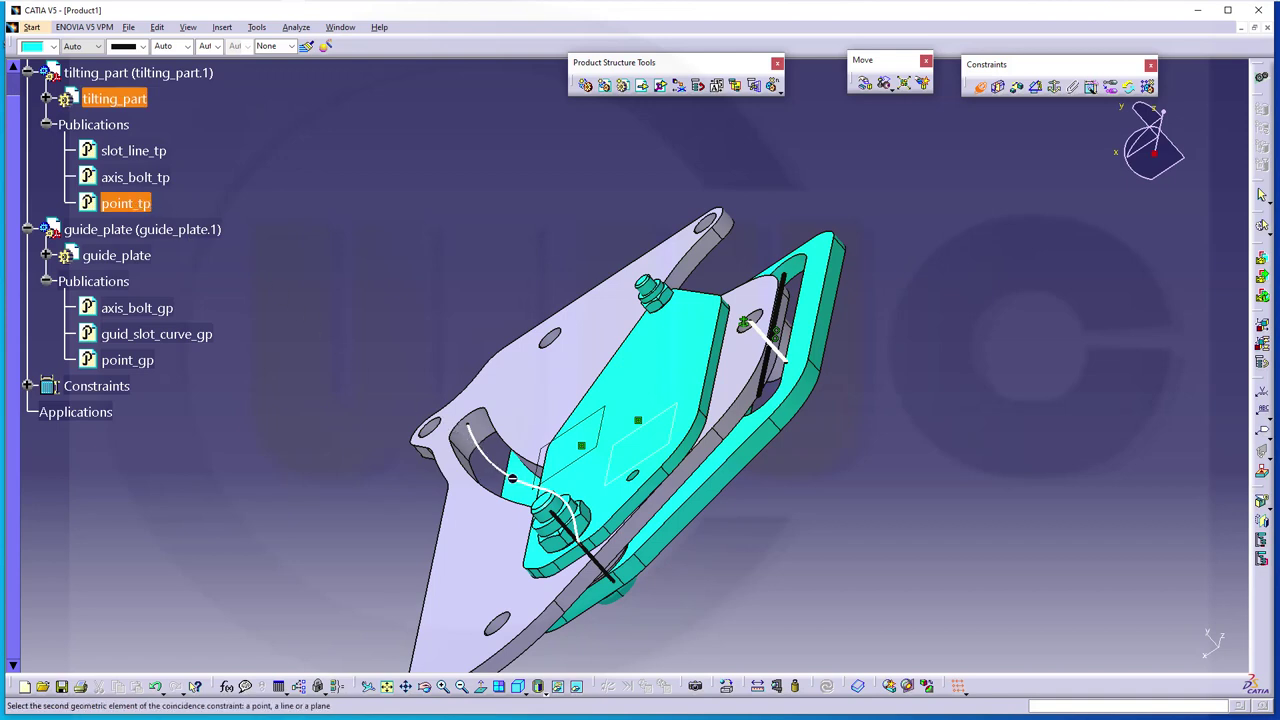
pyautogui.moveTo(652, 629); pyautogui.dragTo(617, 349, button='middle')
pyautogui.moveTo(633, 520); pyautogui.dragTo(392, 407, button='middle')
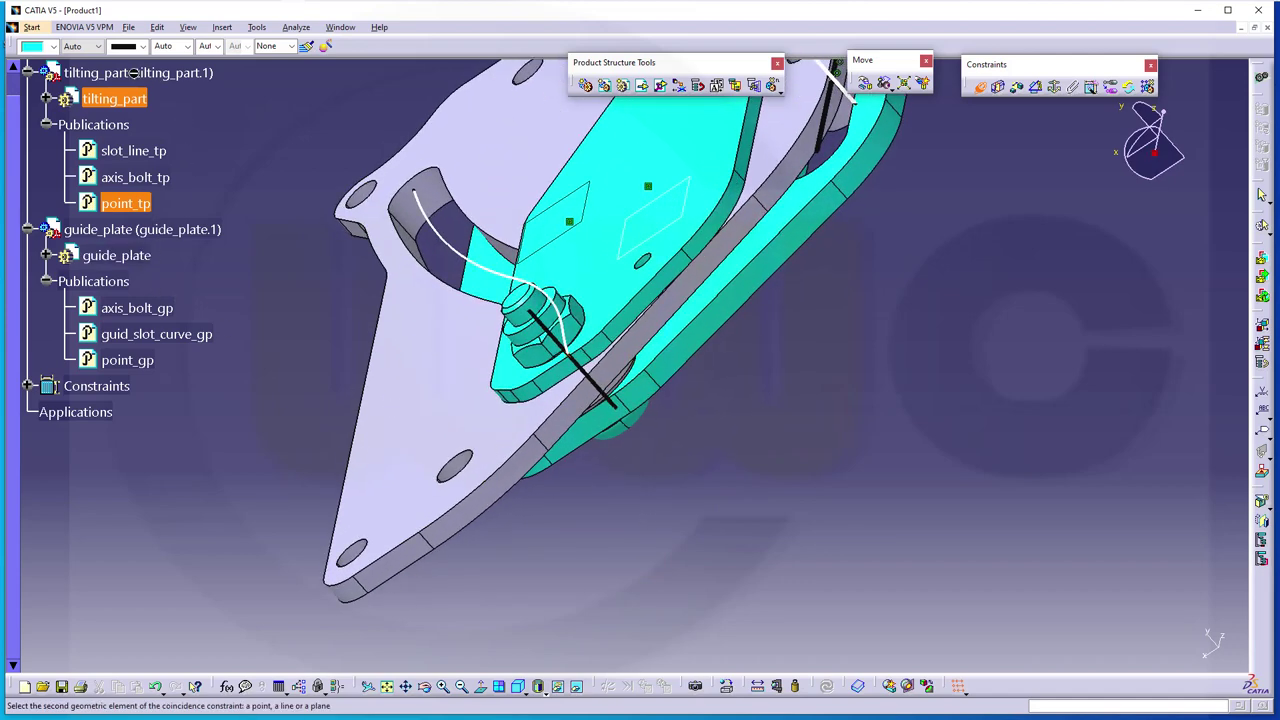
pyautogui.rightClick(133, 73)
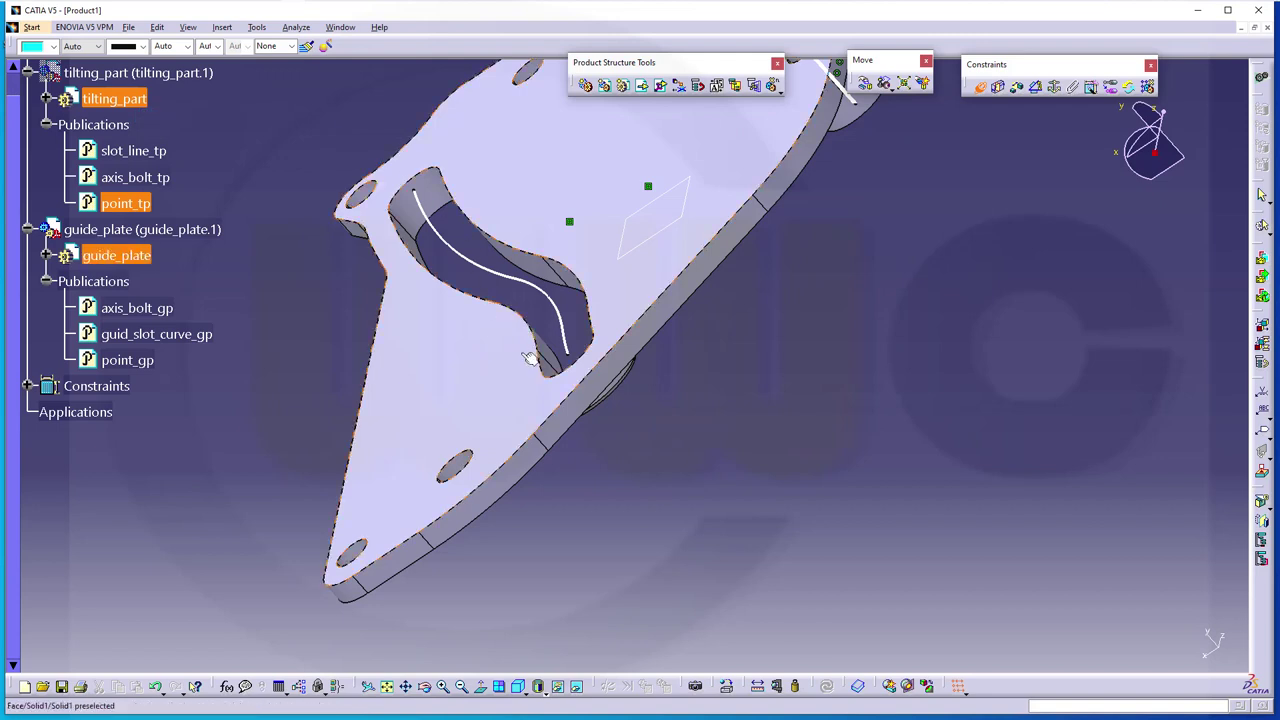
pyautogui.click(578, 362)
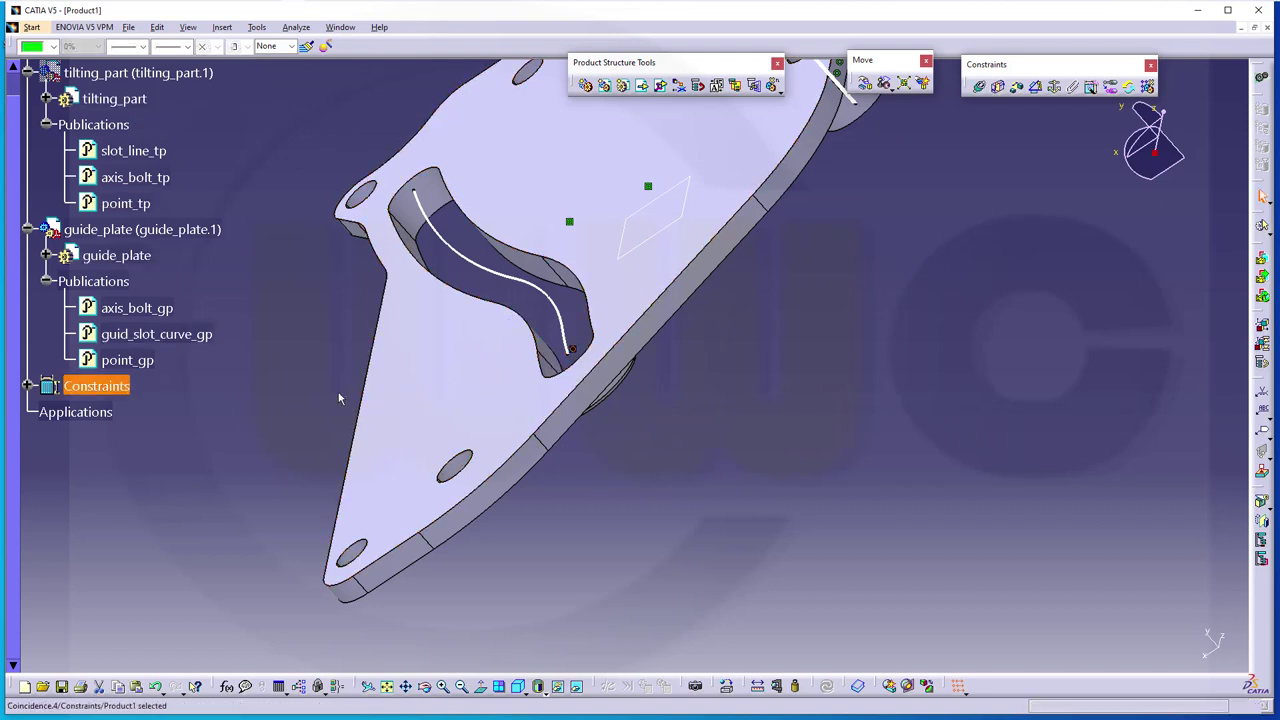
pyautogui.click(770, 389)
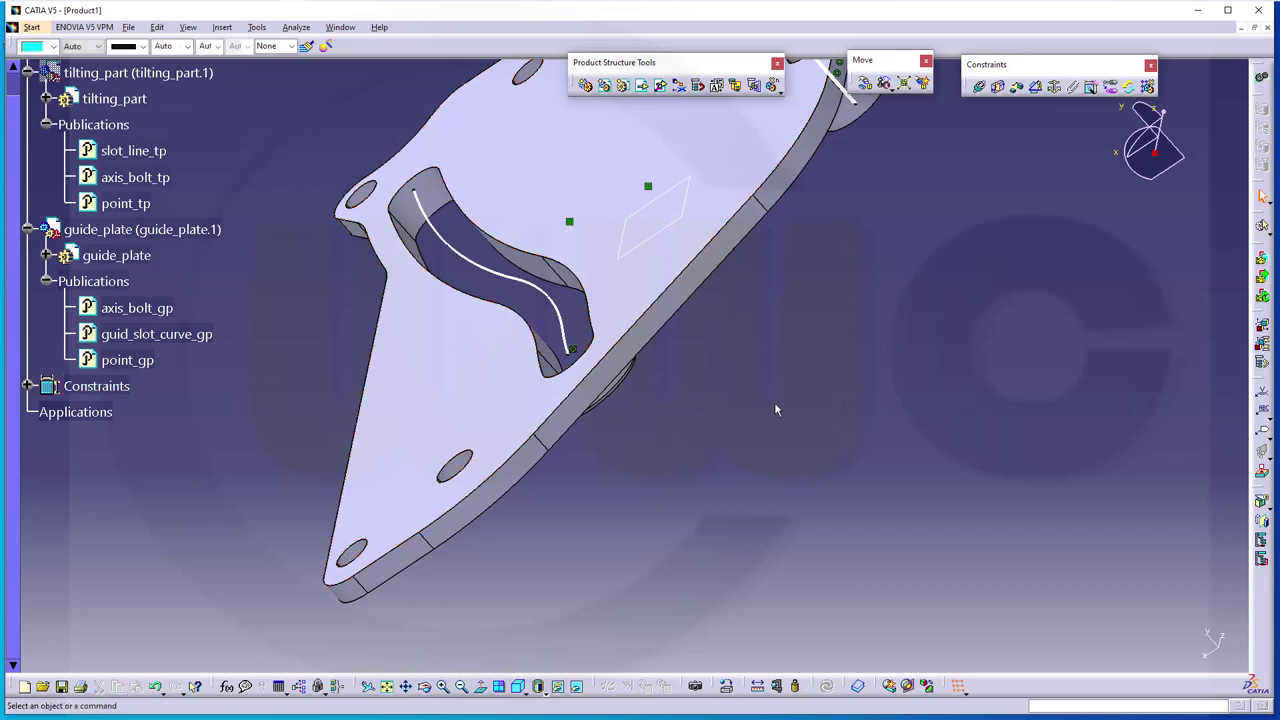
# Step: Make the hidden tilting_part component visible again
pyautogui.rightClick(92, 73)
pyautogui.click(124, 110)
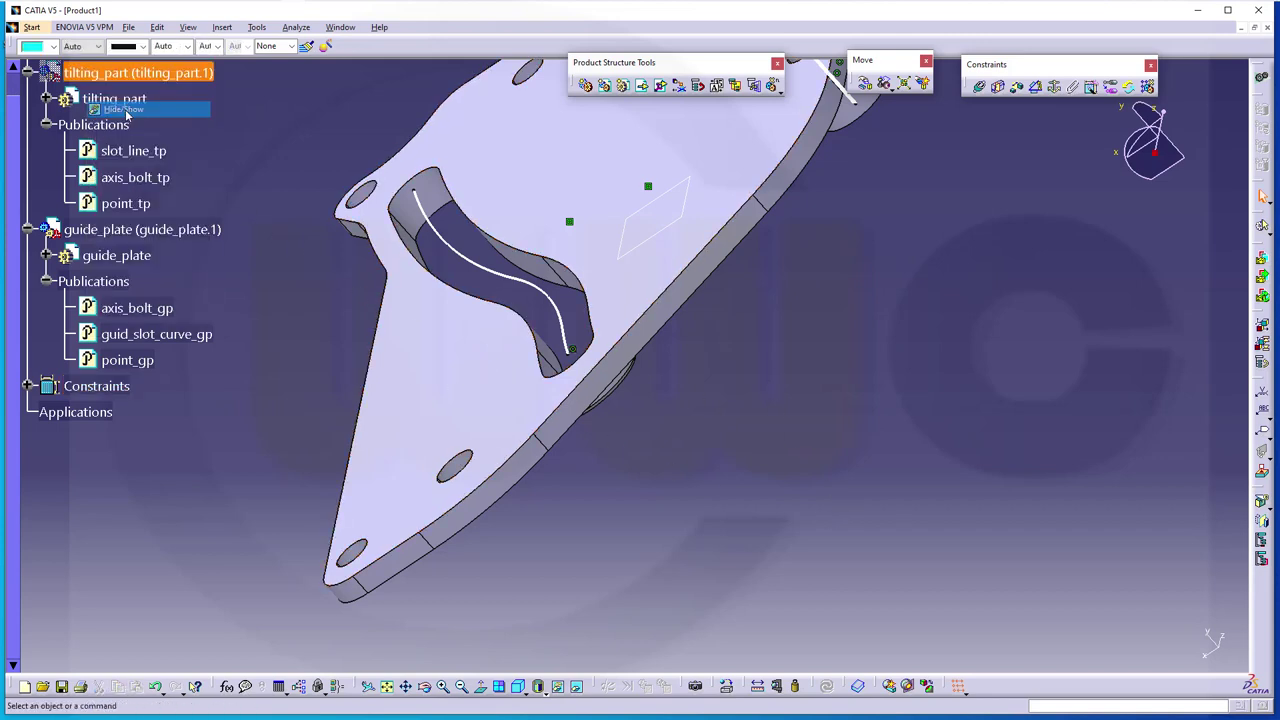
pyautogui.moveTo(750, 409); pyautogui.dragTo(757, 443, button='middle')
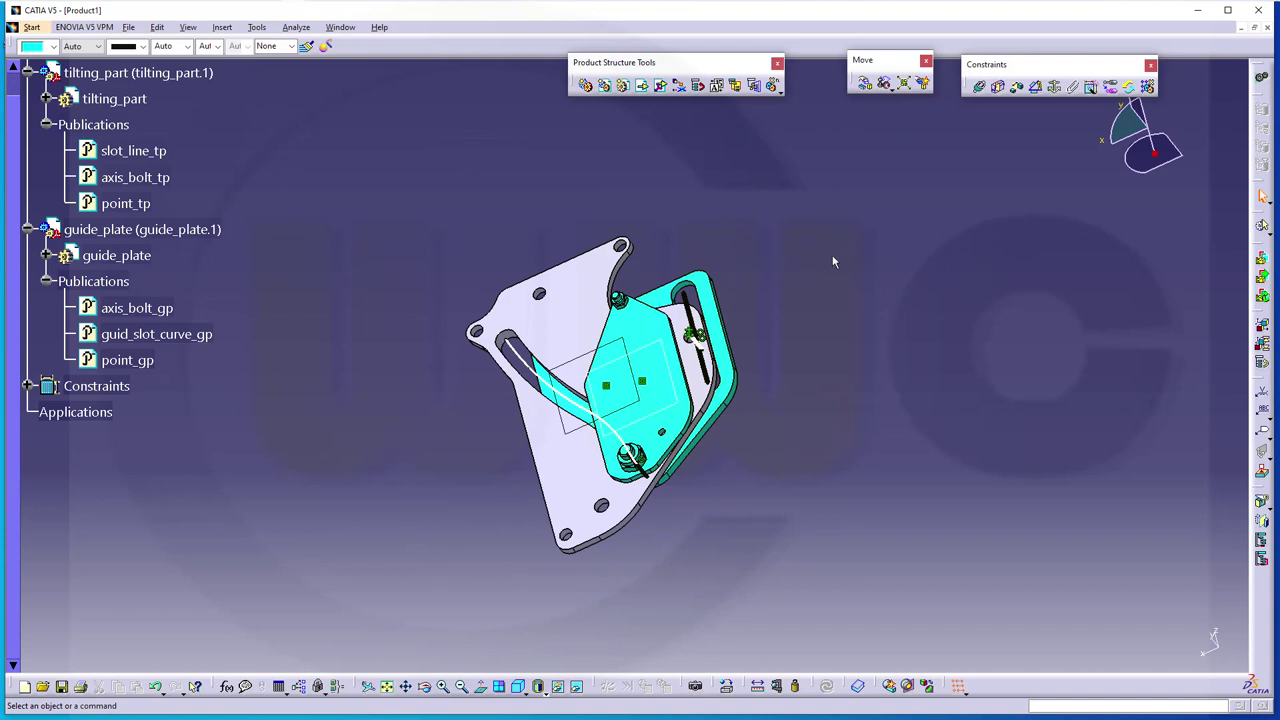
# Step: Test the constraints by exploding the product in 3D at all levels, accepting the new positions, and updating the assembly
pyautogui.click(903, 83)
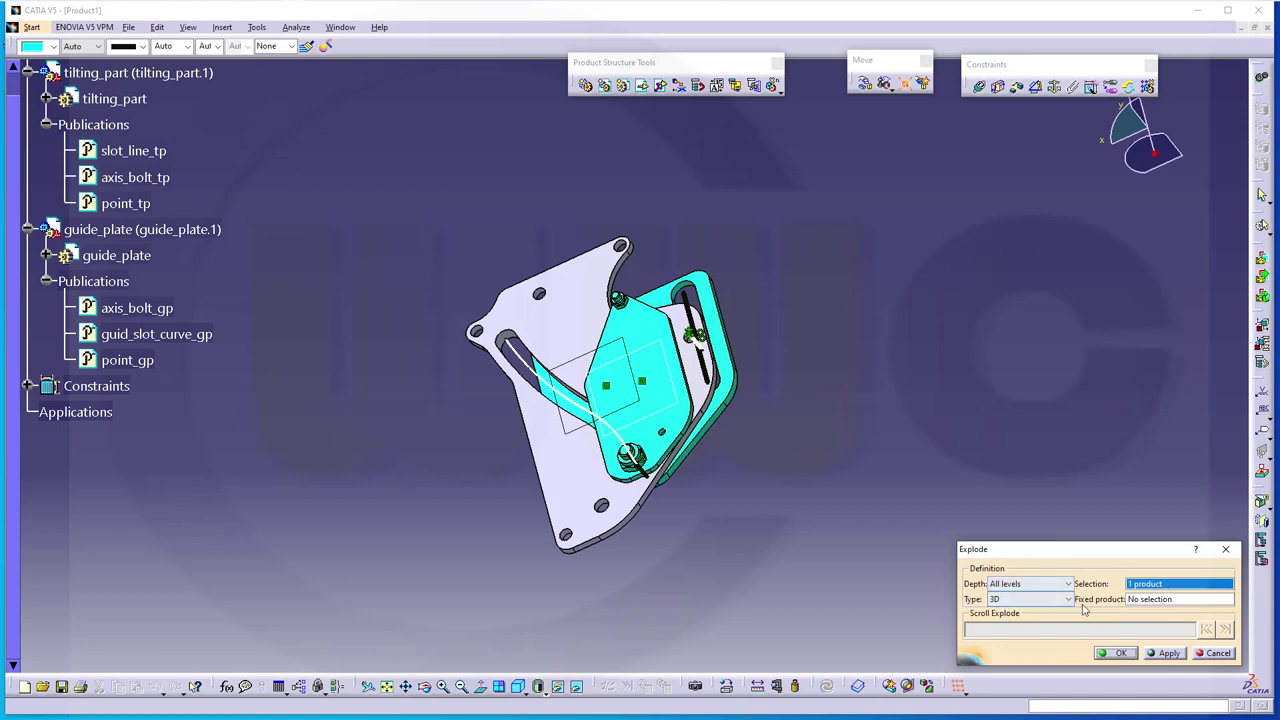
pyautogui.click(1165, 653)
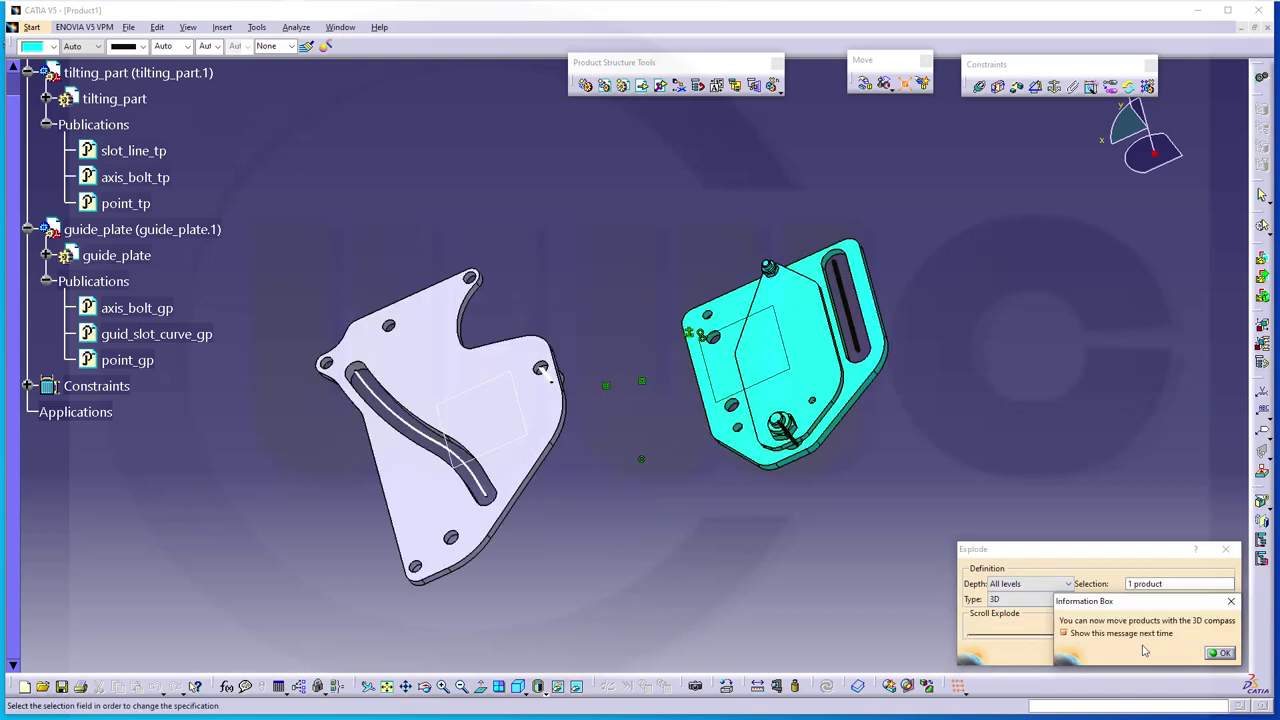
pyautogui.click(1218, 653)
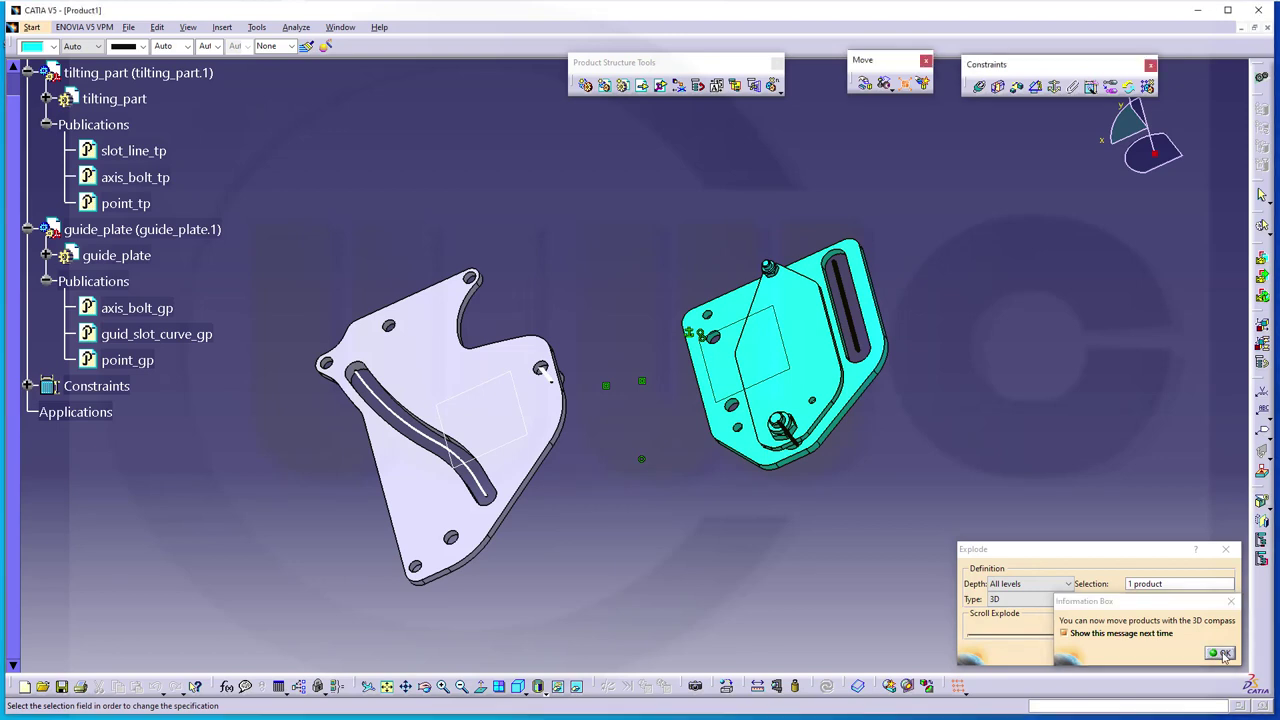
pyautogui.click(1120, 653)
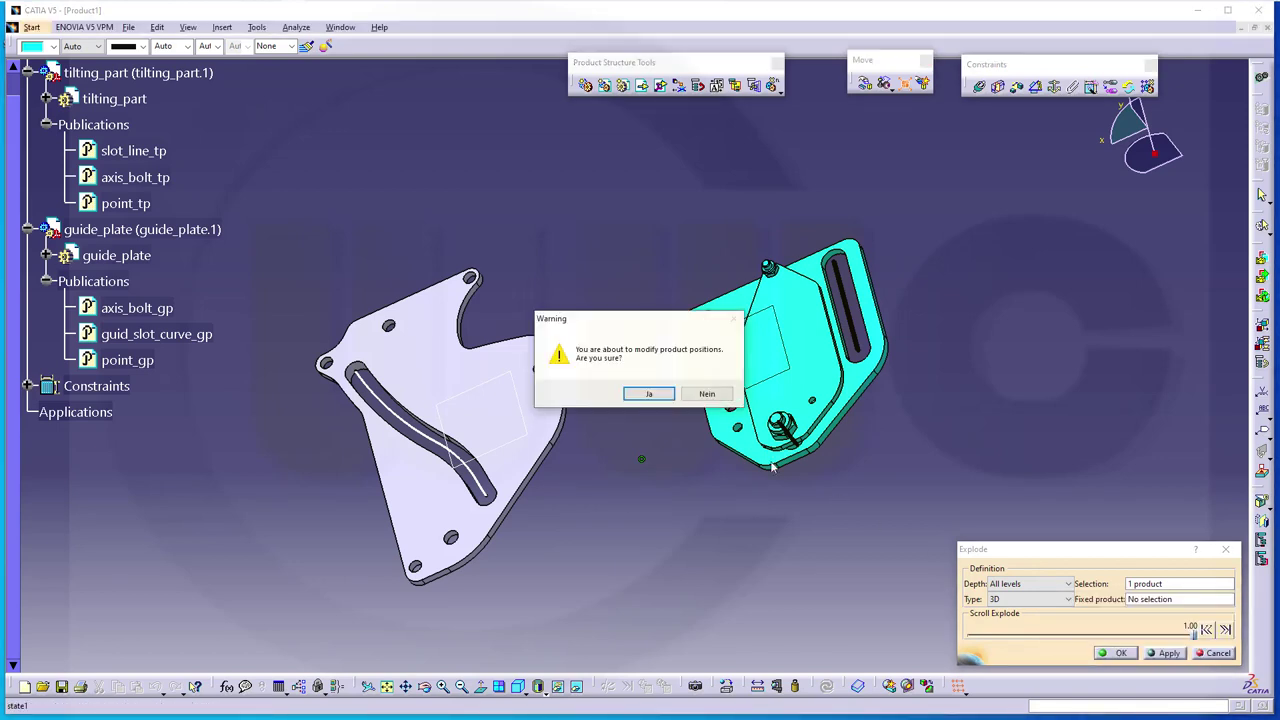
pyautogui.click(645, 396)
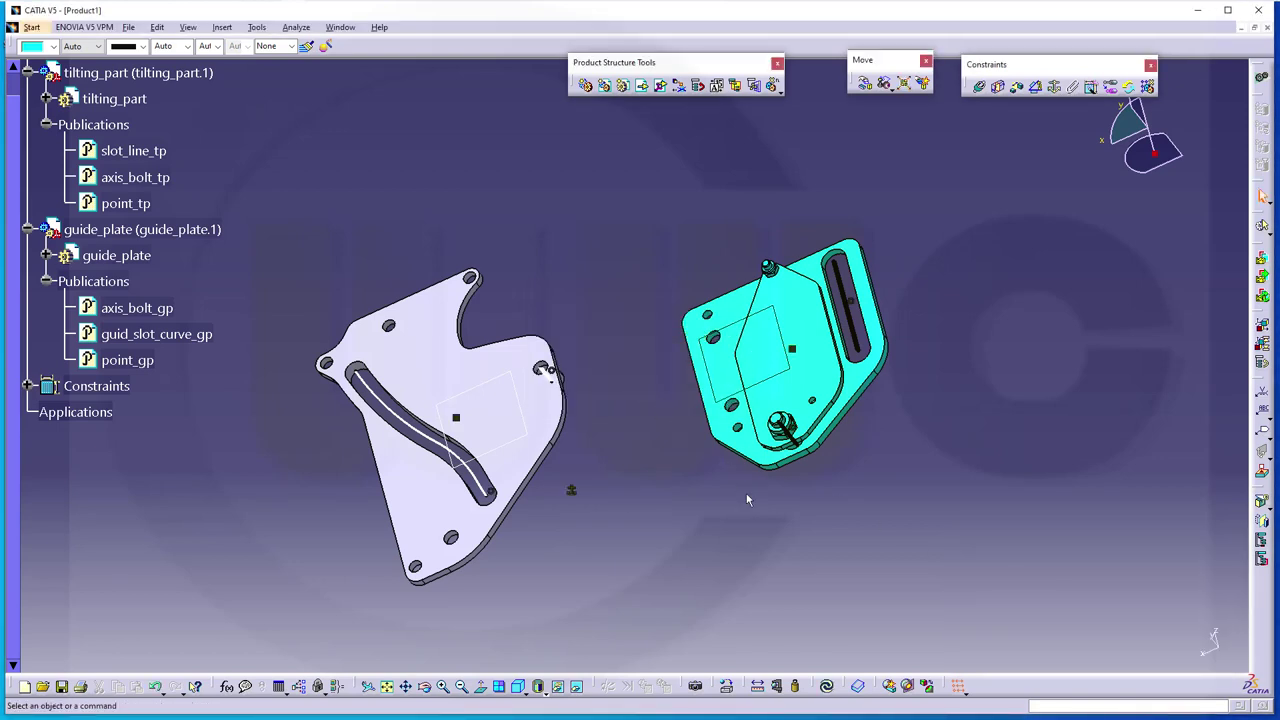
pyautogui.click(828, 687)
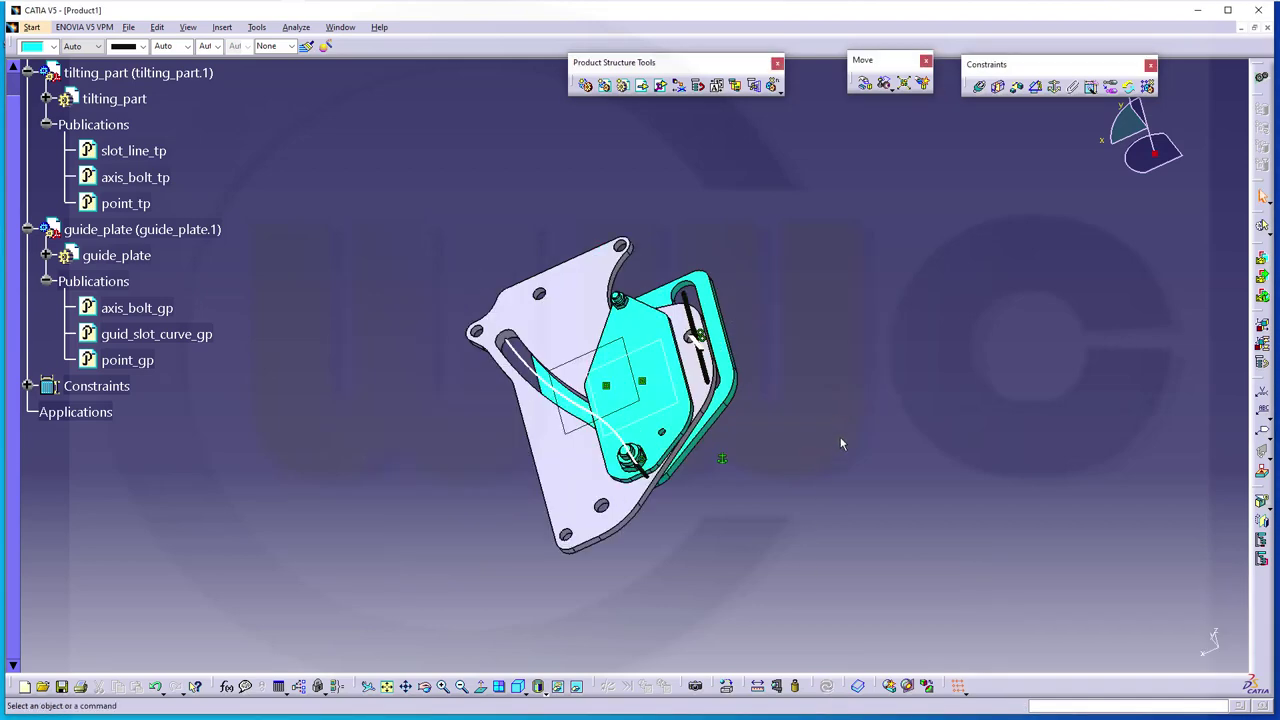
# Step: Activate guide_plate for part editing and create a Join from the slot curve Profile.1 with a merging distance of 0.001 mm
pyautogui.moveTo(833, 424); pyautogui.dragTo(762, 477, button='middle')
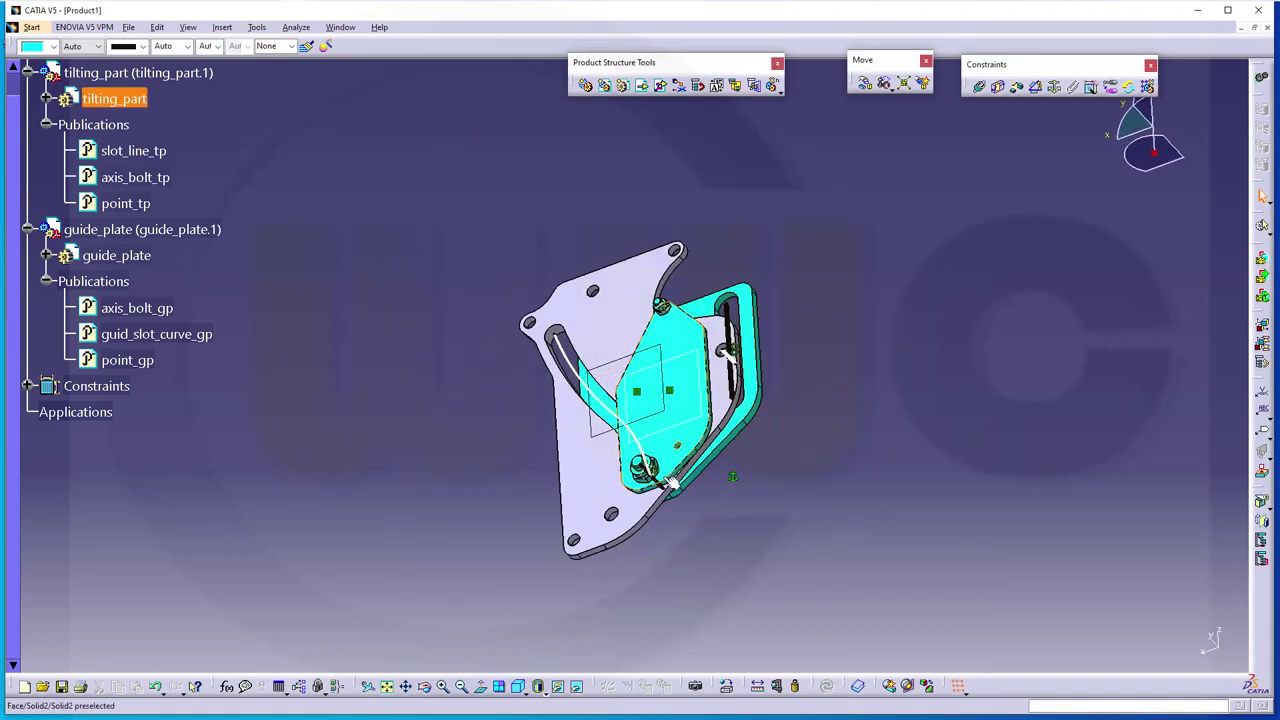
pyautogui.keyDown('ctrl'); pyautogui.moveTo(711, 519); pyautogui.dragTo(665, 460, button='middle'); pyautogui.keyUp('ctrl')
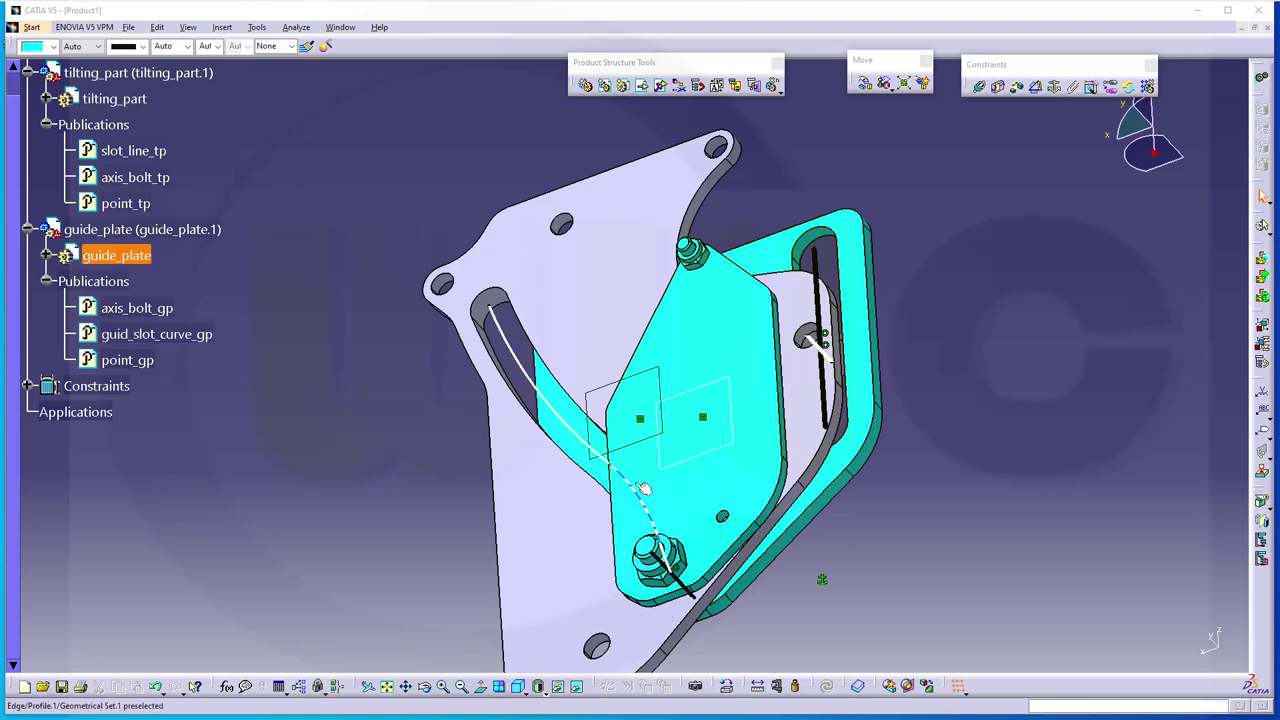
pyautogui.click(334, 336)
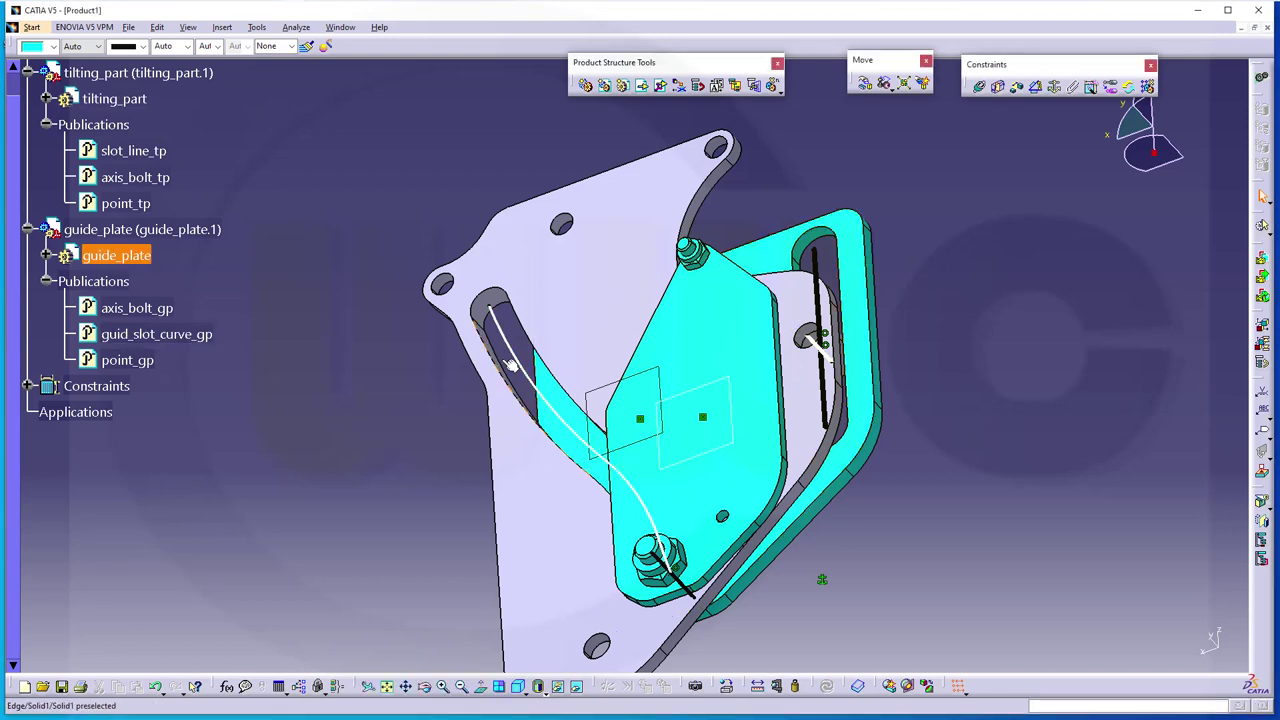
pyautogui.click(108, 256)
pyautogui.doubleClick(108, 256)
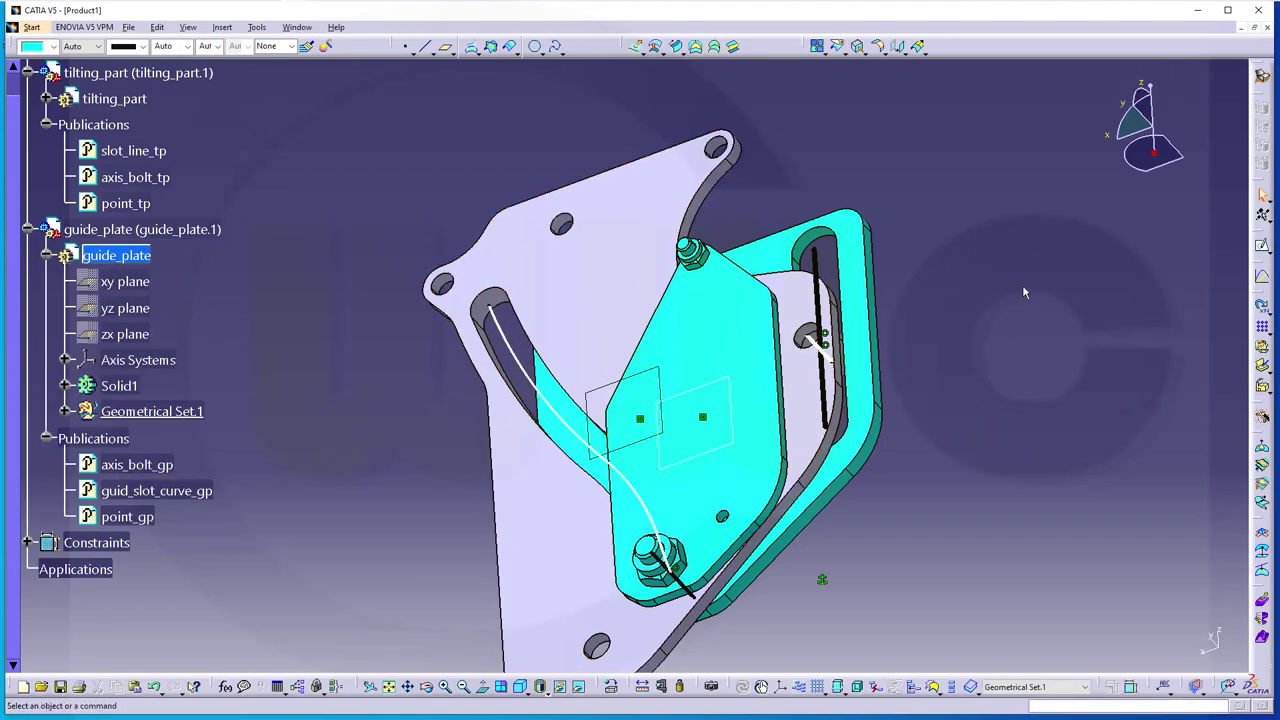
pyautogui.click(817, 46)
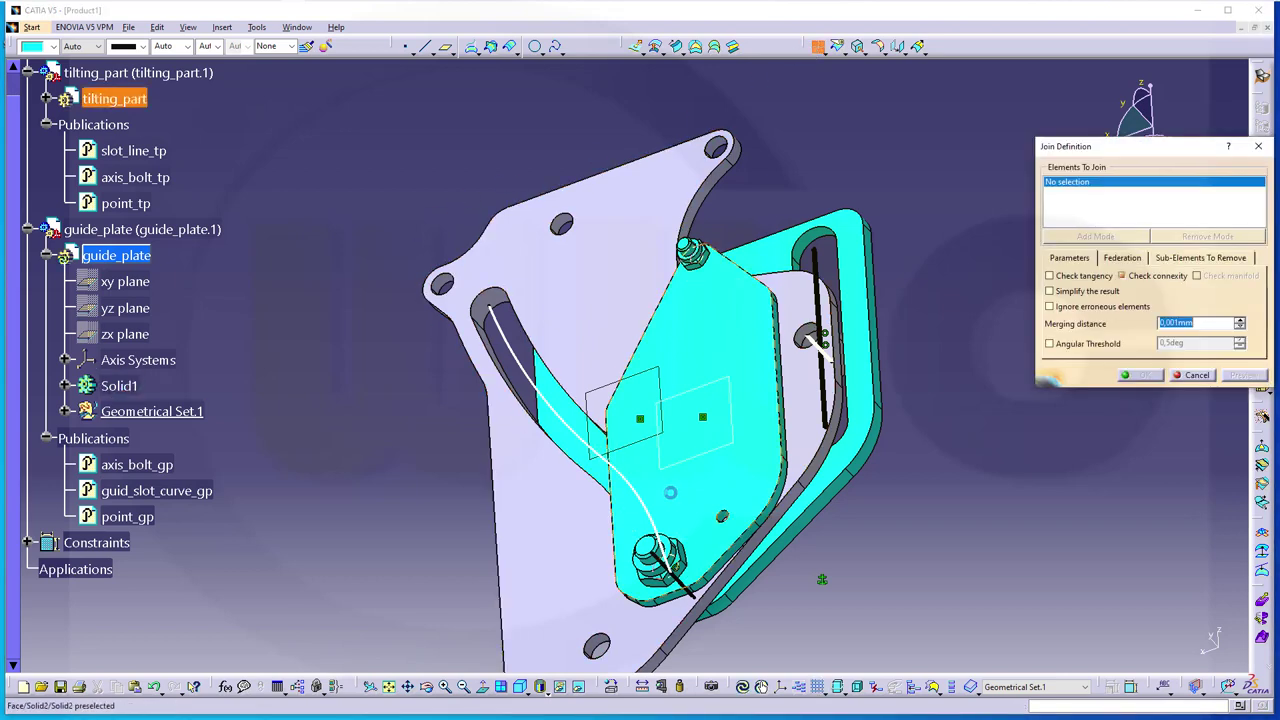
pyautogui.click(664, 537)
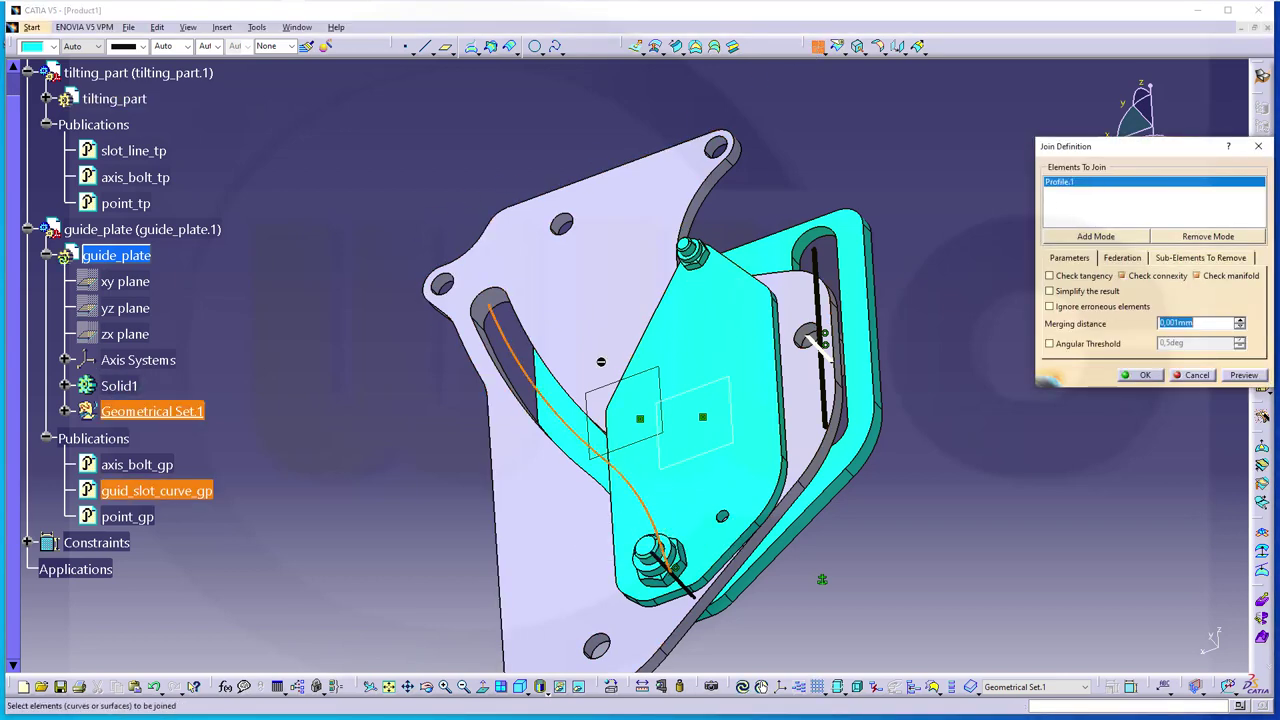
pyautogui.click(1143, 376)
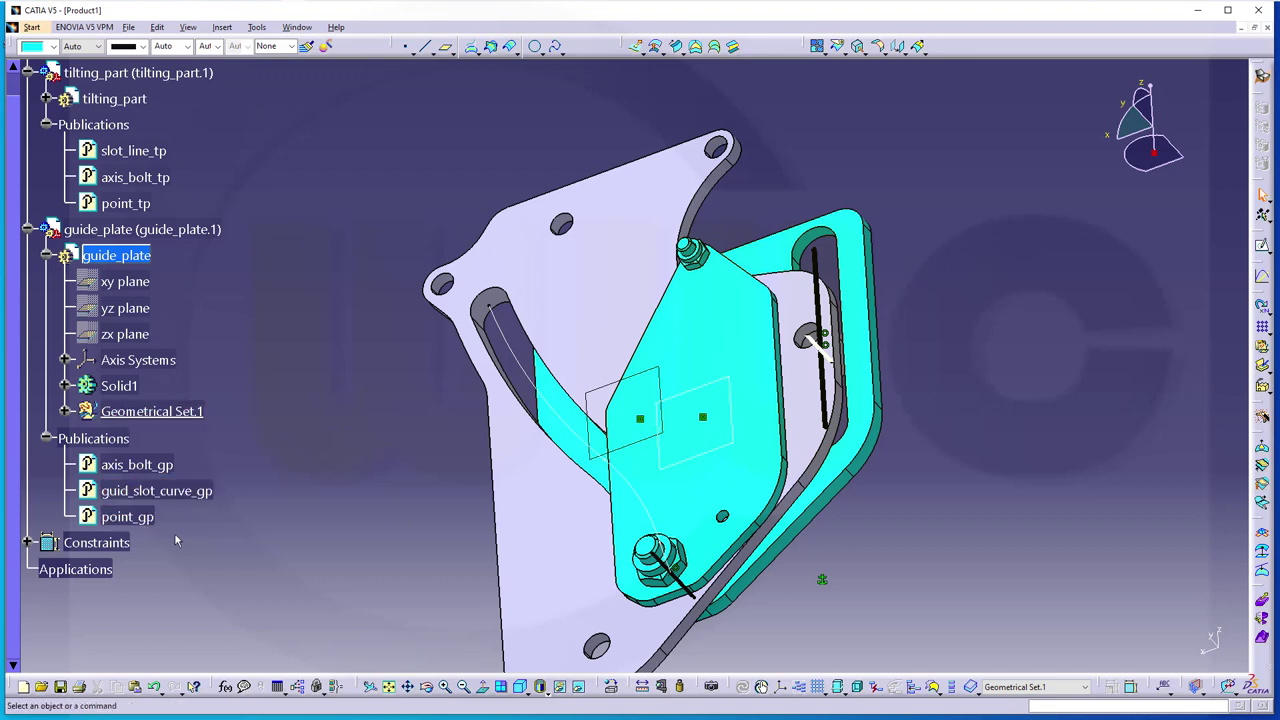
# Step: Publish the slot curve's Join.1 from guide_plate's Geometrical Set.1
pyautogui.click(64, 412)
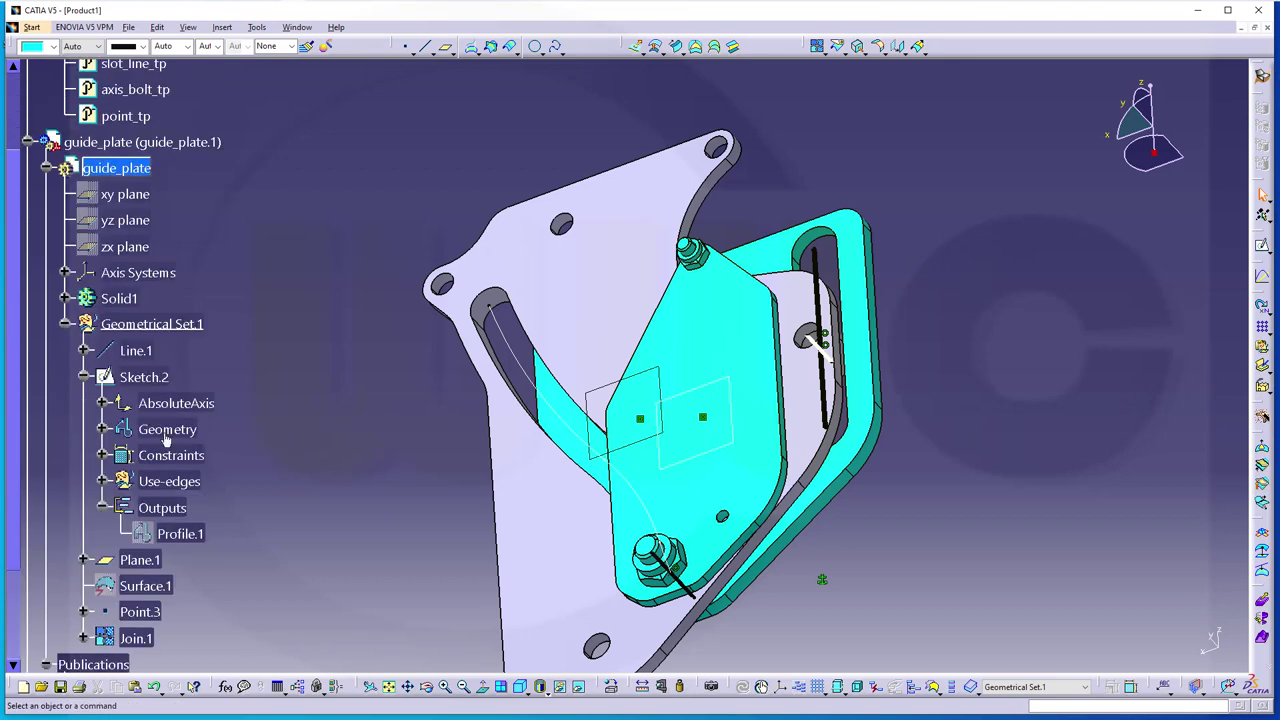
pyautogui.rightClick(132, 640)
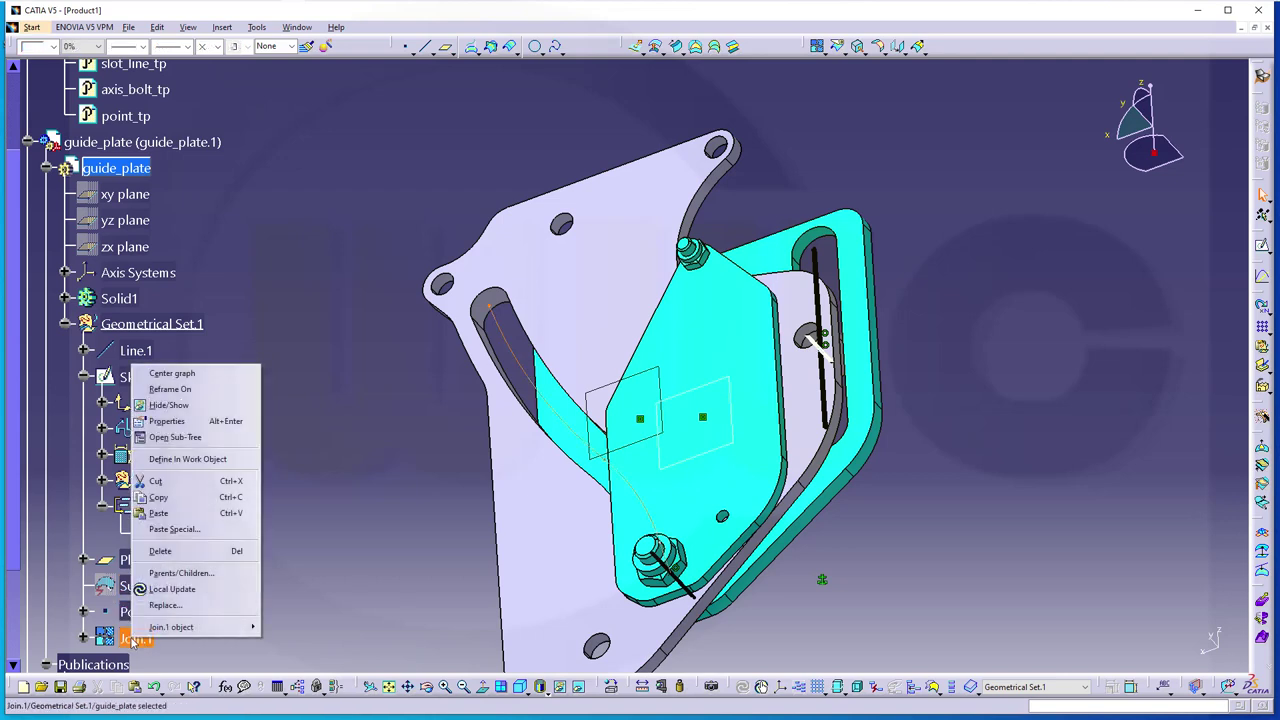
pyautogui.click(308, 304)
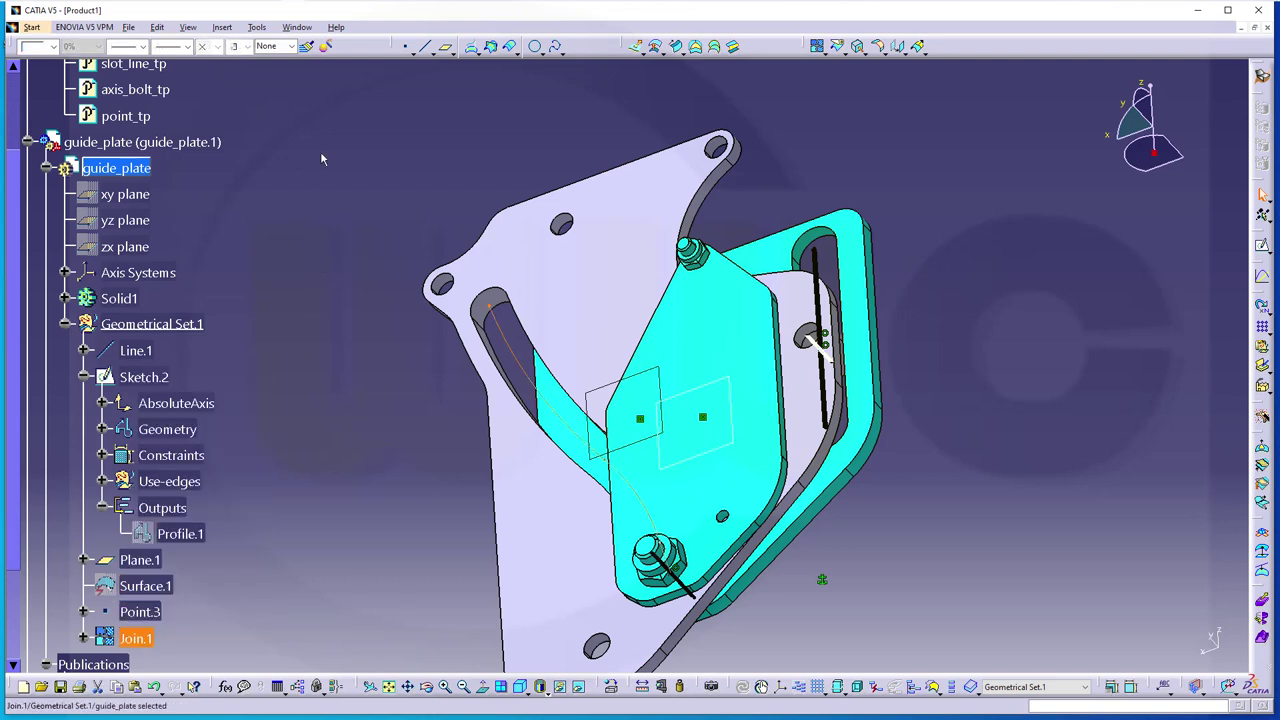
pyautogui.click(263, 28)
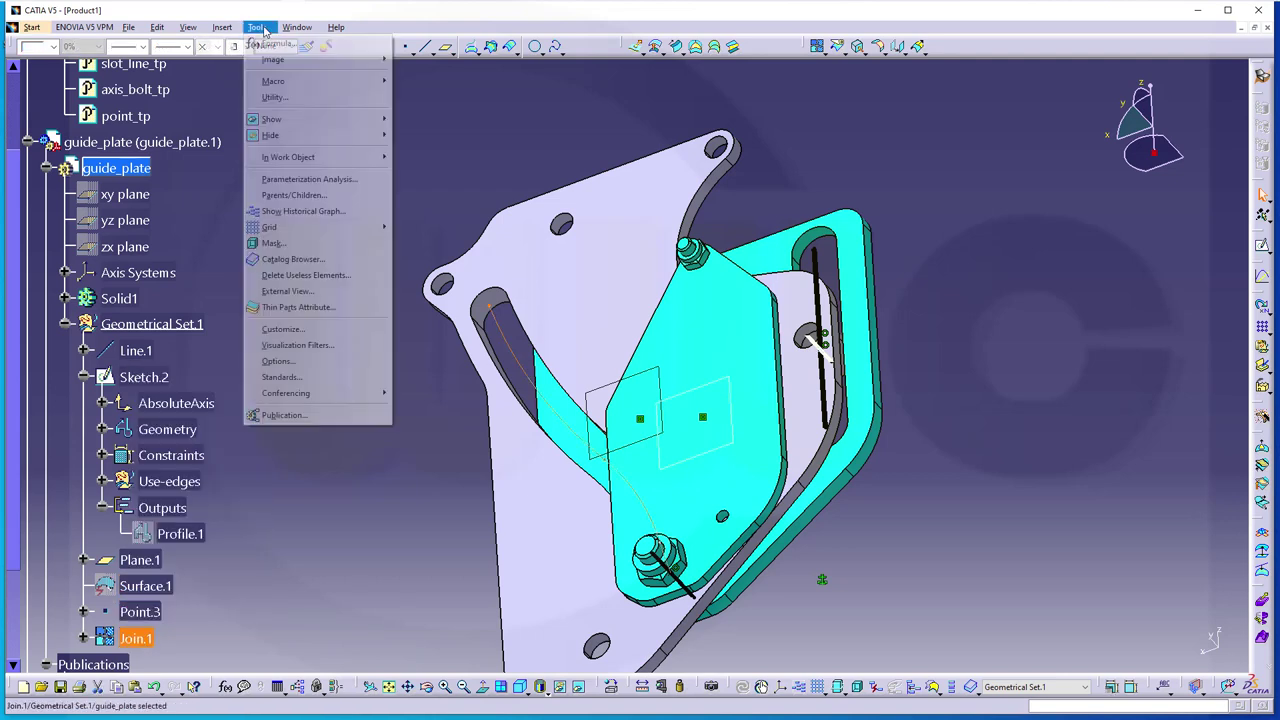
pyautogui.click(288, 415)
pyautogui.click(500, 390)
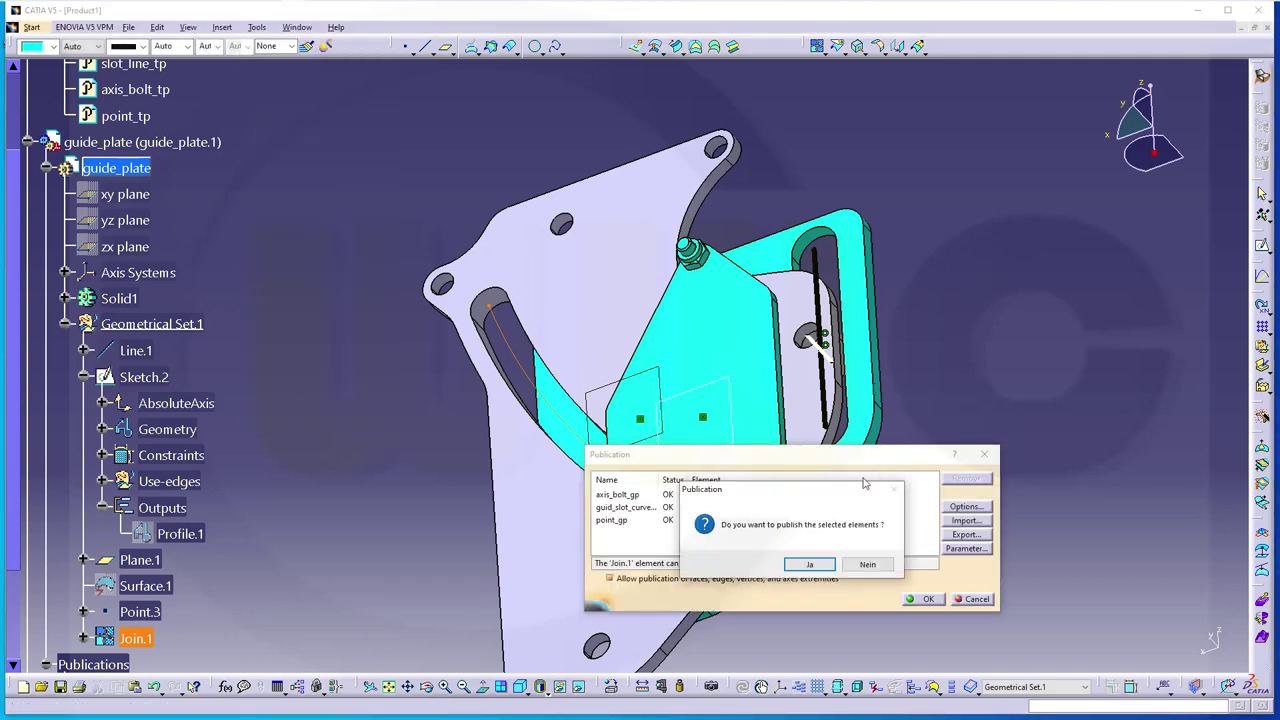
pyautogui.click(810, 567)
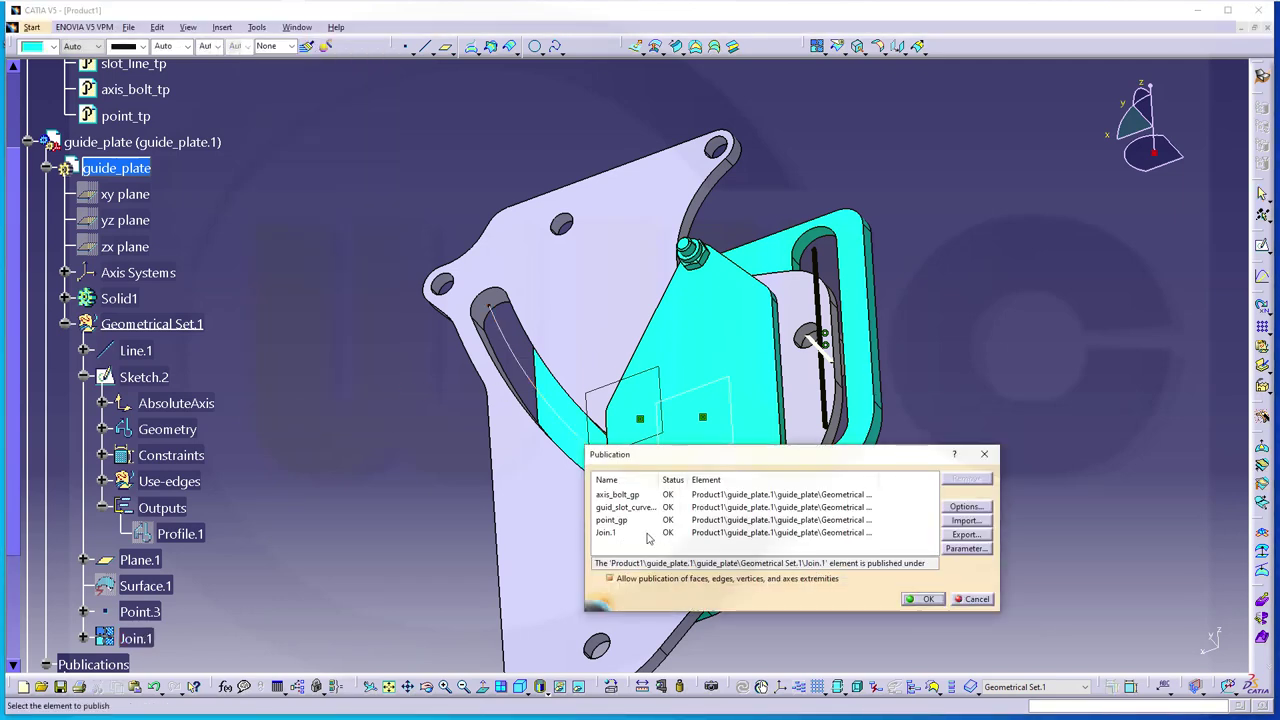
pyautogui.click(927, 599)
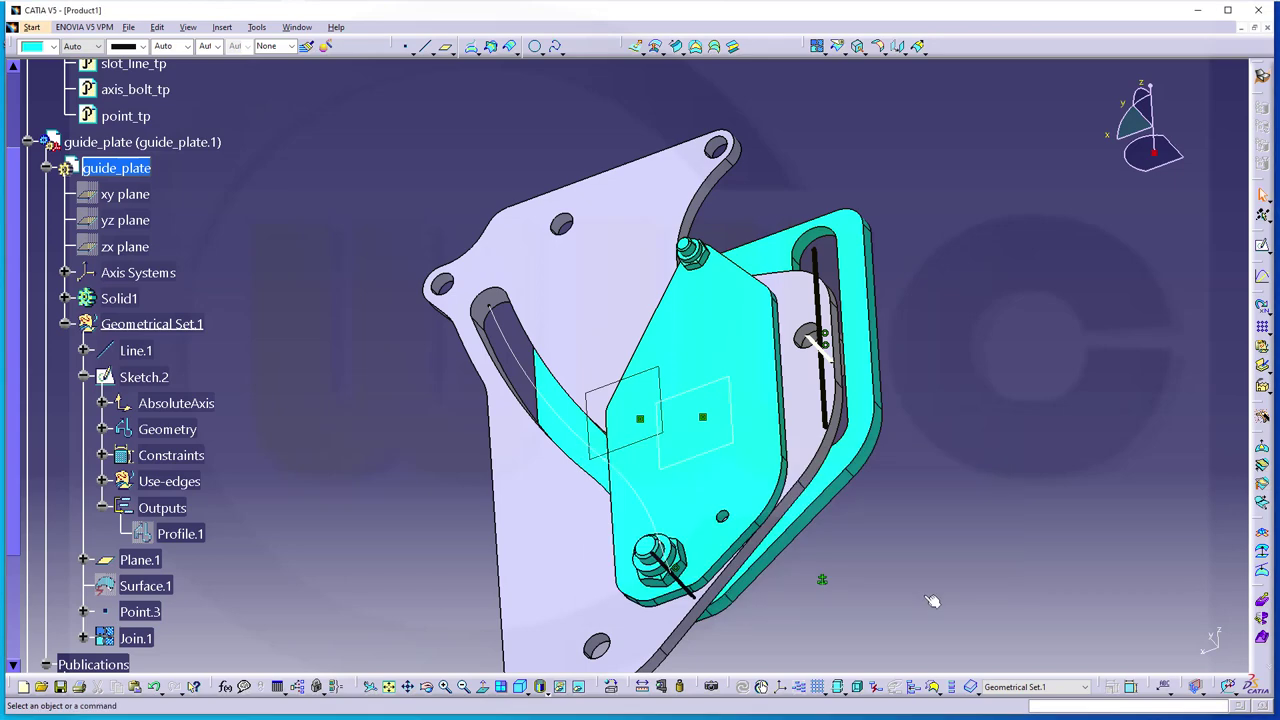
# Step: Activate the top-level Product1 and switch to the DMU Kinematics workbench
pyautogui.scroll(5, 240, 226)
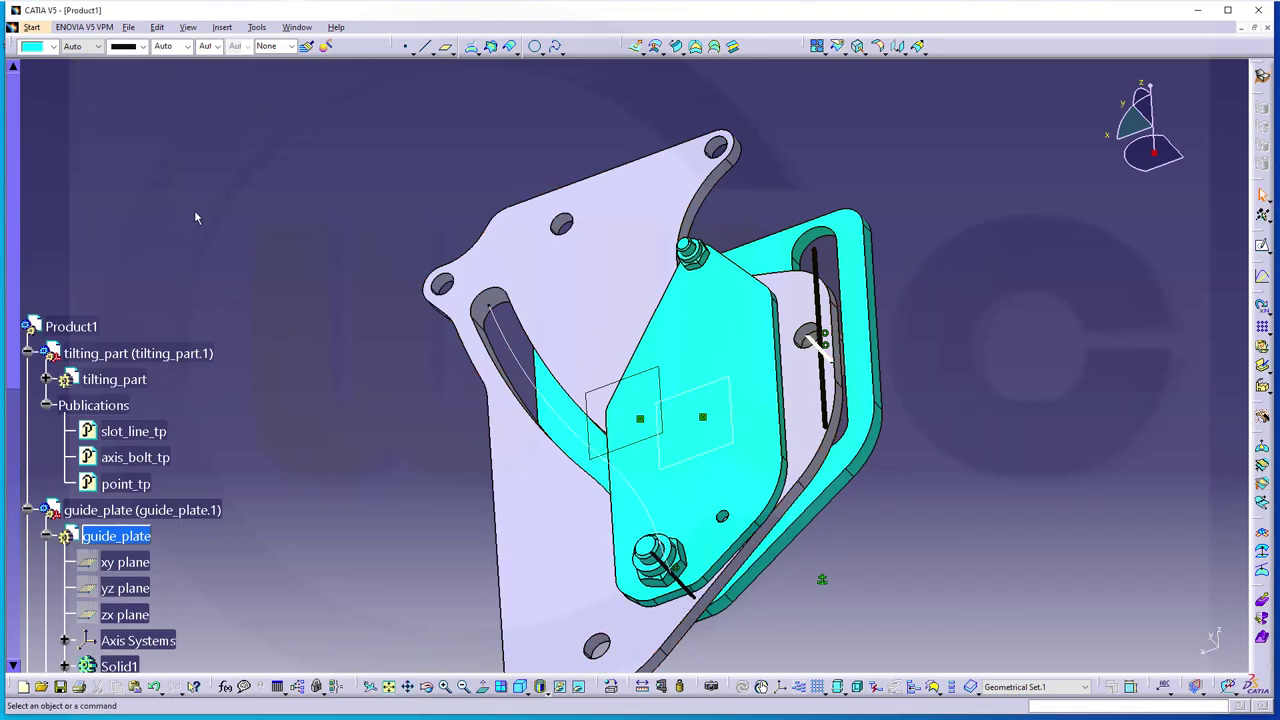
pyautogui.scroll(-2, 60, 355)
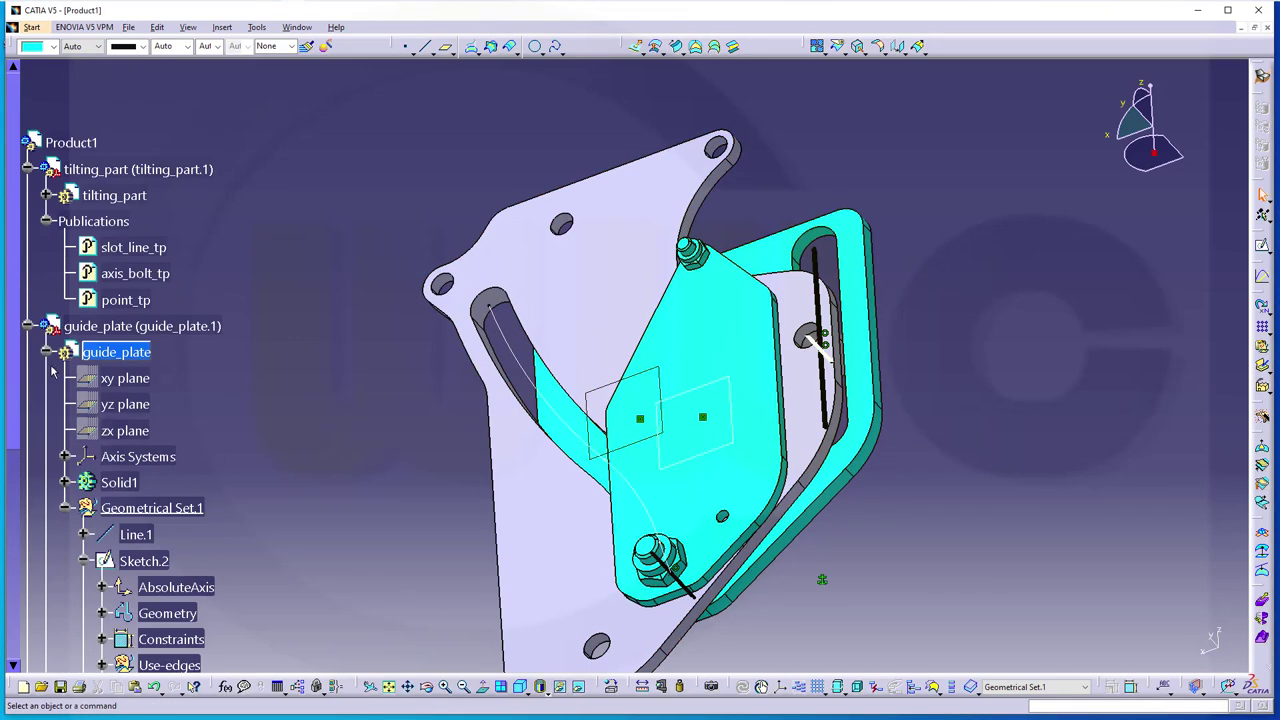
pyautogui.doubleClick(70, 142)
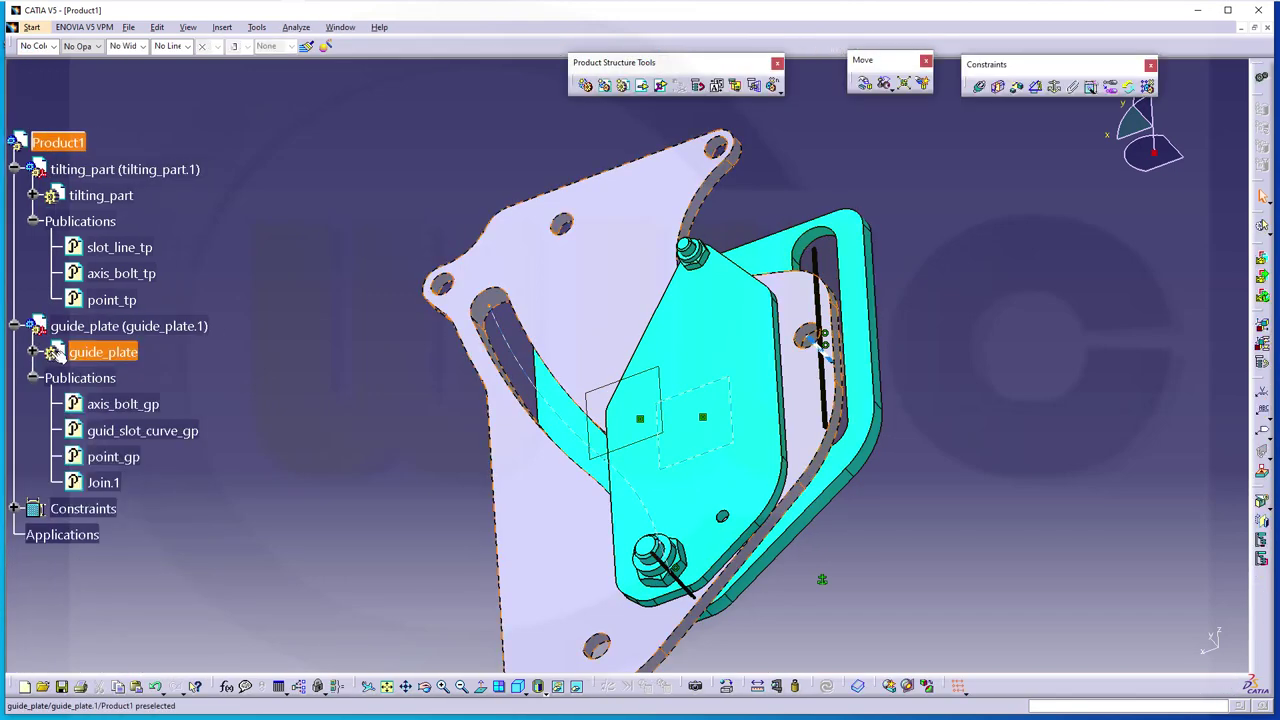
pyautogui.click(293, 428)
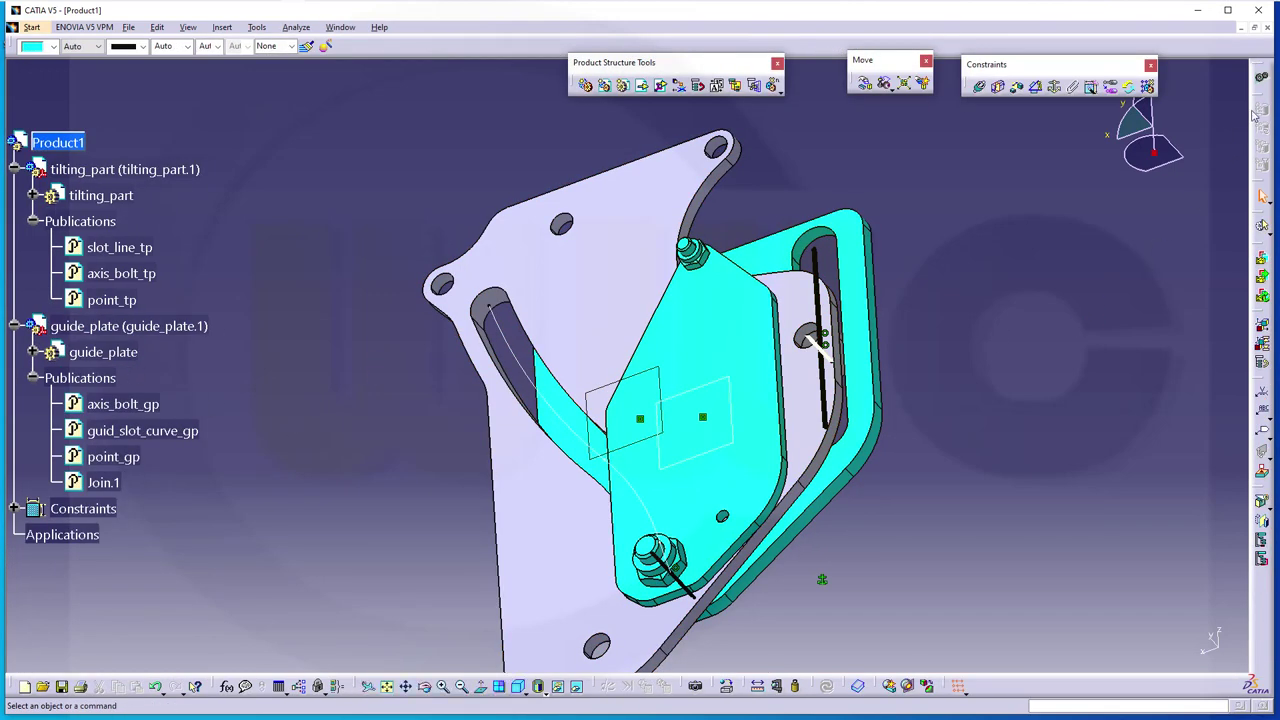
pyautogui.click(1262, 77)
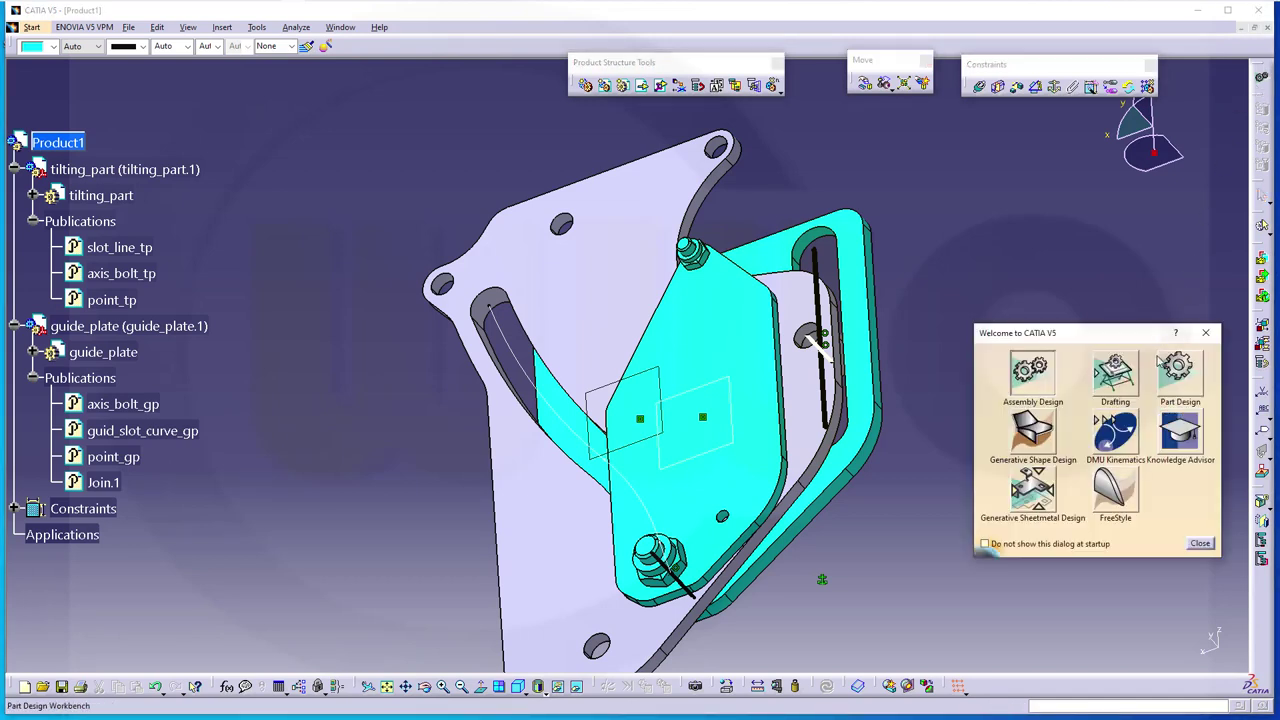
pyautogui.click(1099, 432)
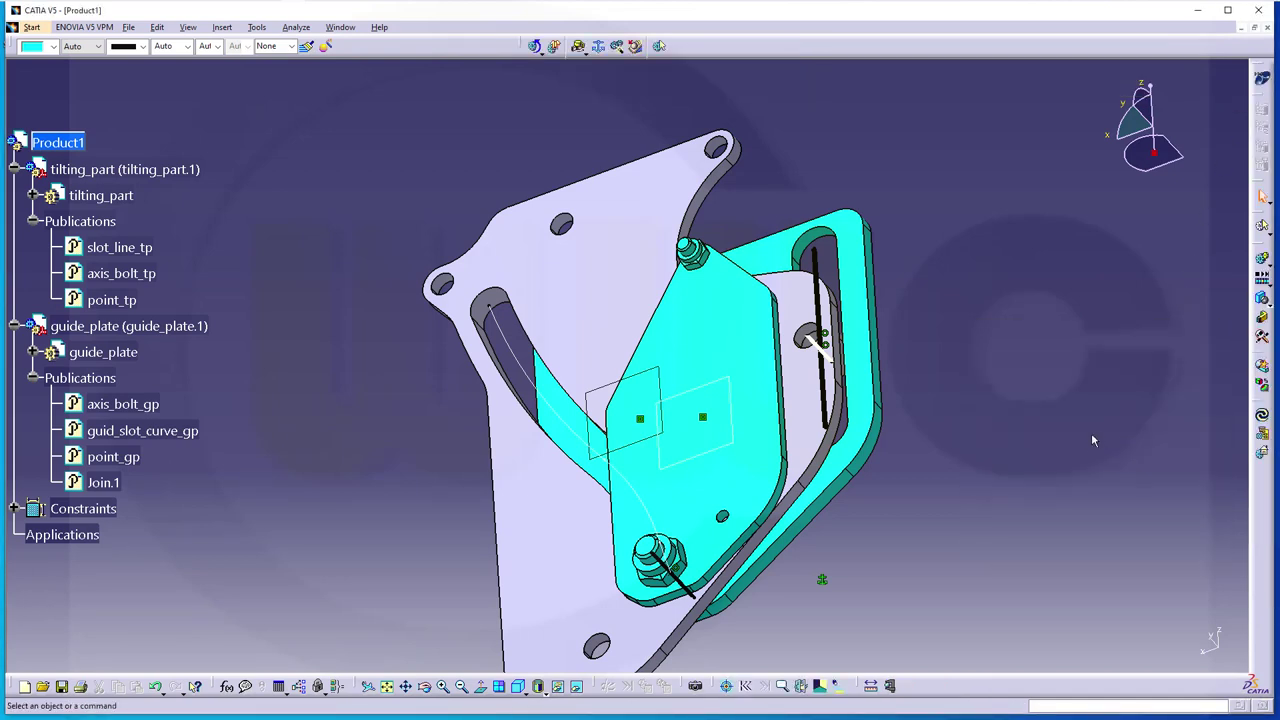
# Step: Create a new mechanism named Mechanism.1 with guide_plate as its fixed part
pyautogui.moveTo(405, 355); pyautogui.dragTo(1007, 381, button='middle')
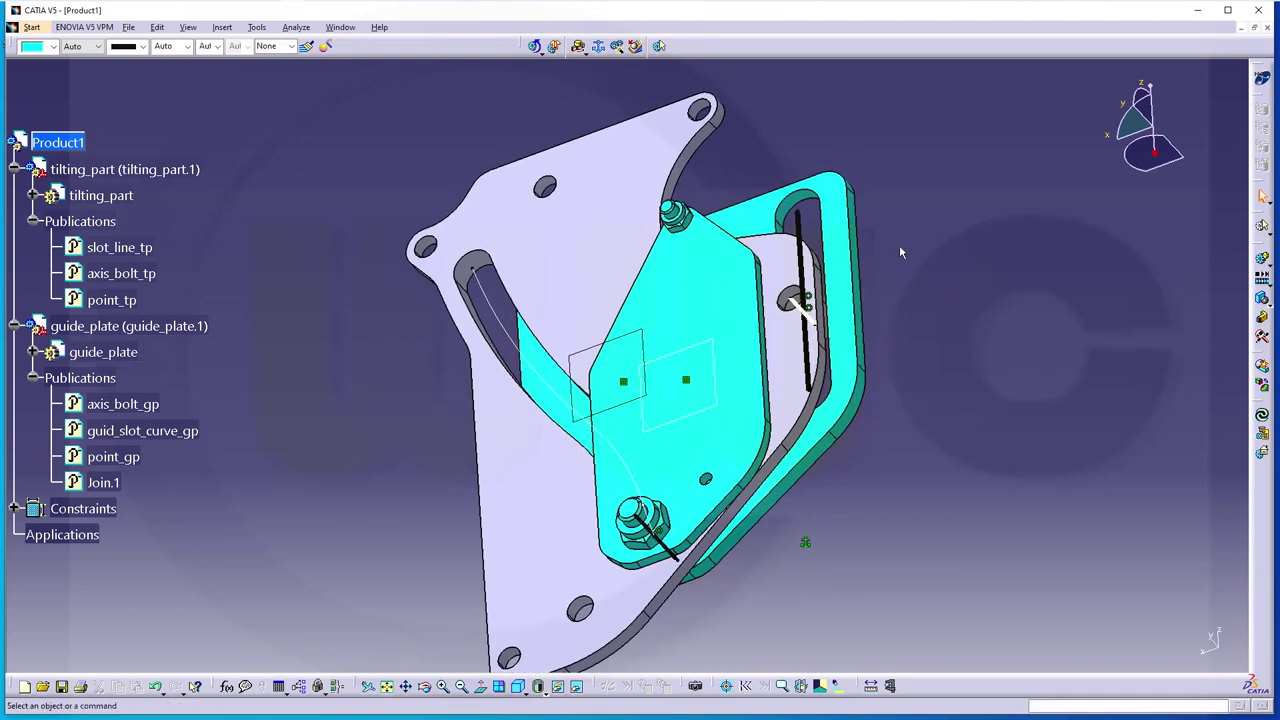
pyautogui.click(600, 47)
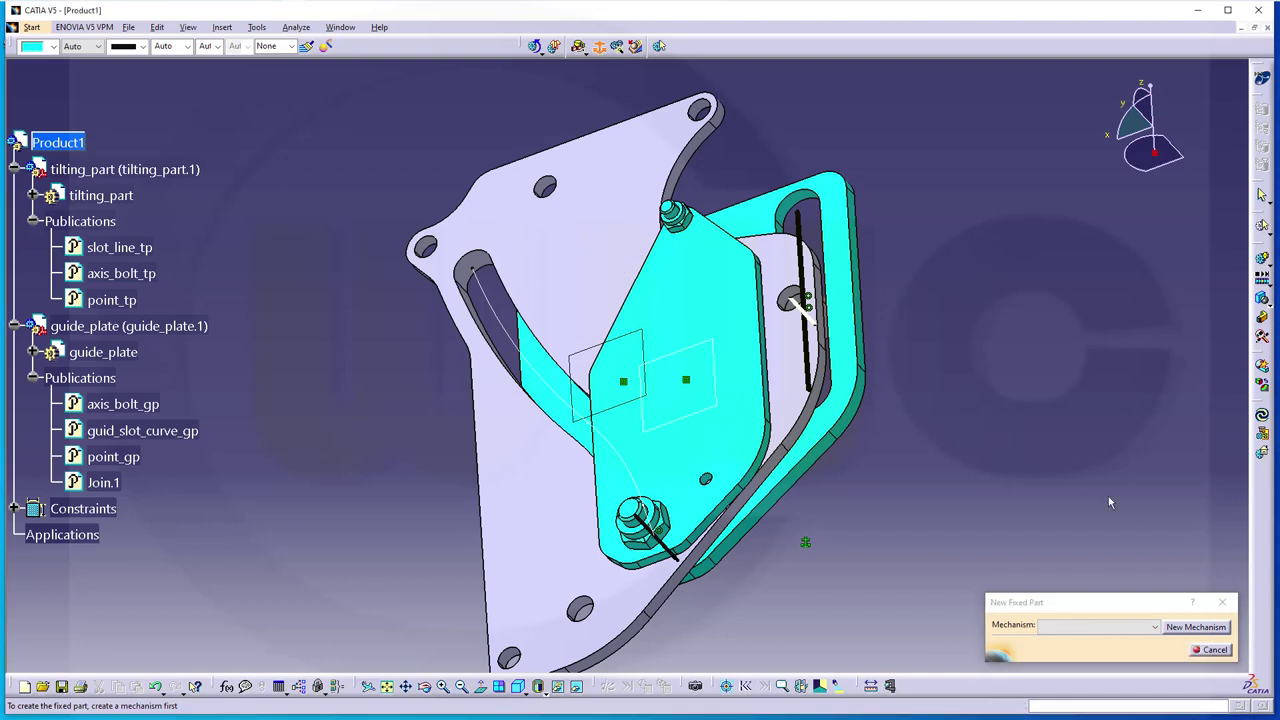
pyautogui.click(1196, 627)
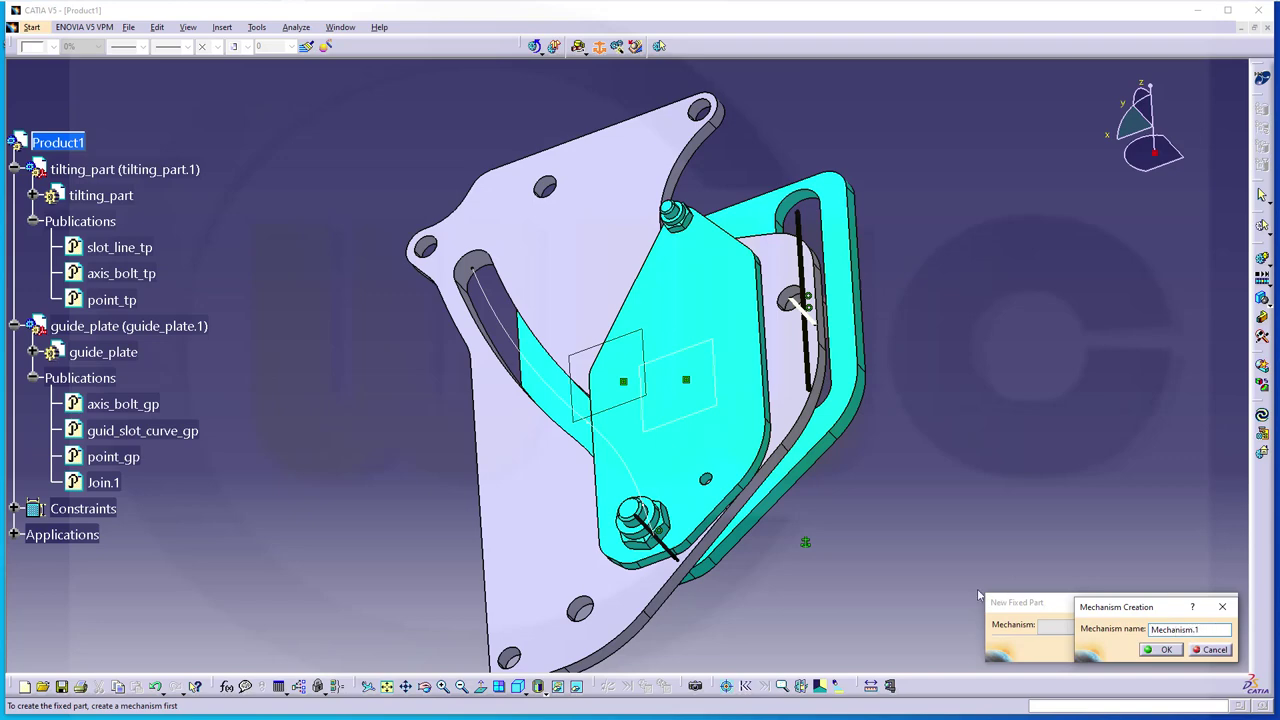
pyautogui.click(1167, 650)
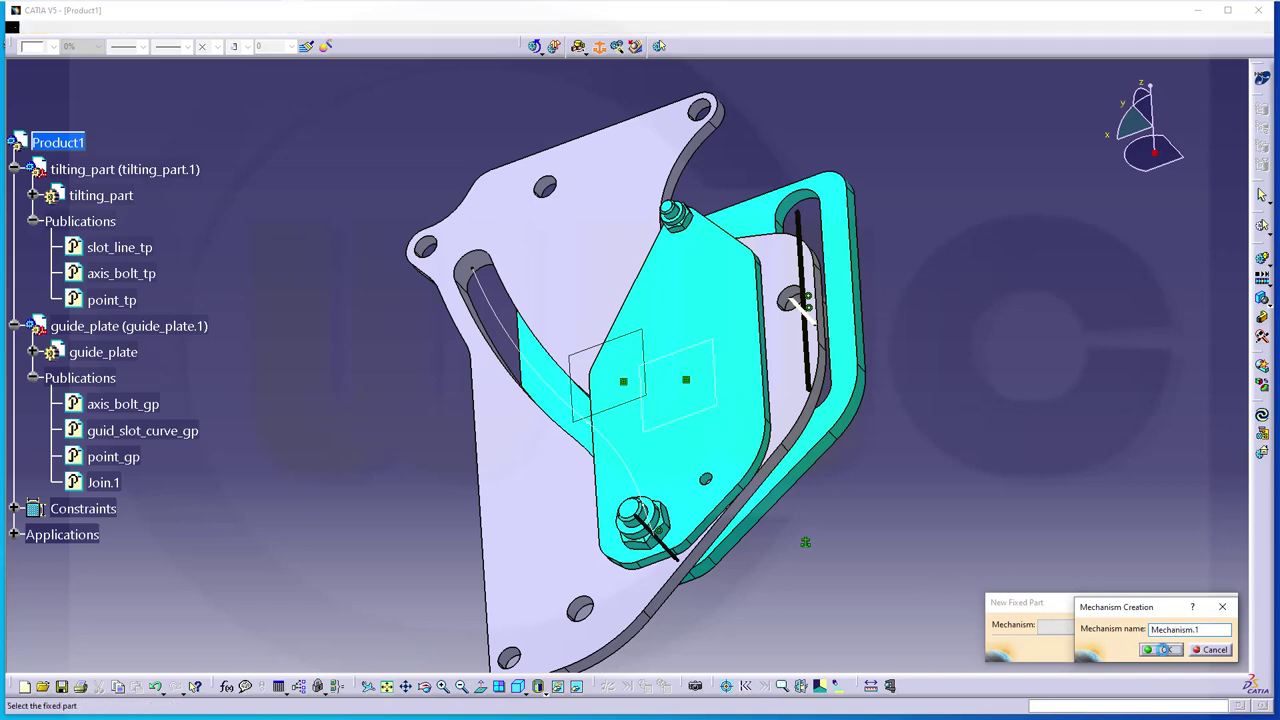
pyautogui.click(595, 234)
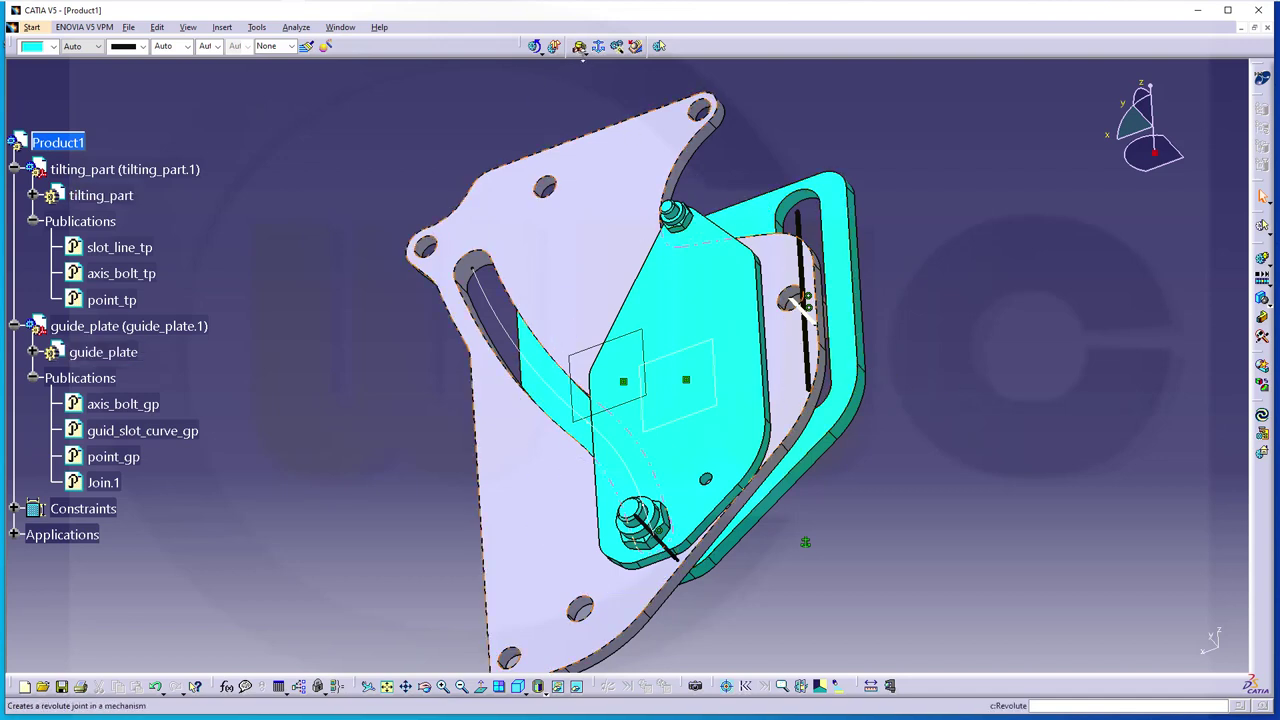
# Step: Create a planar joint between the flat faces of guide_plate and tilting_part, hiding guide_plate to reach tilting_part's contact face
pyautogui.click(598, 48)
pyautogui.moveTo(597, 62); pyautogui.dragTo(850, 128)
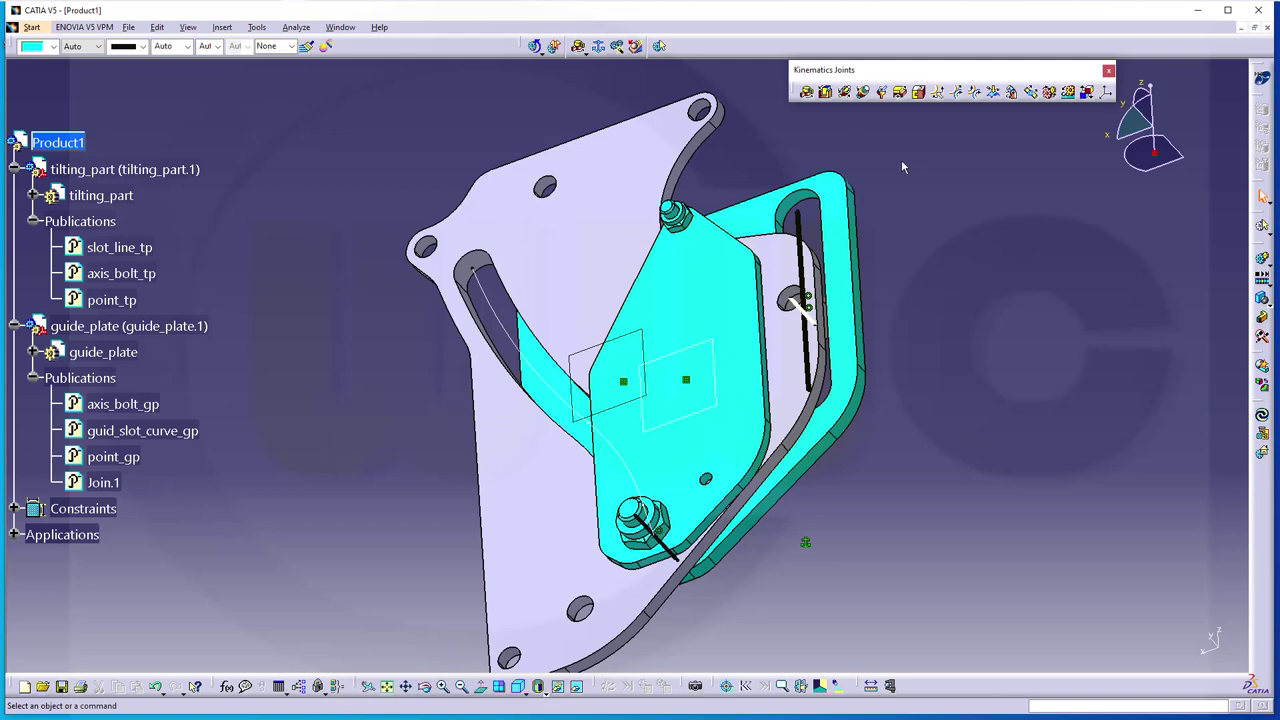
pyautogui.click(899, 92)
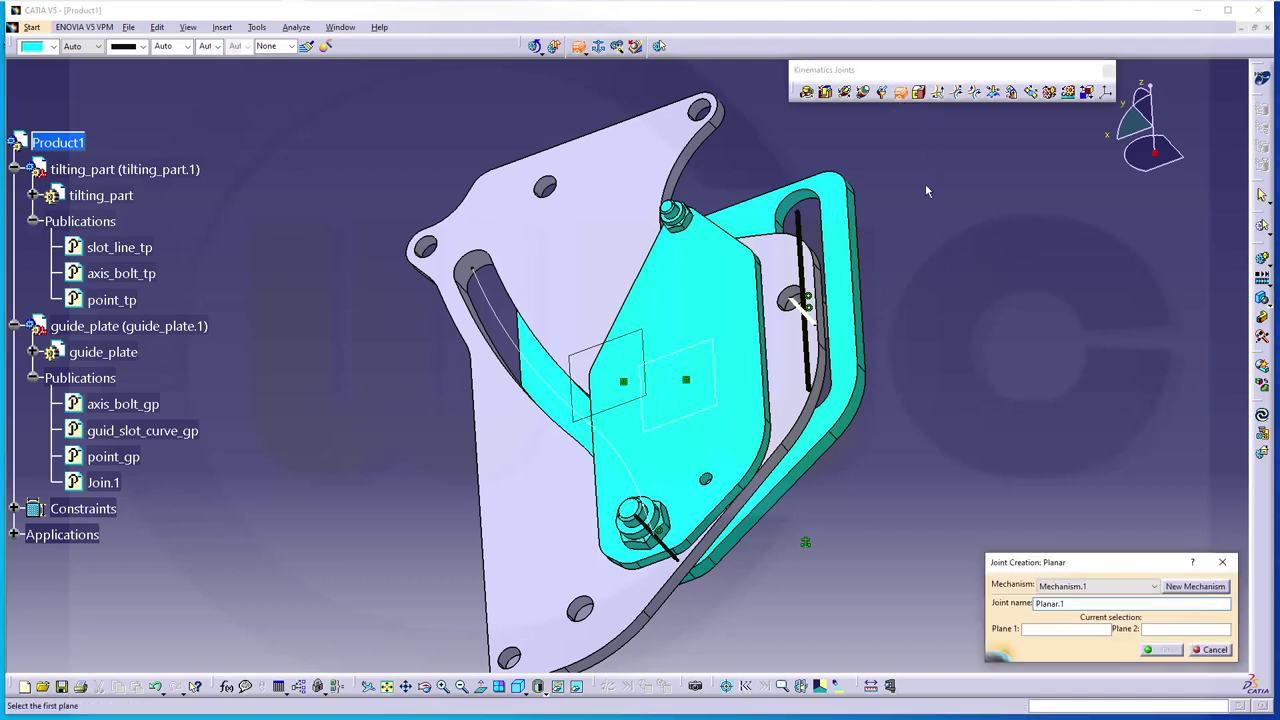
pyautogui.click(684, 193)
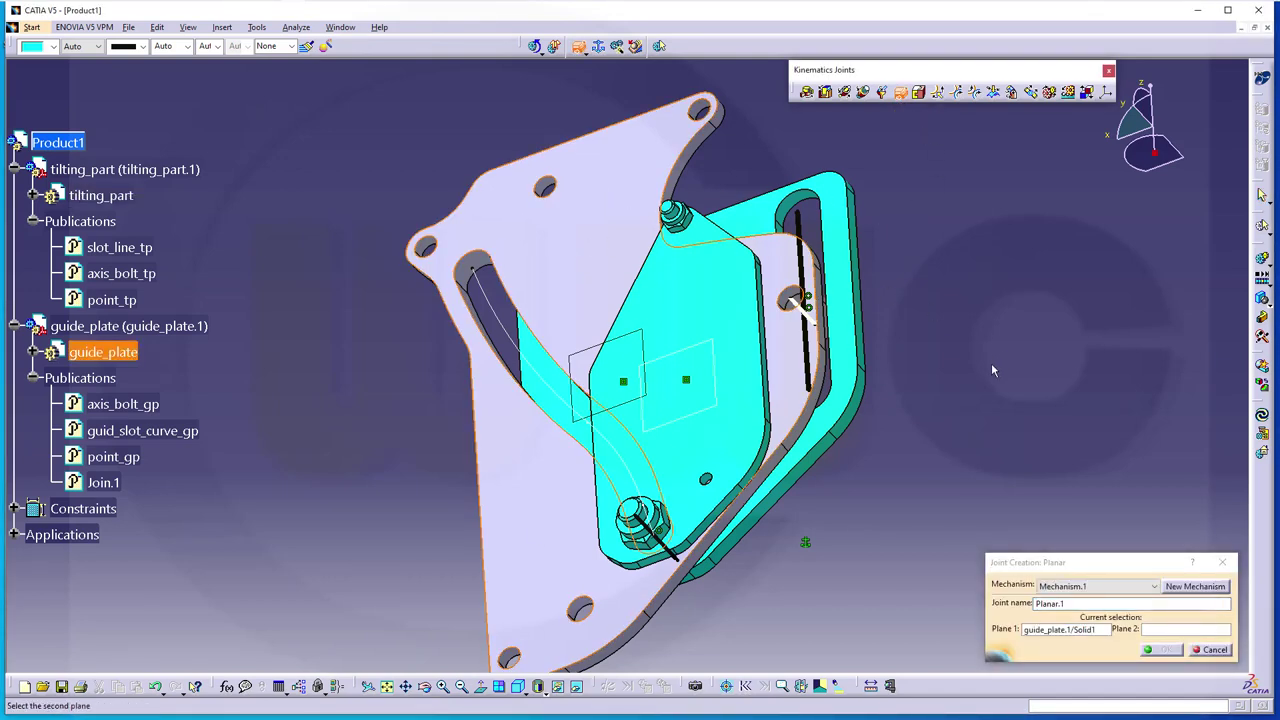
pyautogui.moveTo(992, 370)
pyautogui.mouseDown(button='middle')
pyautogui.moveTo(566, 351)
pyautogui.moveTo(479, 328)
pyautogui.mouseUp(button='middle')
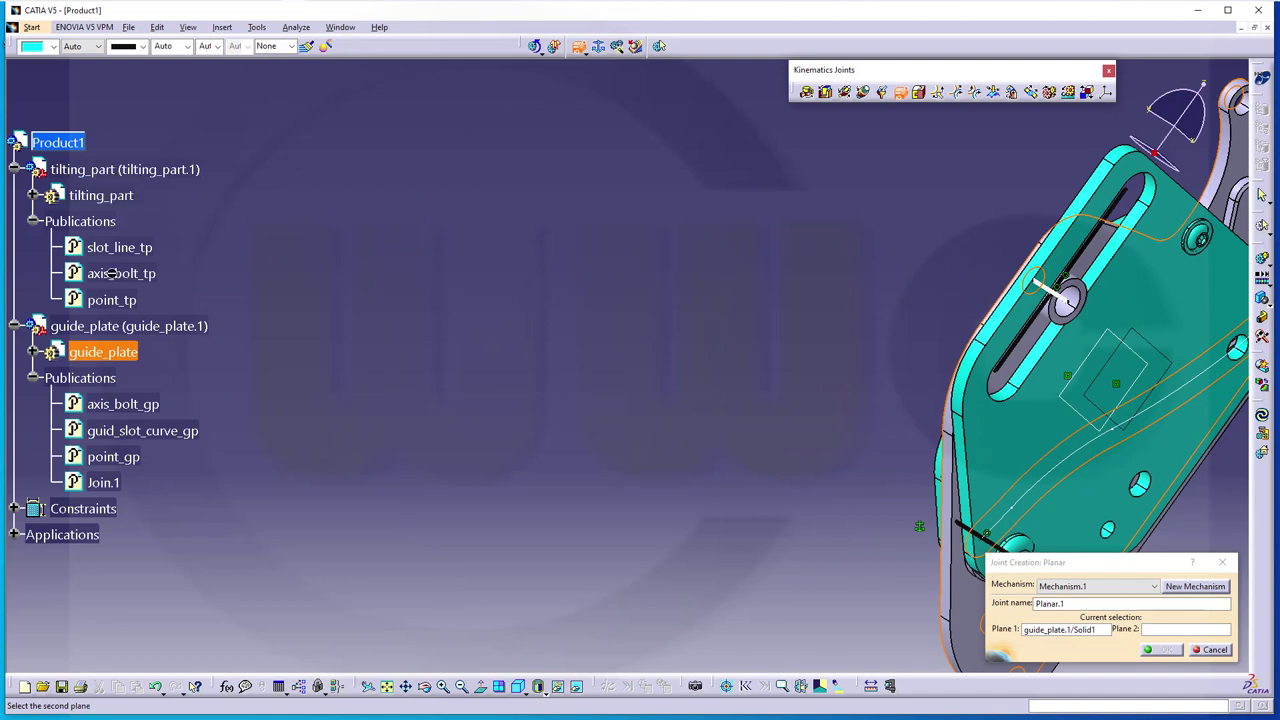
pyautogui.rightClick(133, 333)
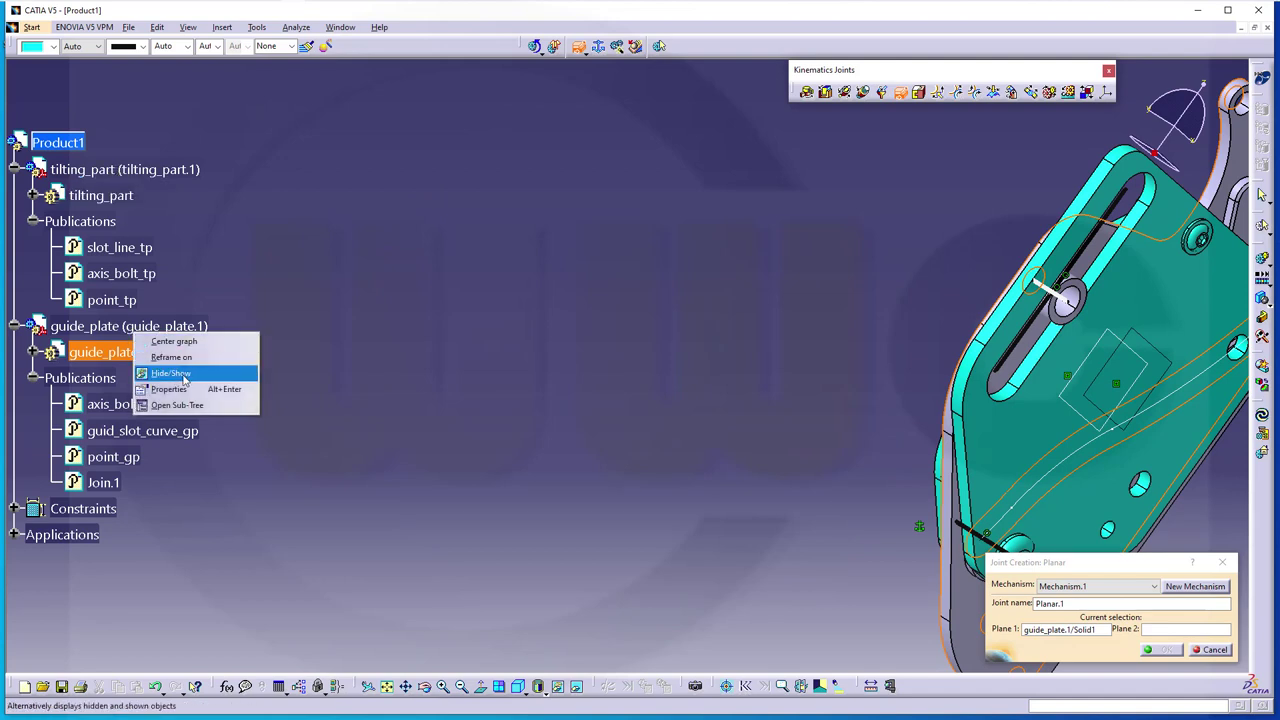
pyautogui.click(185, 373)
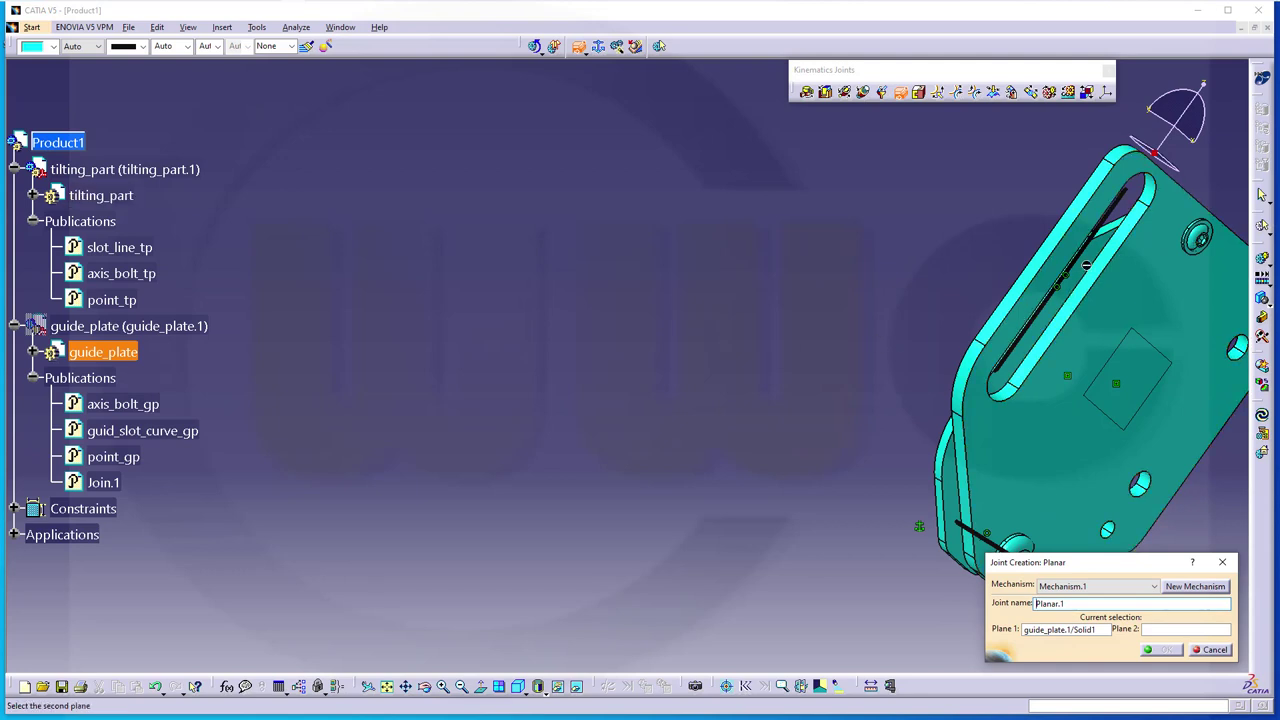
pyautogui.click(1081, 271)
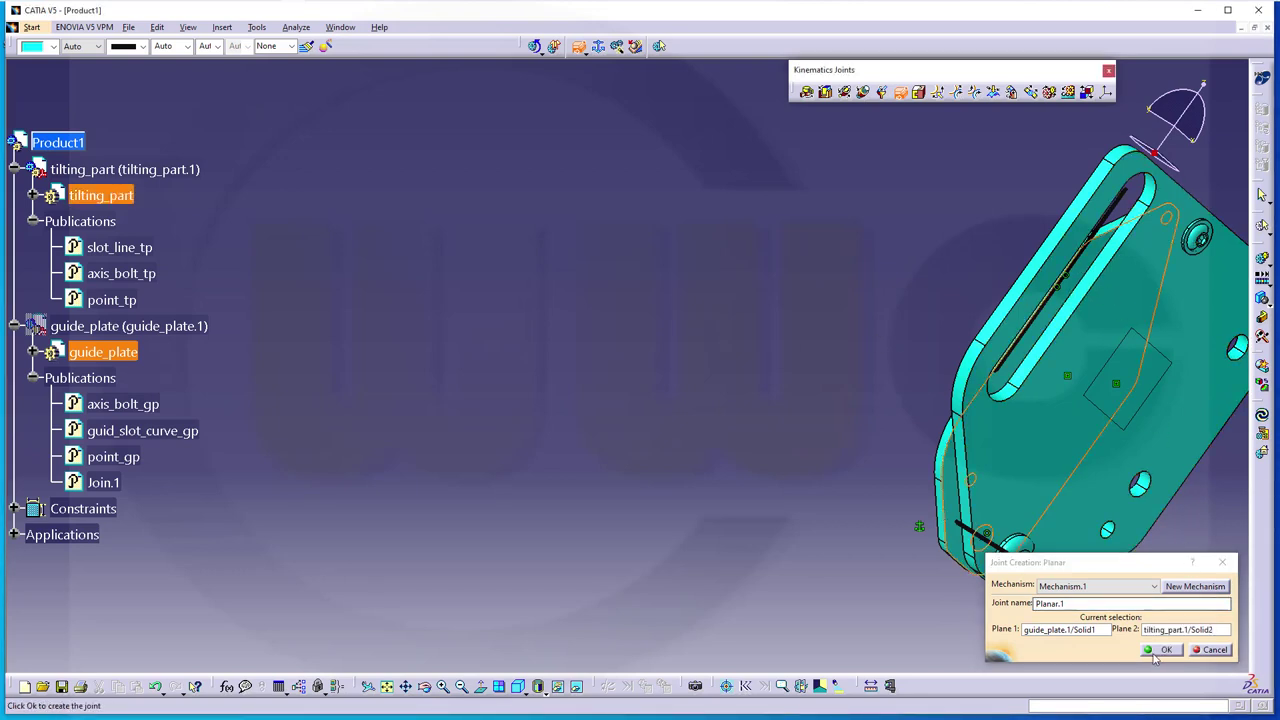
pyautogui.click(1160, 649)
# Step: Make the hidden guide_plate component visible again
pyautogui.moveTo(588, 321); pyautogui.dragTo(694, 375, button='middle')
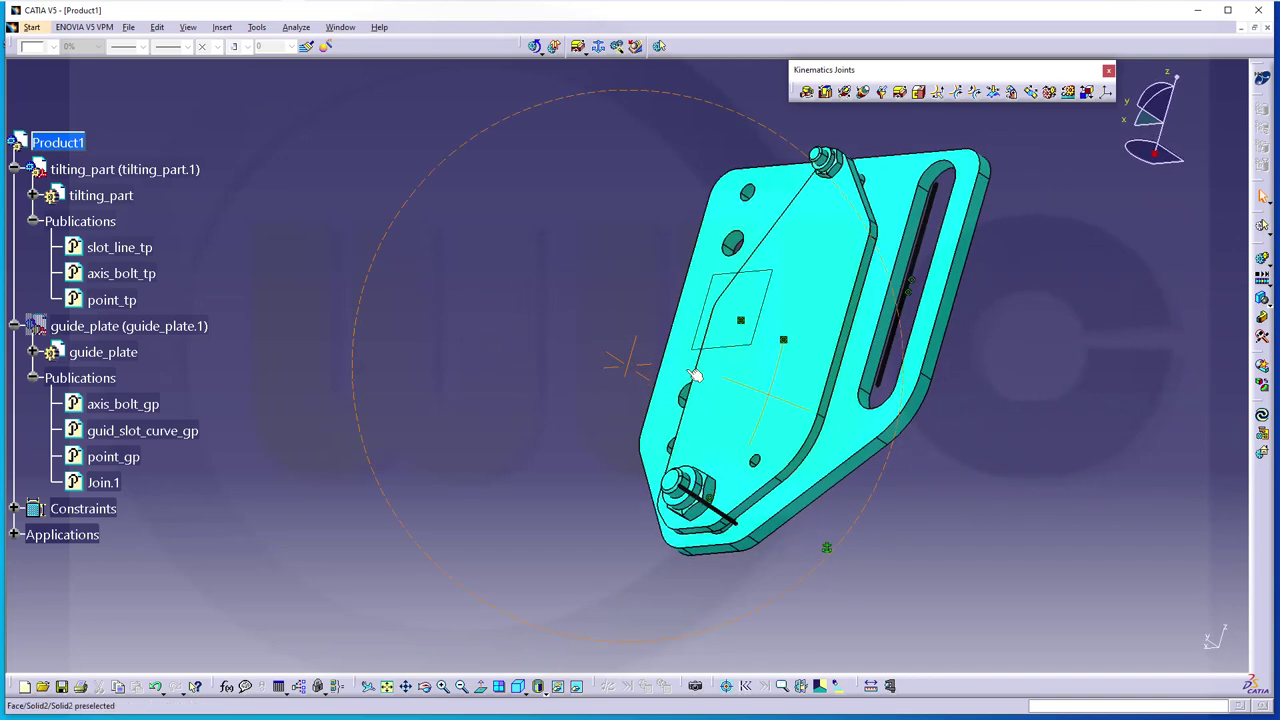
pyautogui.rightClick(130, 326)
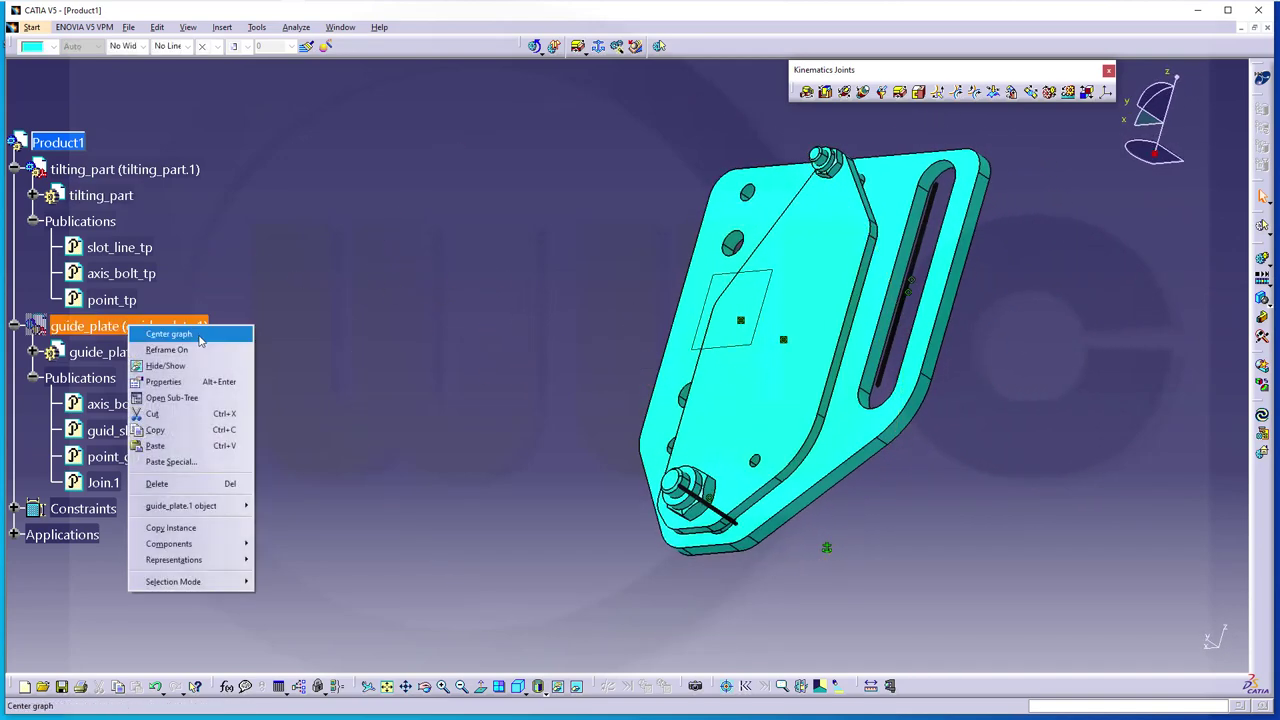
pyautogui.click(175, 366)
pyautogui.moveTo(414, 266); pyautogui.dragTo(458, 291, button='middle')
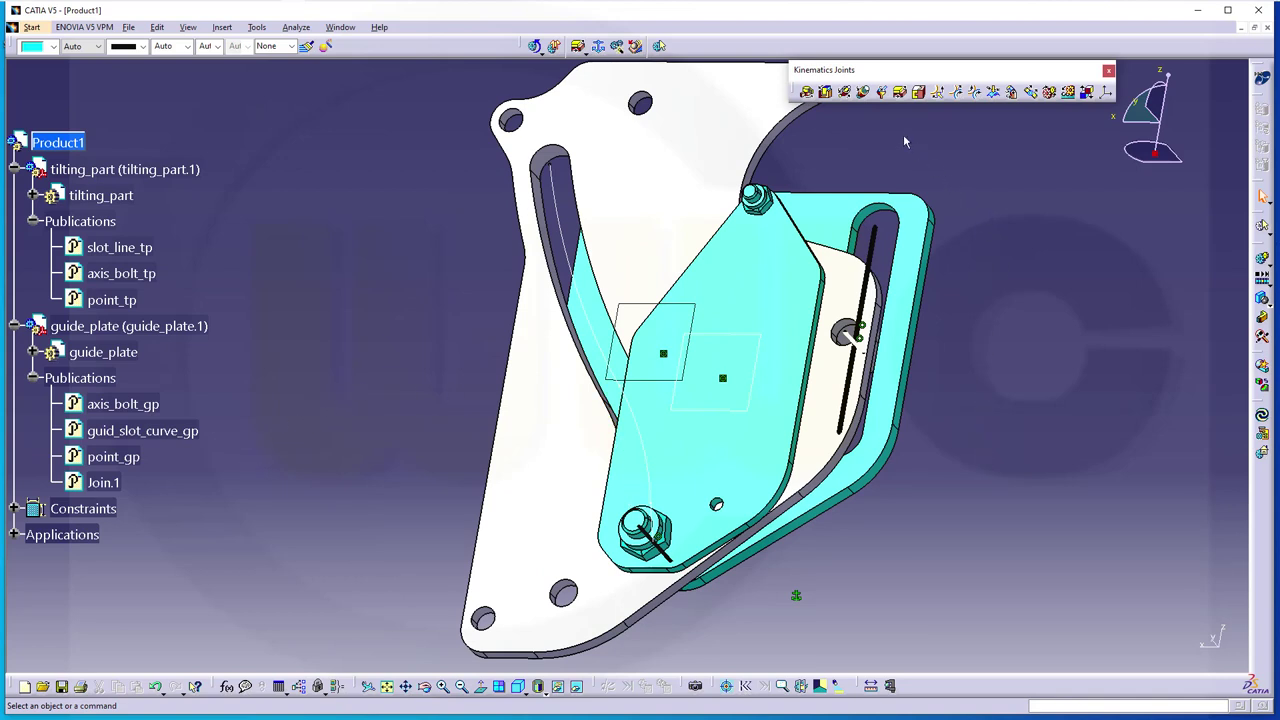
# Step: Create a point curve joint between guide_plate's published Join.1 curve and tilting_part's point_tp, without a length command
pyautogui.click(938, 93)
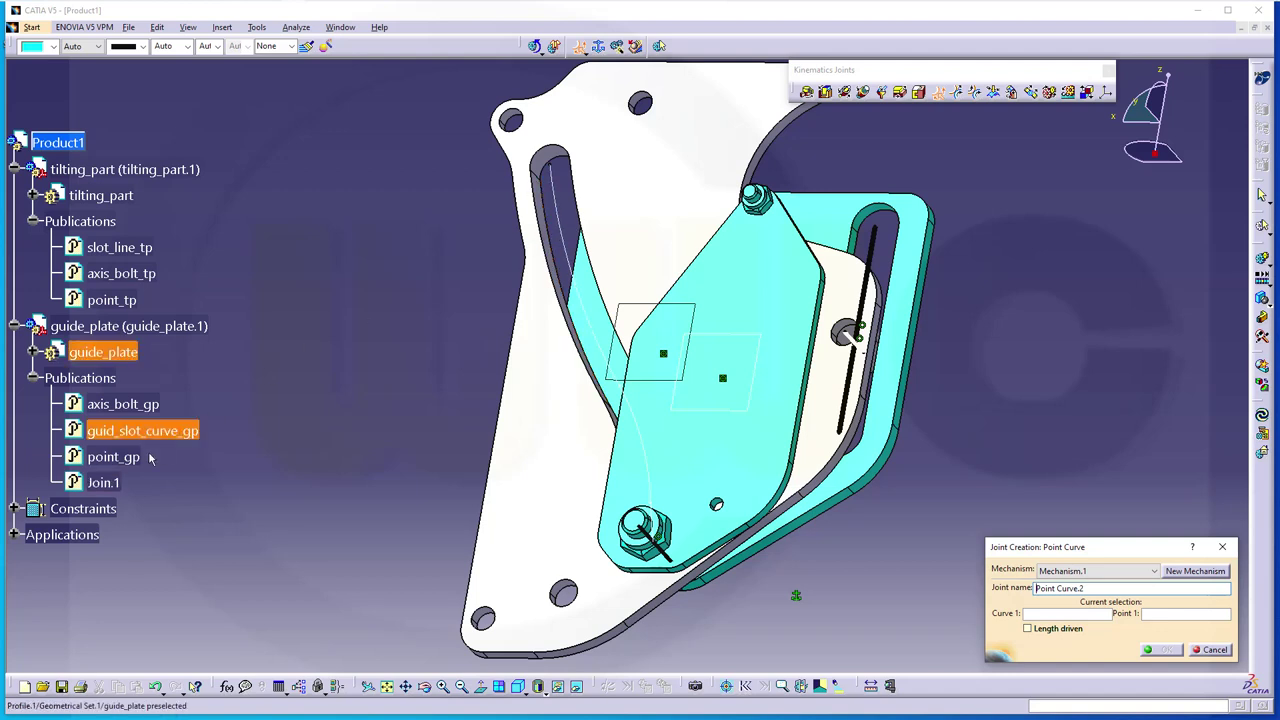
pyautogui.click(104, 483)
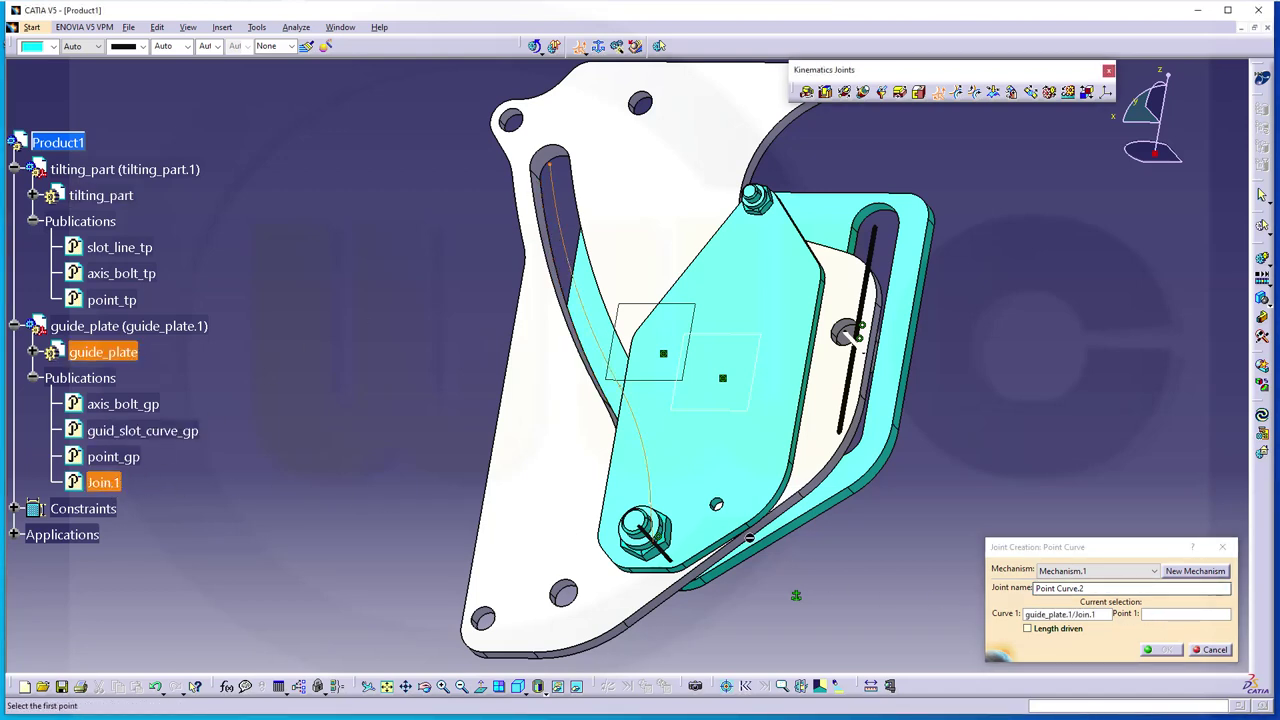
pyautogui.click(128, 301)
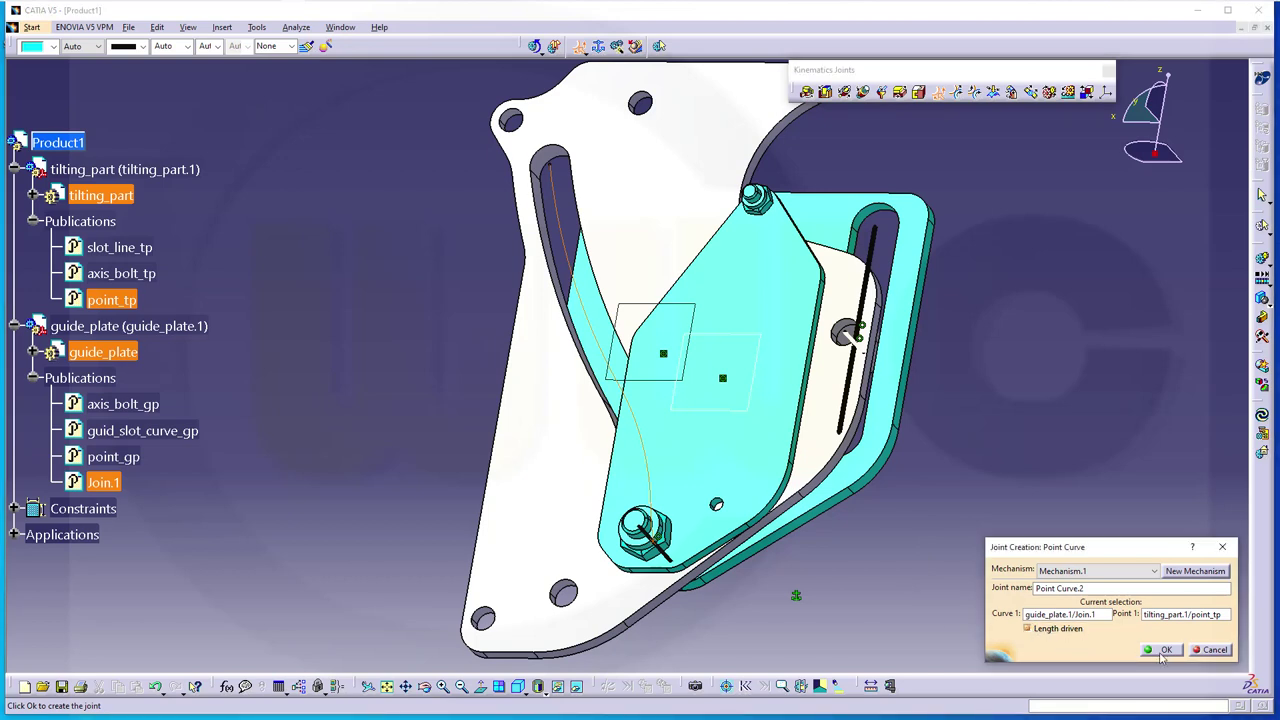
pyautogui.click(1172, 652)
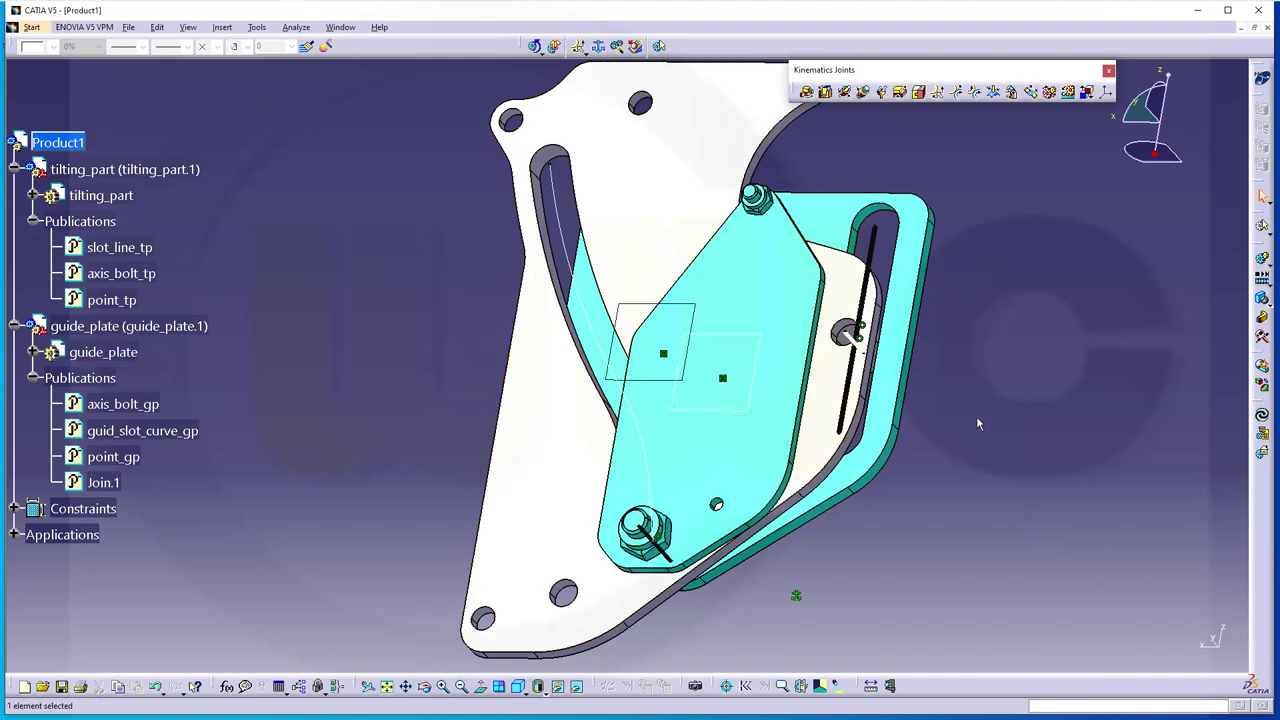
# Step: Create a point curve joint between tilting_part's published slot_line_tp and guide_plate's point_gp, without a length command
pyautogui.moveTo(948, 440); pyautogui.dragTo(910, 462, button='middle')
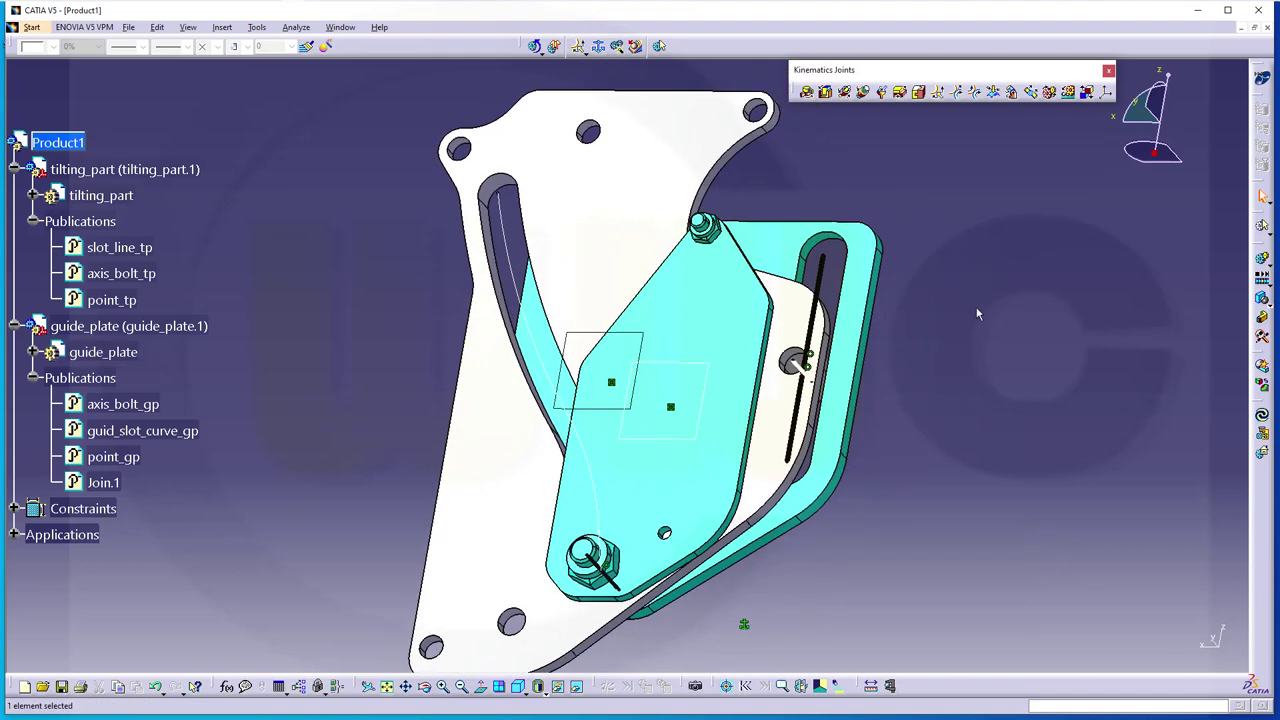
pyautogui.click(942, 93)
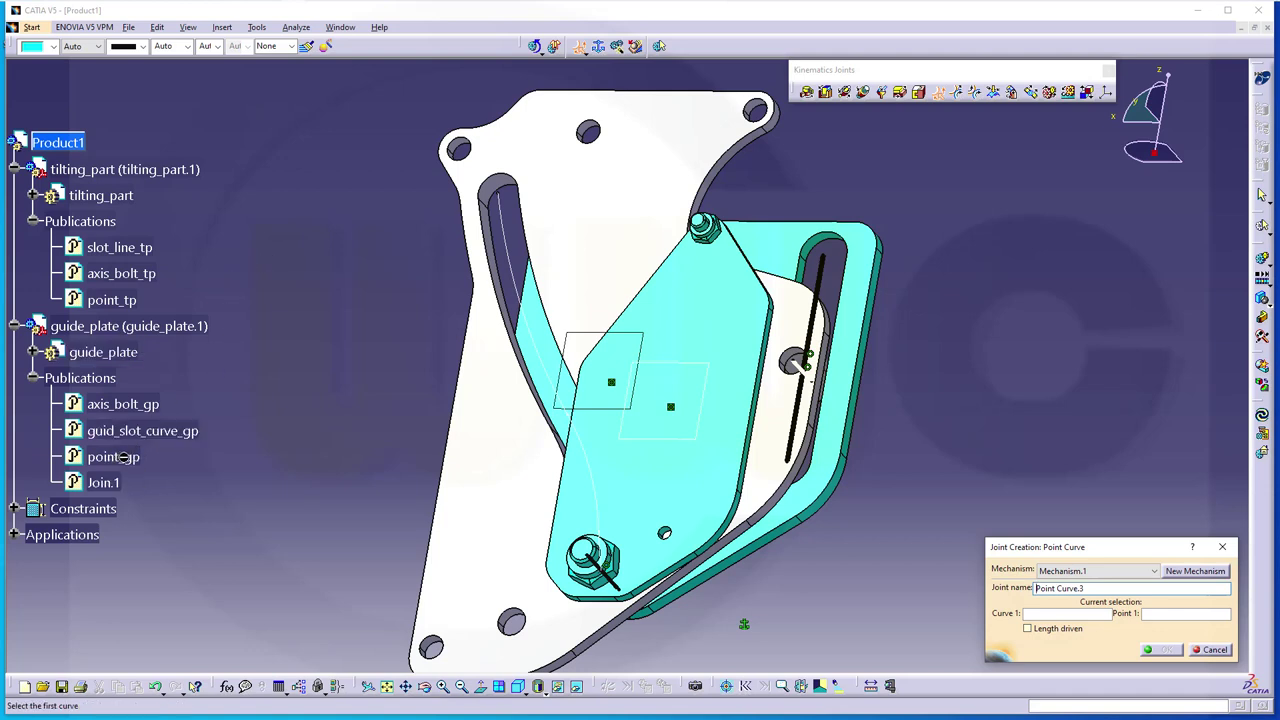
pyautogui.click(138, 251)
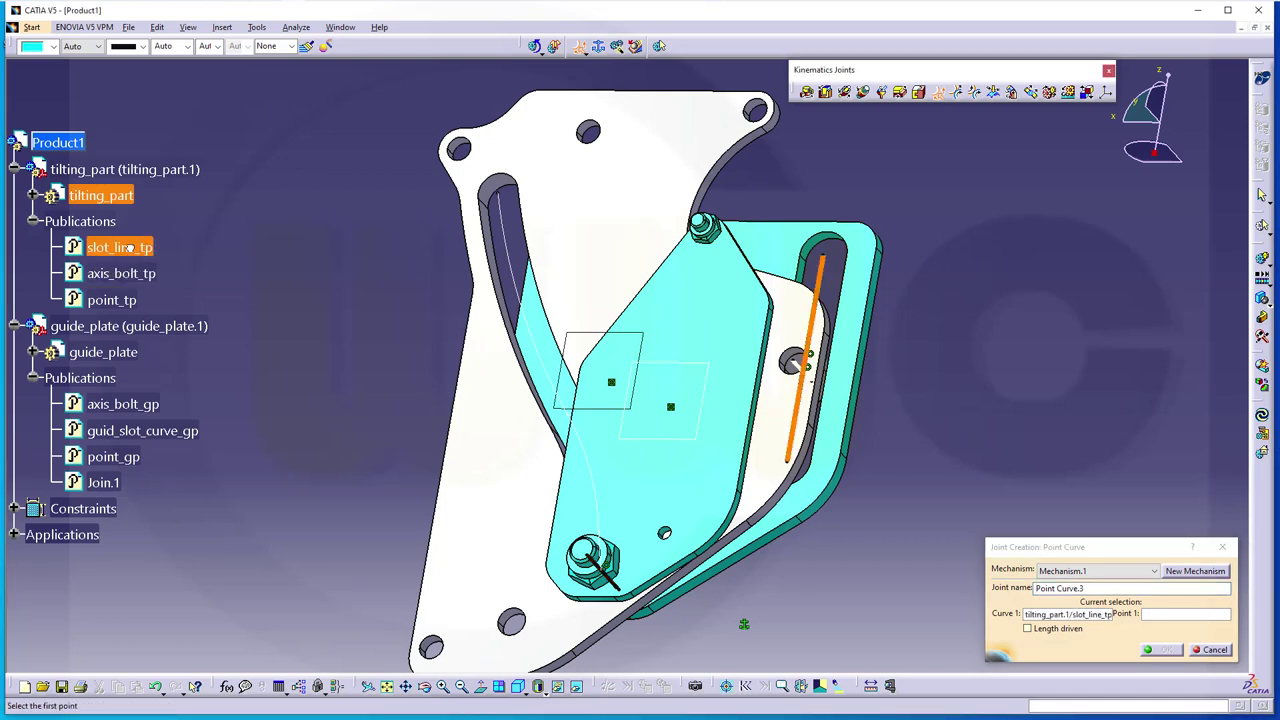
pyautogui.click(130, 459)
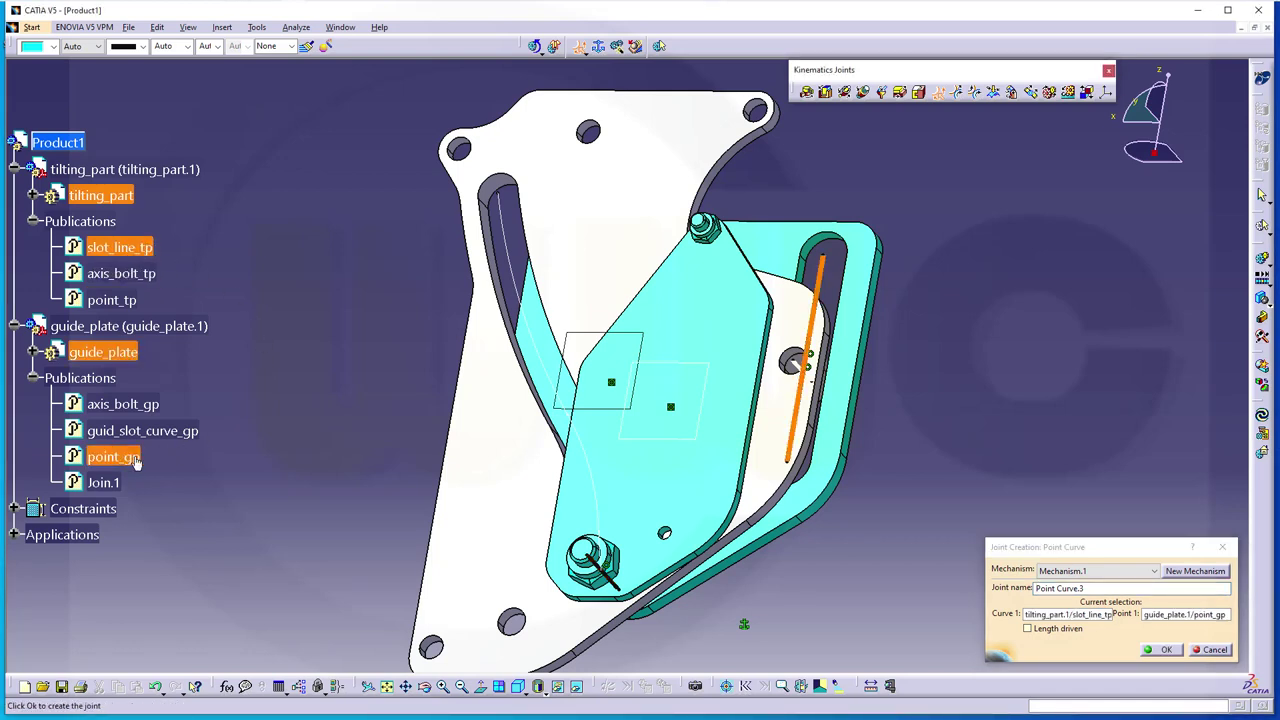
pyautogui.click(1168, 650)
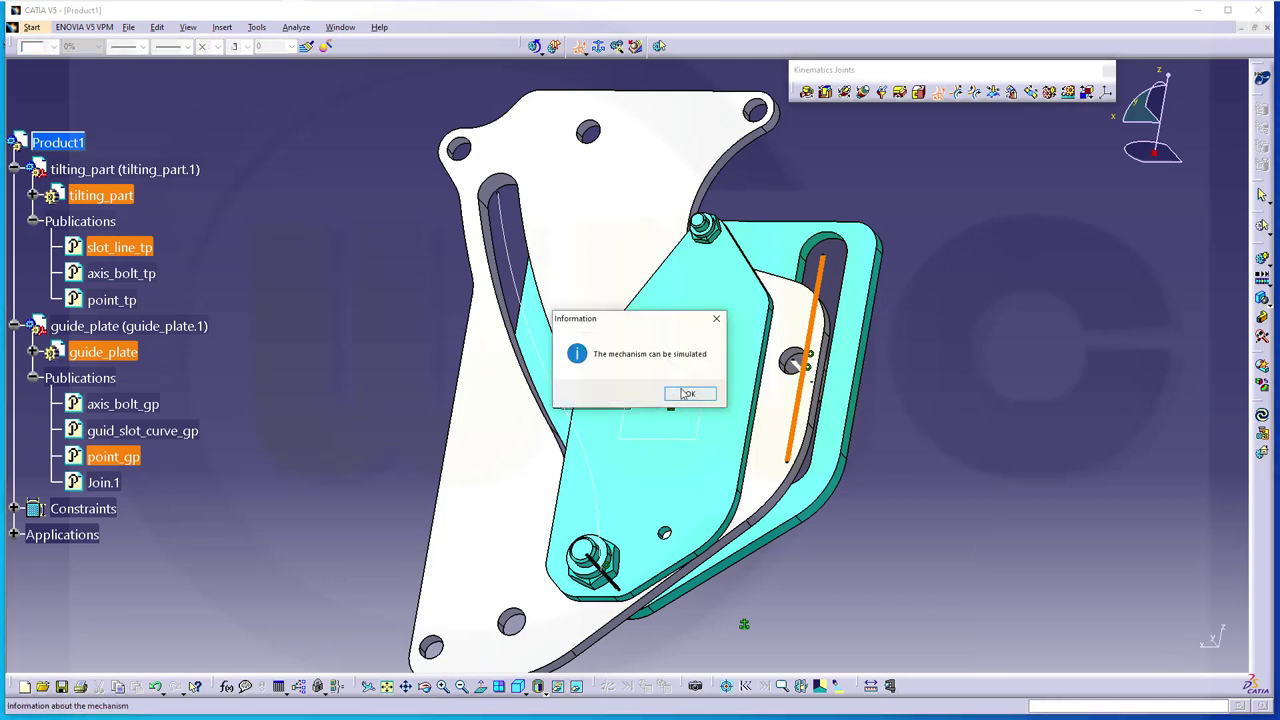
pyautogui.click(689, 395)
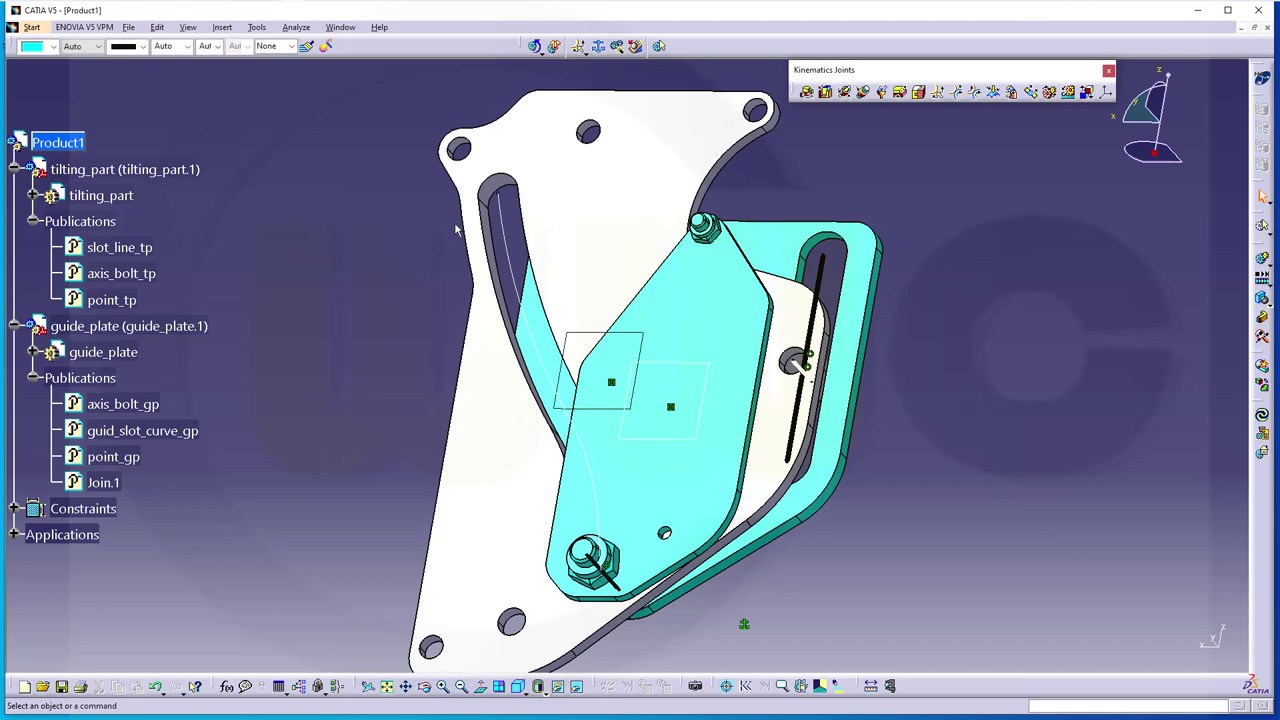
# Step: Hide guide_plate's published geometry, from axis_bolt_gp through Join.1
pyautogui.moveTo(448, 232); pyautogui.dragTo(420, 268, button='middle')
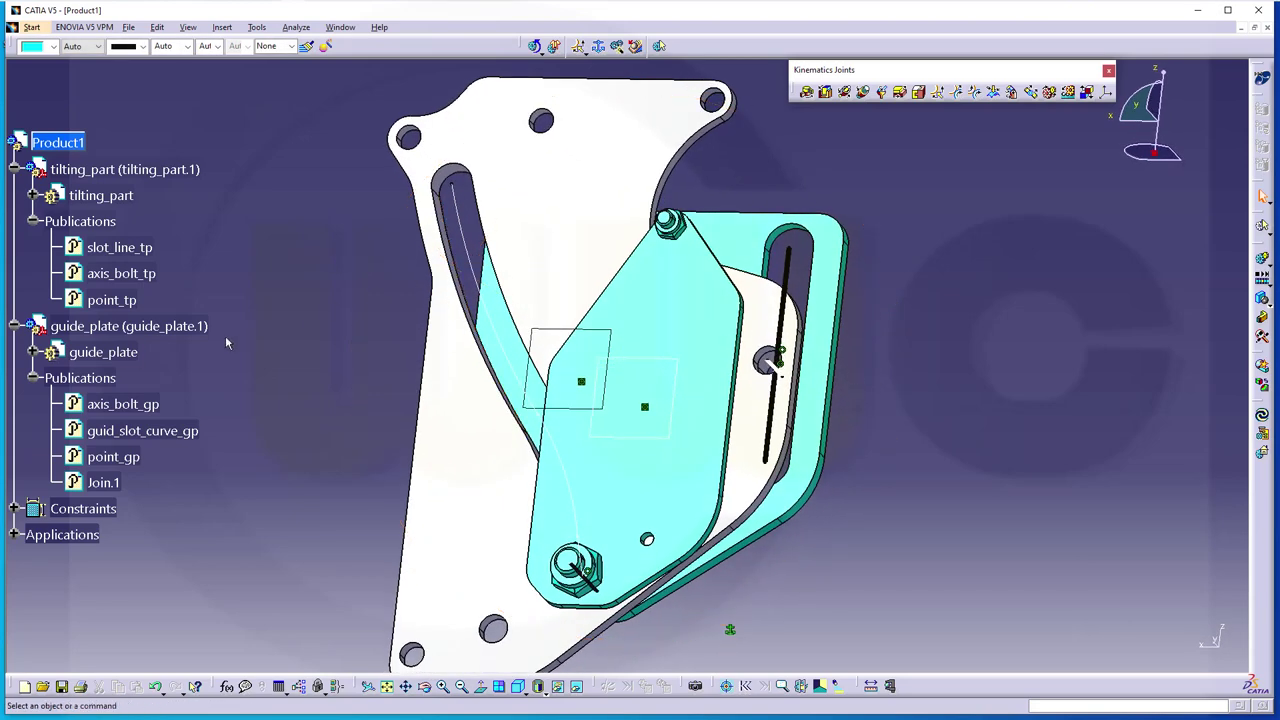
pyautogui.click(143, 400)
pyautogui.keyDown('shift'); pyautogui.click(110, 484); pyautogui.keyUp('shift')
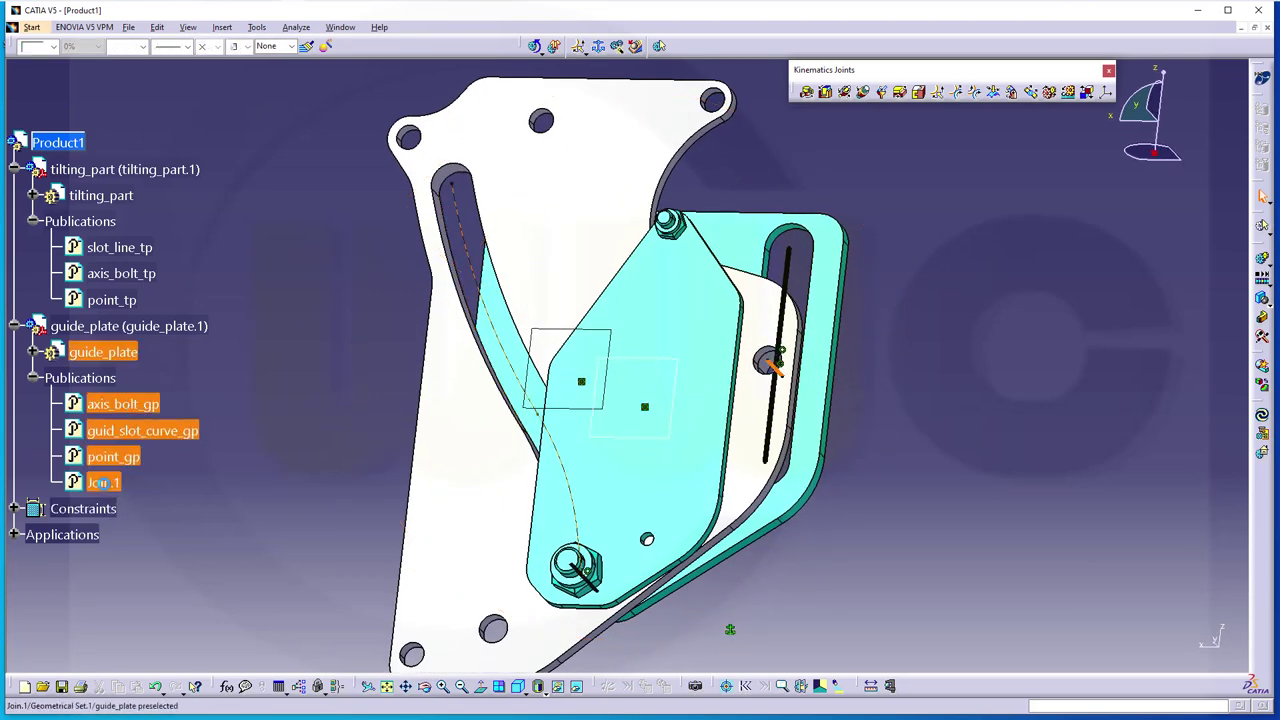
pyautogui.rightClick(107, 487)
pyautogui.click(141, 525)
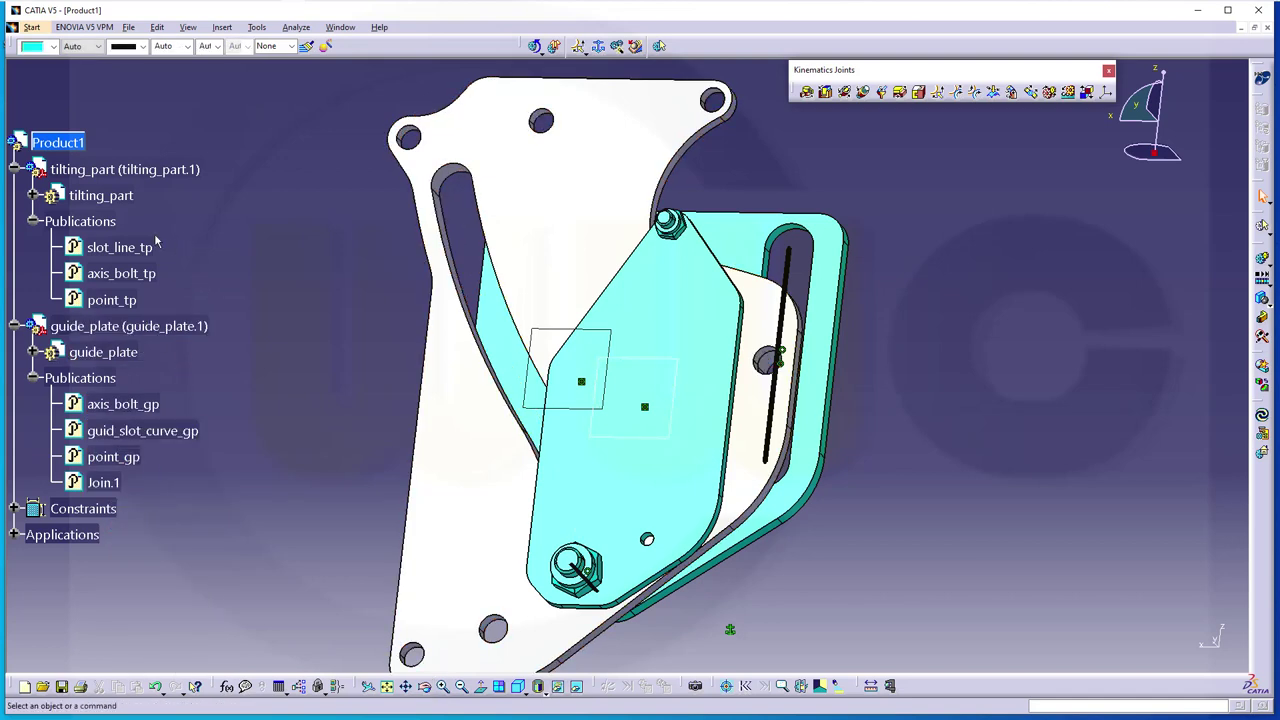
# Step: Hide tilting_part's published slot_line_tp, axis_bolt_tp and point_tp
pyautogui.click(122, 248)
pyautogui.keyDown('shift'); pyautogui.click(110, 300); pyautogui.keyUp('shift')
pyautogui.rightClick(112, 299)
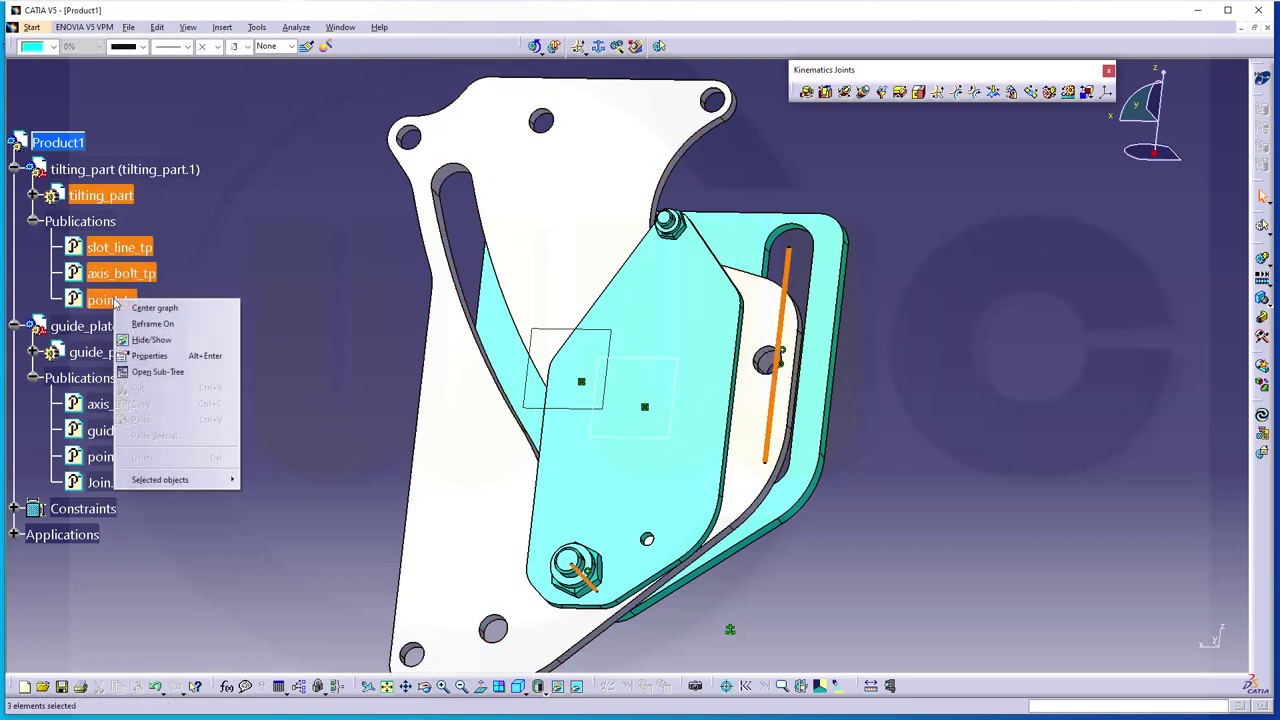
pyautogui.click(152, 340)
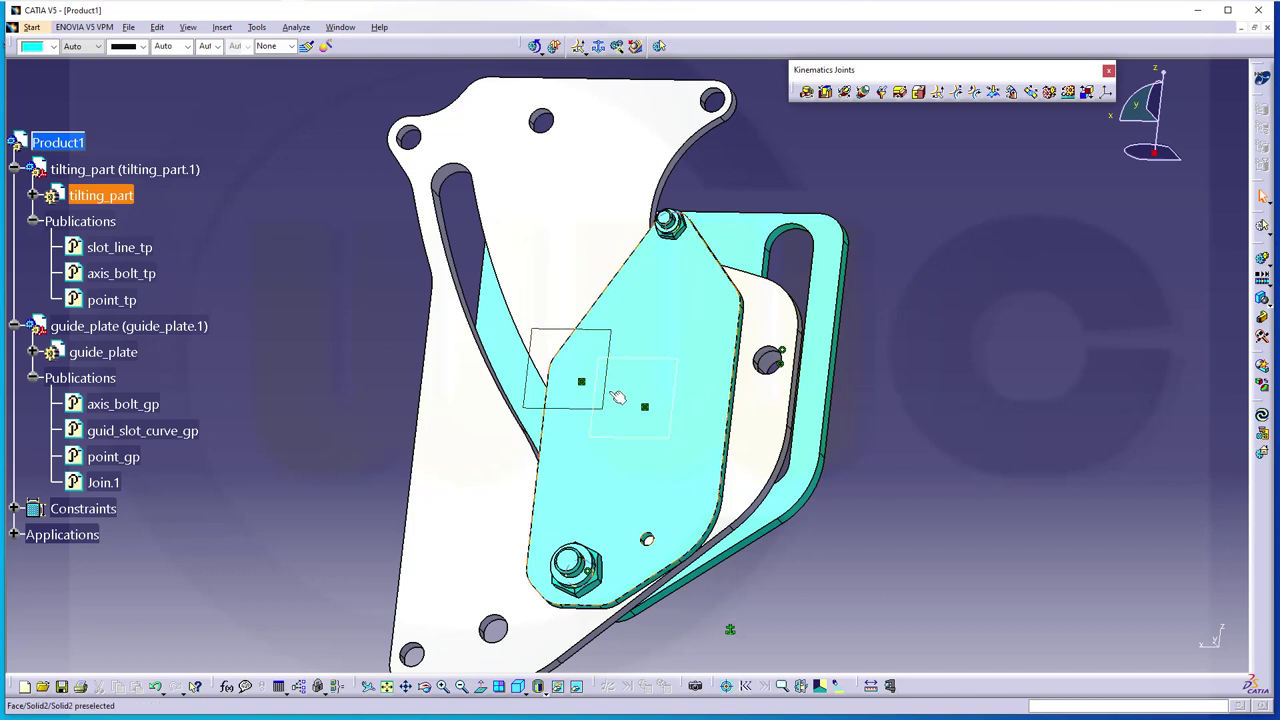
# Step: Hide the two reference planes of tilting_part and guide_plate together with the assembly's constraints
pyautogui.rightClick(613, 344)
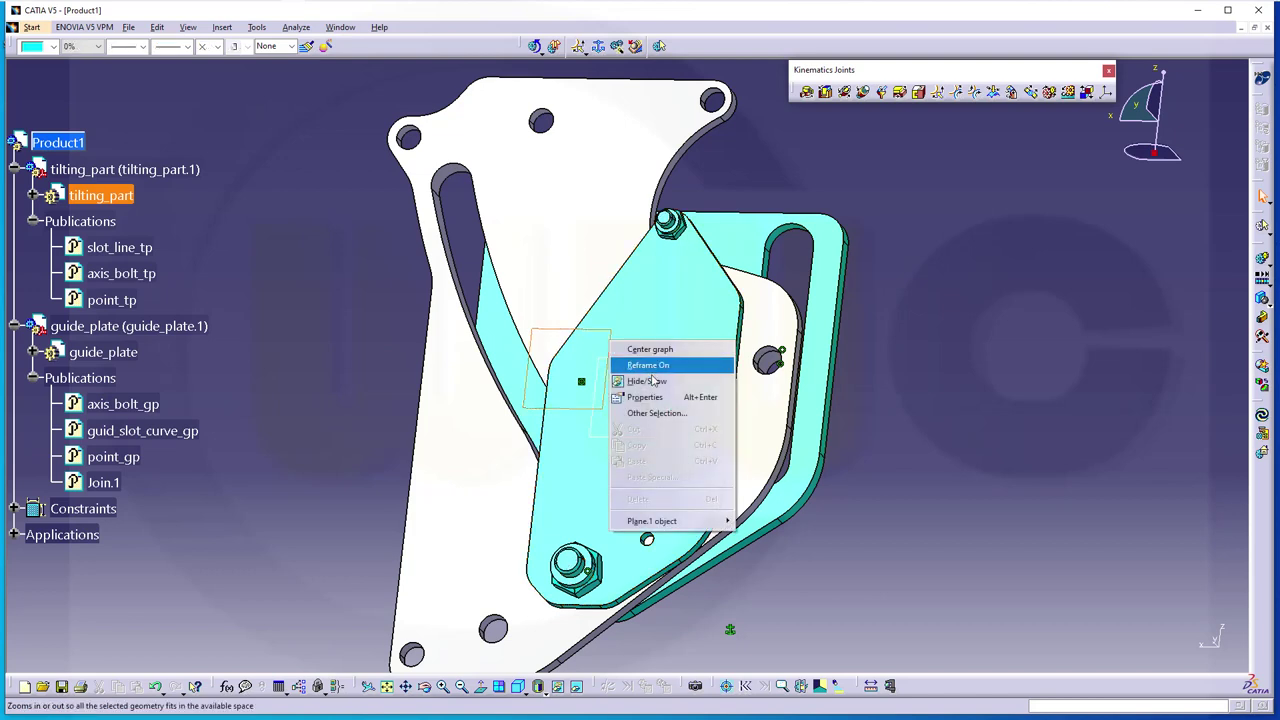
pyautogui.click(595, 370)
pyautogui.rightClick(668, 362)
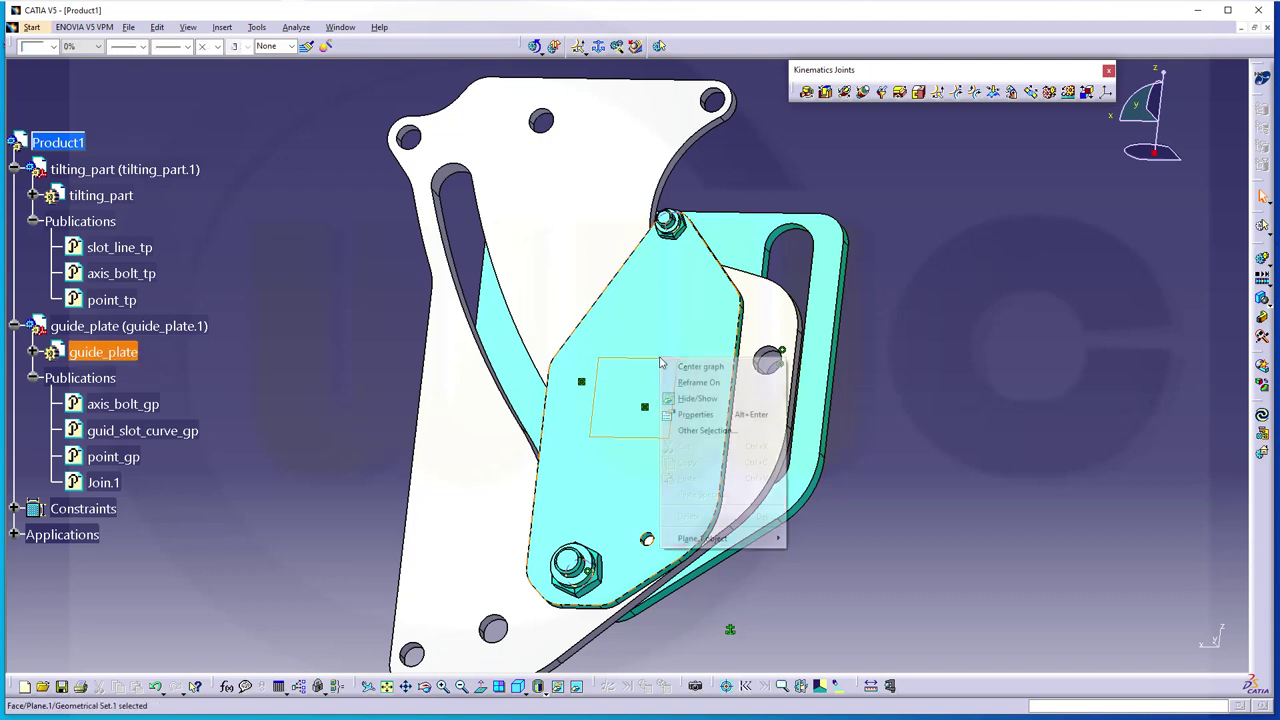
pyautogui.click(668, 398)
pyautogui.rightClick(107, 508)
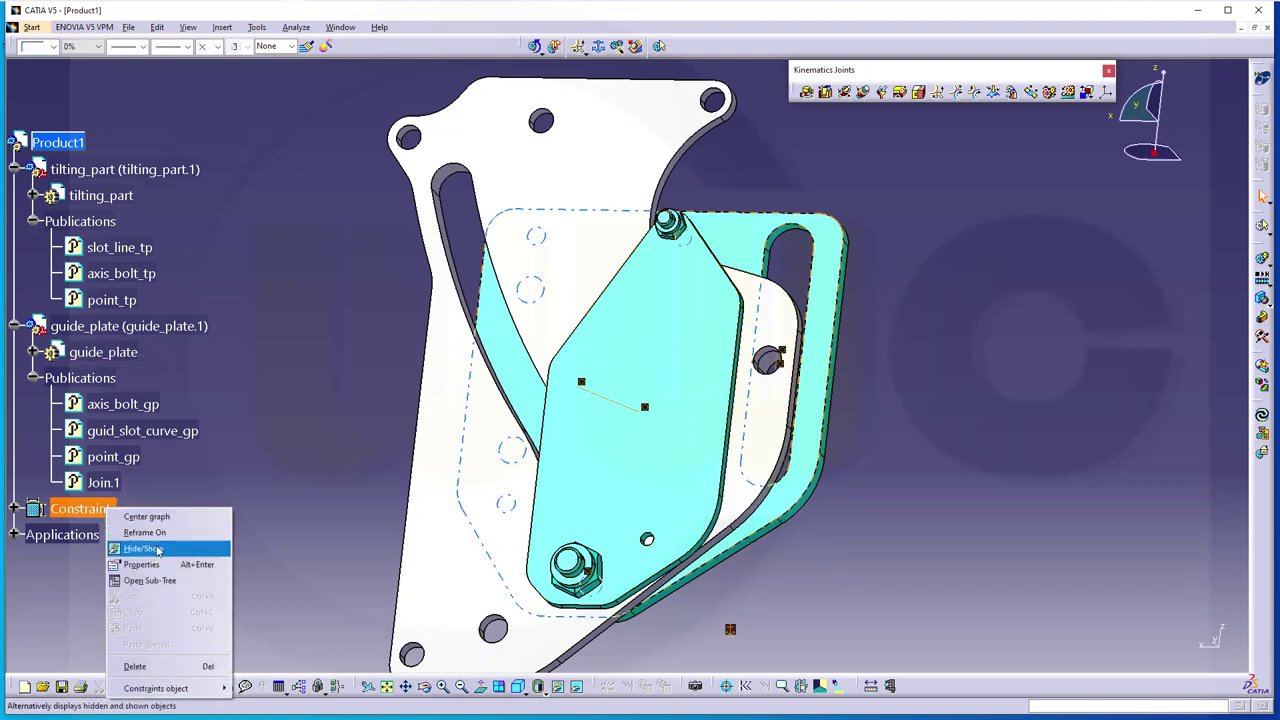
pyautogui.click(150, 548)
# Step: Expand the Applications branch and simulate Mechanism.1 in immediate mode by varying Command.1
pyautogui.click(13, 534)
pyautogui.moveTo(660, 406); pyautogui.dragTo(806, 303, button='middle')
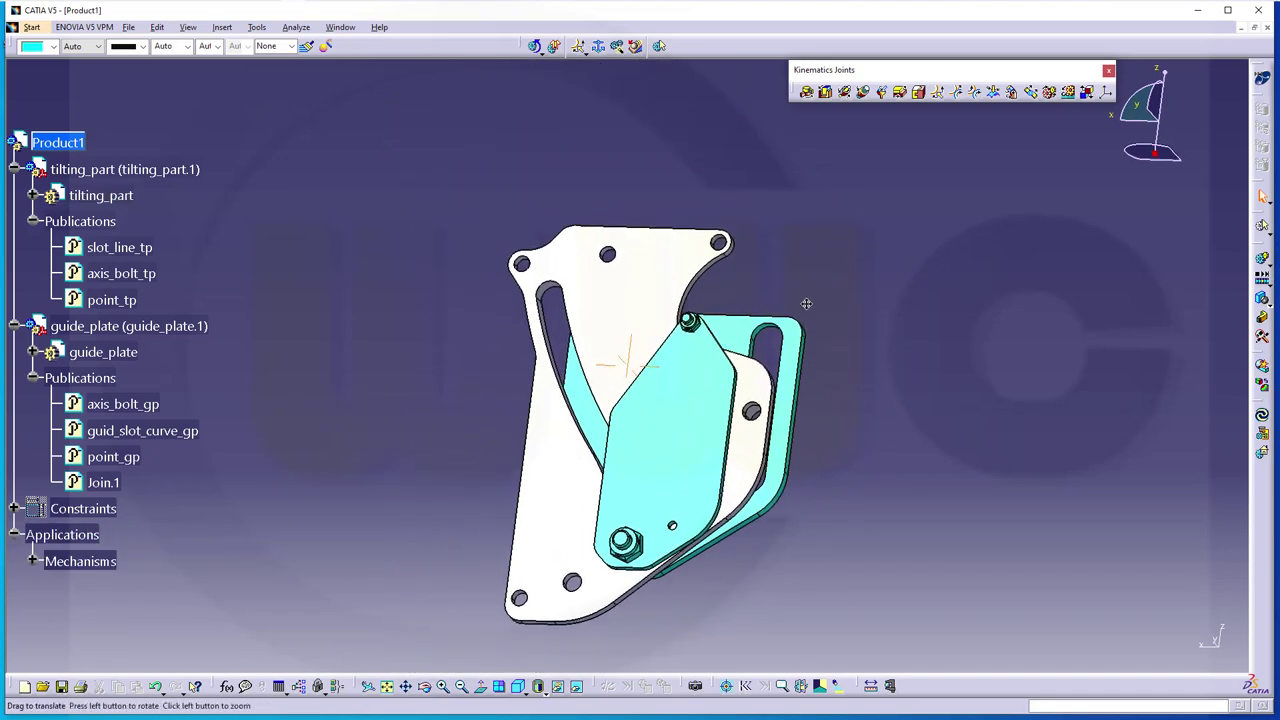
pyautogui.click(537, 48)
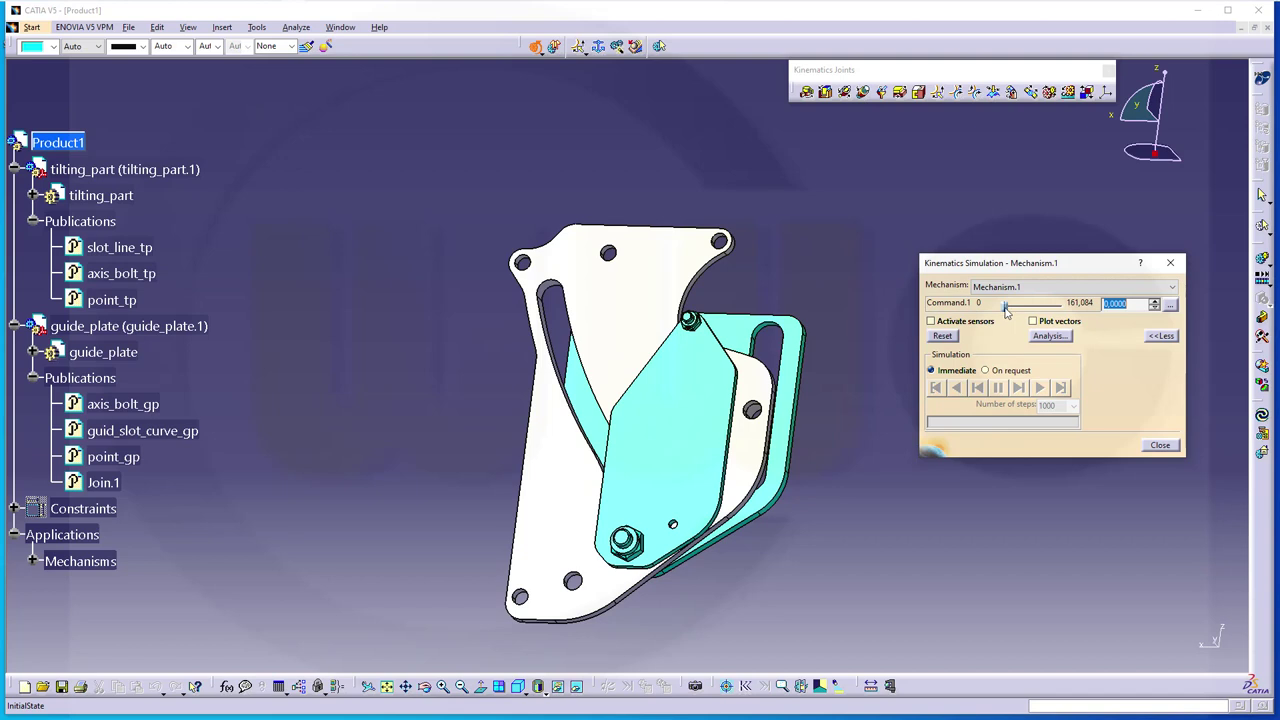
pyautogui.moveTo(1006, 310)
pyautogui.mouseDown()
pyautogui.moveTo(1074, 312)
pyautogui.moveTo(1000, 312)
pyautogui.mouseUp()
pyautogui.click(1160, 446)
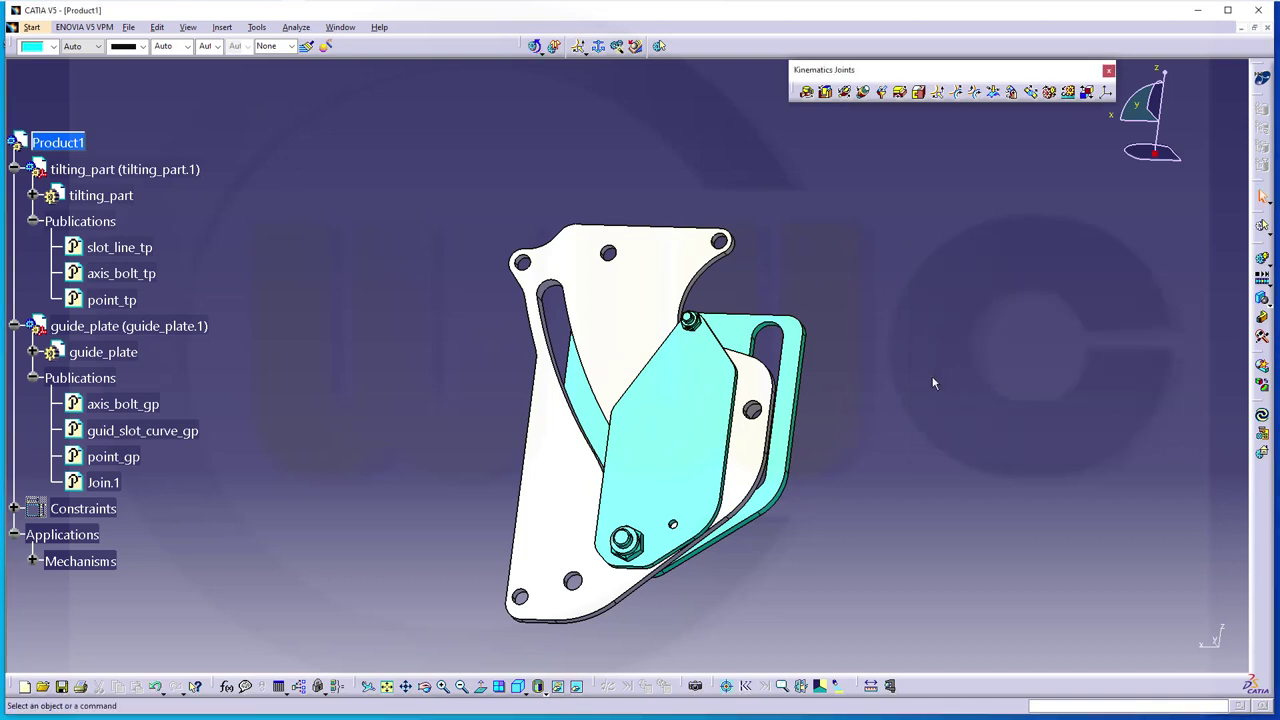